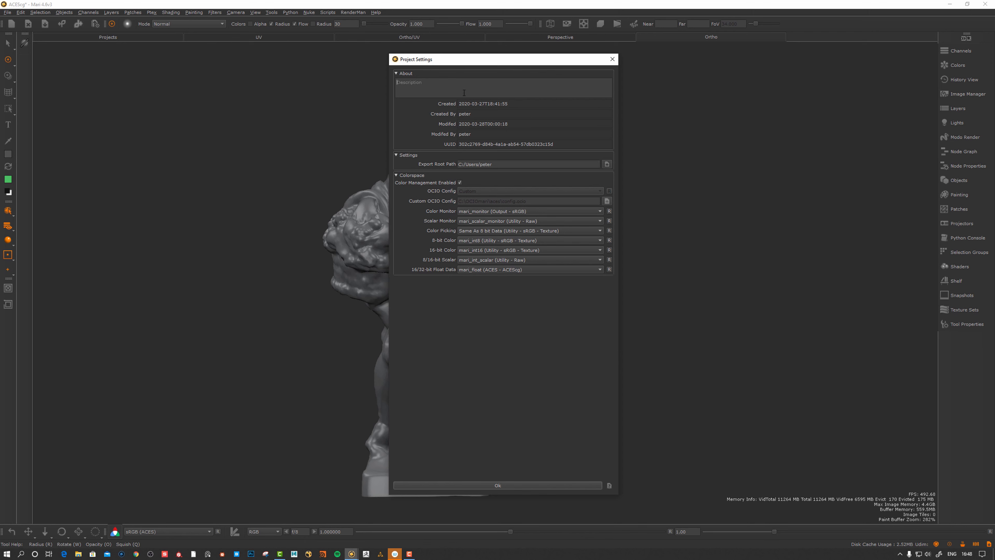
Reposition and widen the Project Settings window to review its ACEScg colorspace entries
drag(495, 58, 490, 90)
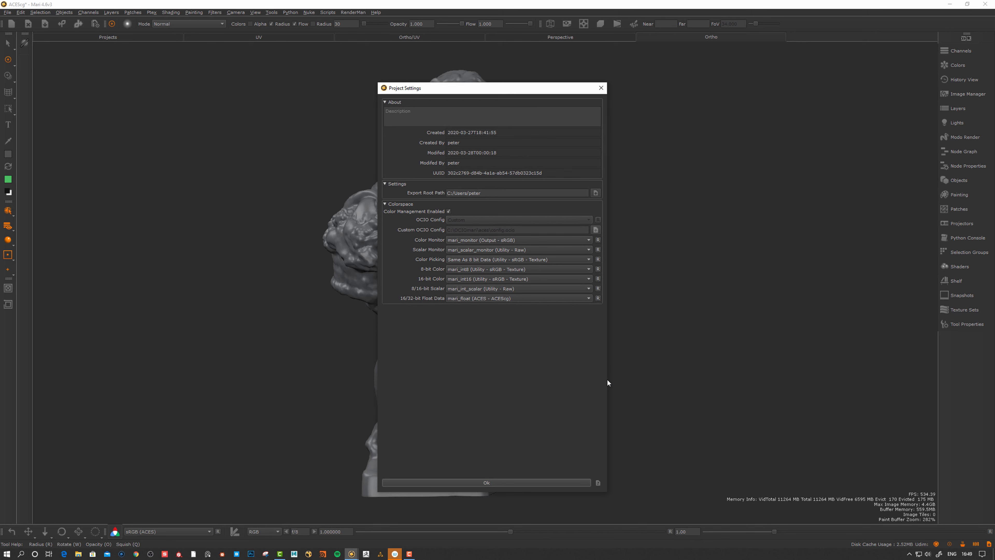
drag(607, 378, 612, 378)
drag(421, 90, 416, 88)
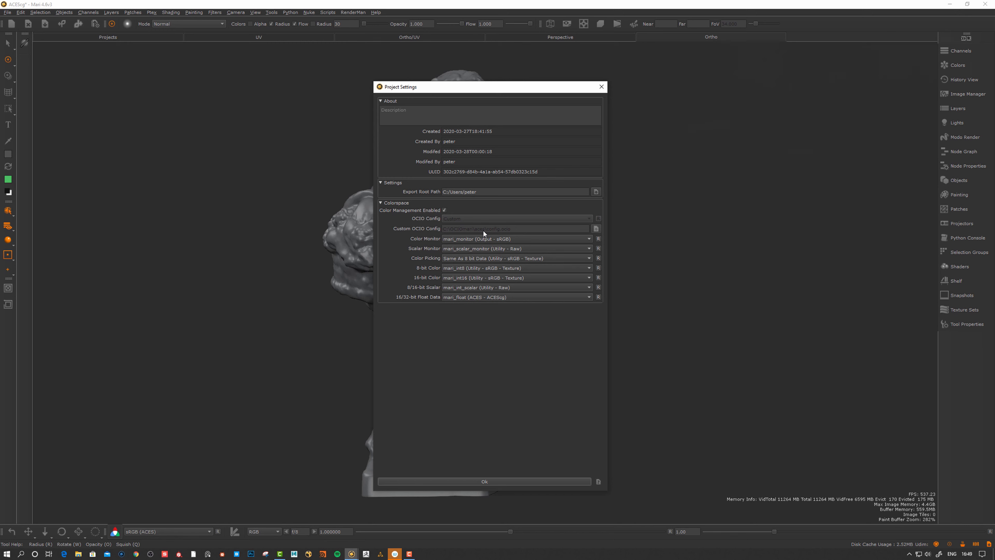
drag(503, 89, 509, 92)
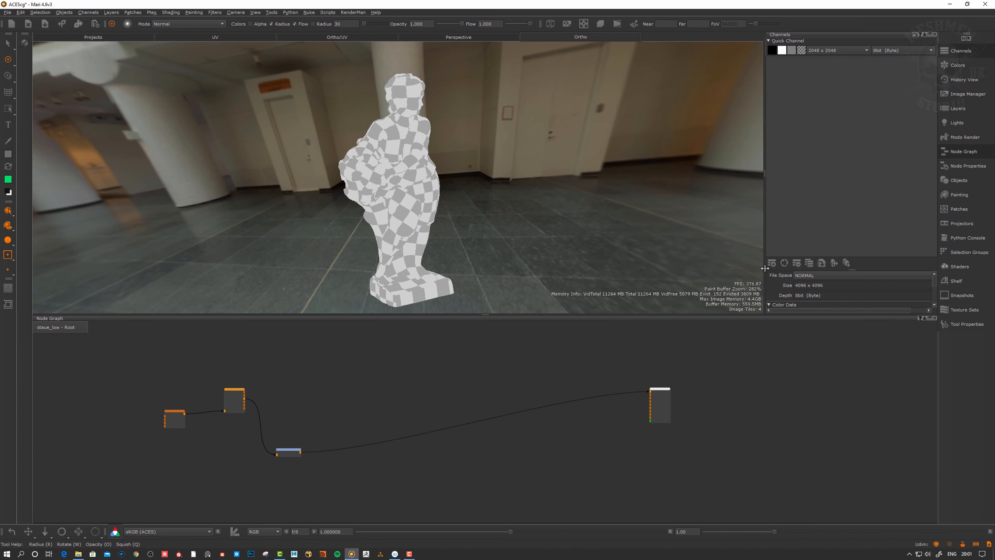
Create a 4096×4096 8-bit channel named Normal on staue_low only
alt+drag(524, 221, 514, 228)
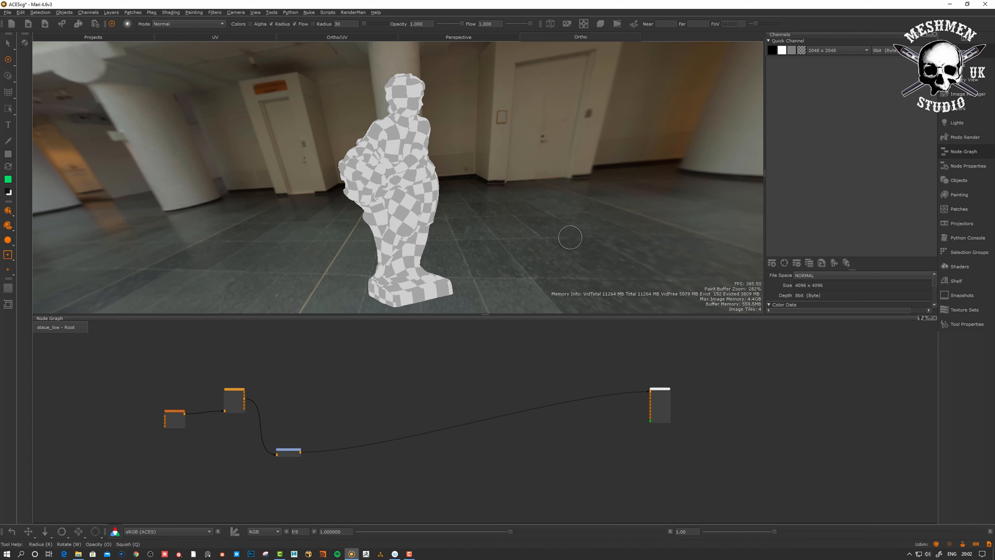
alt+drag(570, 238, 569, 251)
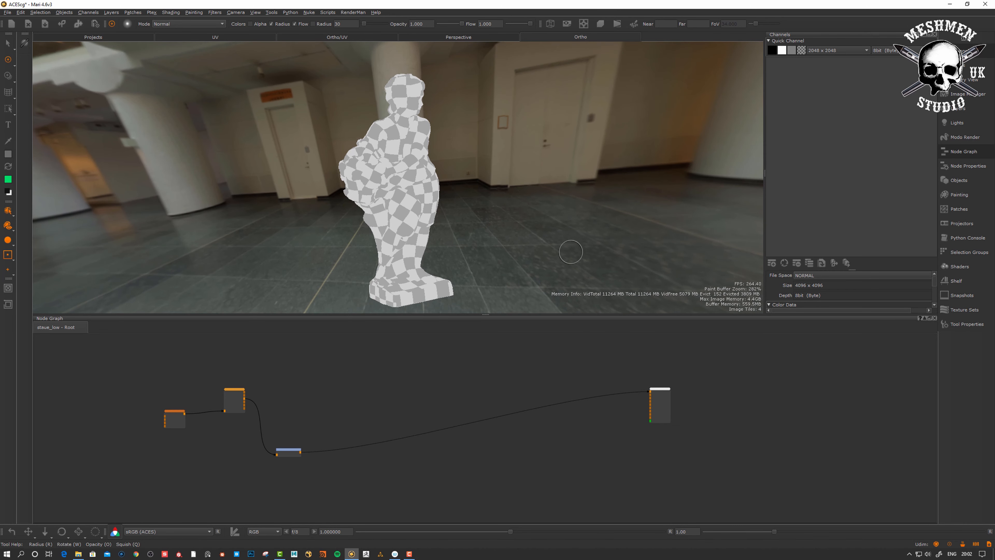
click(773, 263)
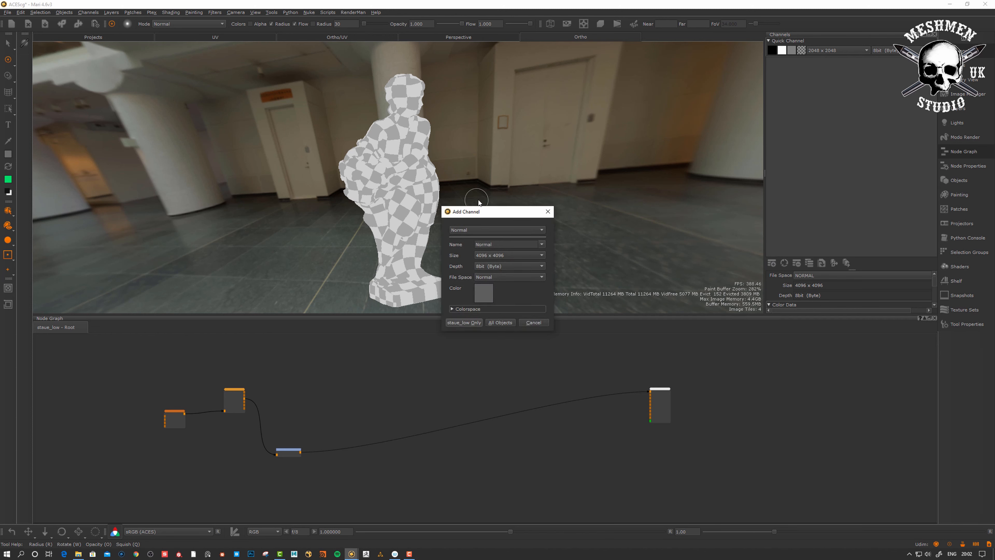
drag(496, 213, 520, 203)
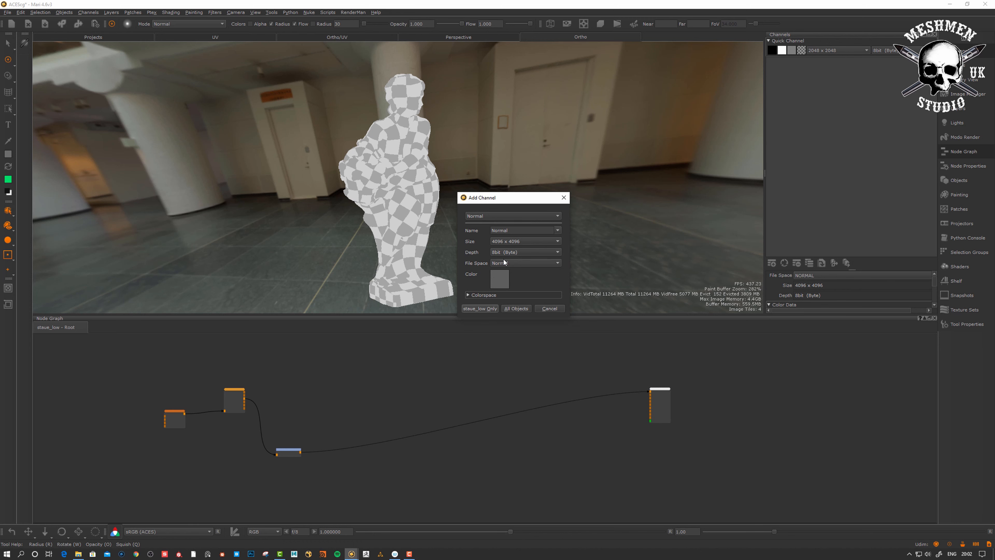
click(485, 309)
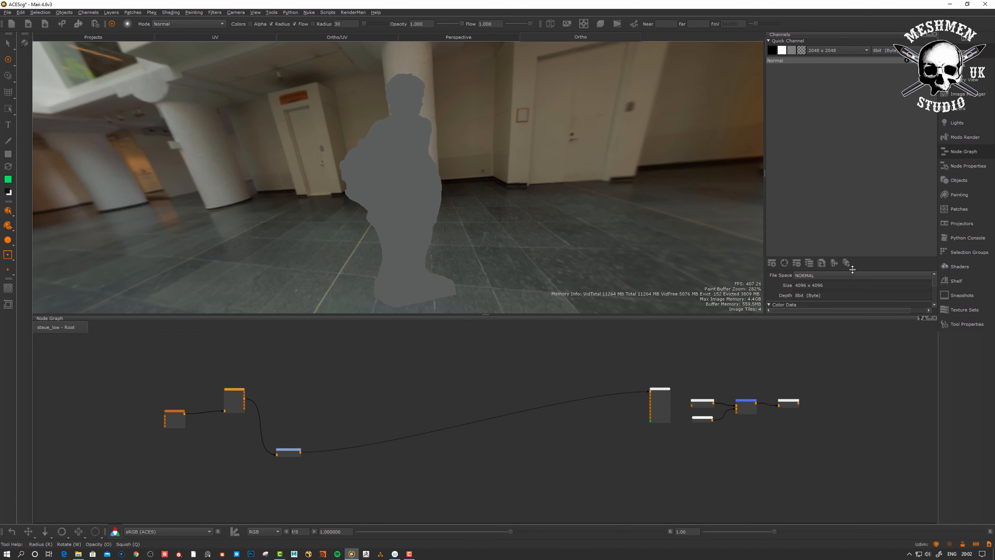
Expand the Normal channel's properties to show its Automatic Utility - sRGB - Texture colorspace, inspecting the statue
drag(853, 269, 859, 192)
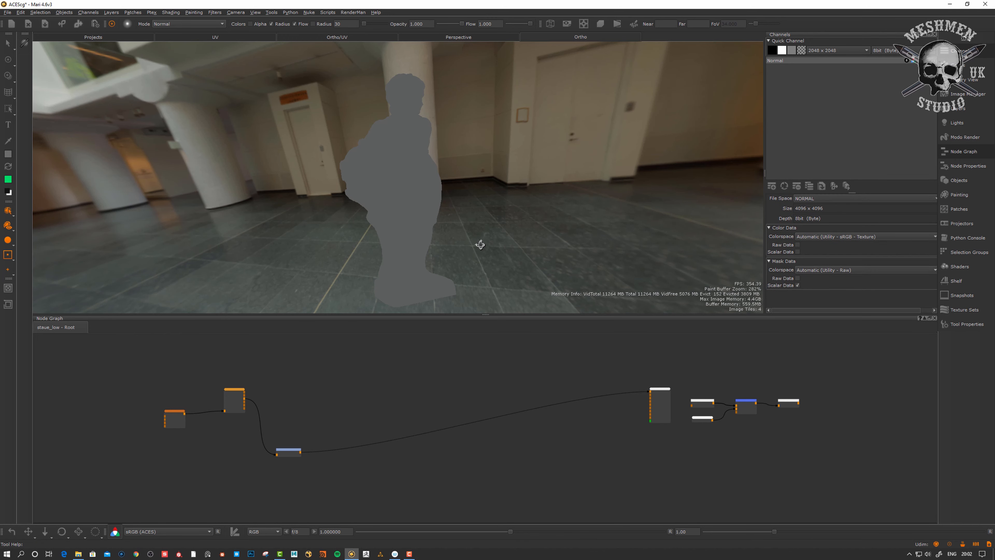
alt+drag(480, 243, 483, 246)
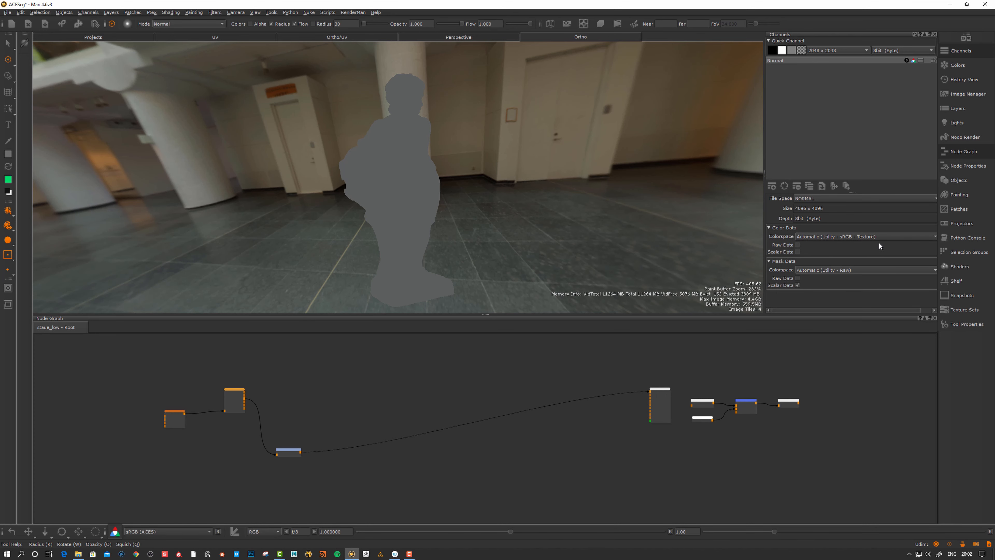
alt+drag(512, 236, 505, 235)
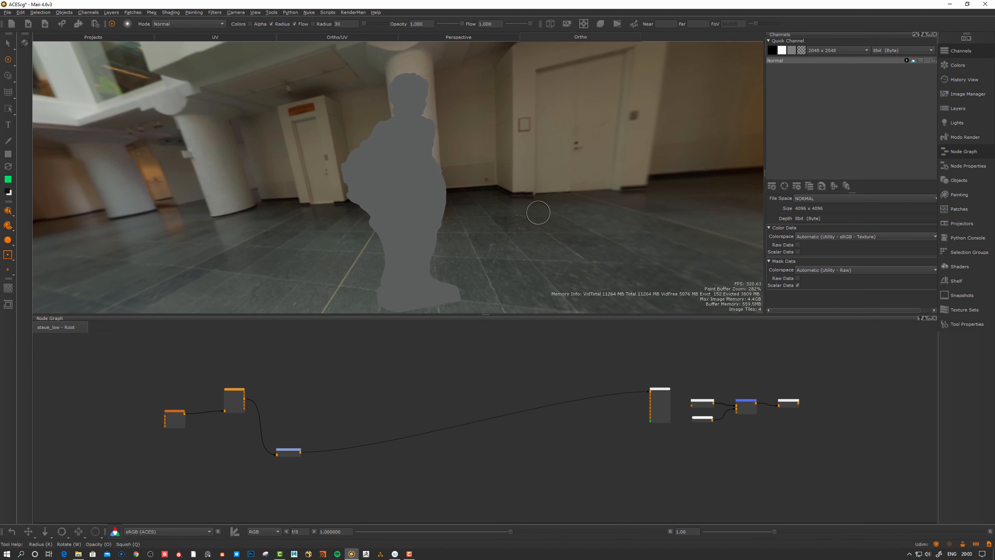
mouse_move(539, 214)
alt+mouse_down()
mouse_move(549, 220)
mouse_move(560, 207)
mouse_move(548, 199)
mouse_move(544, 215)
alt+mouse_up()
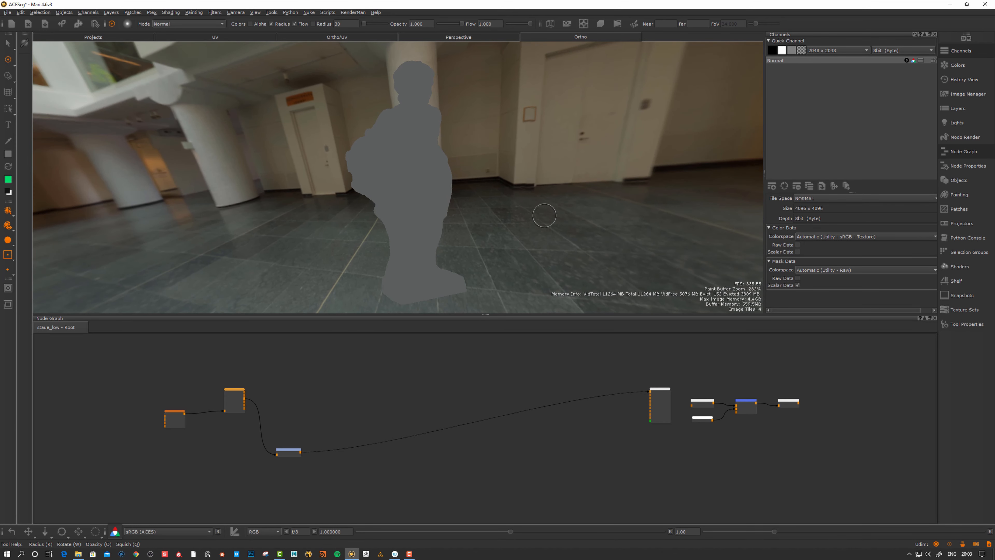
alt+right_drag(538, 218, 534, 218)
alt+drag(533, 218, 514, 234)
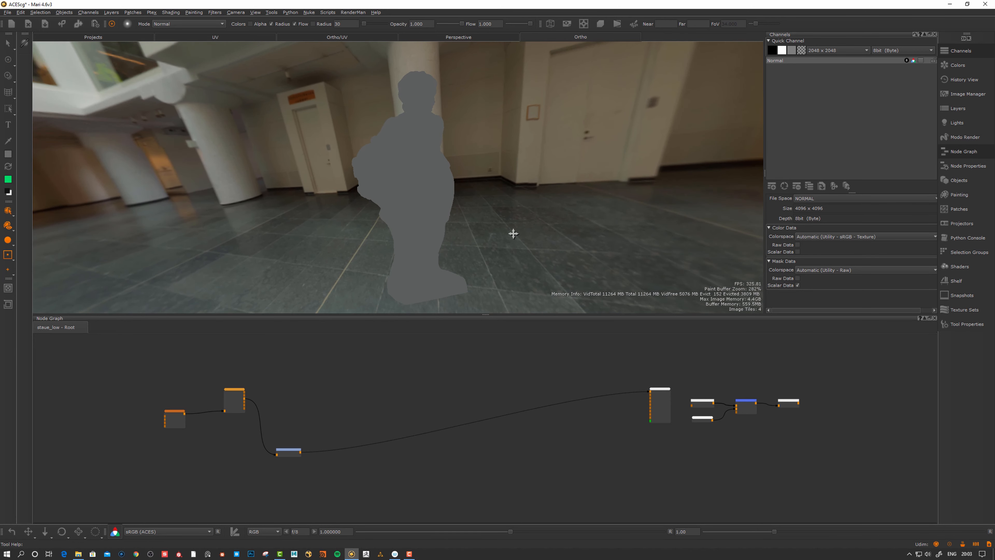
alt+middle_drag(513, 233, 516, 236)
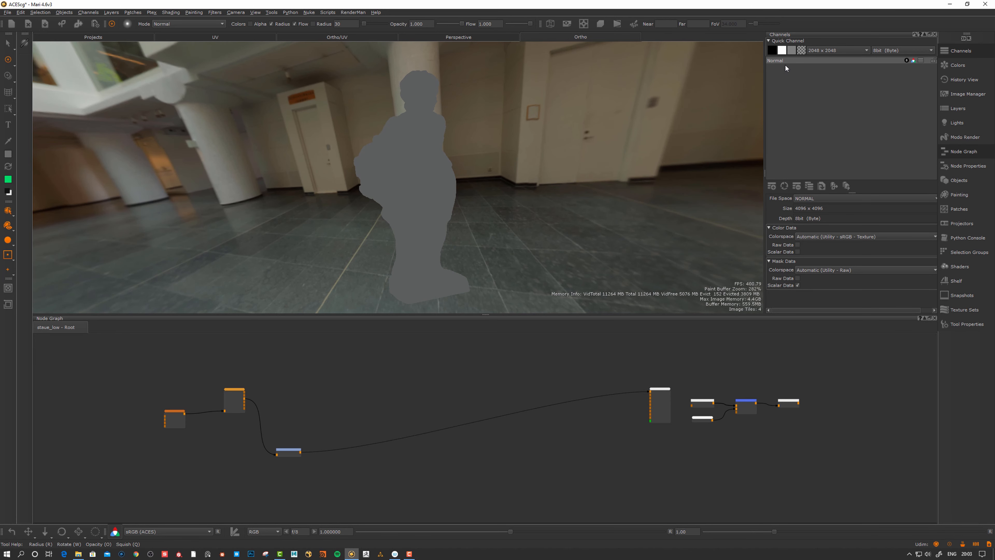
alt+drag(529, 251, 530, 248)
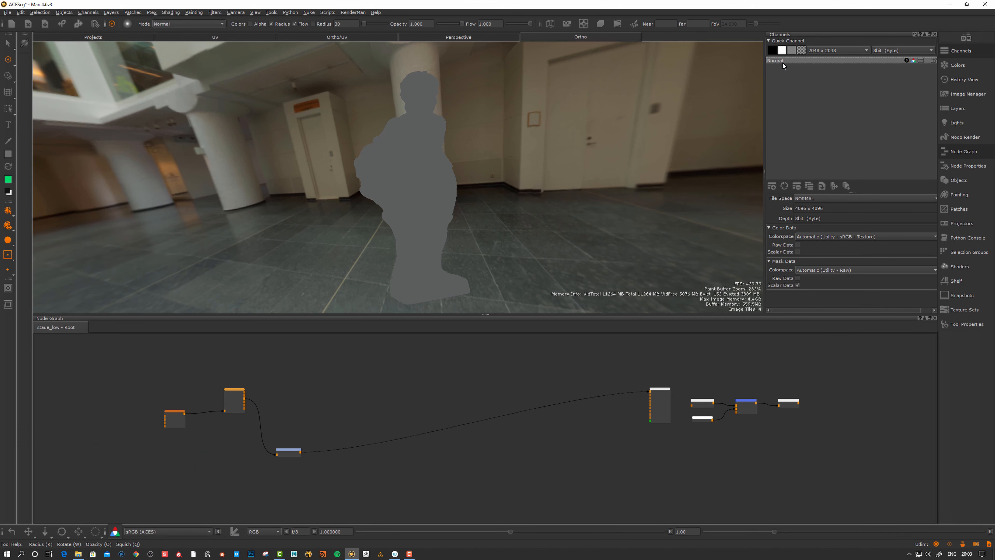
Undo the Normal channel and create a 16bit (Half) channel named 16bit on staue_low only
key(Delete)
click(771, 186)
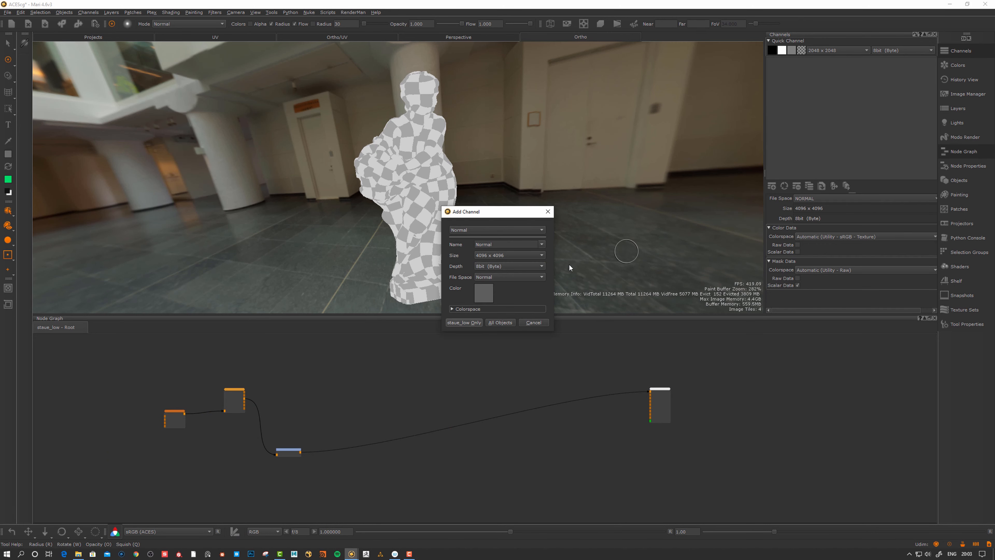
click(492, 265)
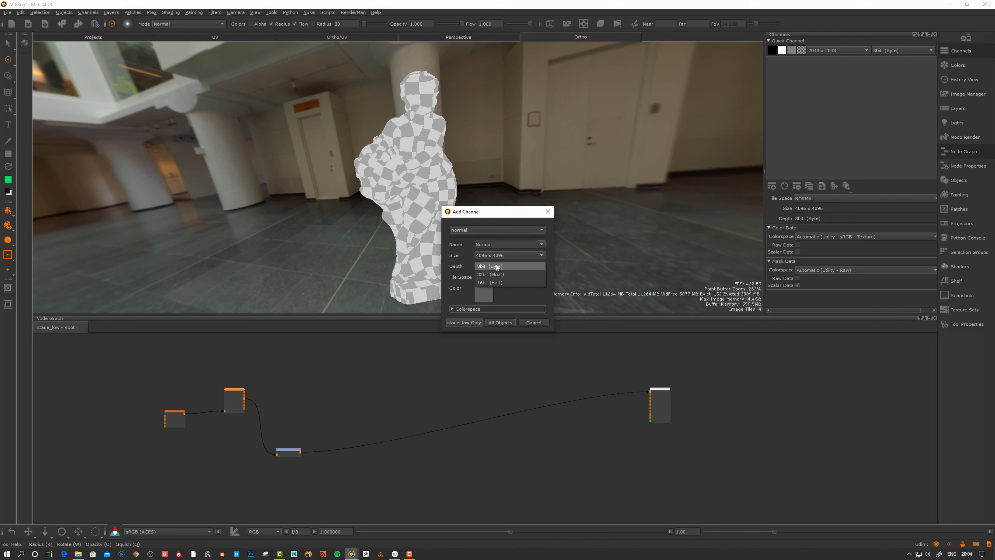
click(494, 283)
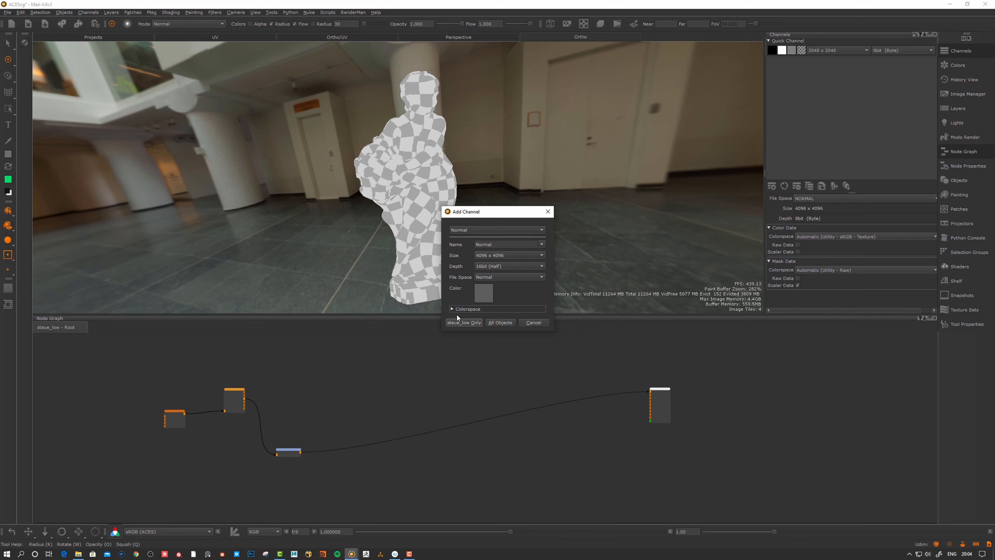
drag(491, 214, 501, 200)
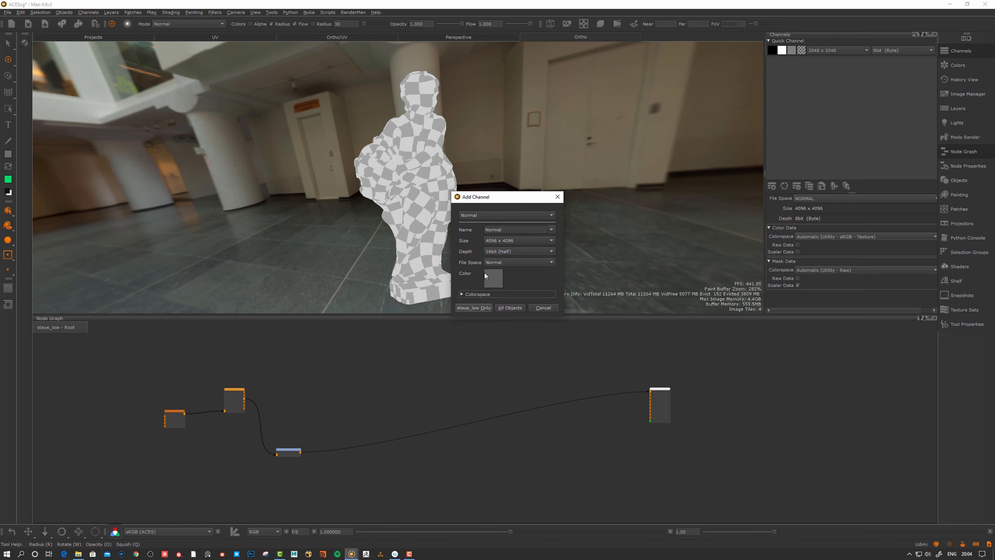
double_click(510, 229)
text(16bit)
click(474, 308)
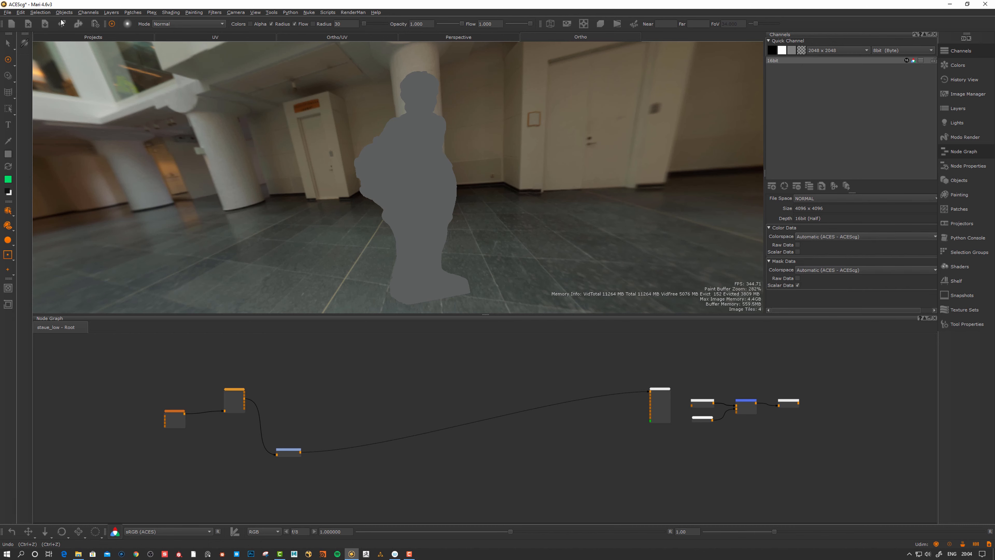
click(7, 12)
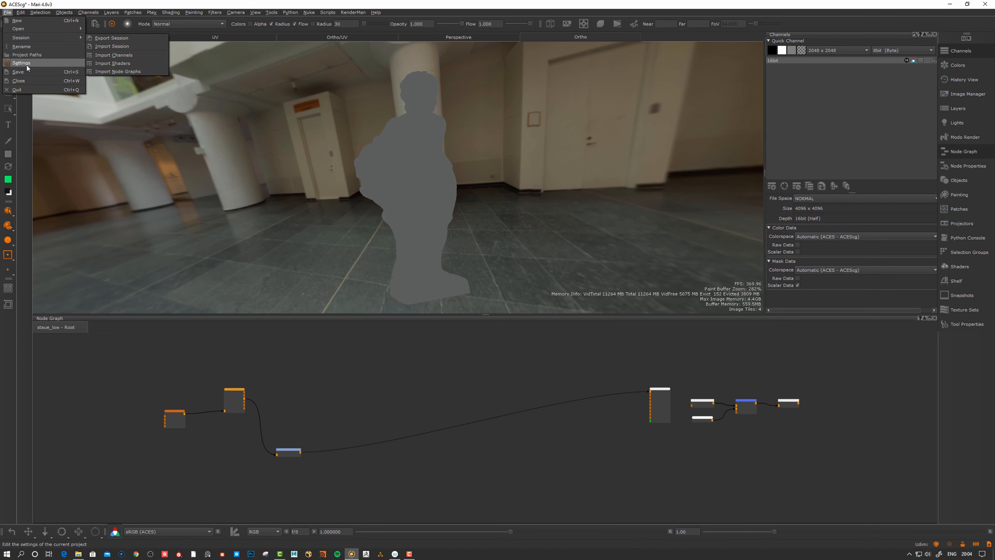
click(26, 66)
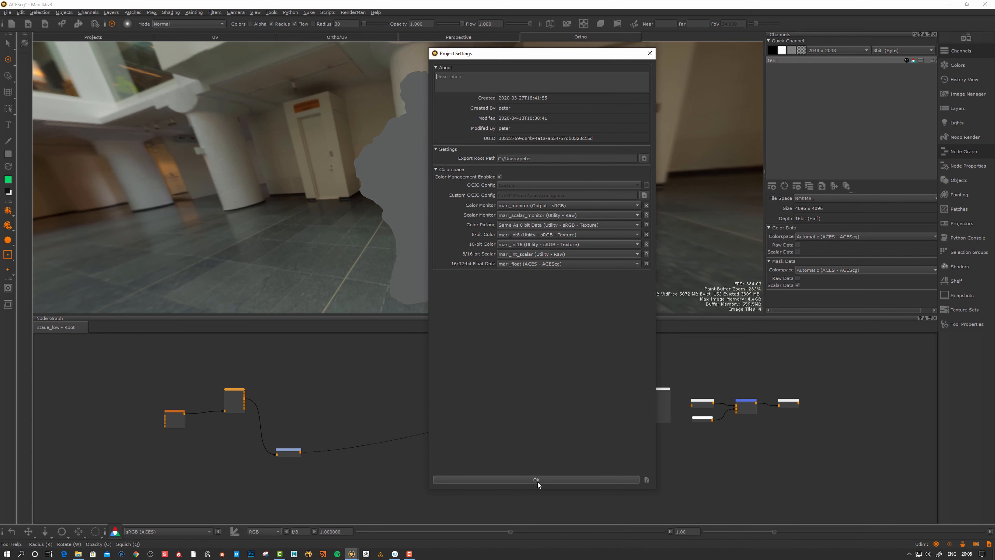
click(556, 479)
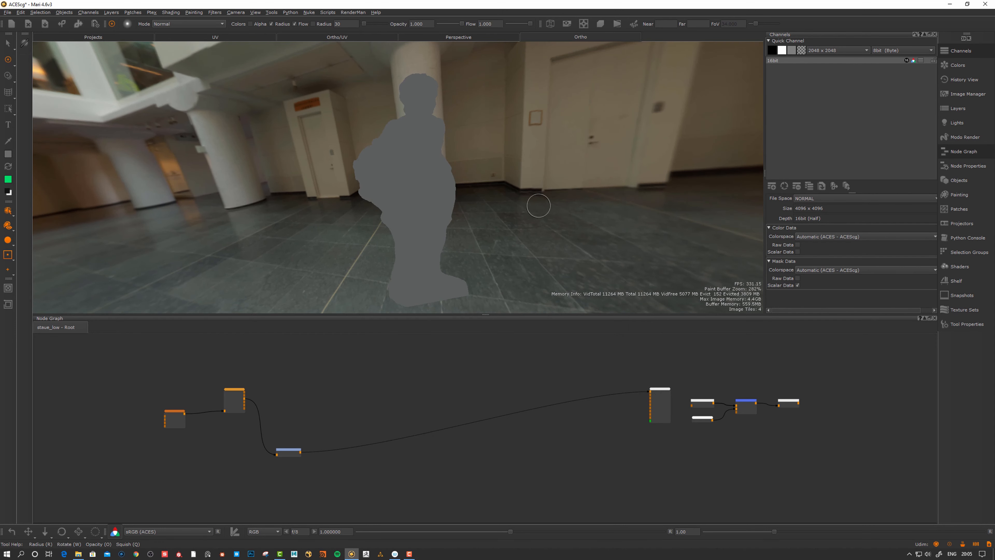
right_click(775, 60)
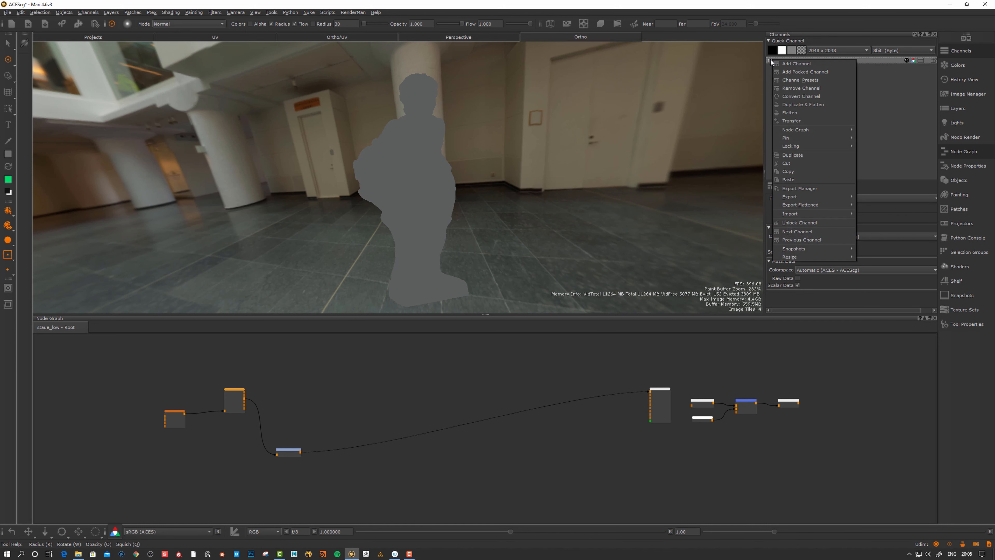
mouse_move(806, 204)
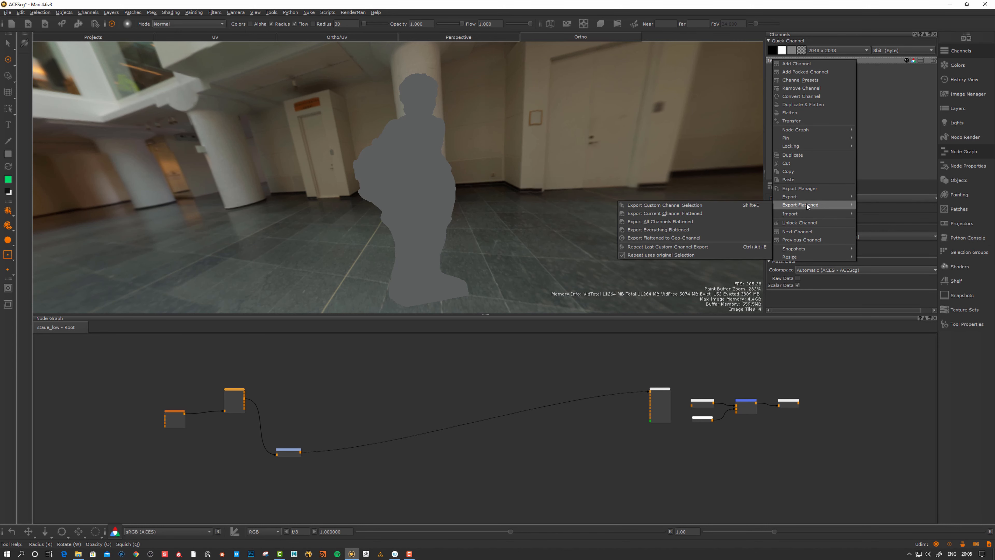
click(674, 213)
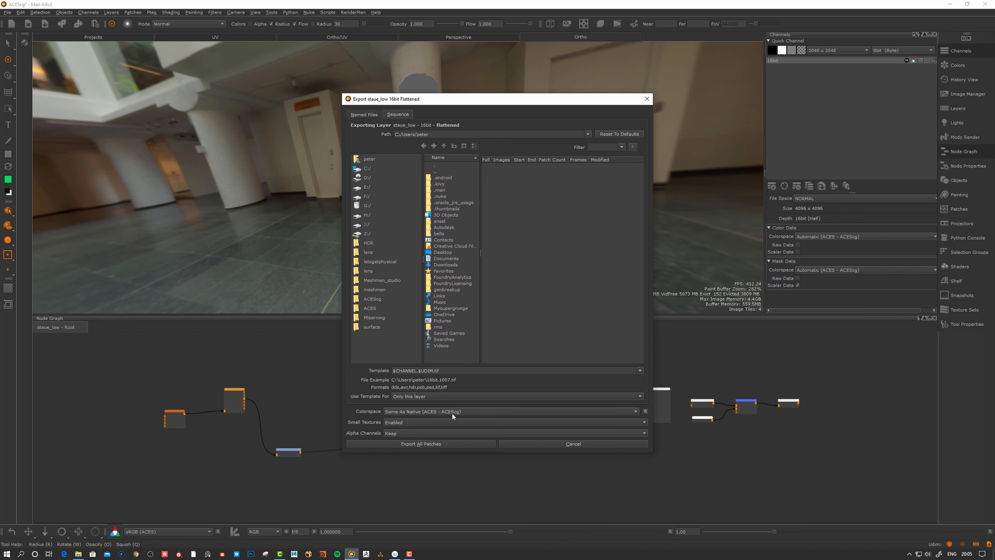
click(434, 411)
mouse_move(409, 461)
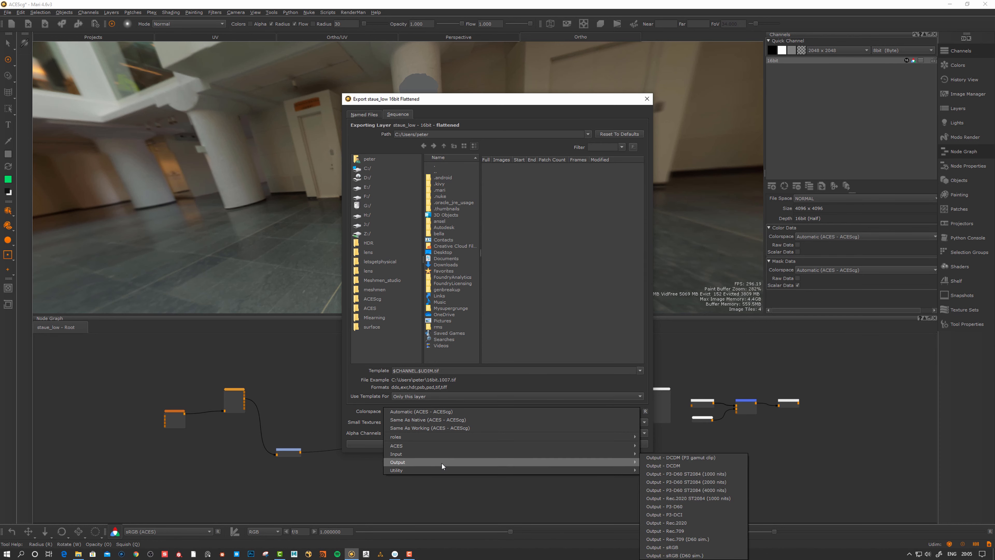
click(427, 419)
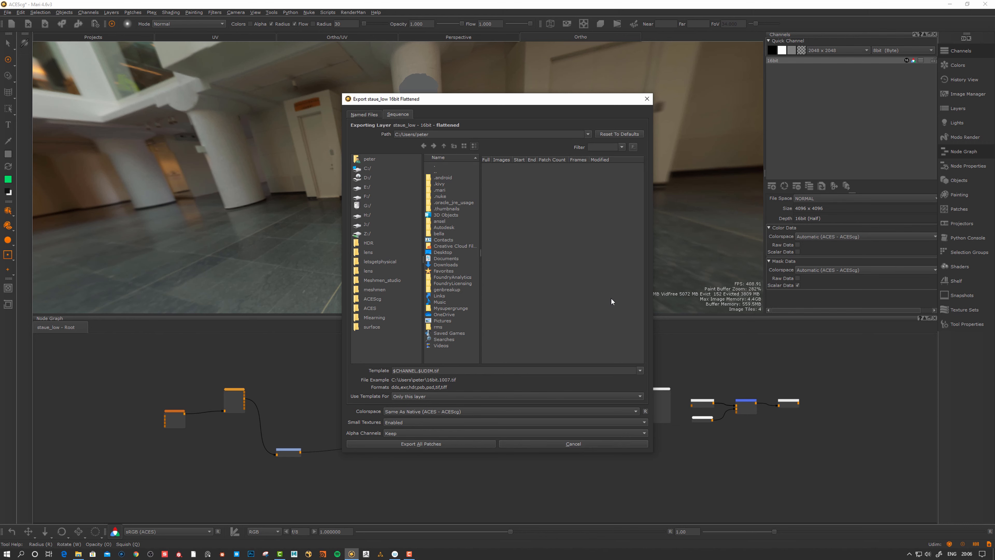
click(647, 99)
middle_drag(415, 391, 447, 400)
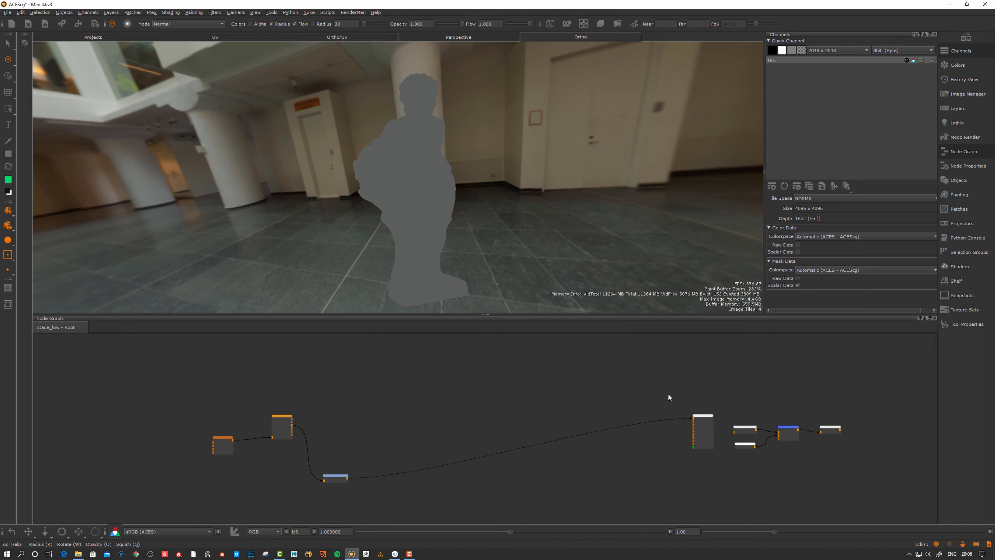
Locate the 16bit channel's node in the Node Graph and open its Node Properties
drag(706, 425, 609, 470)
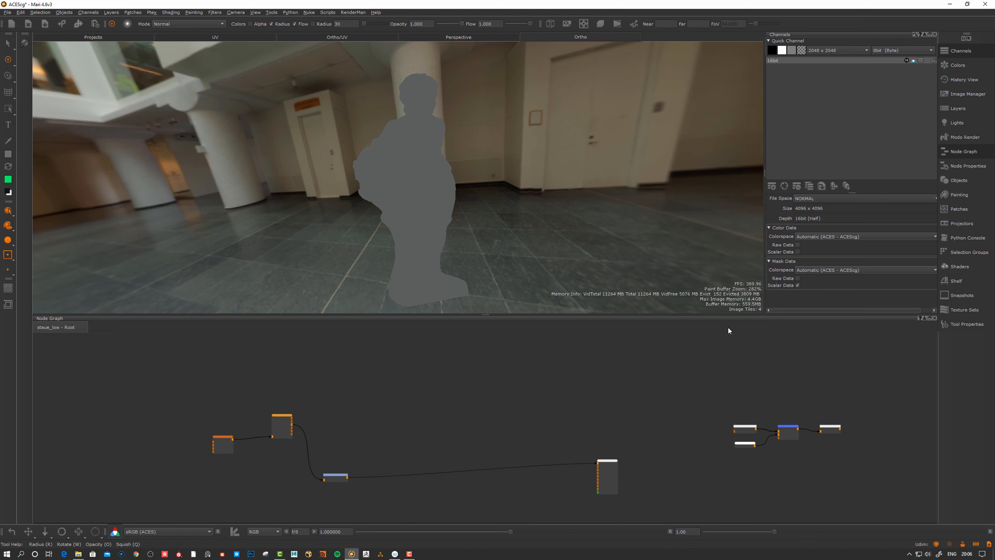
click(776, 61)
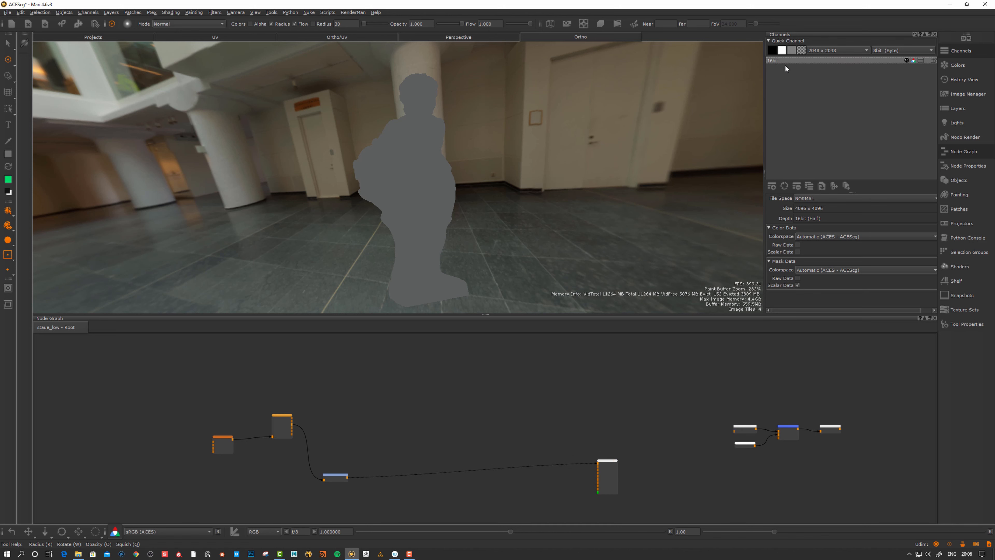
right_click(775, 60)
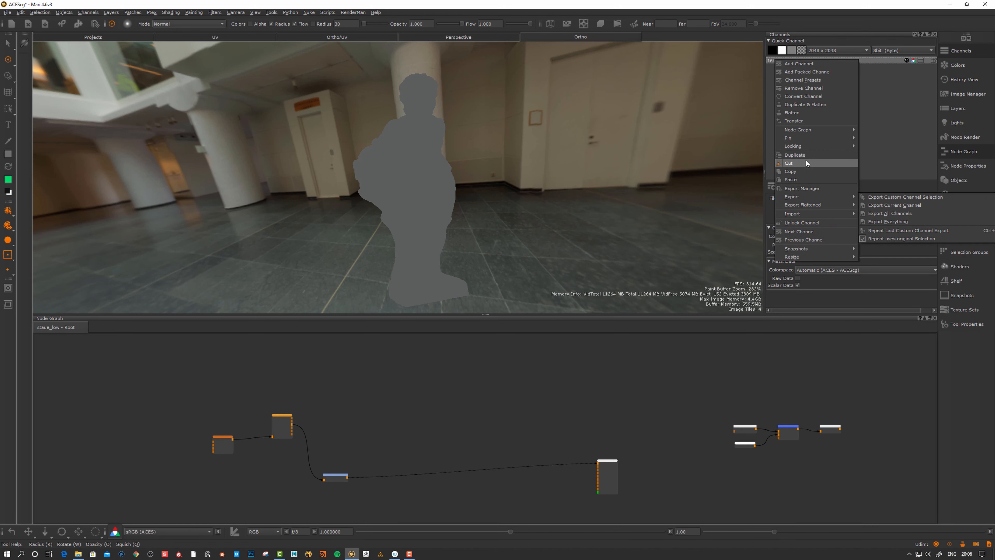
click(718, 359)
middle_drag(717, 392, 475, 426)
scroll(592, 466, up, 7)
drag(583, 434, 627, 428)
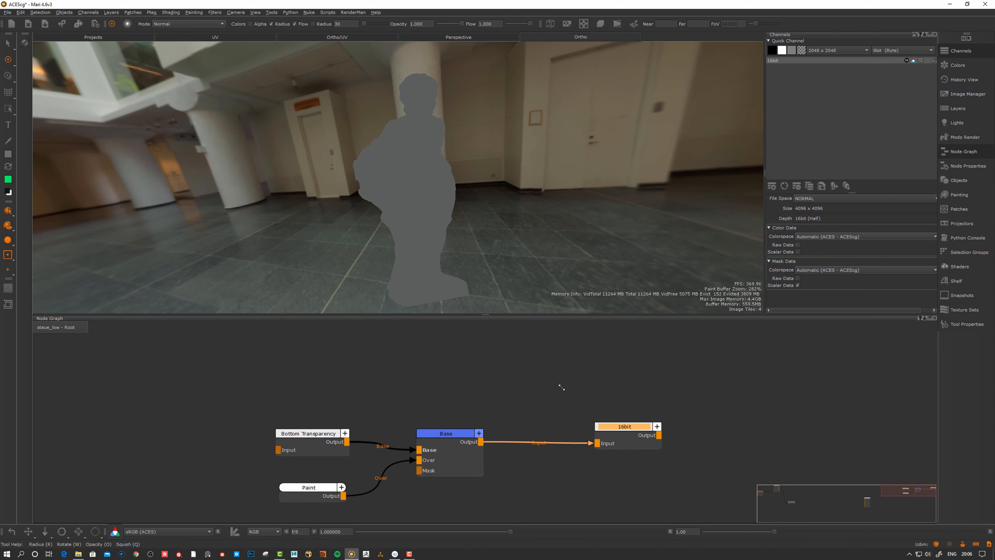
scroll(526, 423, down, 2)
click(459, 433)
double_click(600, 424)
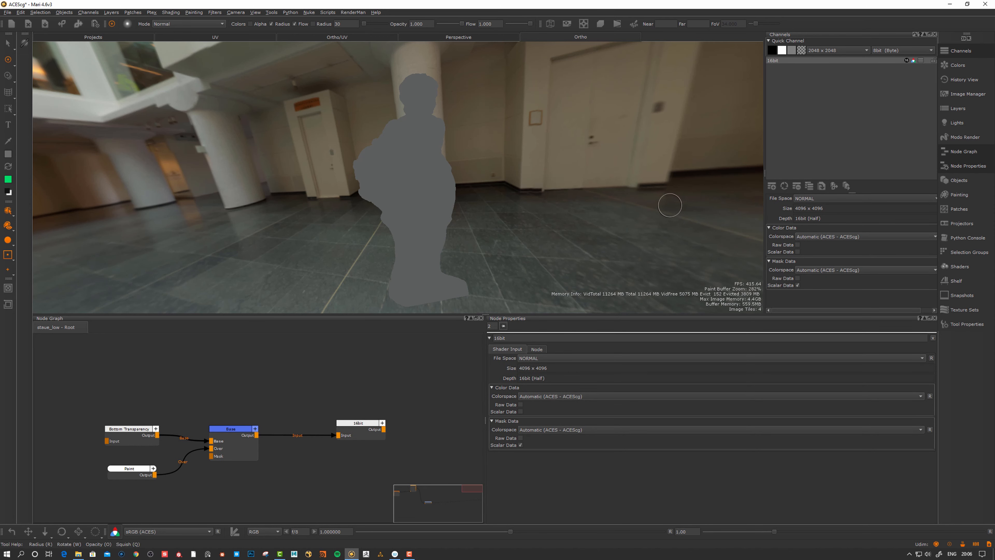
Widen and recentre the node graph, then bring up the Add Paint Node settings
middle_drag(347, 397, 373, 371)
drag(485, 387, 764, 390)
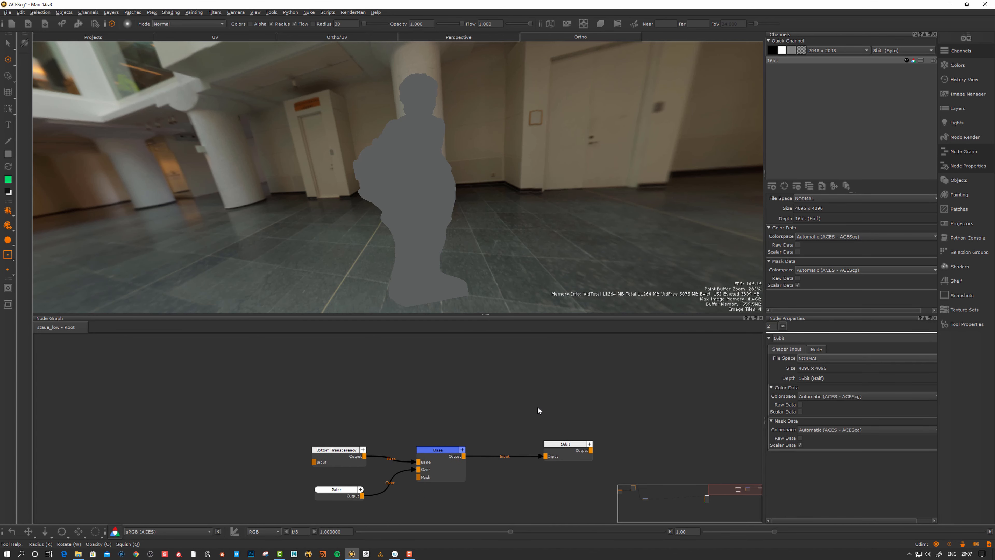
middle_drag(538, 406, 549, 385)
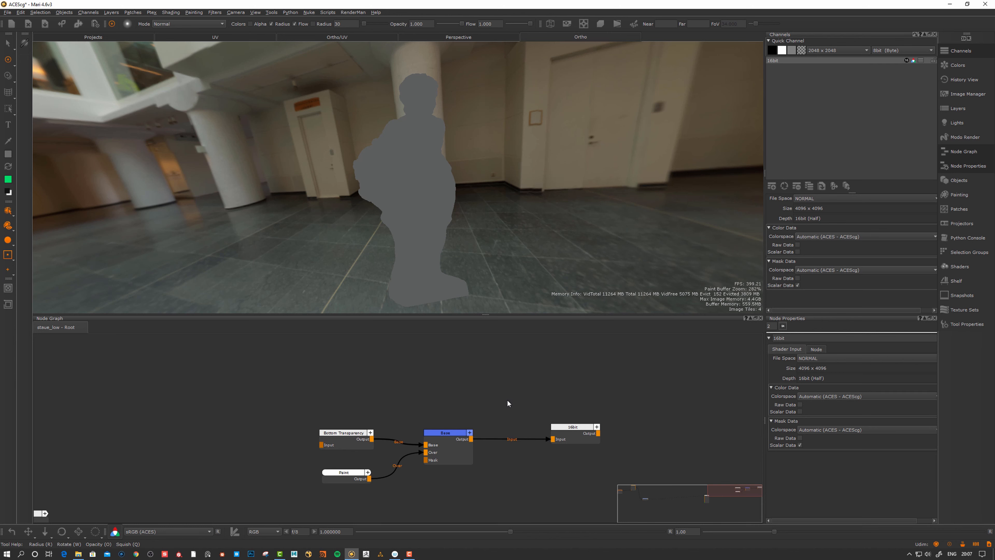
middle_drag(499, 395, 380, 390)
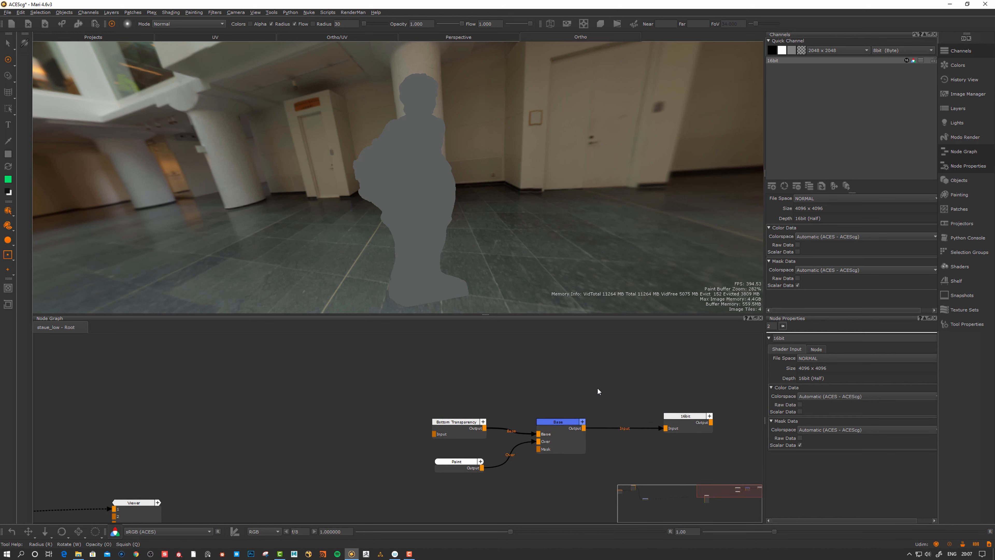
middle_drag(473, 359, 457, 383)
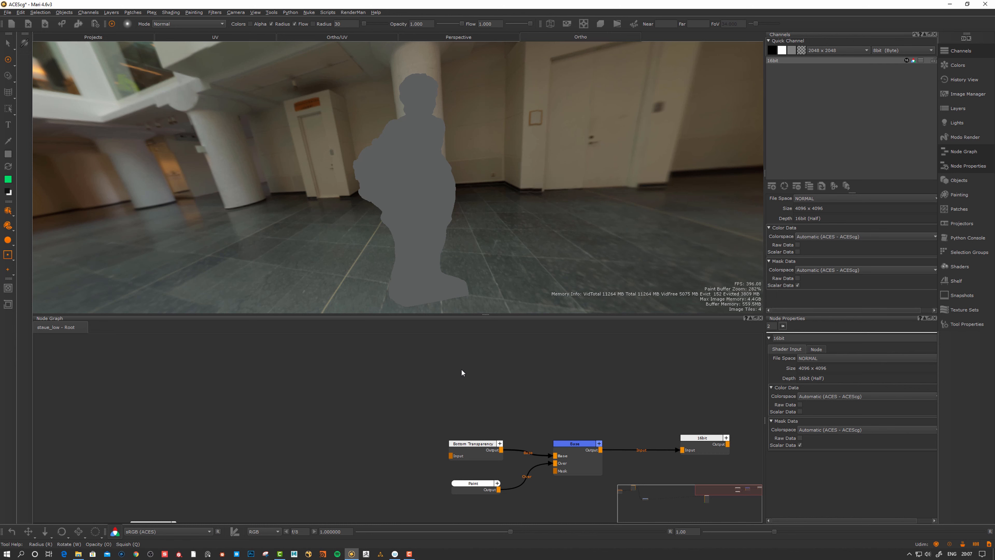
key(p)
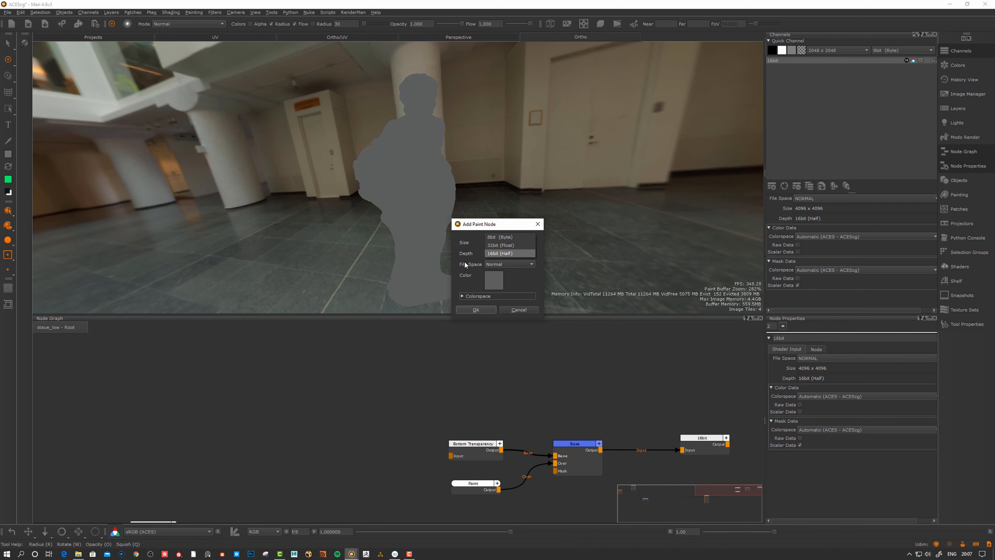
Create a 16bit (Half) paint node, Paint1
click(501, 253)
click(476, 309)
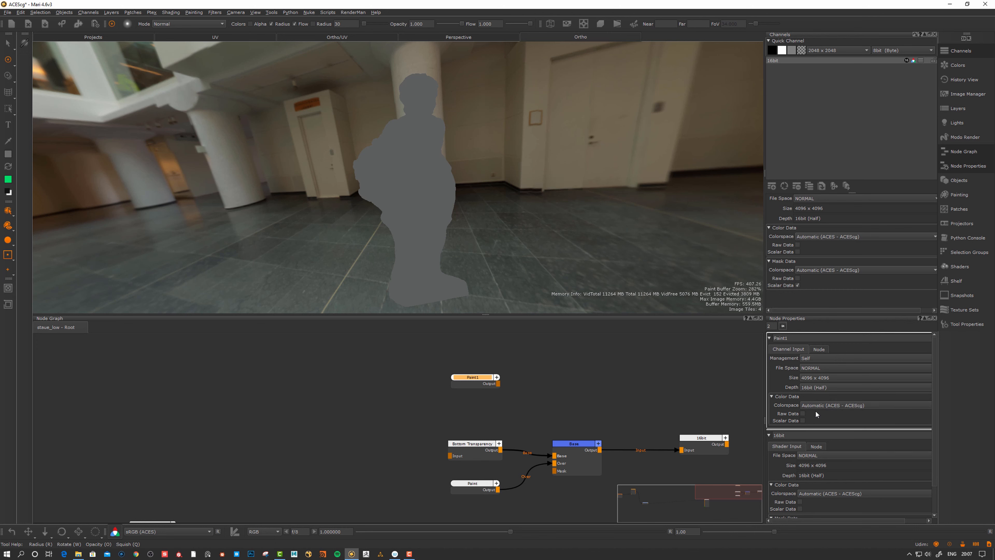
drag(475, 378, 466, 372)
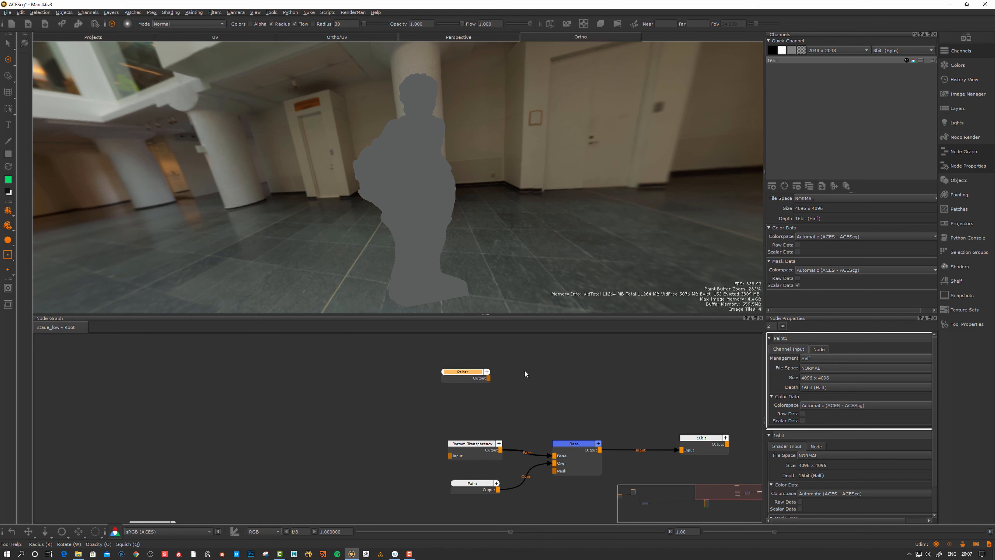
click(525, 370)
Move Paint1 into open space above the existing layer network
click(483, 492)
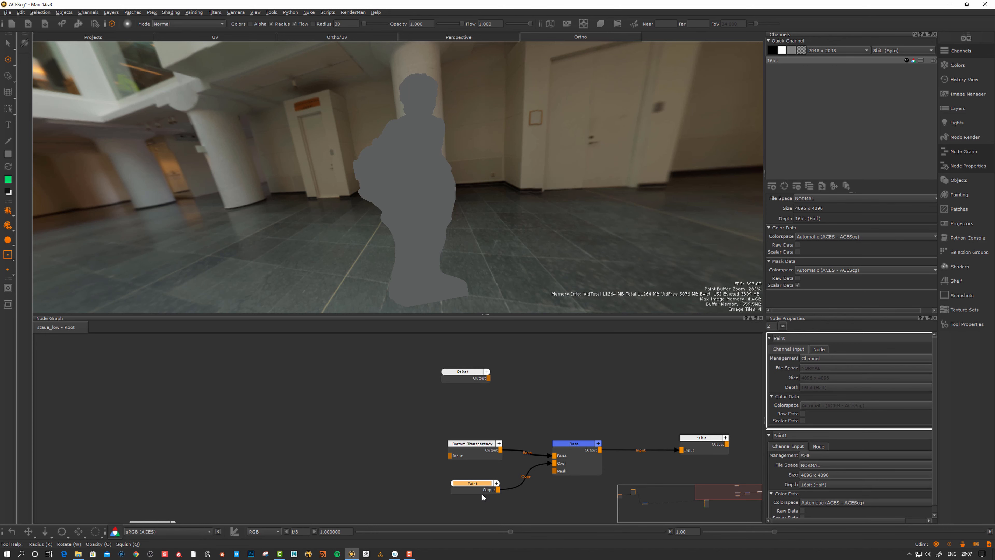
click(701, 378)
drag(705, 442, 702, 440)
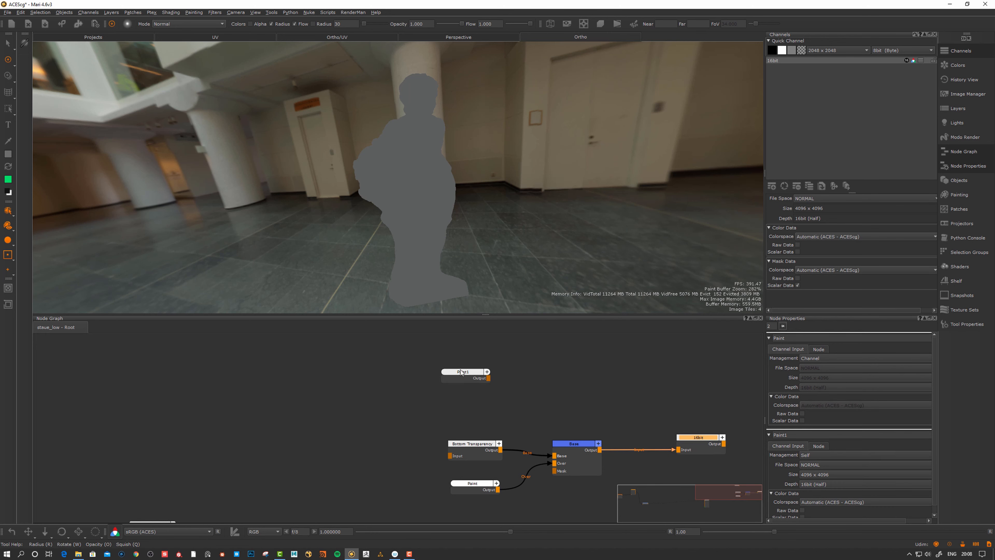
mouse_move(461, 372)
mouse_down()
mouse_move(447, 379)
mouse_move(477, 369)
mouse_up()
middle_drag(492, 378, 471, 410)
drag(446, 394, 453, 377)
middle_drag(454, 379, 440, 387)
drag(445, 380, 435, 382)
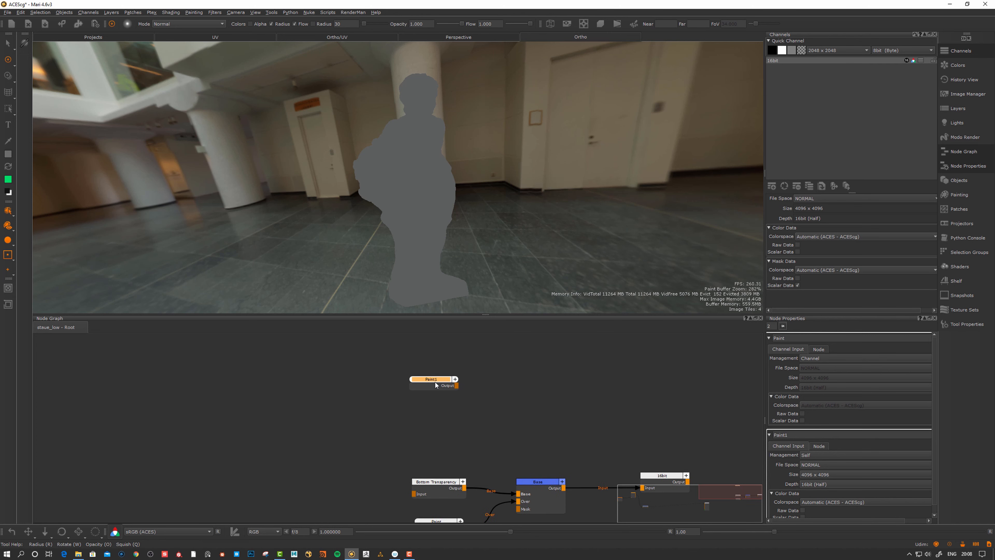
mouse_move(487, 400)
middle_down()
mouse_move(518, 394)
mouse_move(488, 402)
mouse_move(495, 396)
middle_up()
key(Tab)
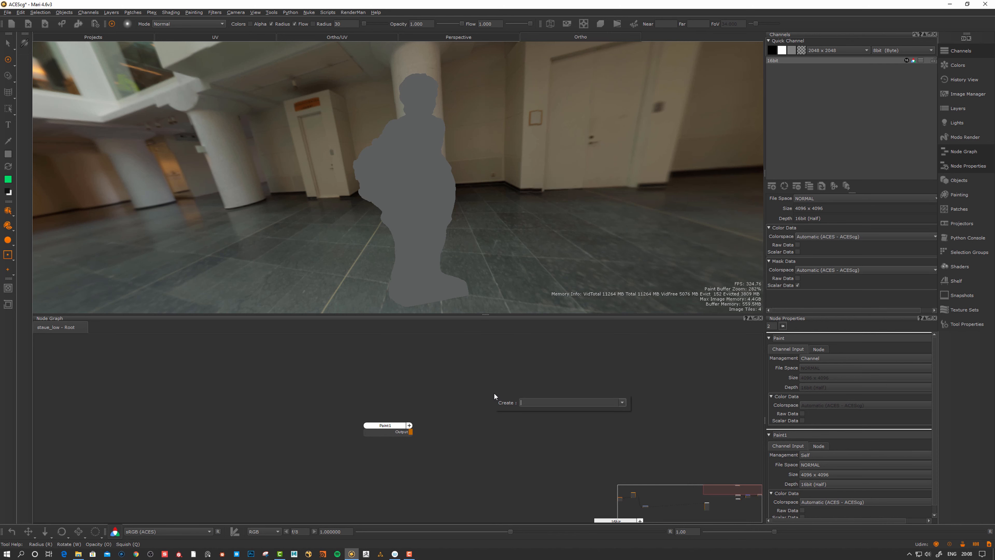
text(cha)
key(Down)
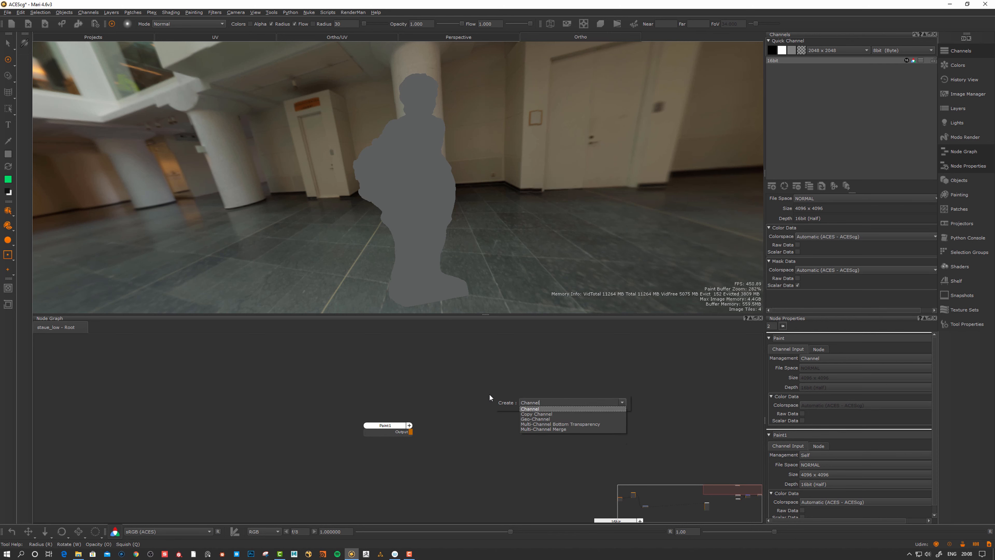
key(Return)
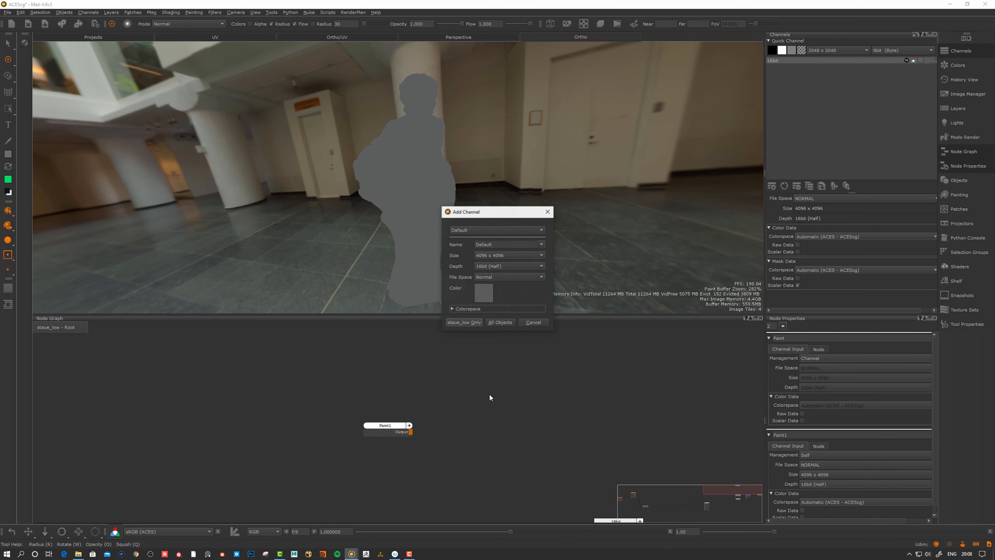
click(496, 267)
click(493, 249)
key(Tab)
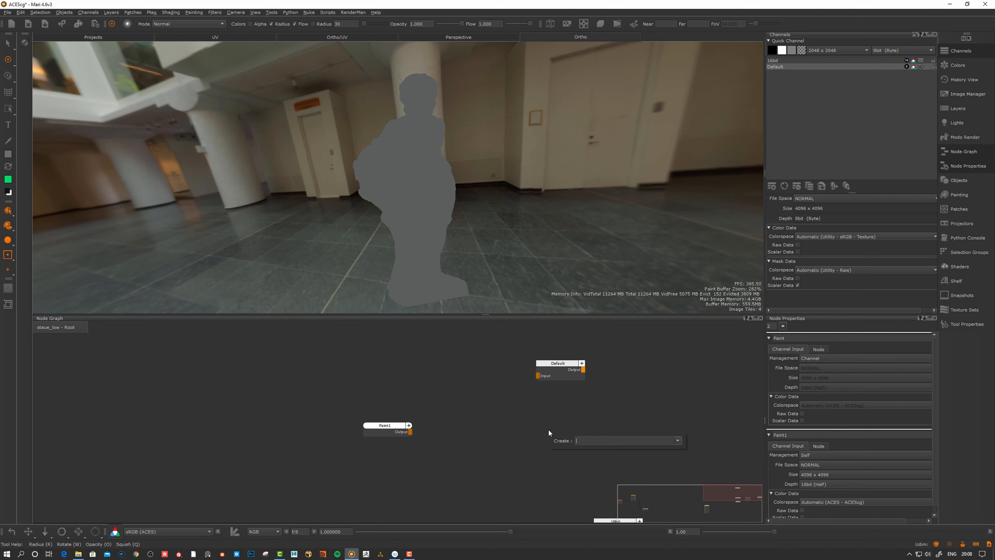
key(Escape)
key(Tab)
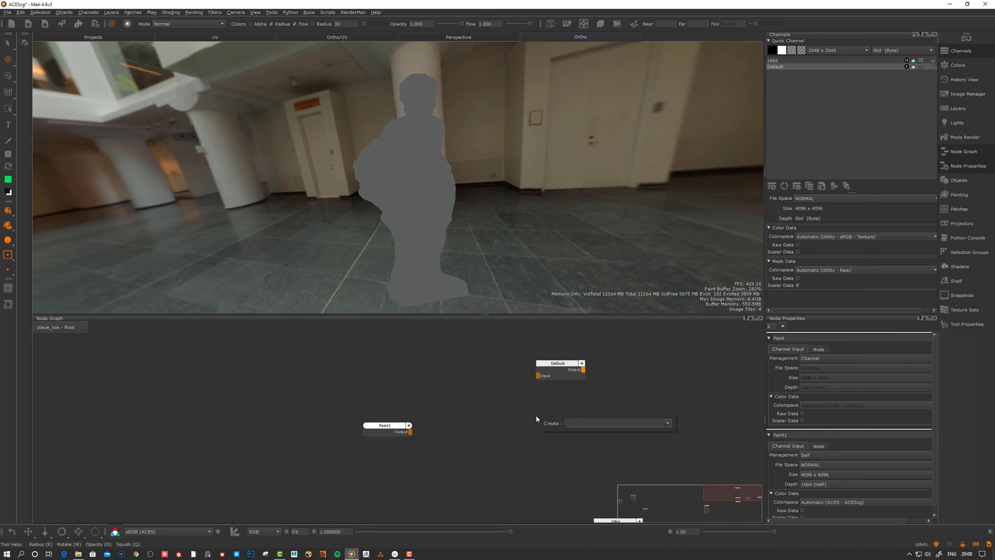
text(cha)
key(Down)
key(Return)
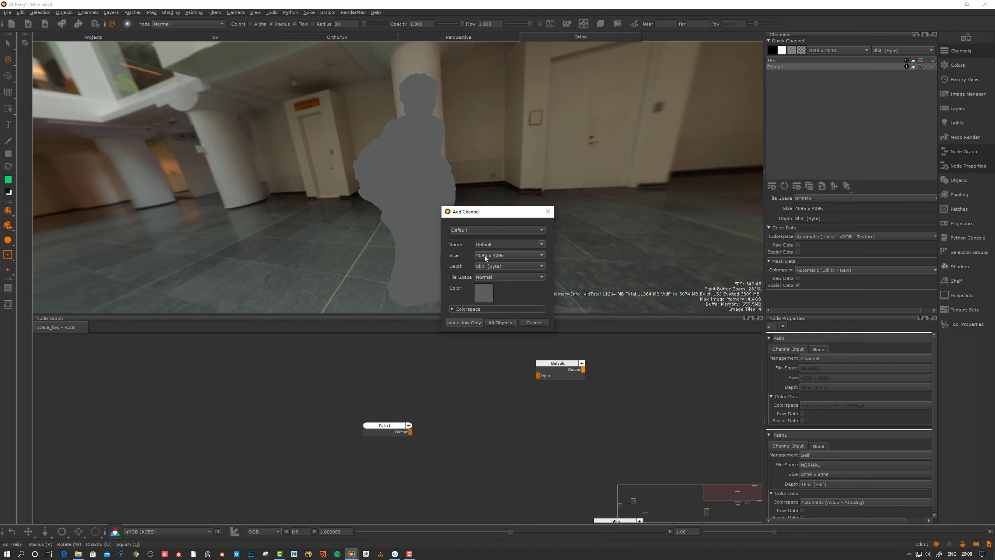
click(491, 266)
click(495, 276)
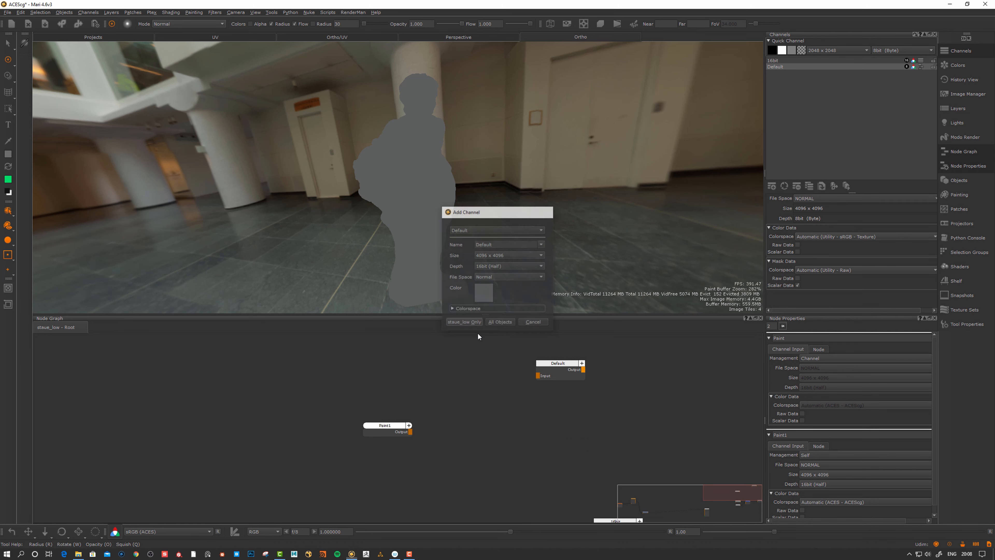
click(467, 321)
mouse_move(393, 425)
mouse_down()
mouse_move(387, 404)
mouse_move(555, 375)
mouse_up()
mouse_move(403, 412)
mouse_down()
mouse_move(463, 431)
mouse_move(535, 424)
mouse_up()
drag(379, 411, 372, 399)
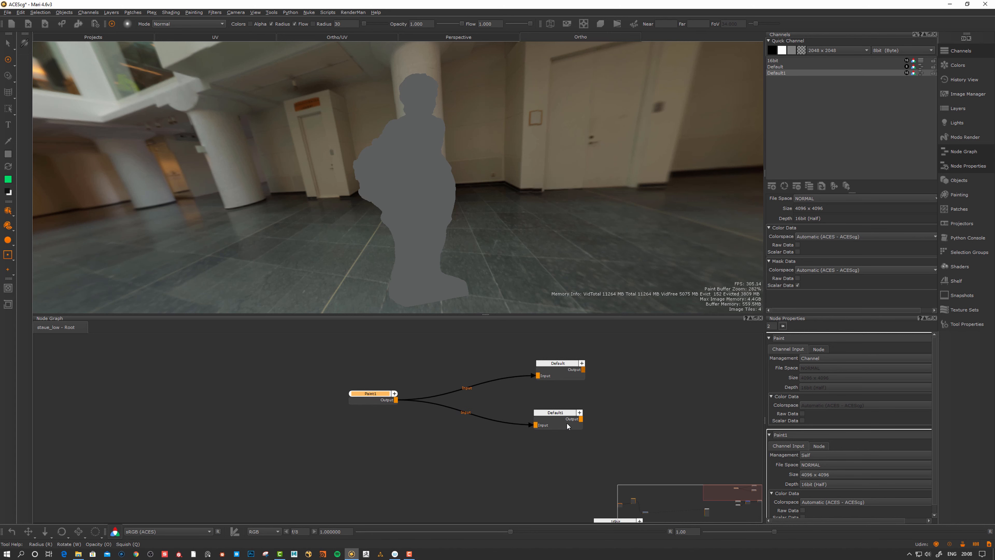
drag(567, 422, 566, 423)
drag(569, 366, 566, 365)
drag(560, 421, 564, 423)
mouse_move(566, 437)
middle_down()
mouse_move(551, 421)
mouse_move(555, 430)
middle_up()
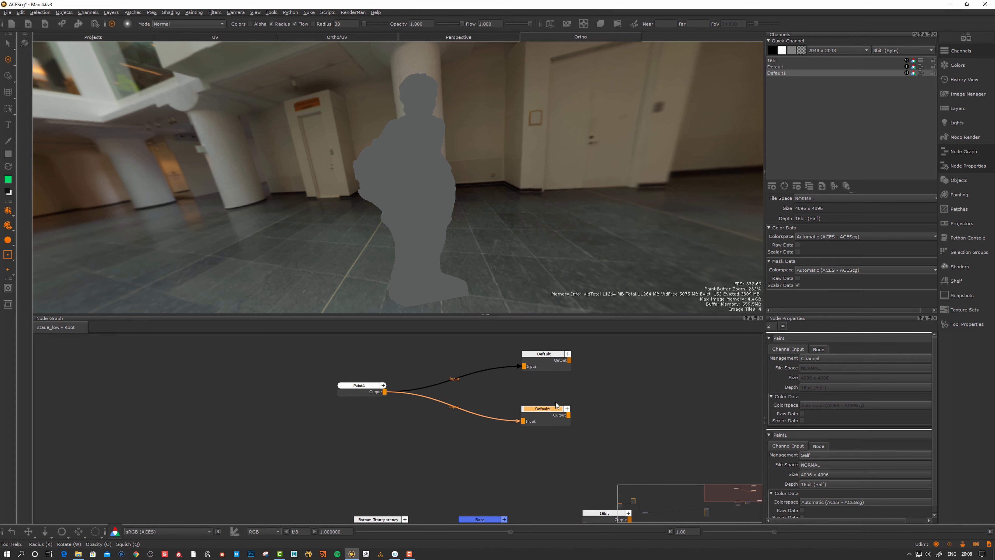
middle_drag(563, 371, 566, 381)
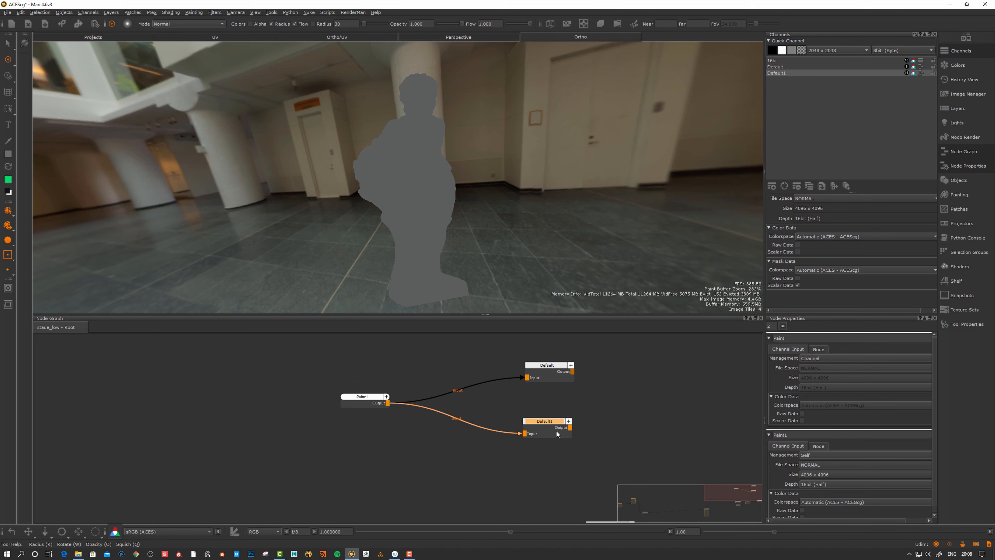
drag(556, 430, 557, 432)
drag(355, 398, 349, 398)
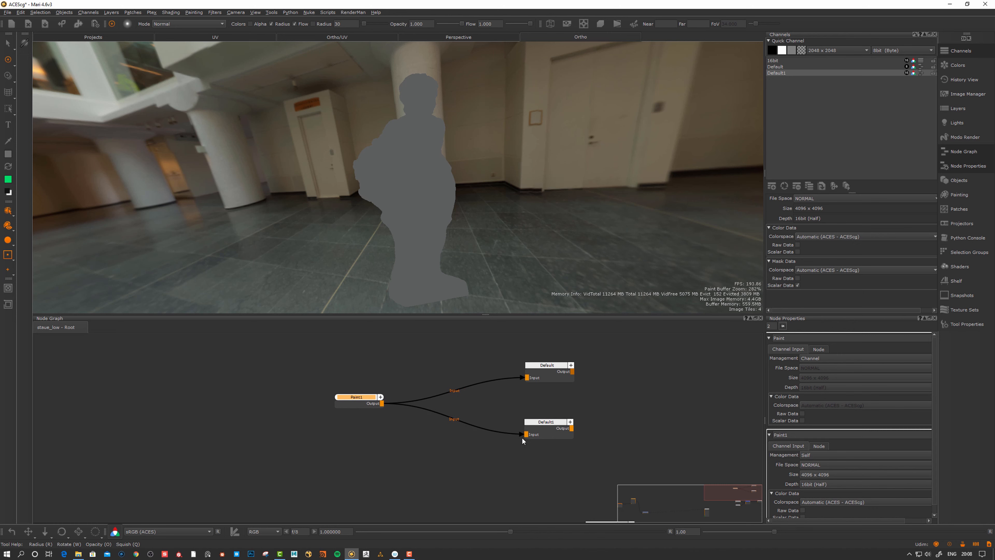
drag(544, 432, 548, 432)
drag(343, 398, 357, 403)
click(343, 384)
click(361, 406)
click(366, 380)
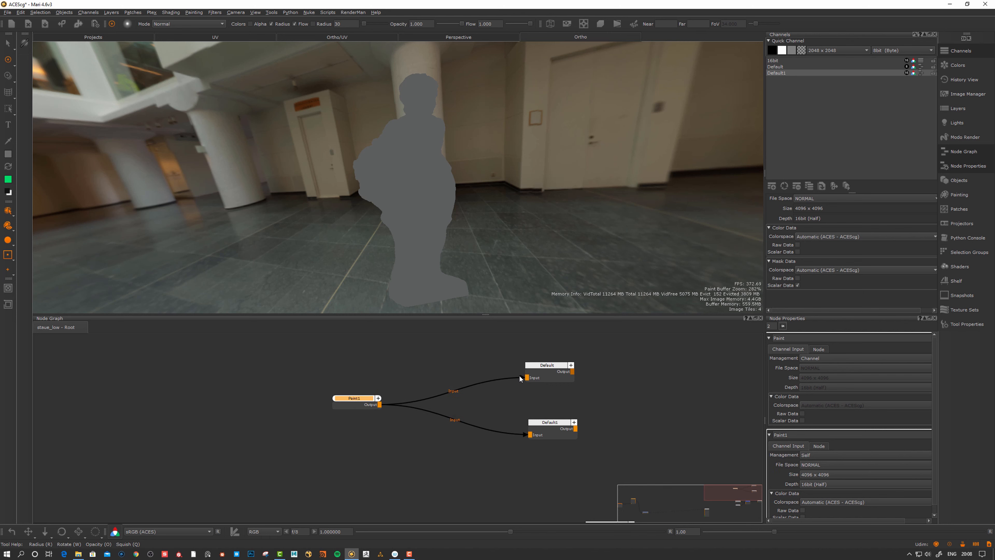
drag(530, 375, 551, 368)
drag(355, 401, 347, 404)
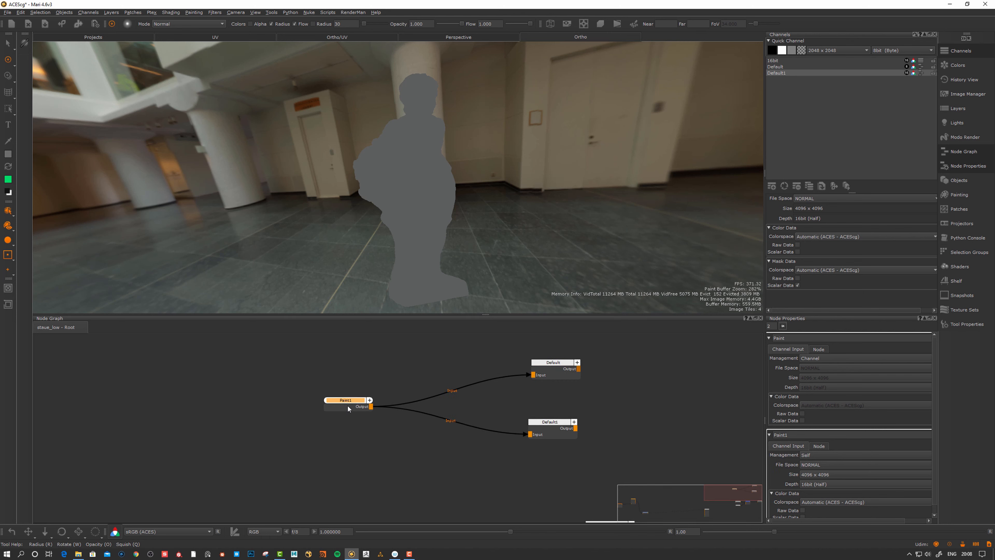
scroll(347, 405, down, 1)
middle_drag(348, 405, 349, 440)
mouse_move(585, 366)
mouse_down()
mouse_move(491, 475)
mouse_move(525, 453)
mouse_move(526, 435)
mouse_up()
key(Delete)
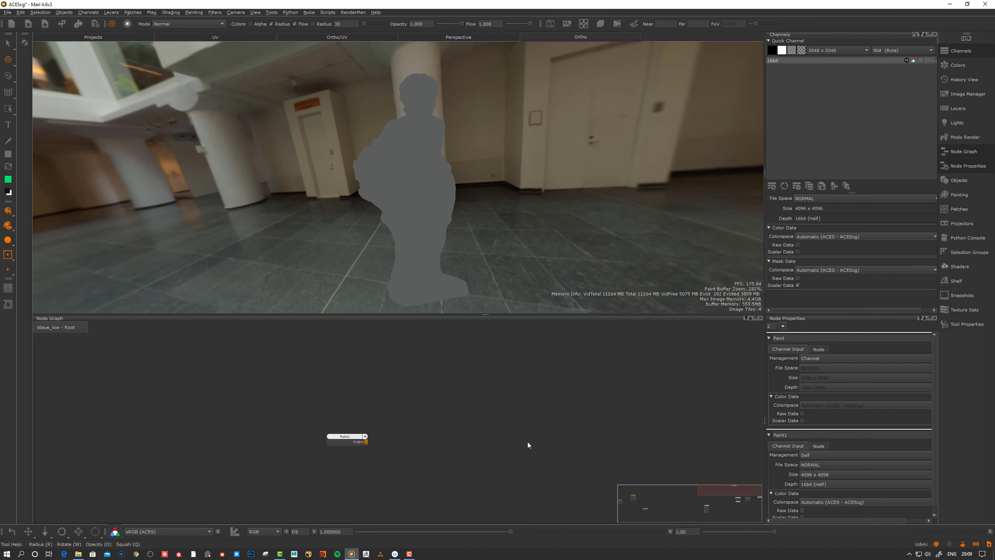
Select Paint1 and highlight the 'srgb' part of the new channel's name
click(341, 436)
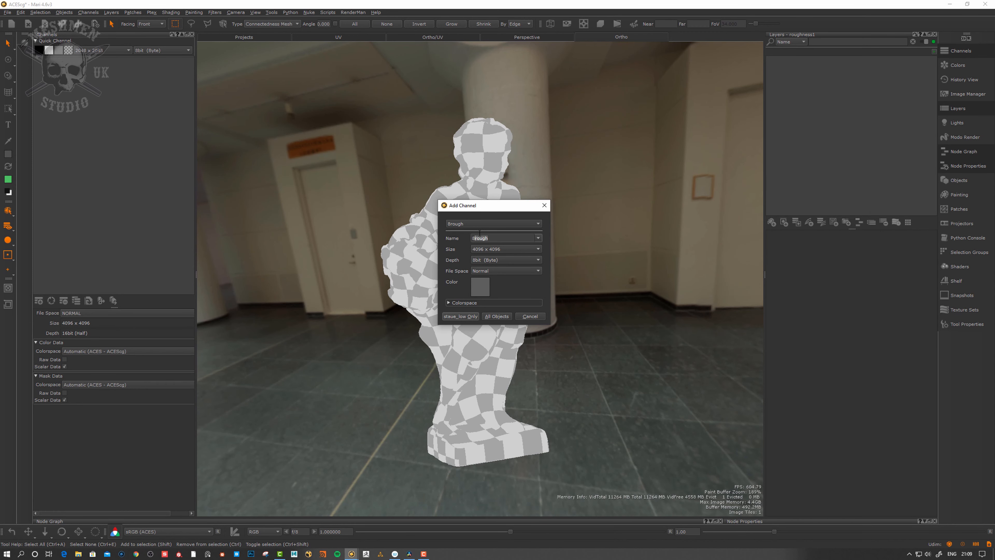
drag(491, 238, 480, 235)
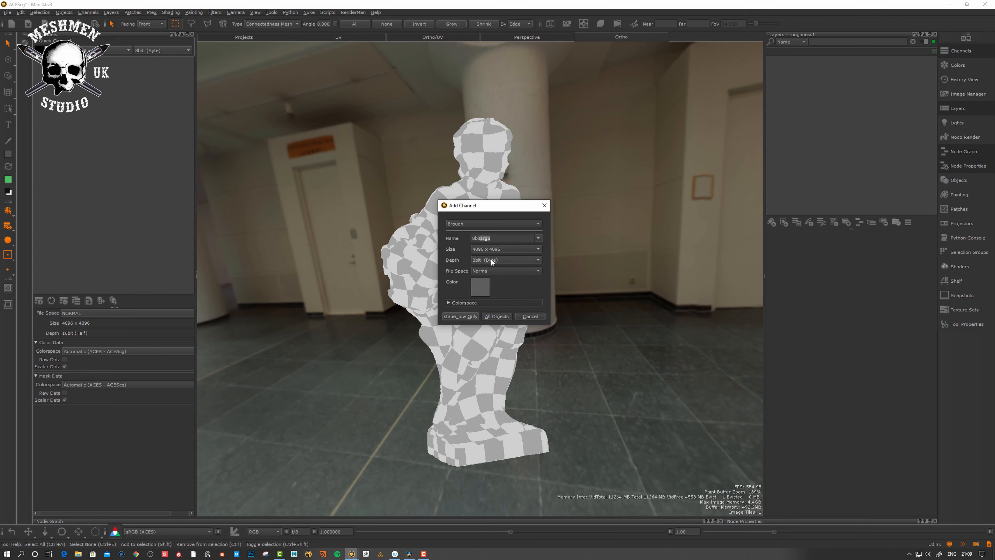
Create the 8bitsrgb channel with Utility - sRGB - Texture, then open its Base layer's blending options
click(449, 304)
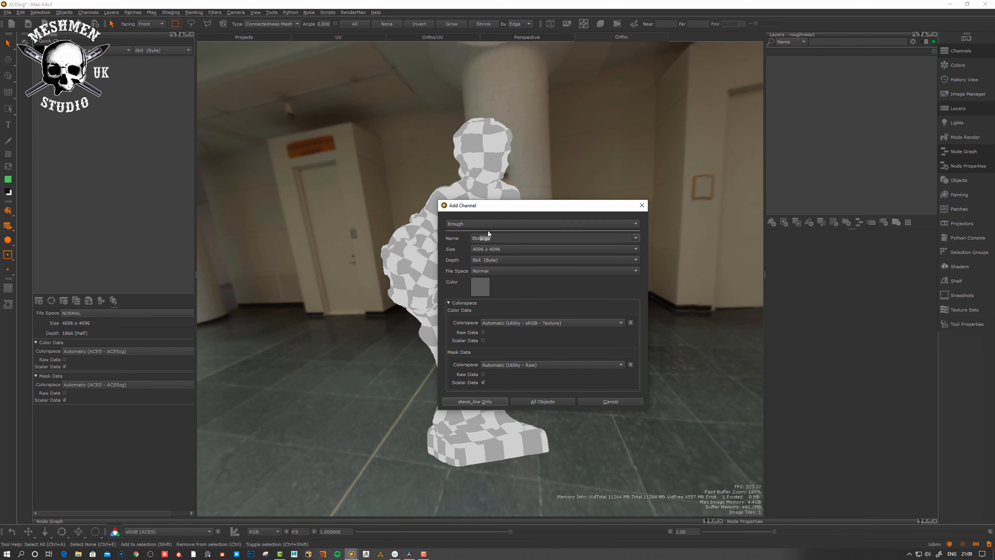
click(481, 402)
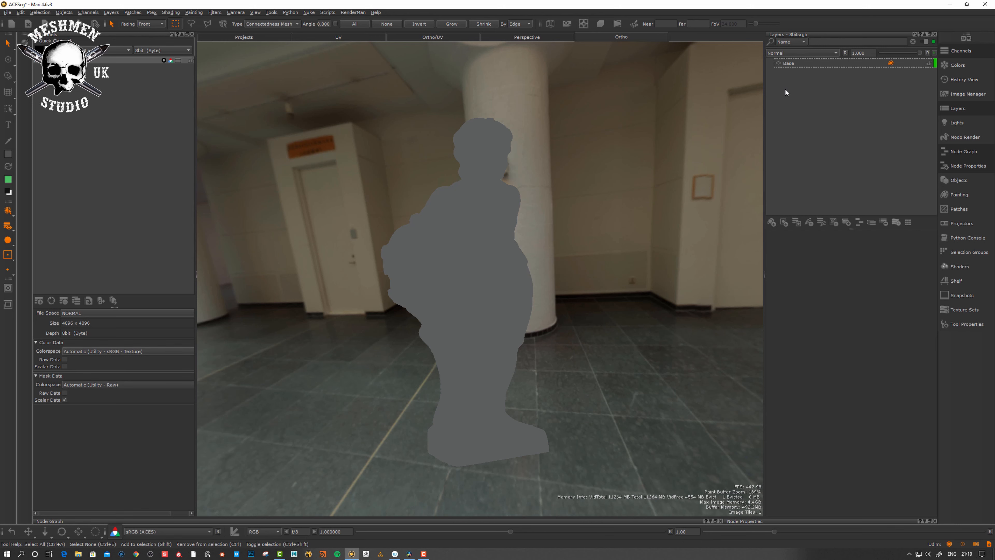
click(789, 64)
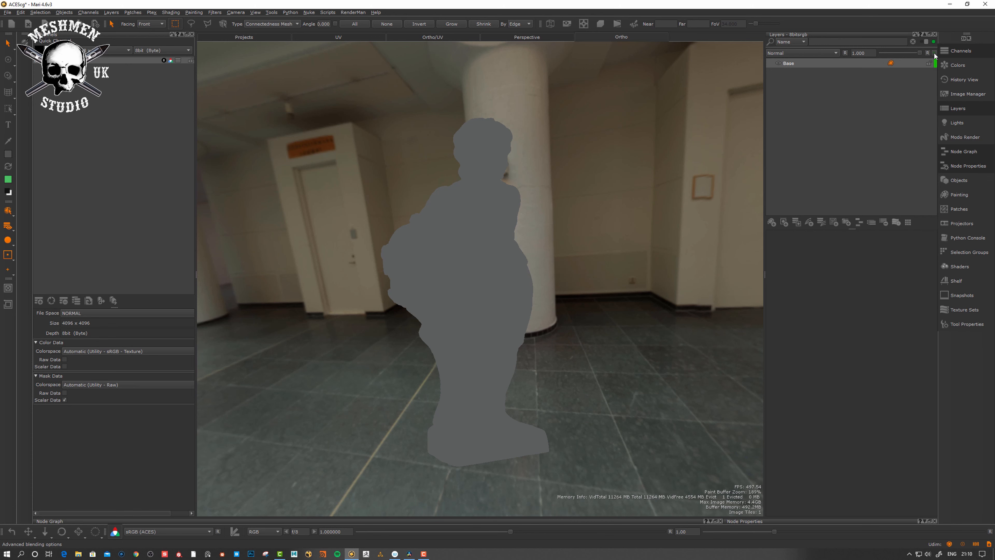
click(830, 80)
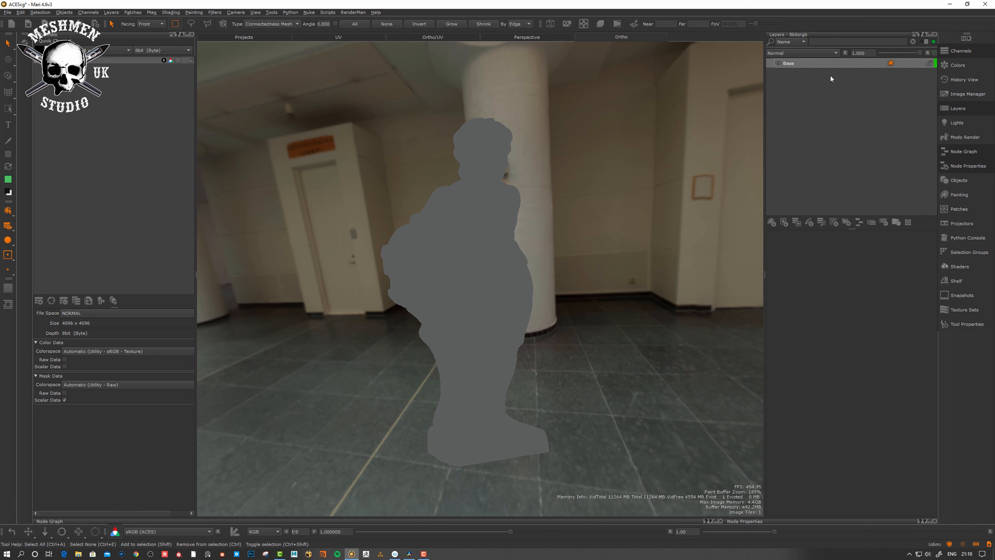
click(935, 53)
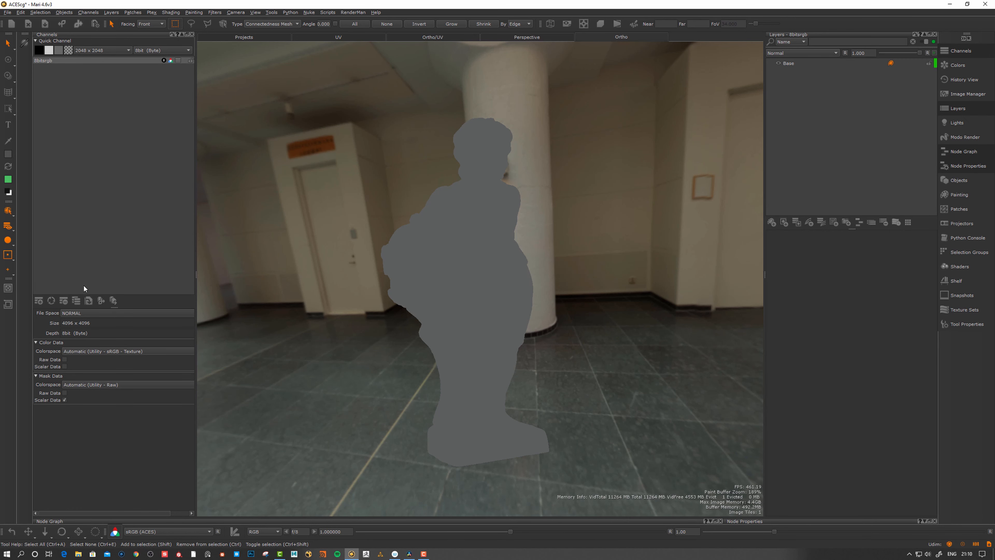
Create an 8-bit channel 8rough on staue_low with Scalar Data colour, using Utility - Raw
click(39, 301)
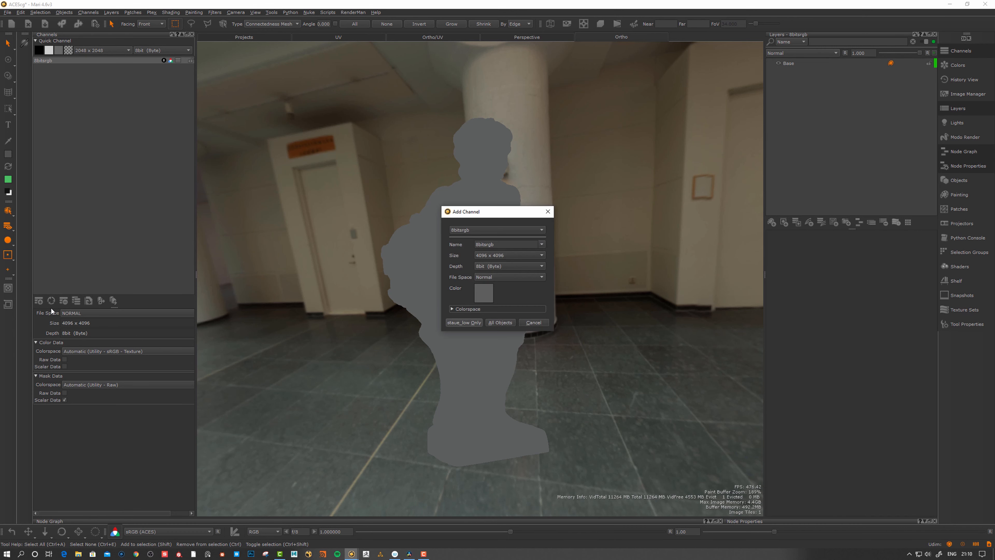
click(507, 245)
key(BackSpace)
key(BackSpace)
key(BackSpace)
text(r)
click(452, 310)
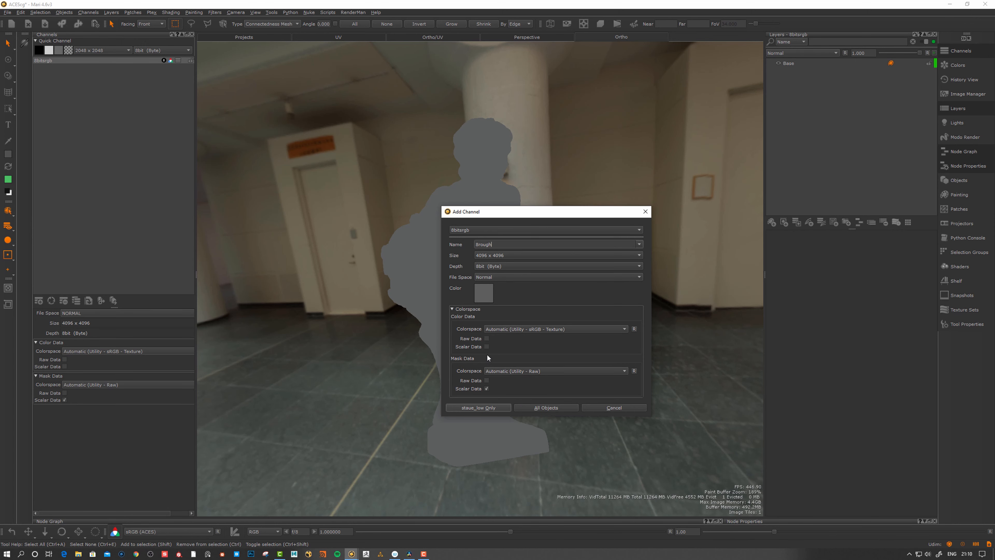
click(487, 346)
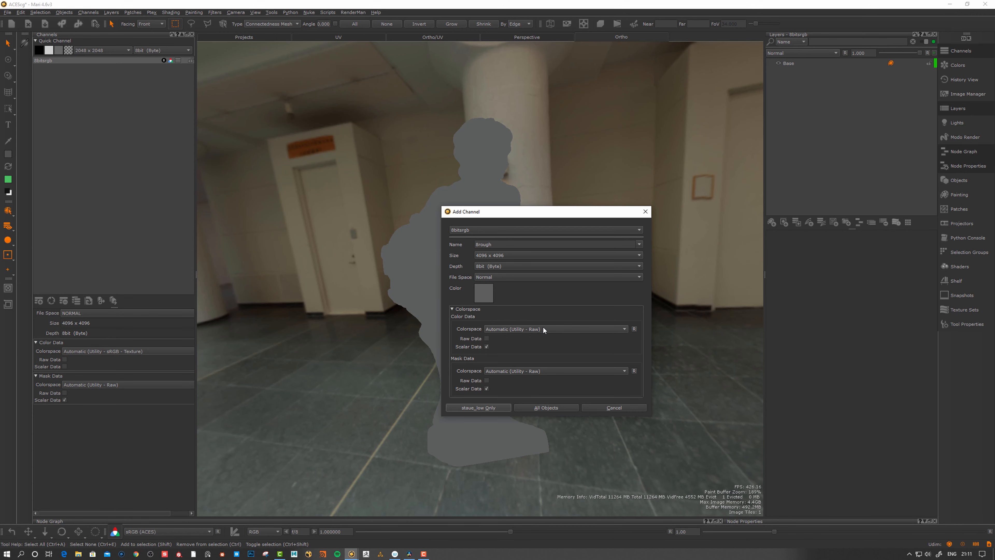
click(480, 407)
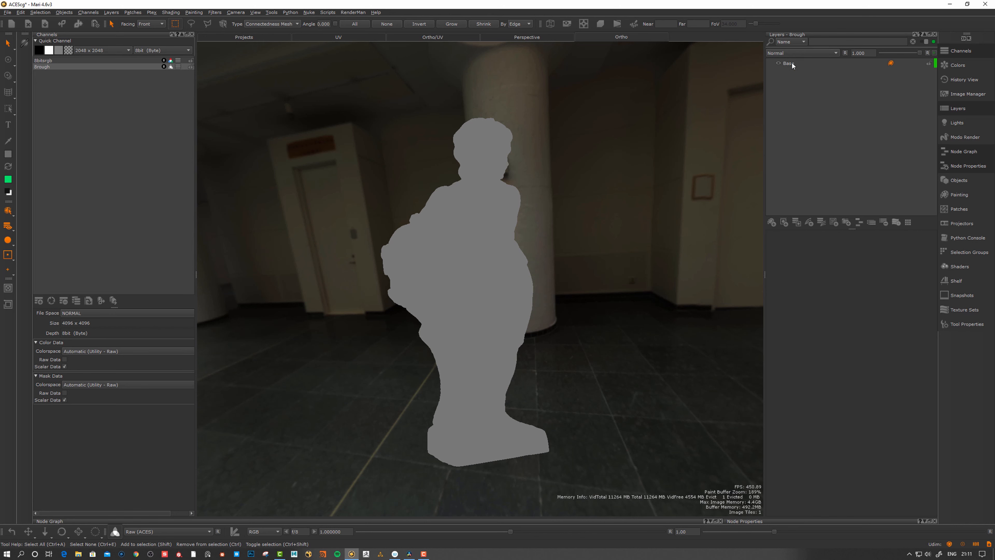
click(935, 53)
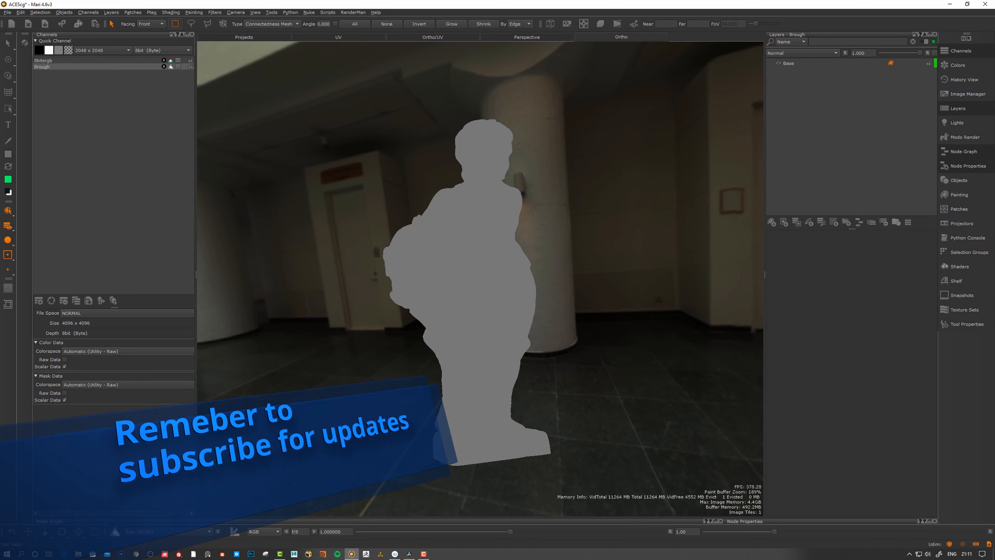
alt+drag(529, 288, 563, 315)
scroll(562, 316, up, 1)
alt+drag(473, 287, 446, 271)
alt+middle_drag(445, 267, 449, 271)
alt+right_drag(446, 267, 455, 281)
alt+drag(455, 280, 479, 289)
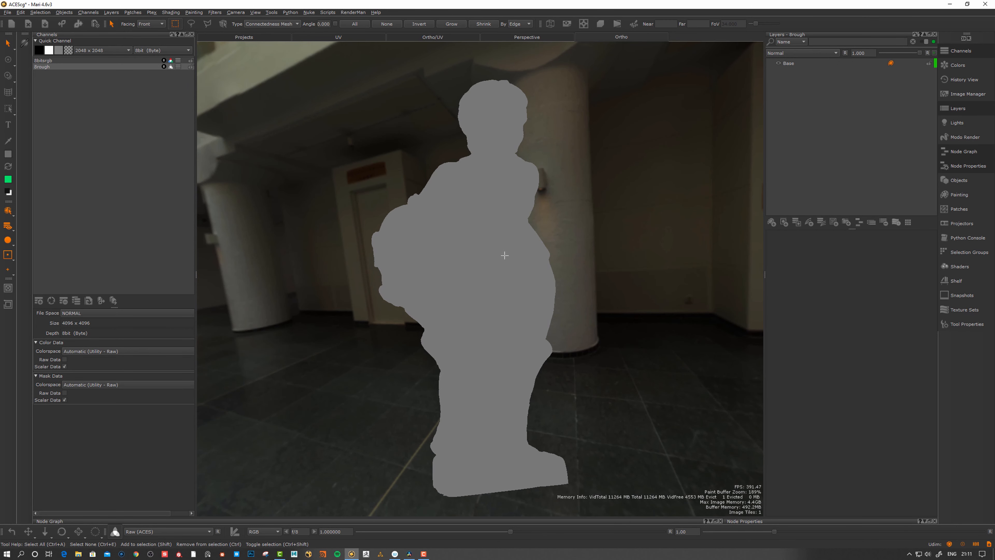
click(904, 84)
click(792, 63)
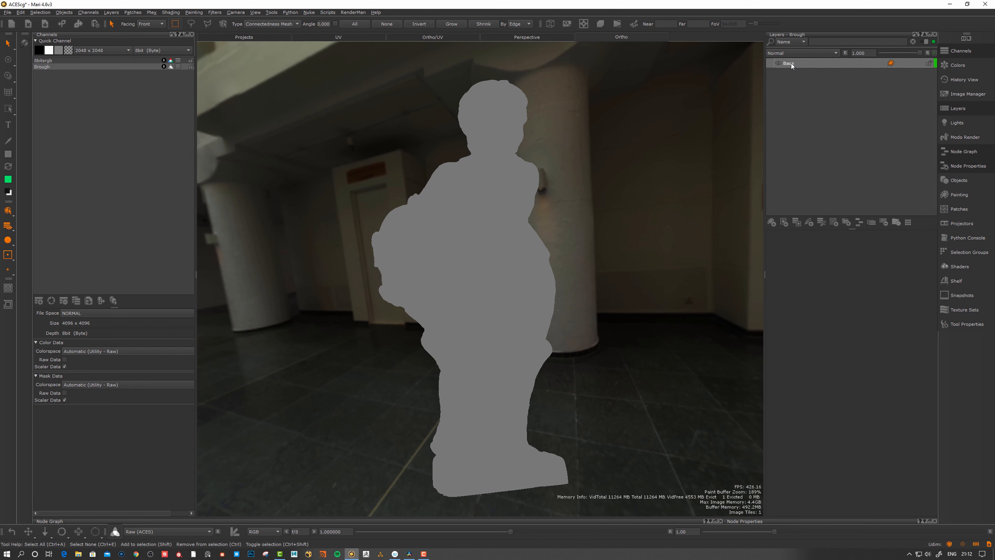
key(Tab)
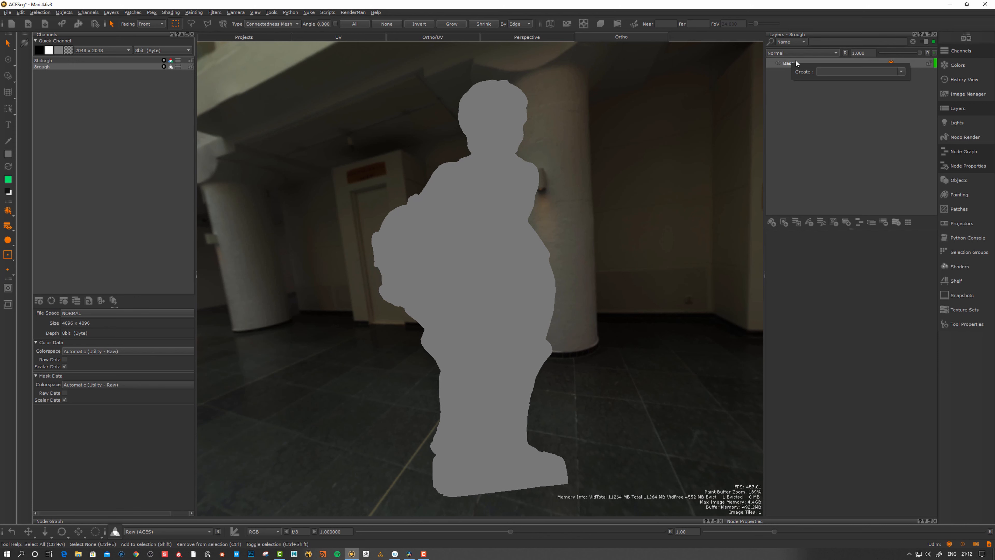
text(grey)
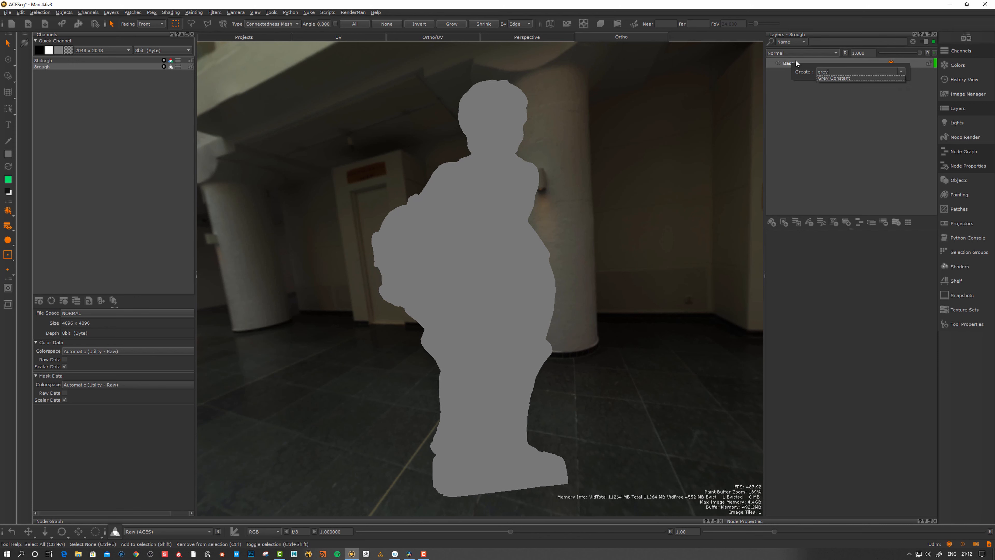
key(Return)
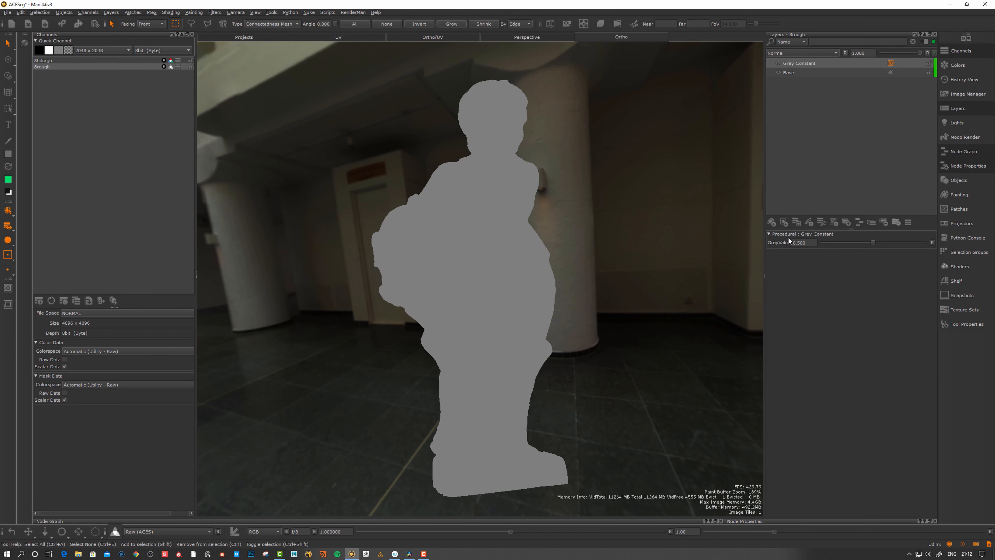
click(799, 53)
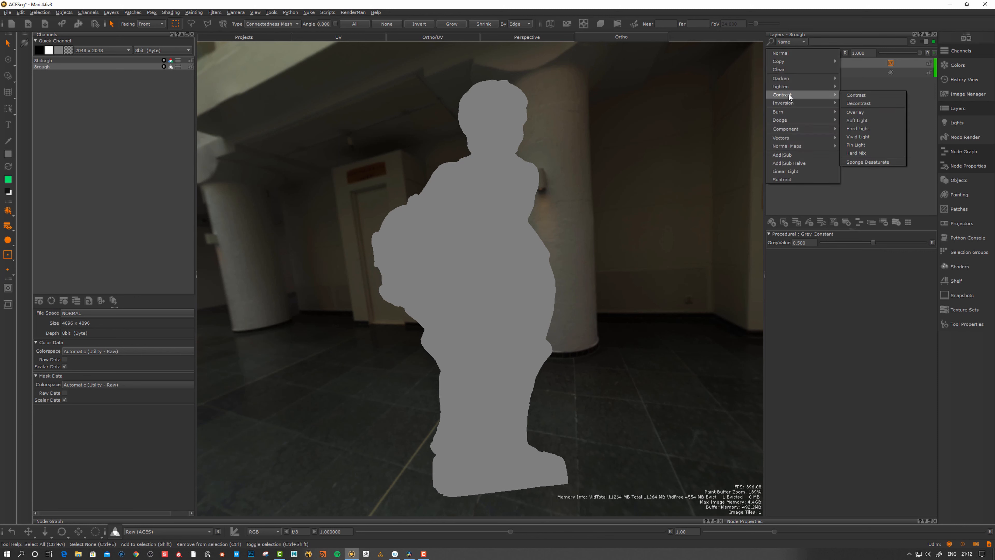
click(868, 116)
click(845, 53)
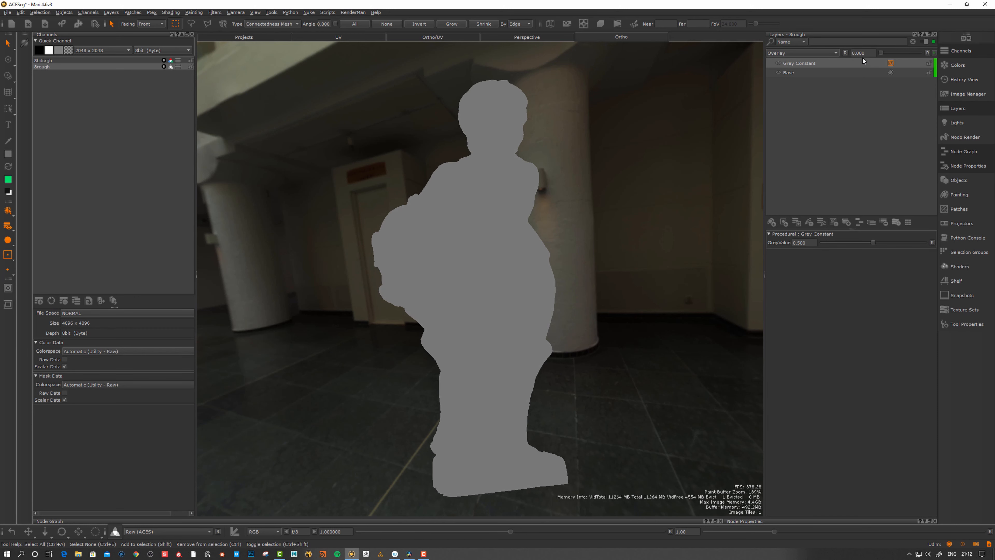
drag(862, 58, 929, 54)
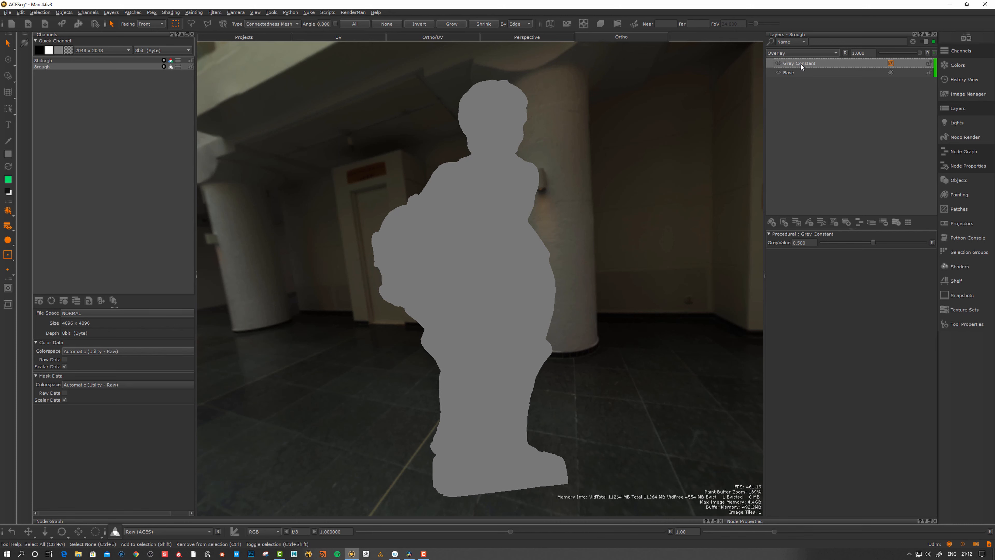
key(Delete)
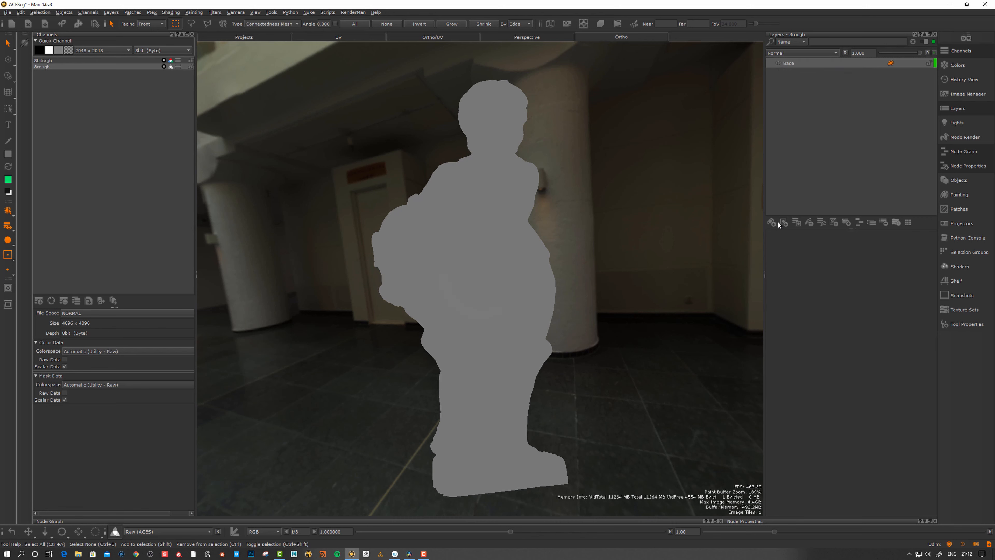
click(778, 223)
drag(645, 93, 296, 475)
right_click(505, 216)
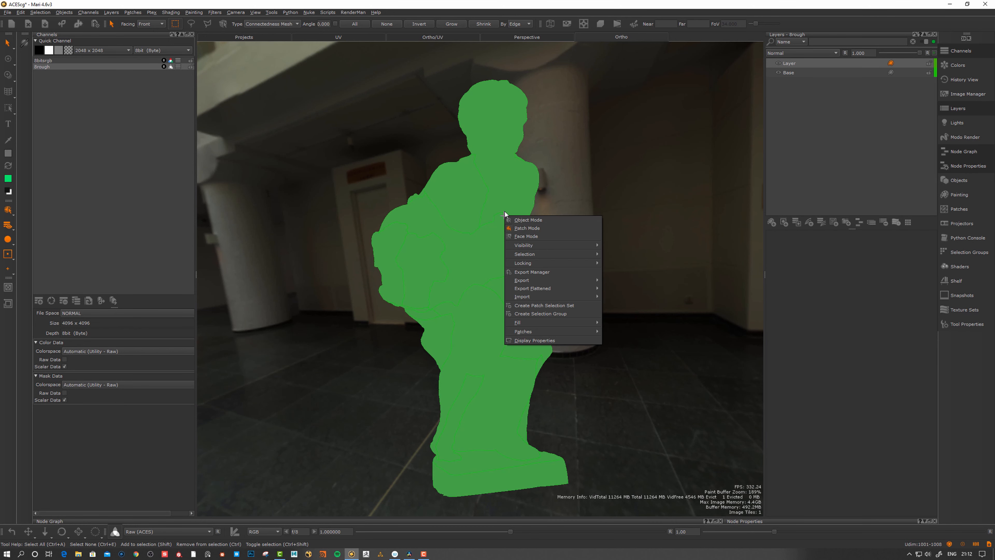
mouse_move(525, 332)
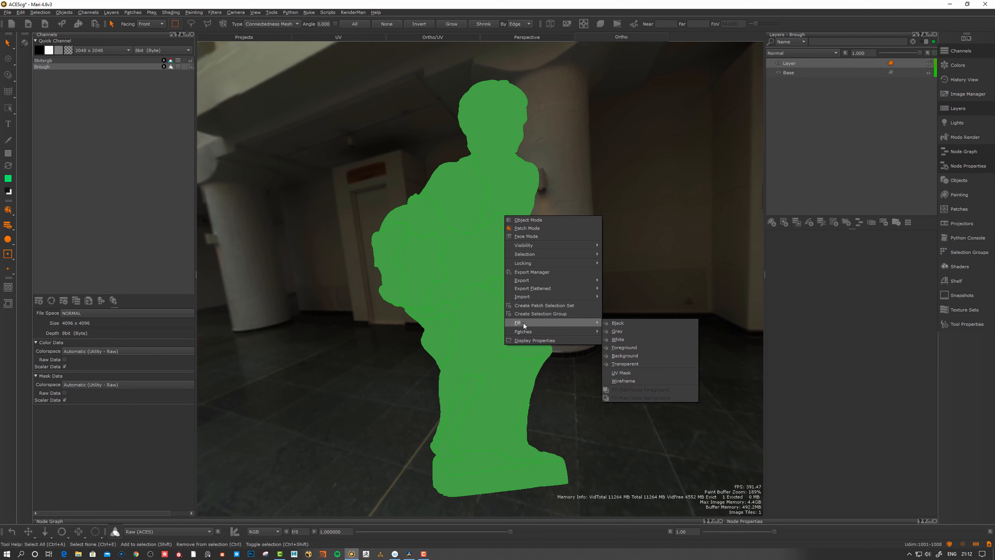
click(617, 331)
key(p)
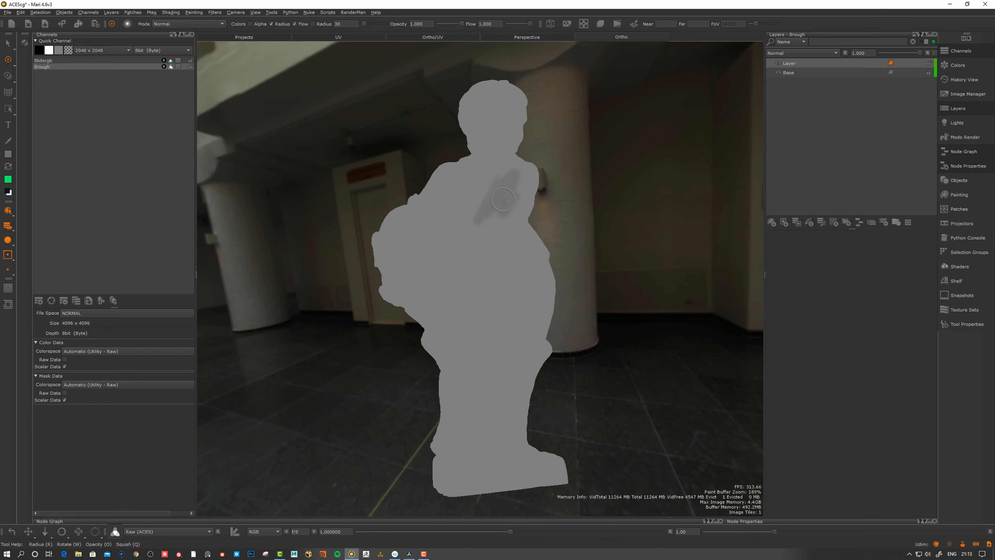
key(d)
key(ctrl+z)
mouse_move(495, 198)
mouse_down()
mouse_move(508, 154)
mouse_move(497, 199)
mouse_up()
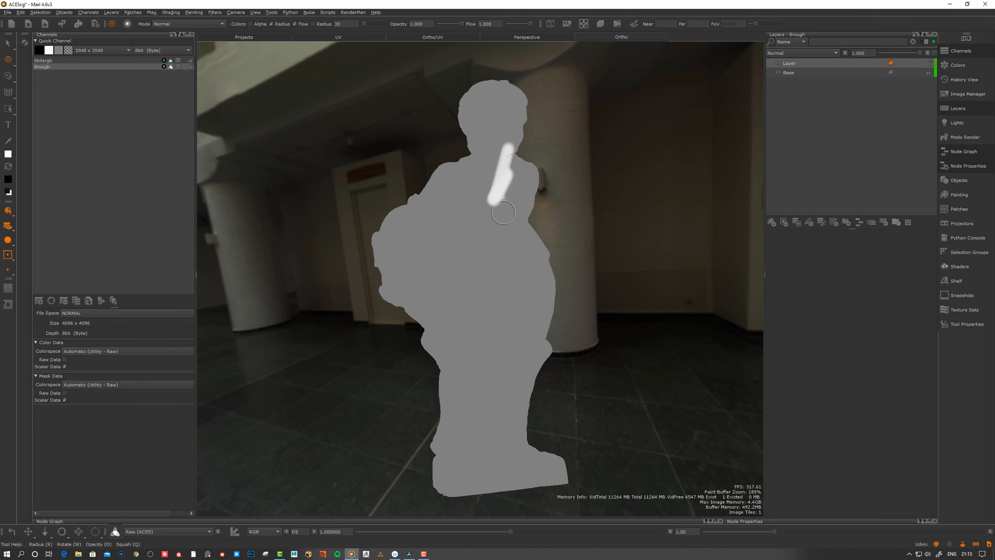
key(x)
mouse_move(508, 255)
mouse_down()
mouse_move(496, 322)
mouse_move(506, 294)
mouse_up()
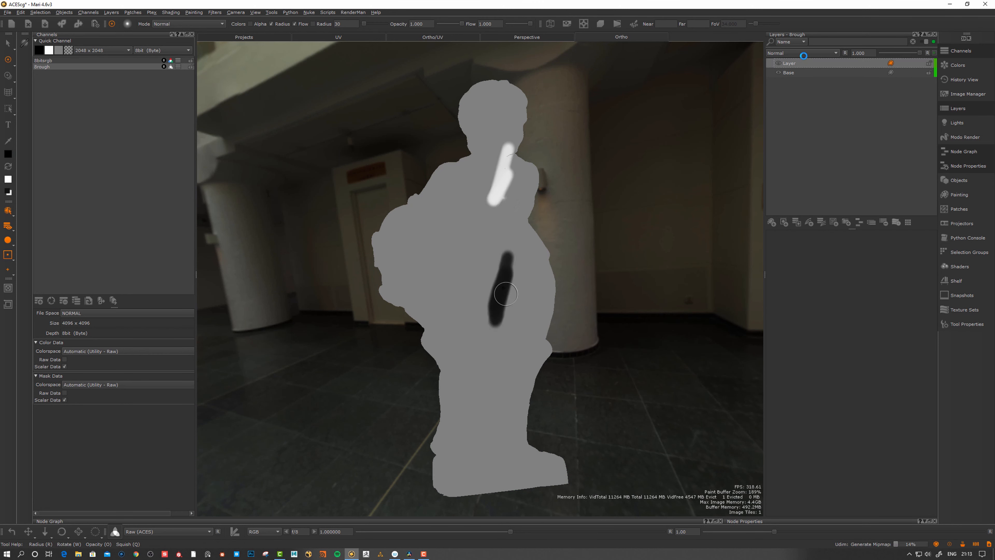
click(796, 53)
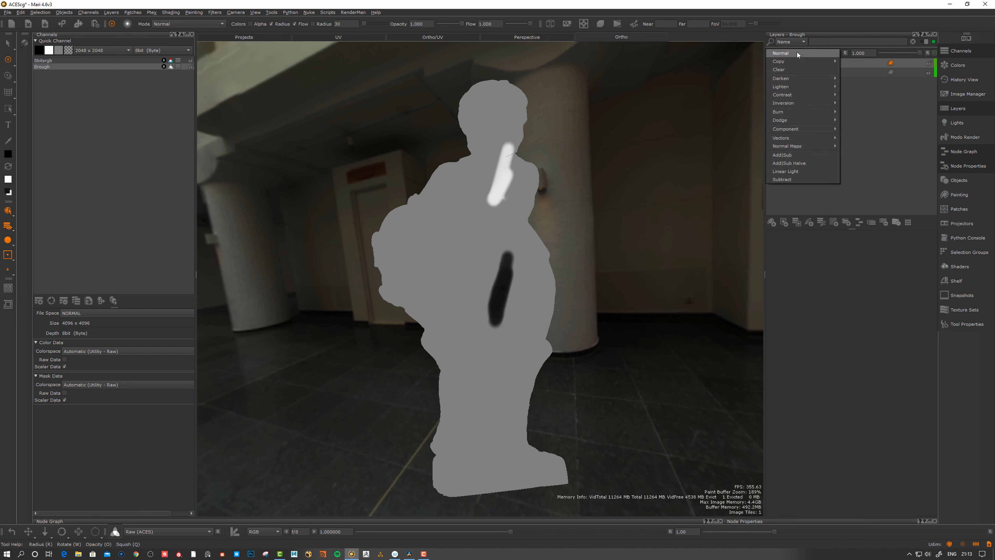
mouse_move(793, 86)
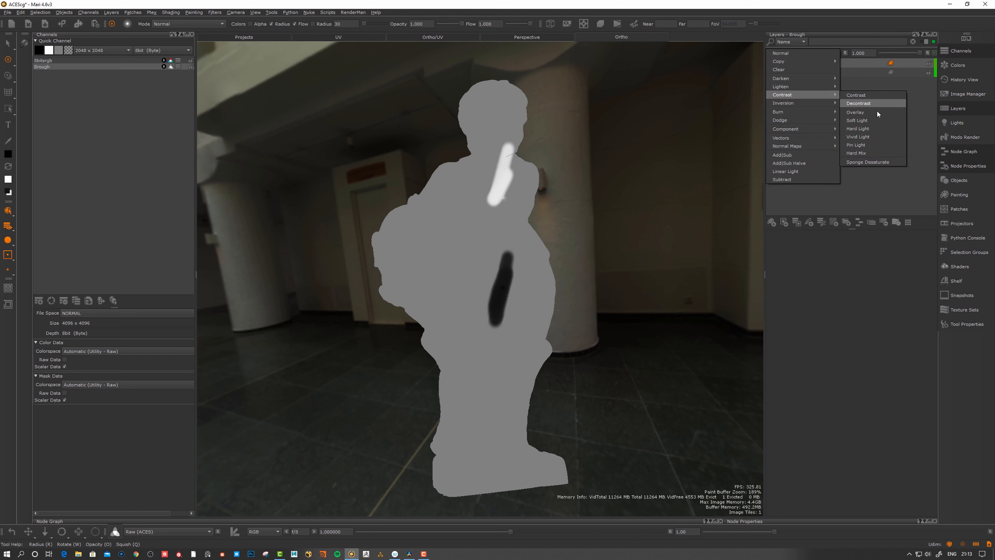
click(855, 112)
mouse_move(920, 53)
mouse_down()
mouse_move(840, 57)
mouse_move(920, 54)
mouse_up()
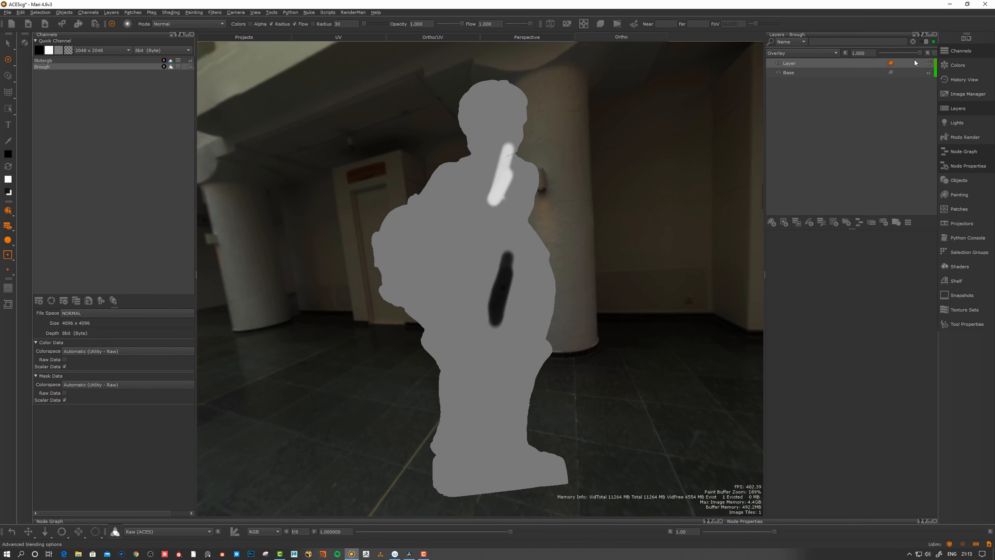
mouse_move(586, 251)
alt+mouse_down()
mouse_move(570, 239)
mouse_move(569, 259)
alt+mouse_up()
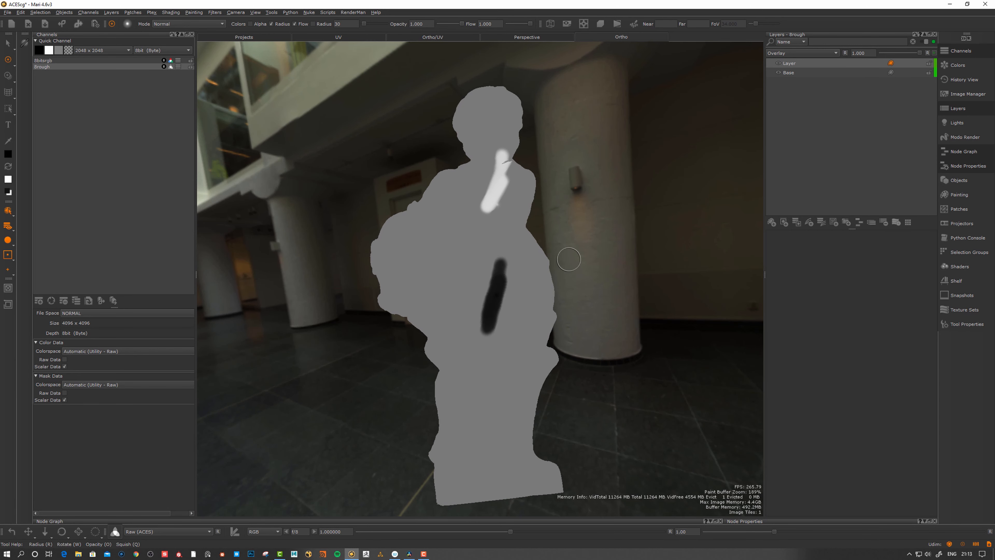
click(935, 53)
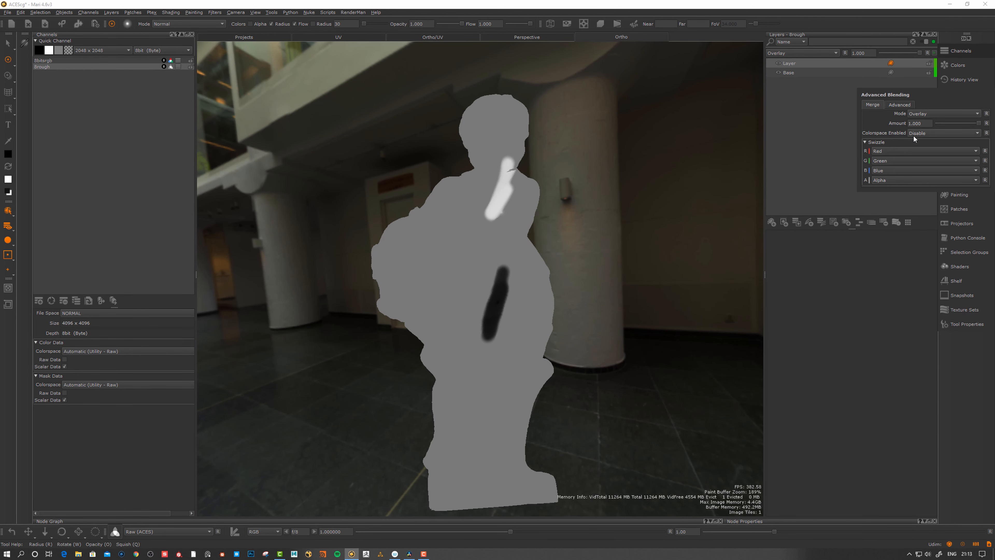
click(934, 54)
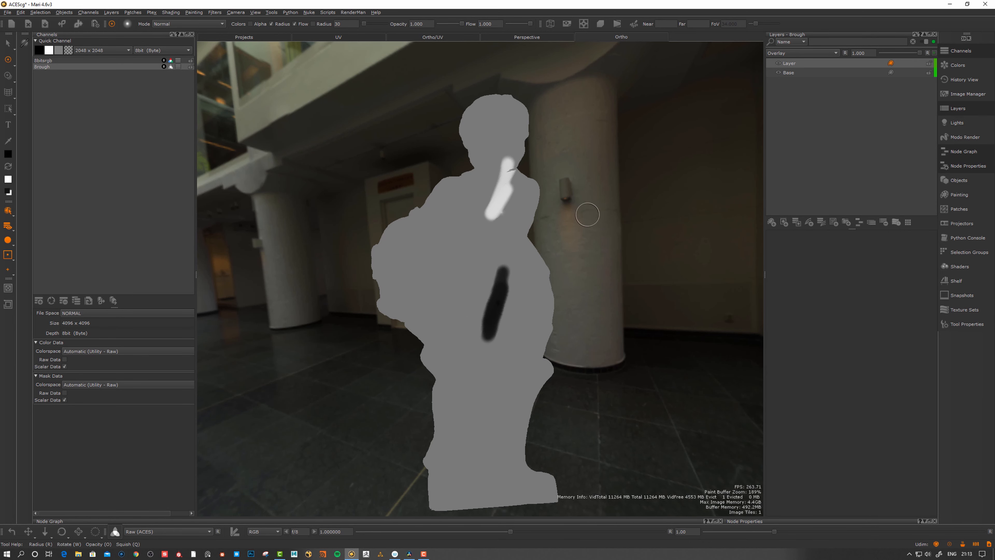
alt+drag(588, 214, 620, 238)
alt+drag(638, 178, 621, 182)
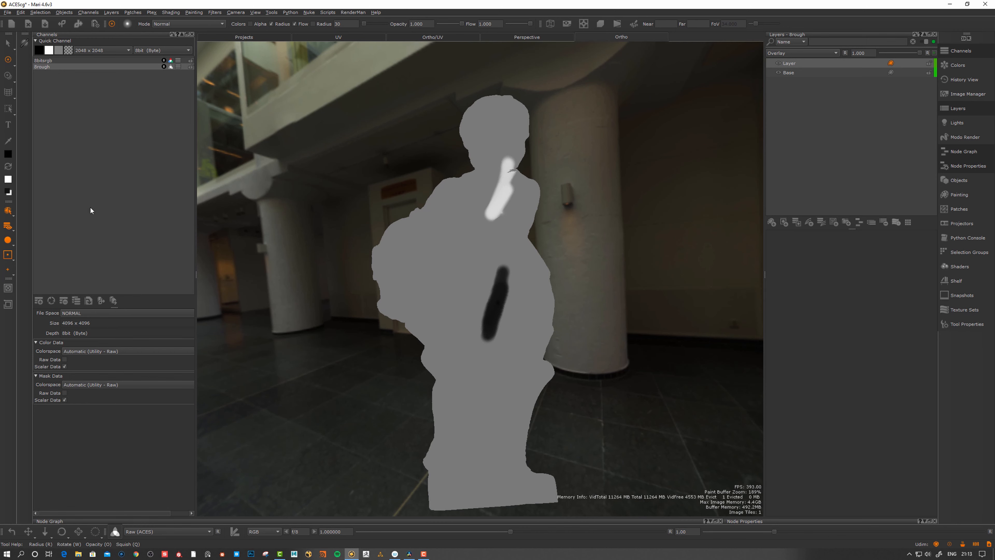
Create a 16bit (Half) channel named 16bit in ACES - ACEScg on staue_low only
click(39, 301)
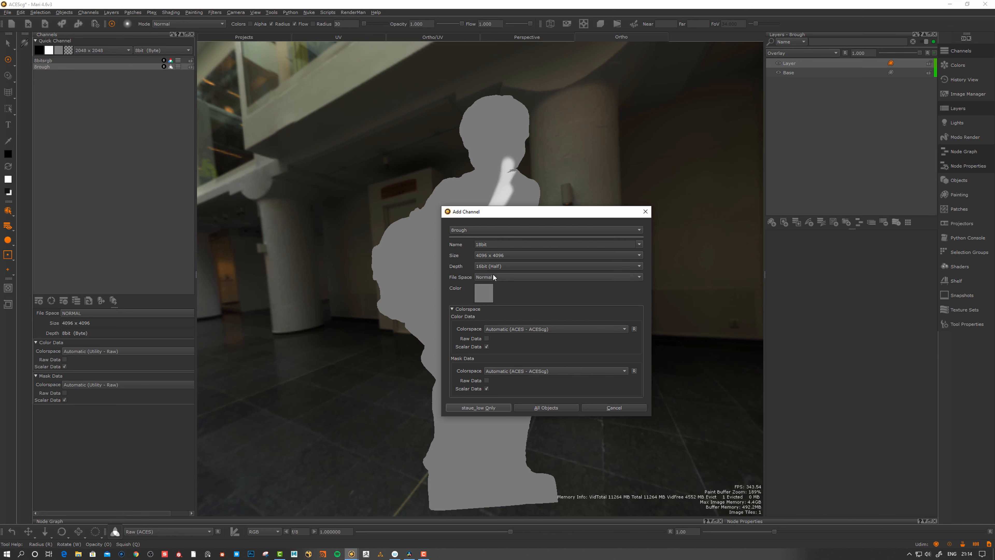
click(481, 246)
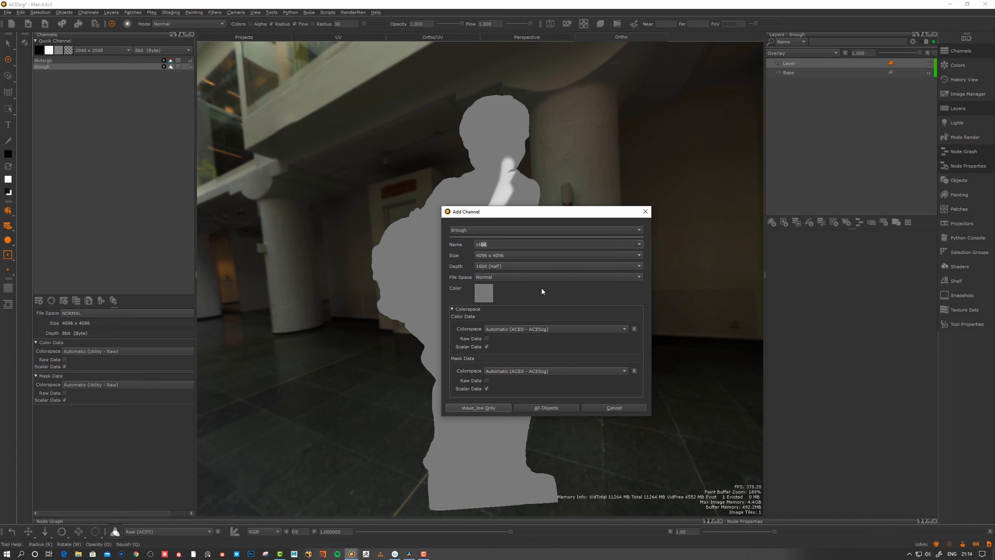
key(Return)
click(485, 407)
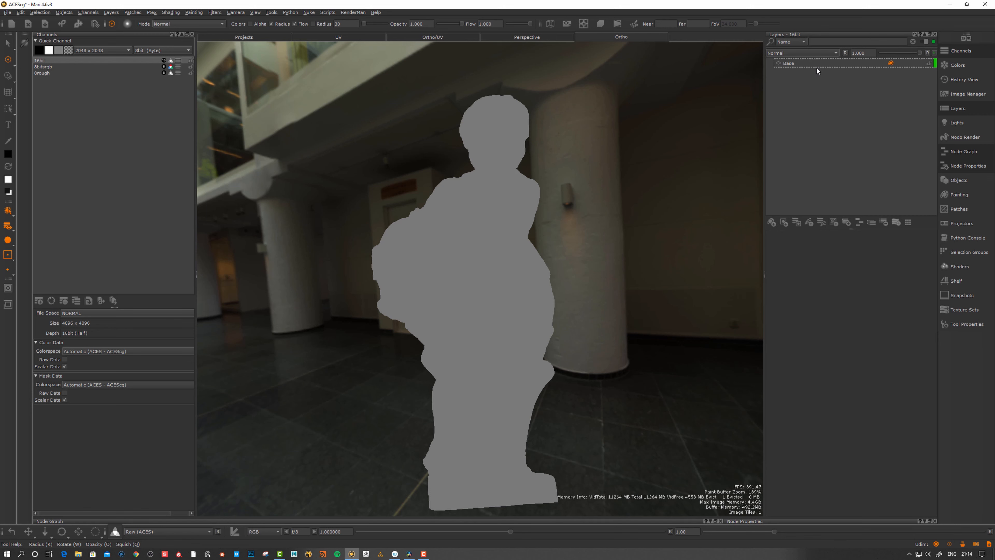
Delete the 16bit, 8bitsrgb and 8rough channels, leaving the statue's channel list empty
click(934, 53)
mouse_move(618, 304)
alt+mouse_down()
mouse_move(596, 305)
mouse_move(611, 311)
mouse_move(588, 325)
alt+mouse_up()
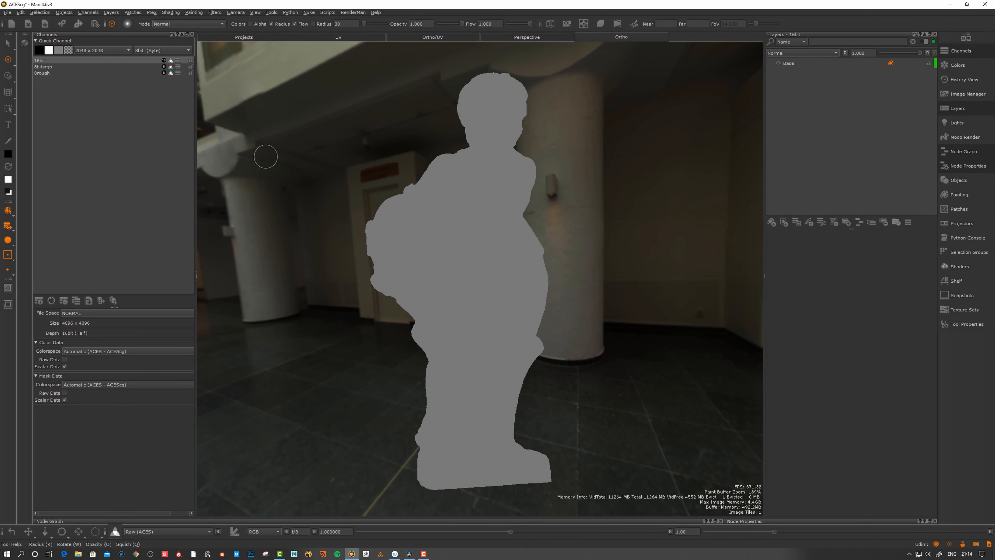
alt+drag(430, 310, 422, 300)
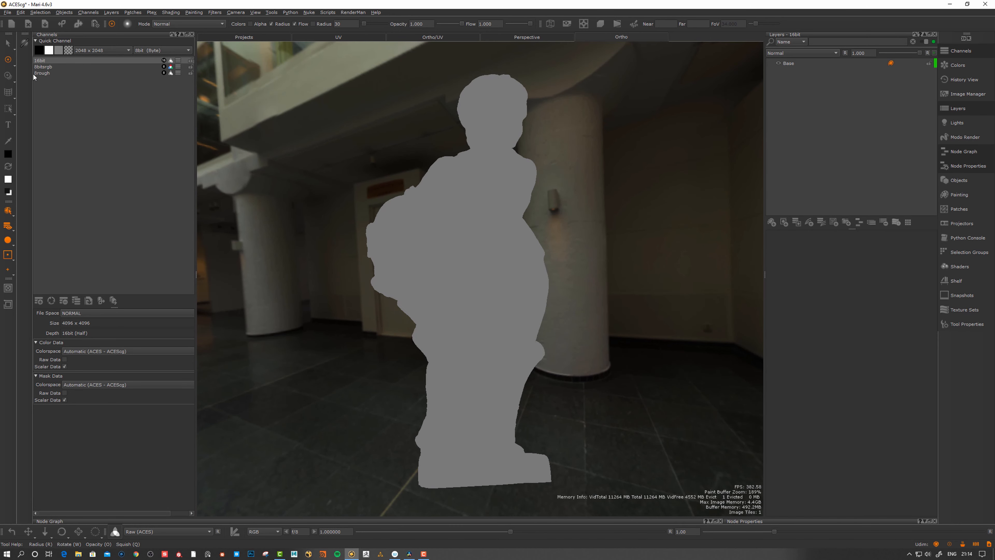
click(44, 62)
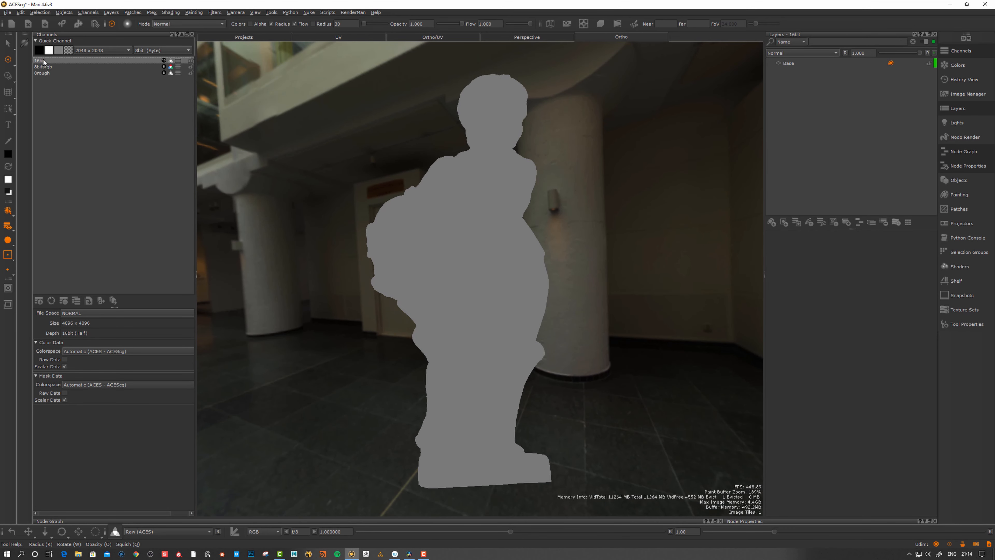
key(Delete)
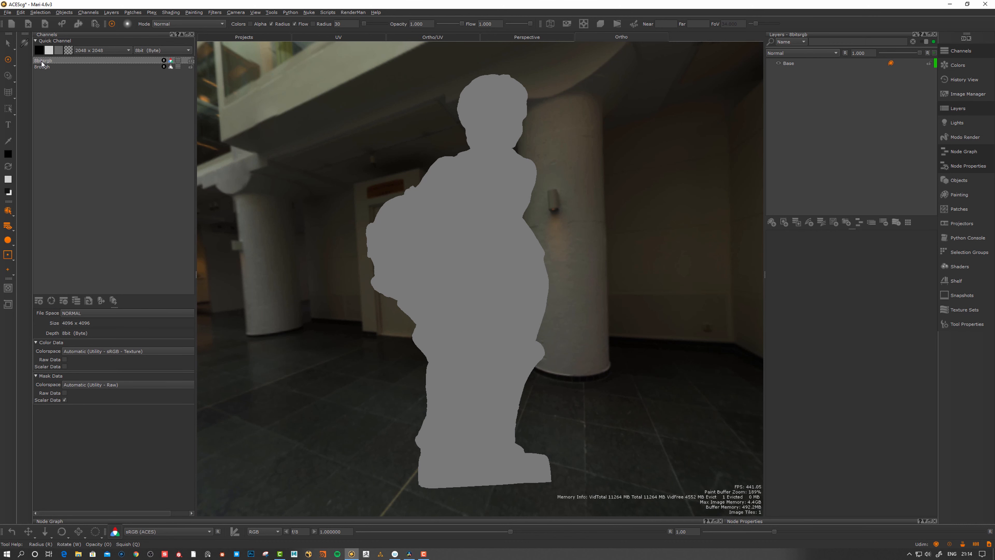
key(Delete)
key(Delete)
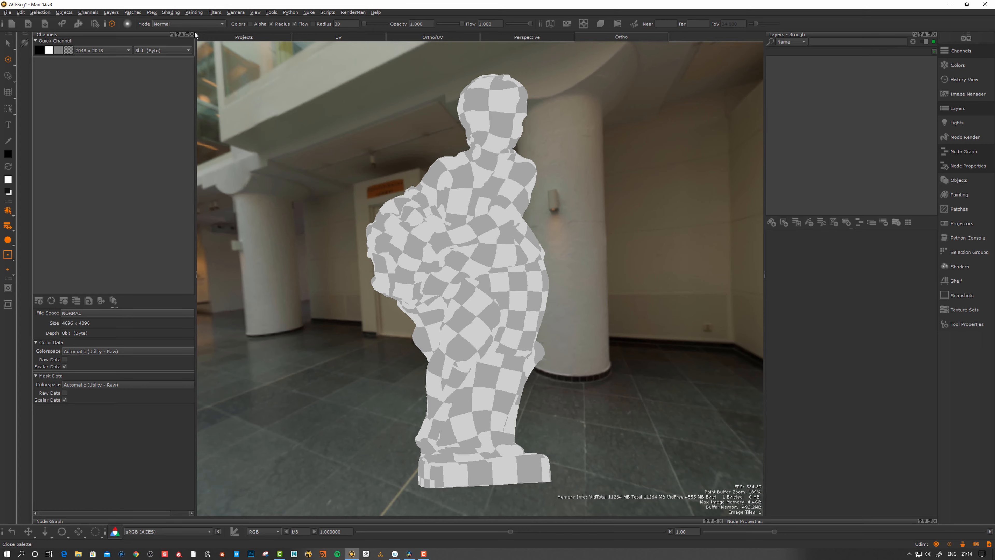
Close the Channels palette, reframe the checkered statue, and show the Node Graph palette
click(191, 34)
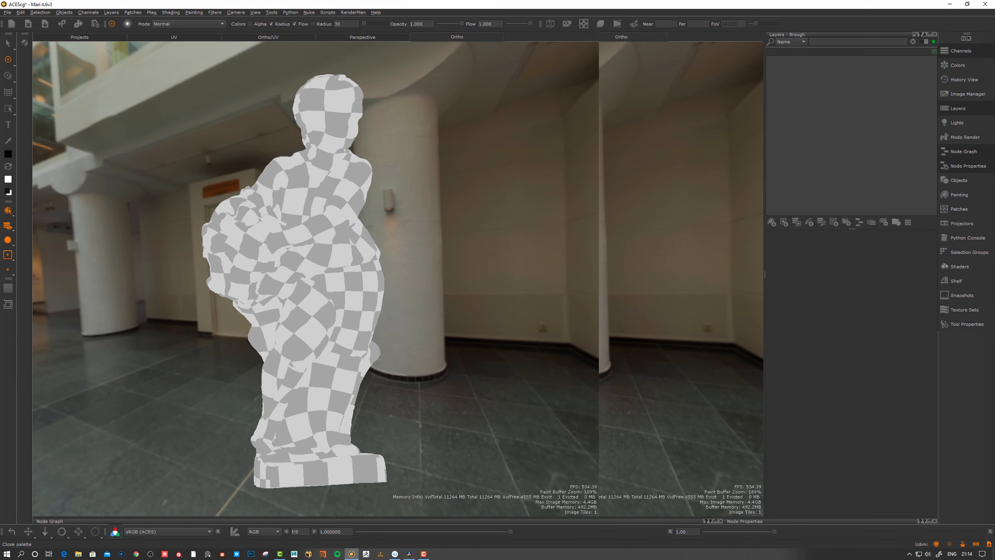
alt+drag(582, 279, 568, 270)
alt+middle_drag(568, 270, 565, 269)
scroll(563, 272, up, 1)
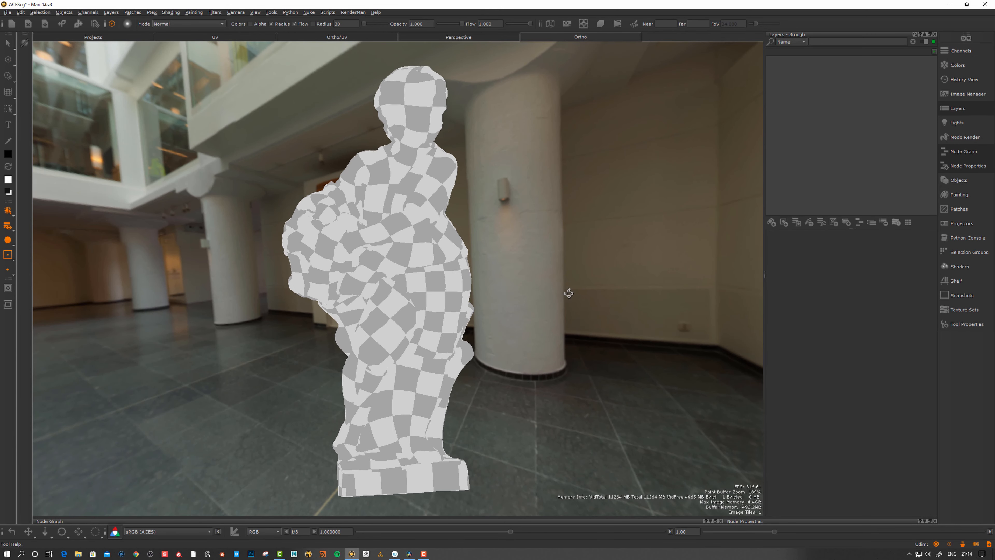
alt+drag(568, 293, 565, 292)
alt+drag(644, 233, 589, 306)
alt+middle_drag(585, 302, 577, 298)
alt+right_drag(577, 298, 573, 291)
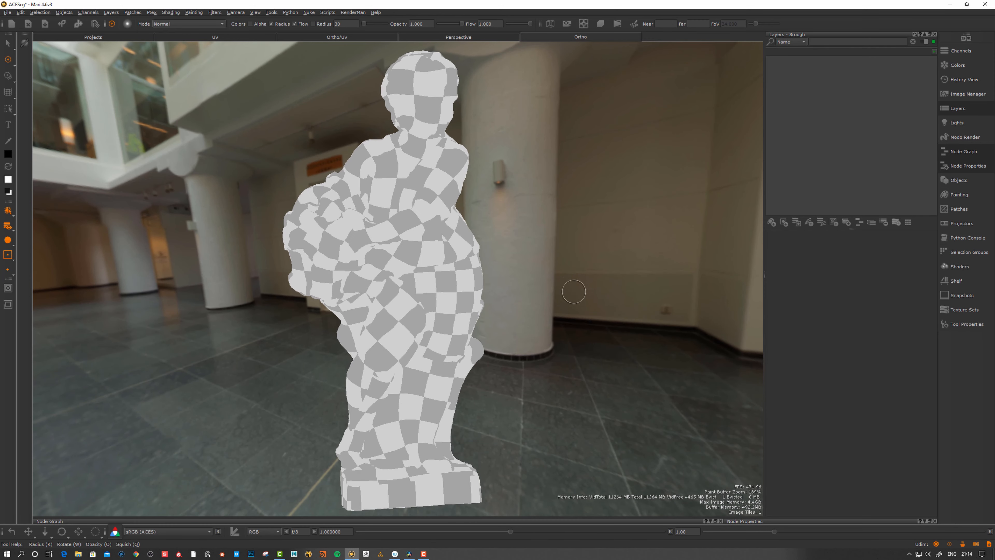
alt+drag(574, 296, 573, 308)
scroll(572, 307, down, 1)
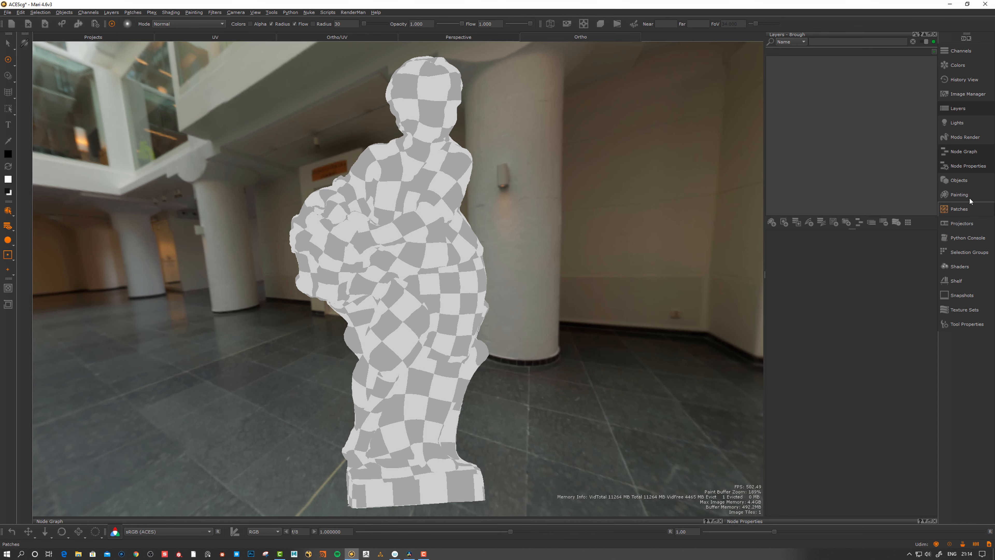
click(963, 152)
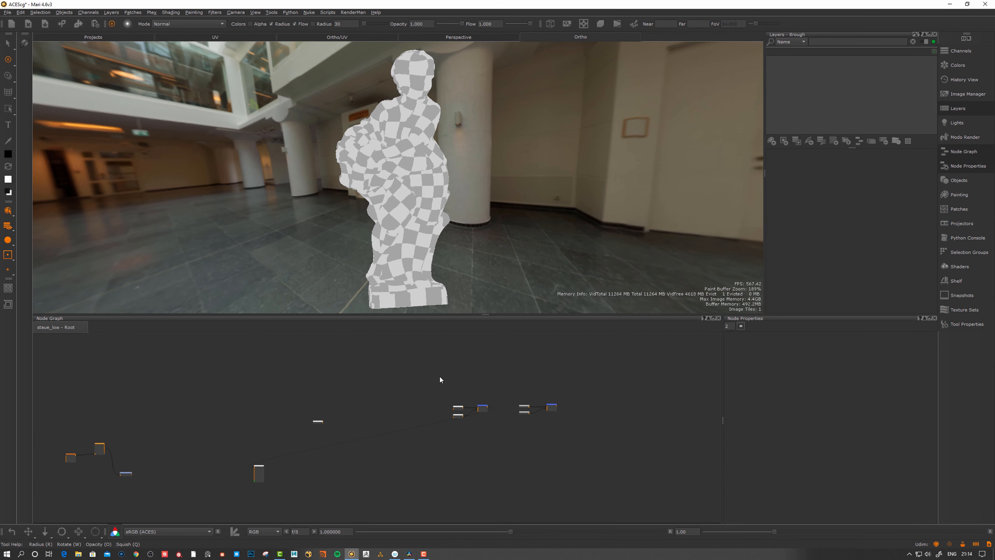
Create a Grey Constant node in the node graph by searching 'grey'
alt+right_drag(434, 394, 486, 371)
mouse_move(470, 378)
alt+middle_down()
mouse_move(452, 396)
mouse_move(482, 382)
alt+middle_up()
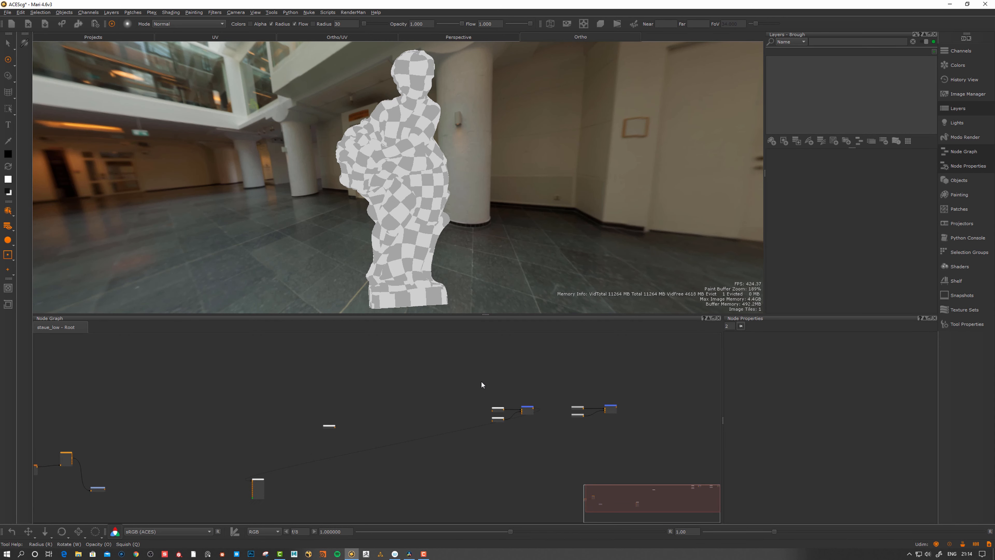
alt+right_drag(449, 389, 459, 382)
alt+middle_drag(419, 370, 421, 399)
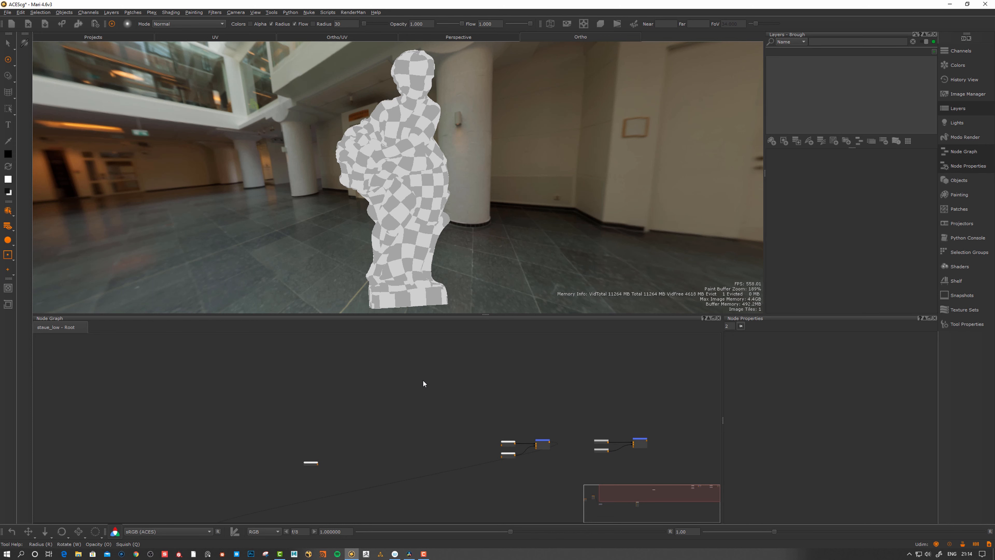
key(Tab)
text(gr)
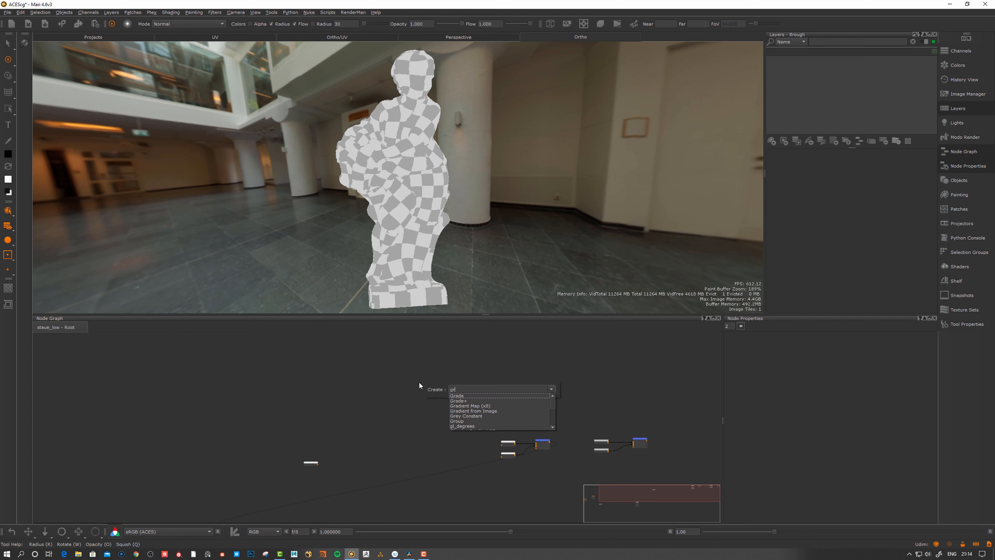
text(ay)
key(BackSpace)
key(BackSpace)
text(ey)
key(Return)
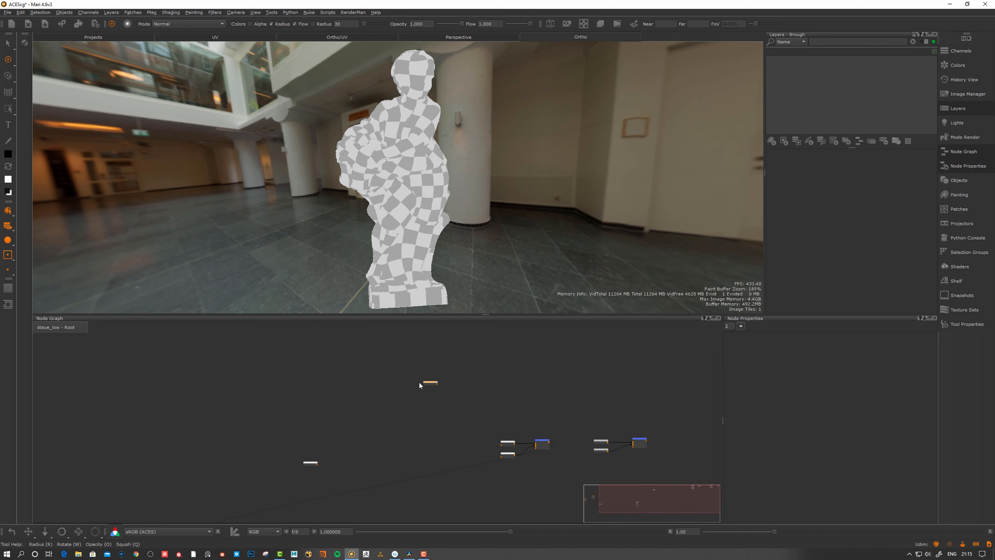
Create a second Grey Constant node the same way
scroll(447, 386, up, 3)
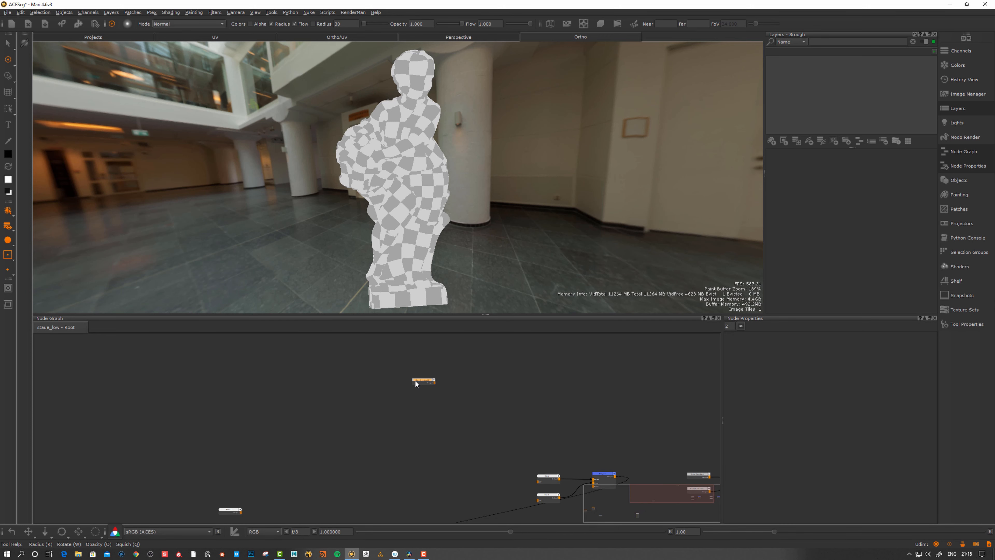
key(Tab)
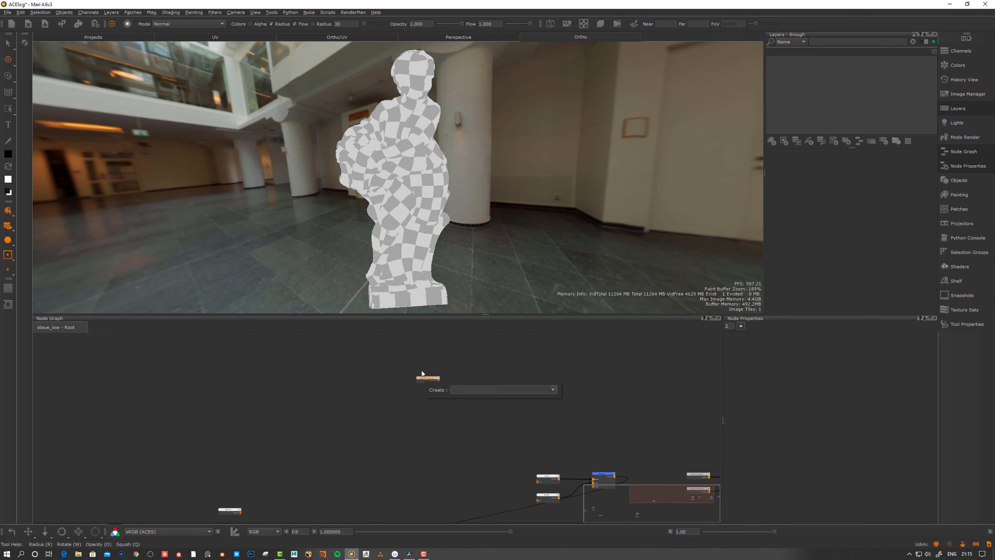
text(gray)
key(BackSpace)
key(BackSpace)
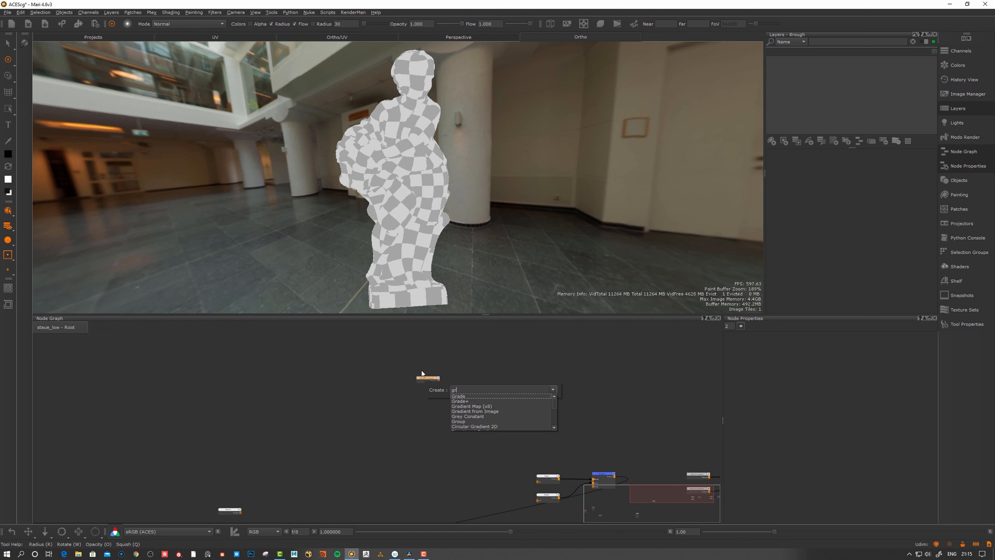
text(ey)
key(Return)
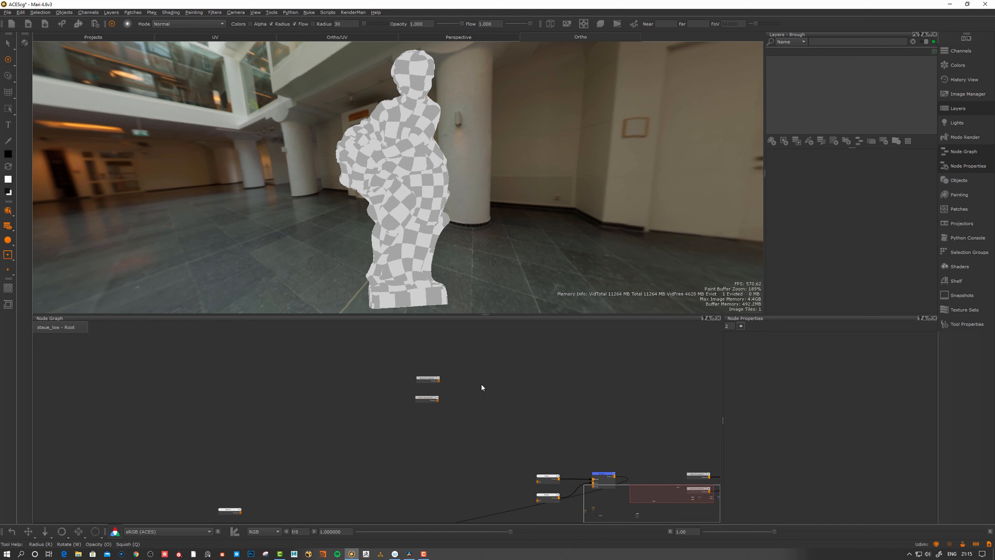
key(m)
drag(490, 395, 487, 390)
middle_drag(483, 391, 451, 402)
alt+right_drag(465, 406, 630, 346)
drag(362, 387, 428, 398)
drag(361, 419, 431, 403)
click(444, 389)
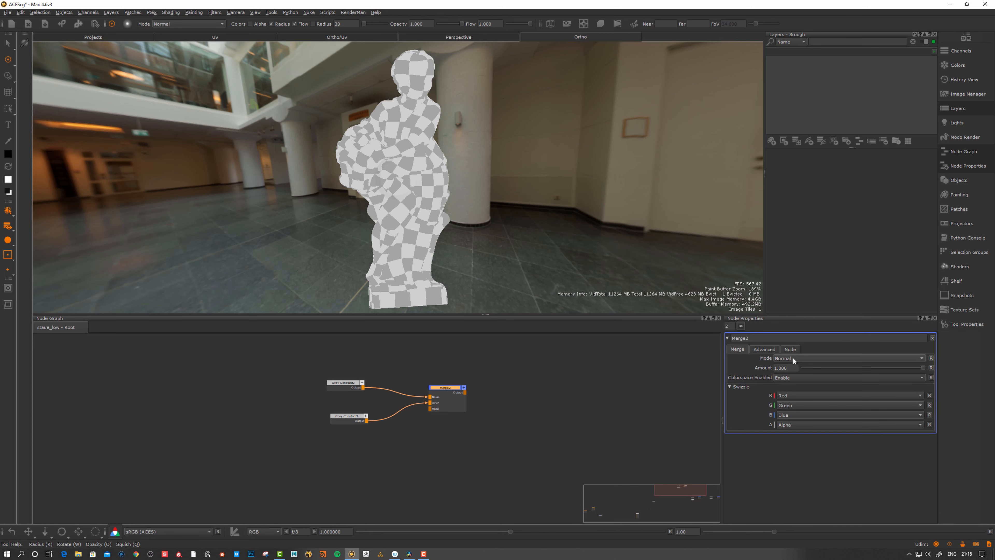
click(798, 357)
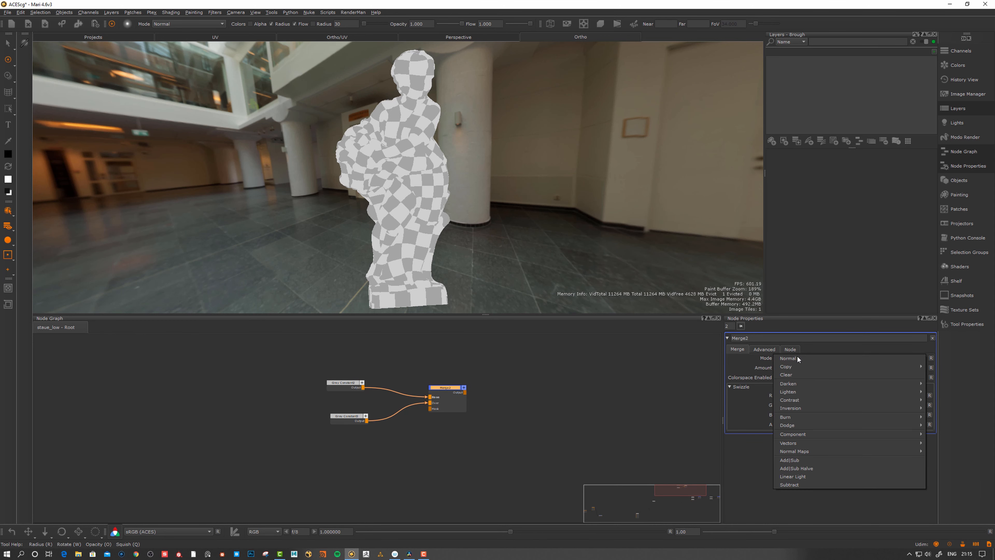
click(505, 394)
mouse_move(449, 389)
mouse_down()
mouse_move(450, 377)
mouse_move(435, 381)
mouse_up()
key(1)
click(451, 384)
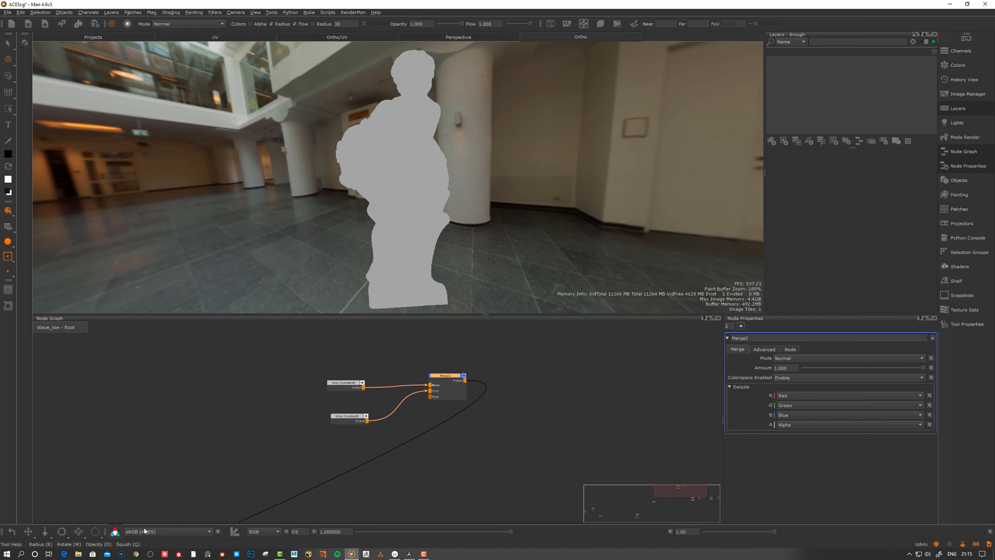
click(795, 357)
mouse_move(791, 401)
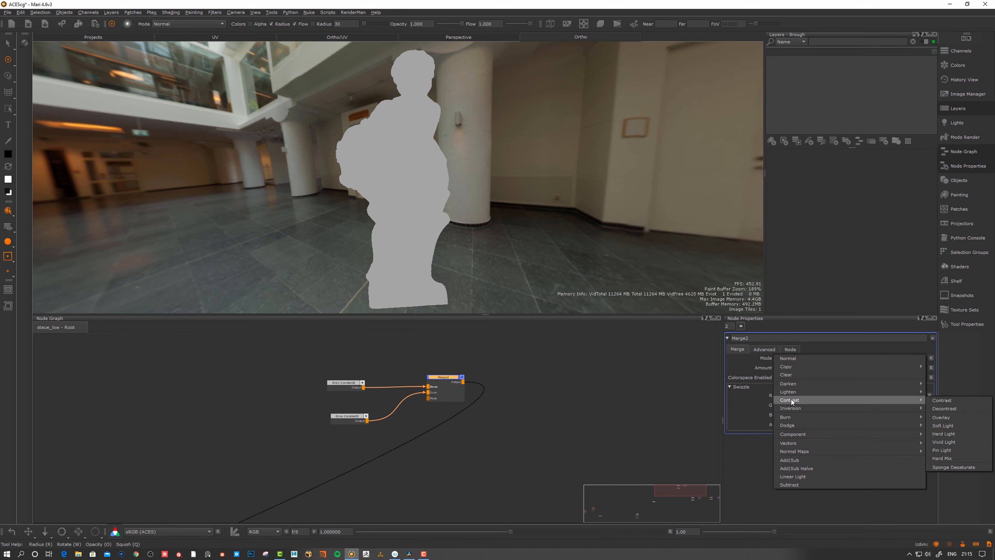
click(941, 417)
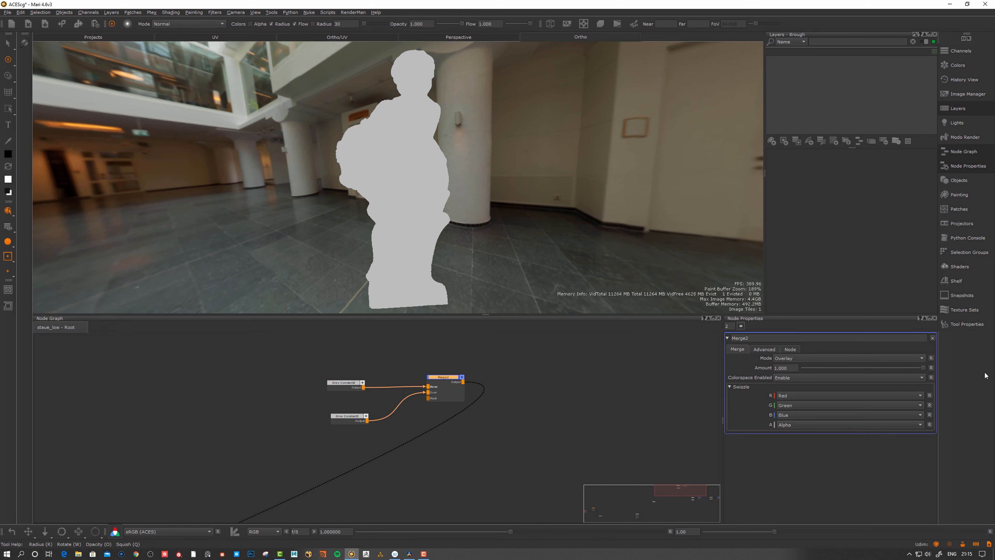
mouse_move(922, 370)
mouse_down()
mouse_move(828, 378)
mouse_move(924, 379)
mouse_up()
drag(897, 367, 935, 378)
drag(447, 382, 444, 384)
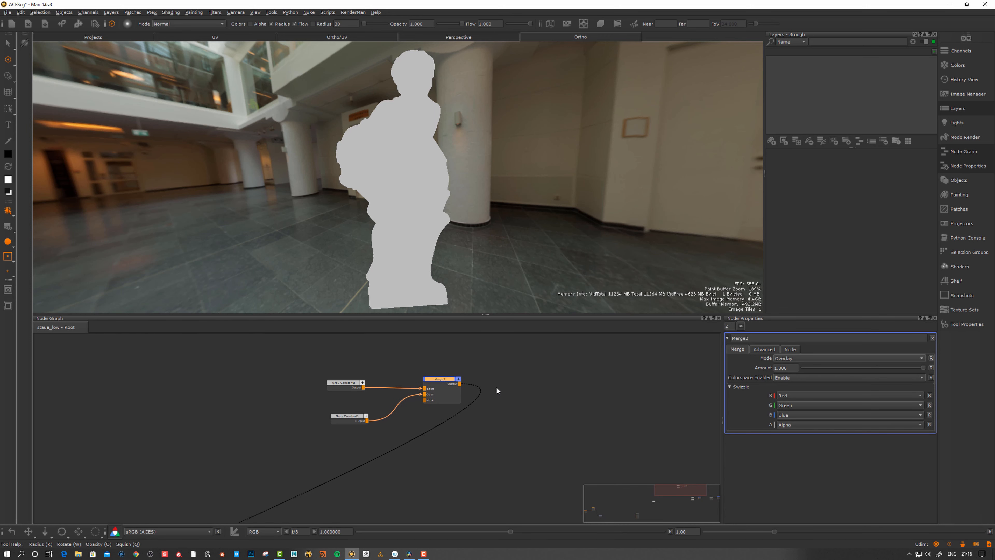
Set Merge2's Colorspace Enabled option to Disable
drag(447, 389, 447, 388)
click(789, 381)
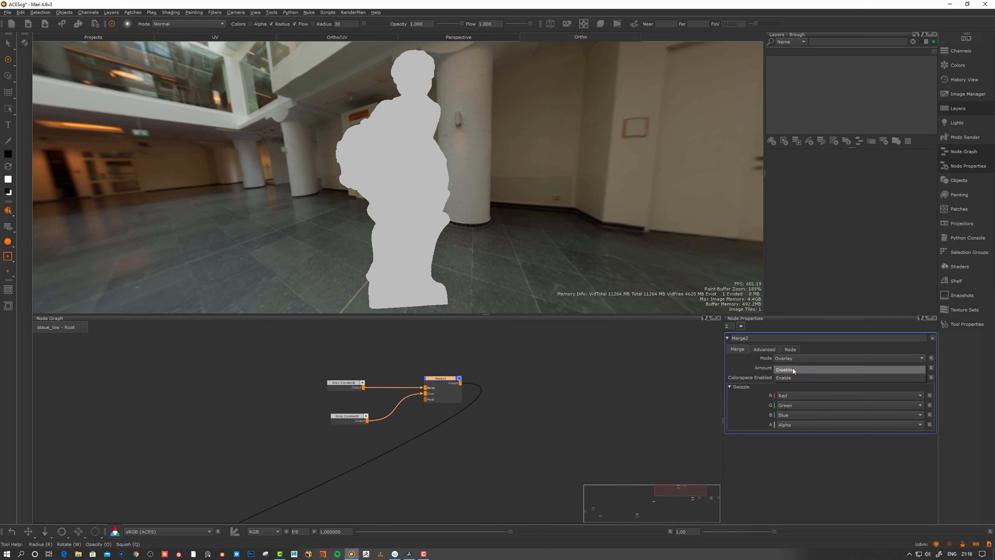
click(777, 378)
drag(437, 380, 450, 386)
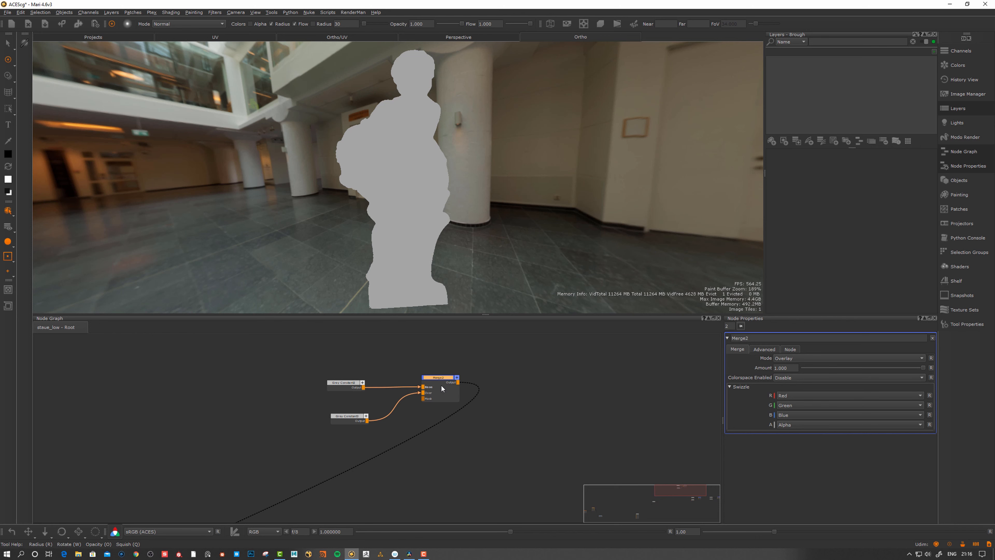
drag(442, 387, 440, 388)
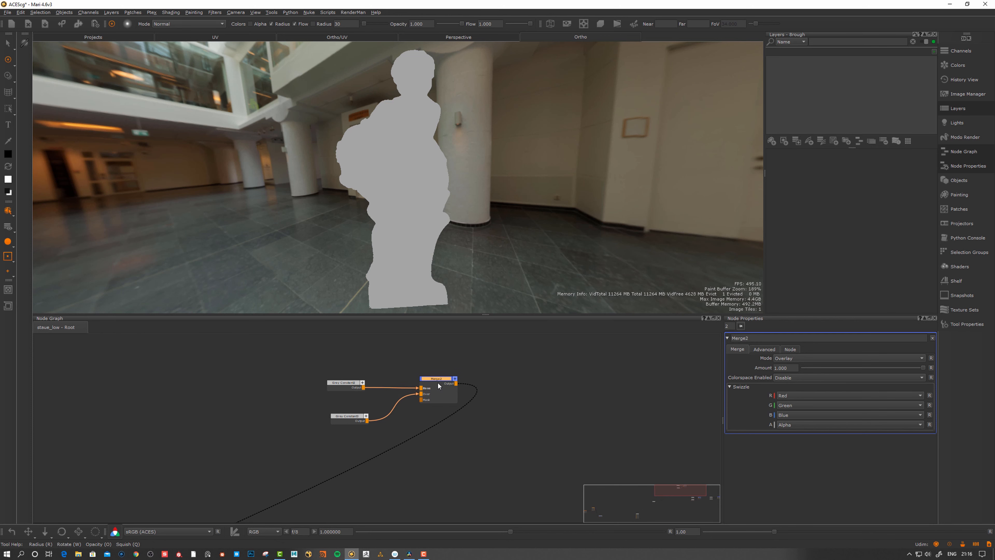
drag(437, 384, 438, 385)
Create a new Merge node, Merge3, and place it to the right of Merge2
click(546, 395)
key(m)
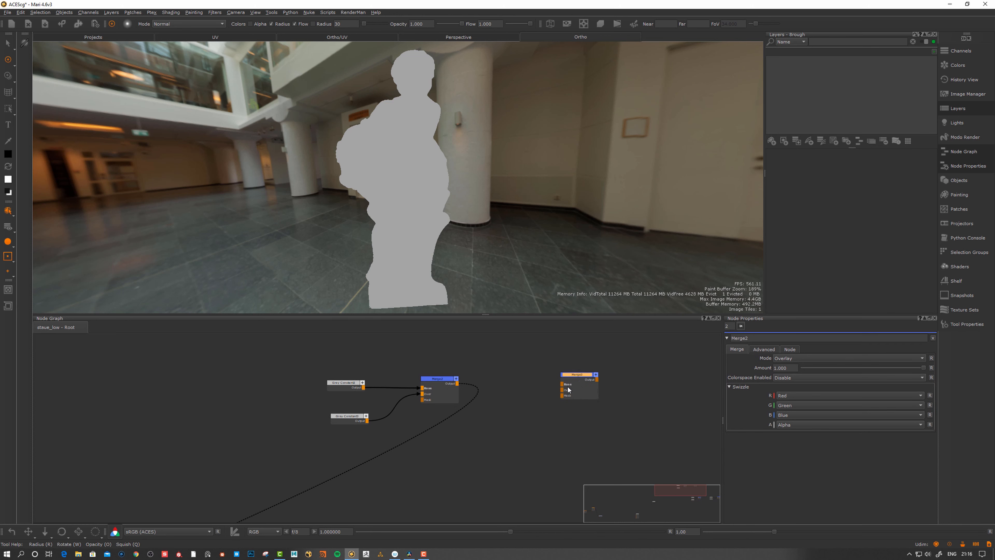
drag(568, 389, 529, 377)
middle_drag(500, 371, 497, 386)
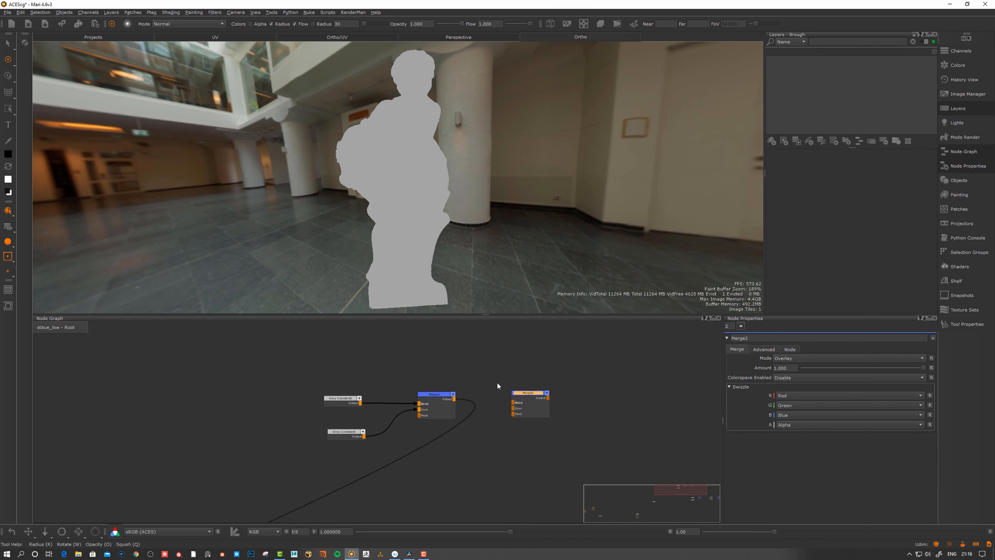
Adjust the positions of Merge2 and Merge3 so they sit side by side
click(434, 401)
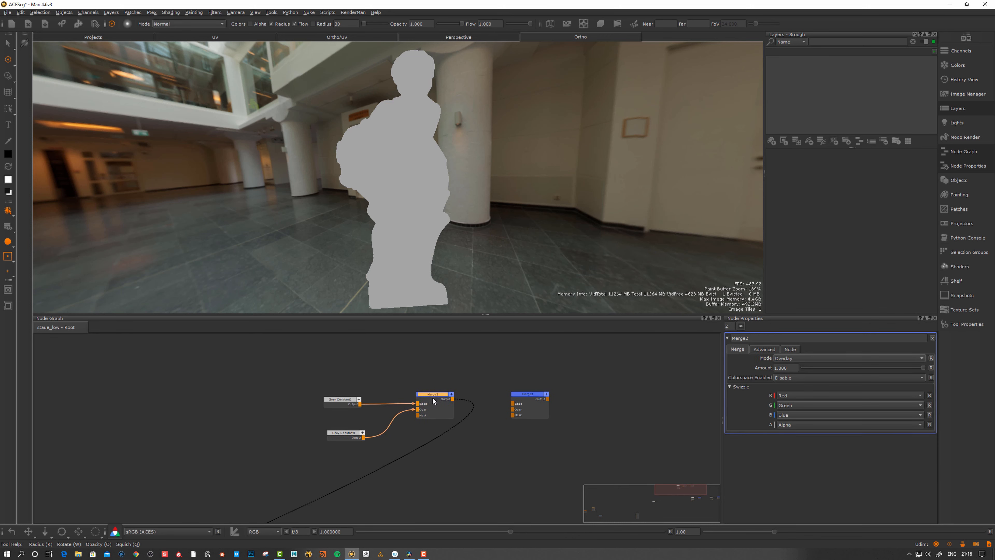
drag(434, 400, 439, 399)
drag(530, 396, 522, 397)
click(447, 400)
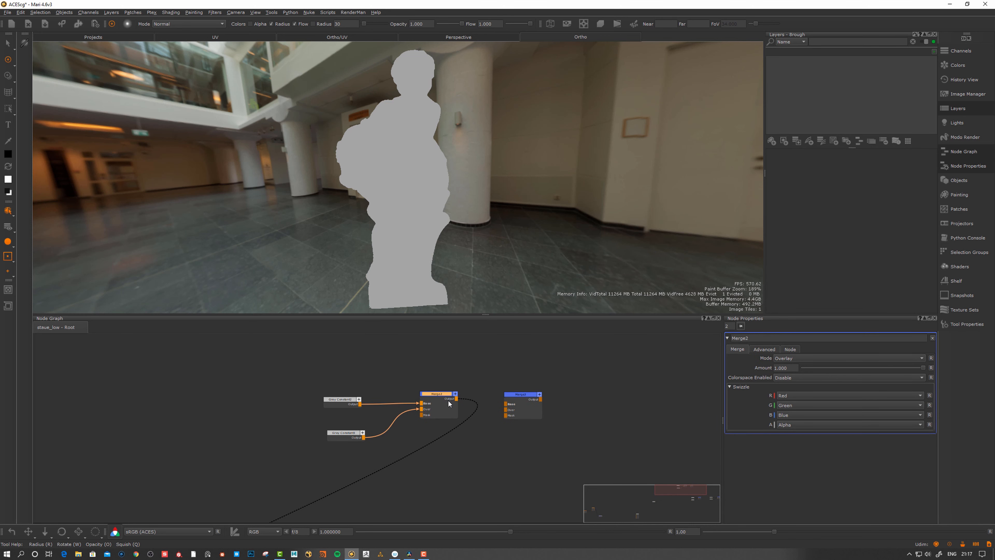
drag(442, 400, 439, 402)
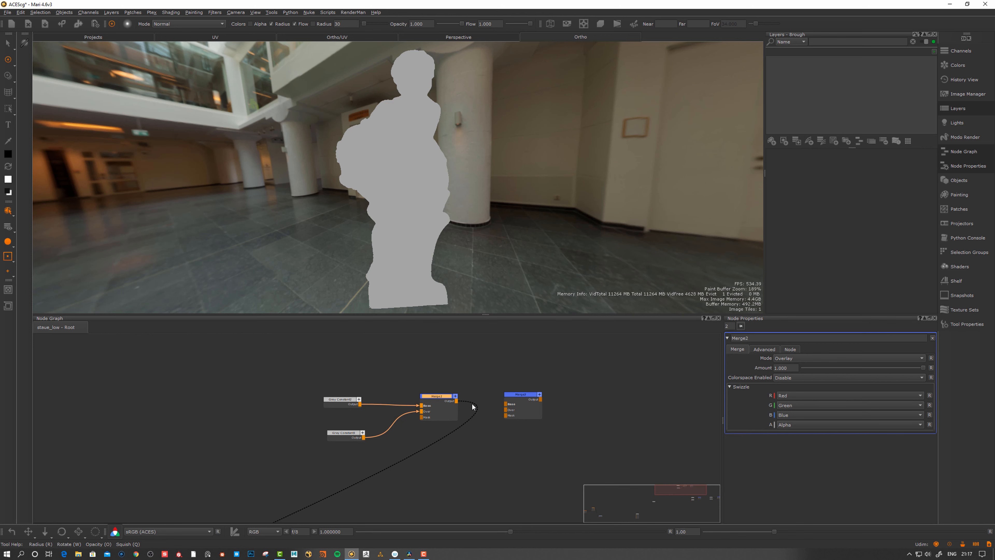
drag(529, 406, 531, 410)
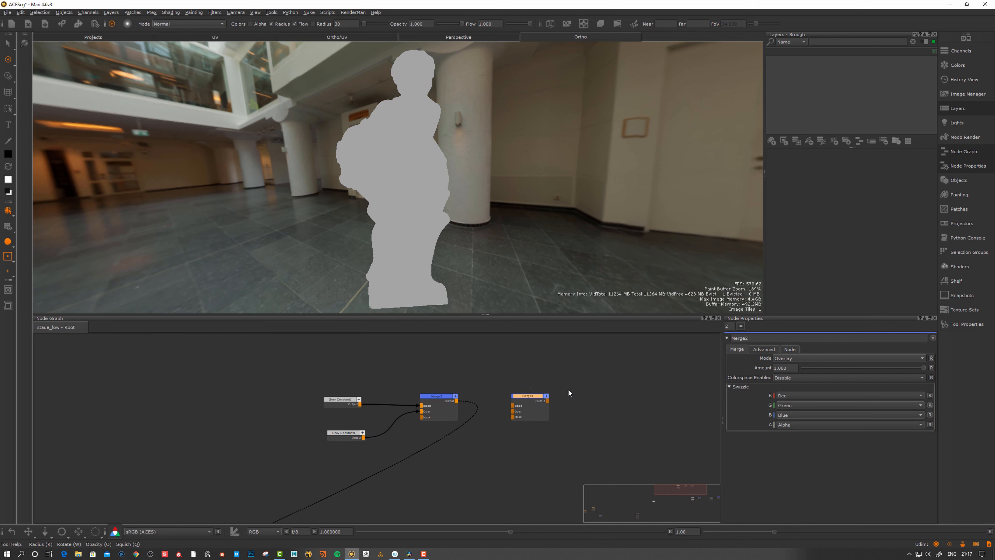
middle_drag(540, 379, 449, 375)
drag(440, 396, 494, 383)
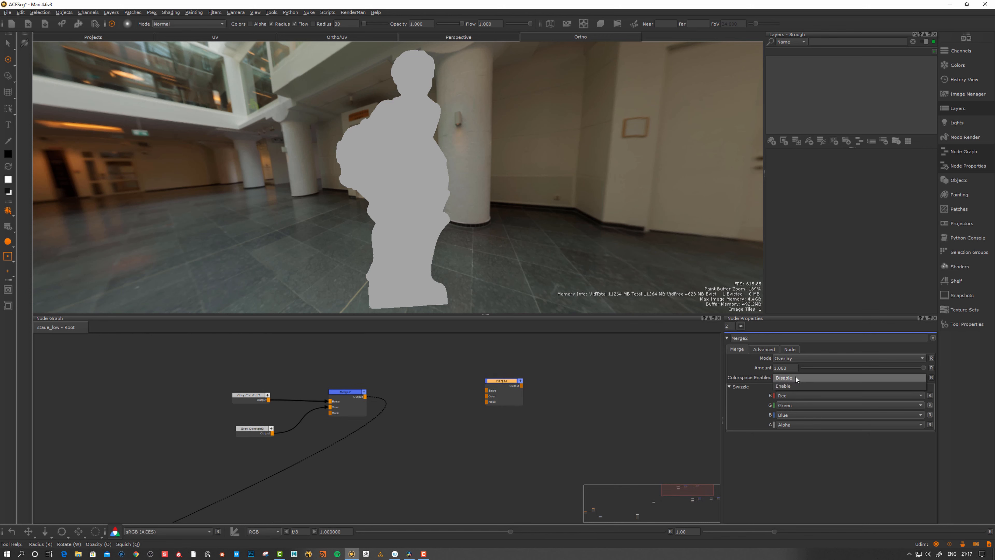
click(539, 399)
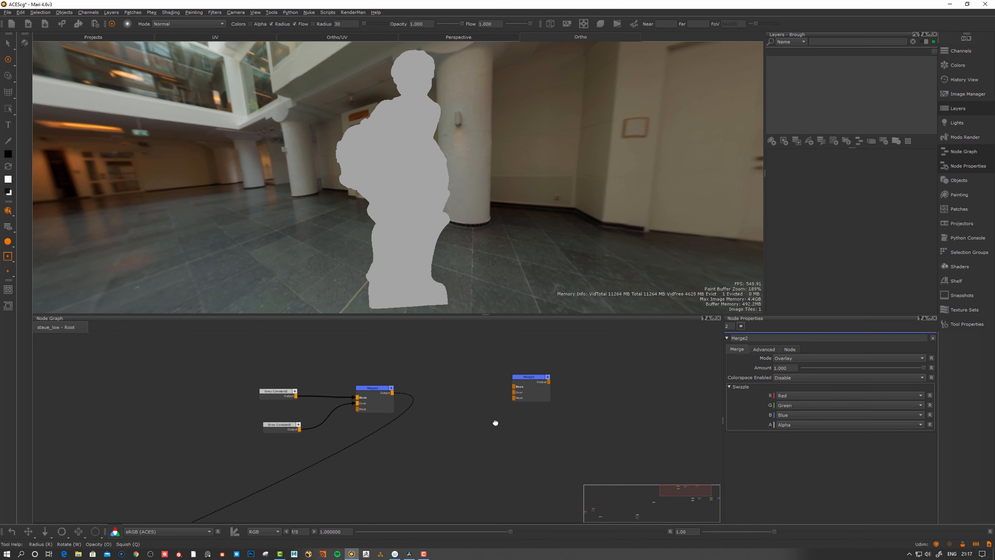
key(Tab)
Create a Tiled2 node and add the Normal image from the Image Manager as a tiled node
text(tiled)
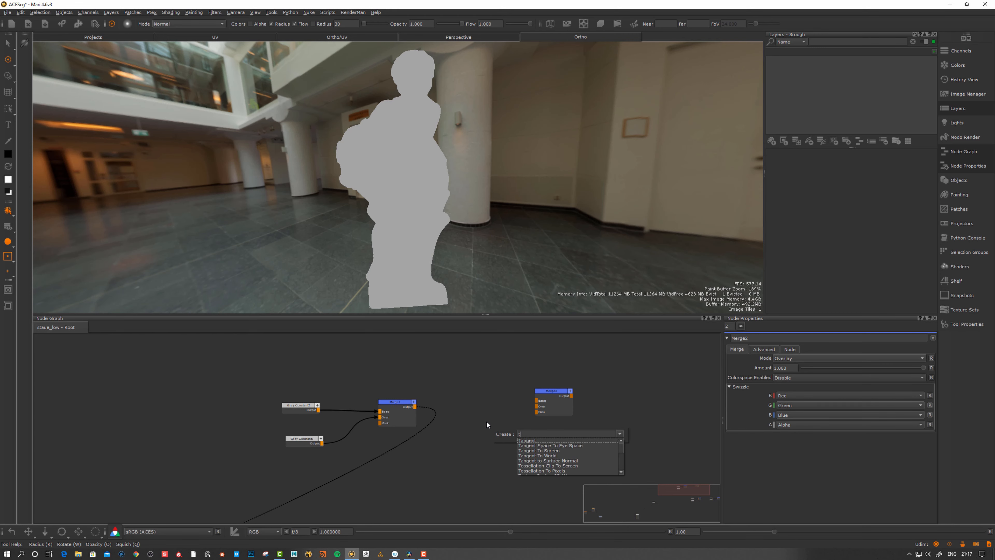
key(Return)
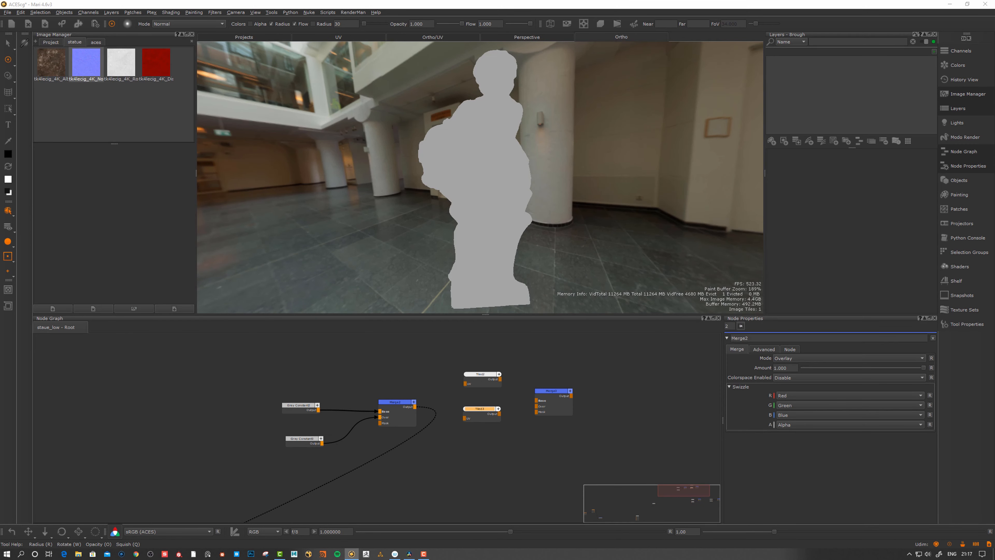
click(86, 63)
drag(88, 65, 485, 404)
click(484, 415)
key(Delete)
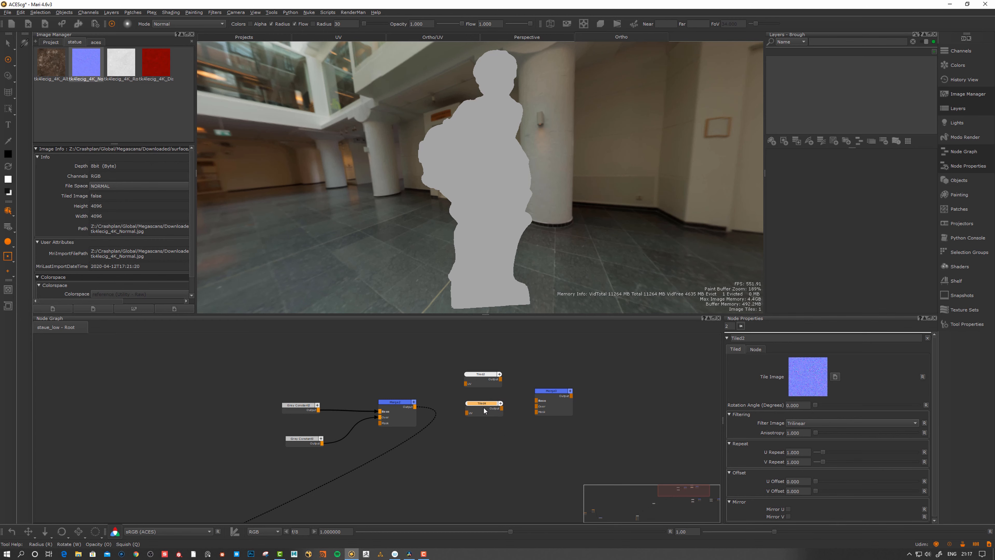
Set the Normal tile's U/V Repeat to 2 and connect it to Merge3's Over input
drag(808, 455, 786, 452)
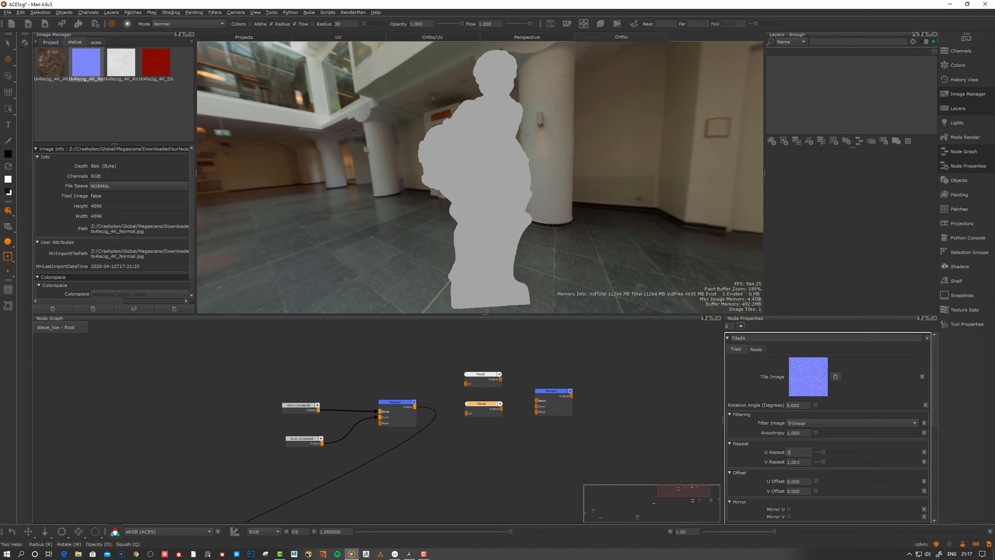
key(Return)
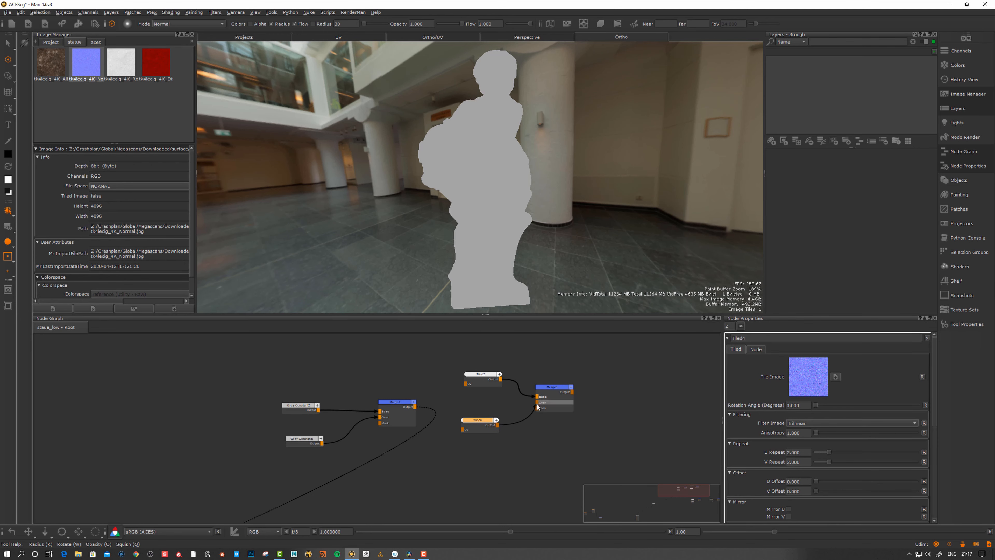
drag(537, 406, 538, 402)
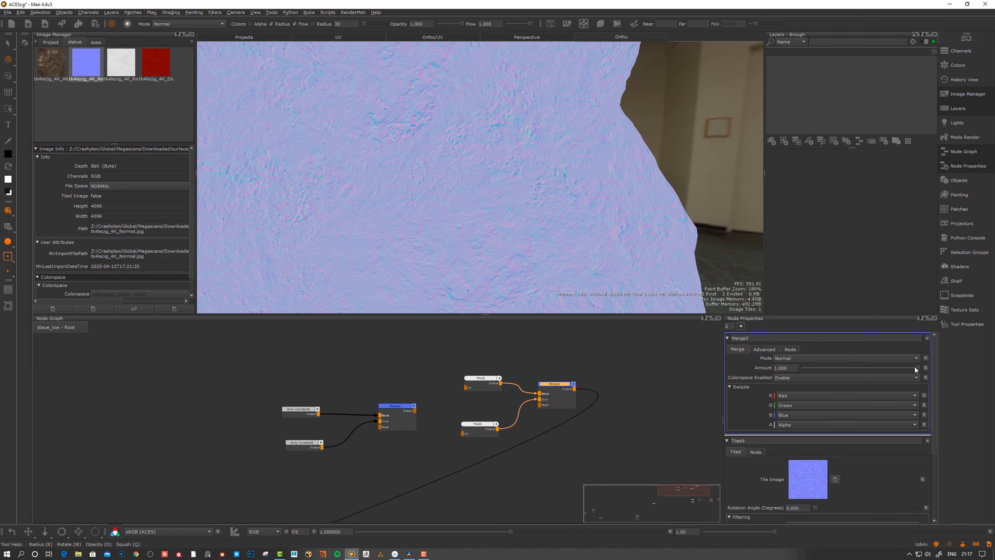
Set Merge3's Amount to 0 and turn off the viewer colour transform
mouse_move(917, 367)
mouse_down()
mouse_move(739, 371)
mouse_move(800, 359)
mouse_move(970, 360)
mouse_move(768, 366)
mouse_move(938, 376)
mouse_move(741, 376)
mouse_up()
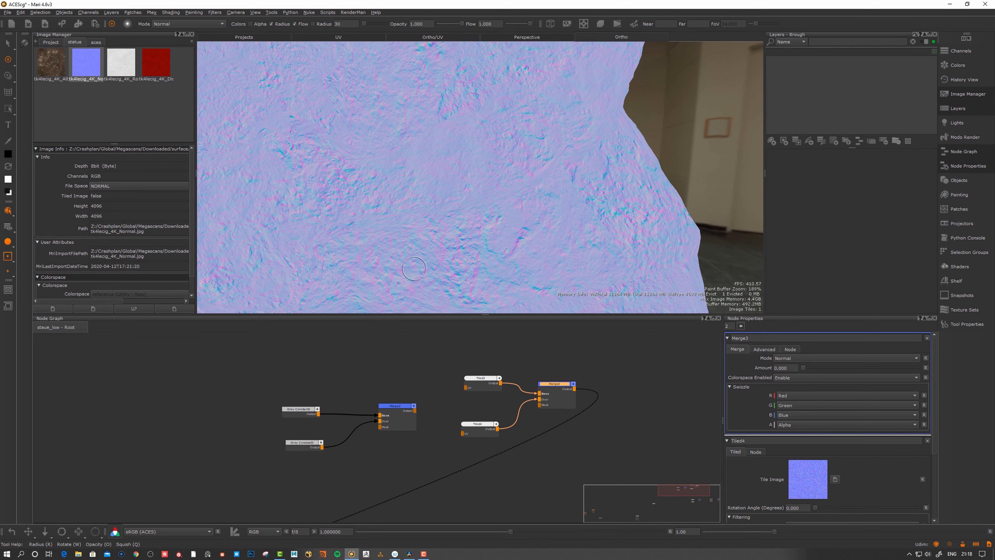
drag(553, 401, 570, 386)
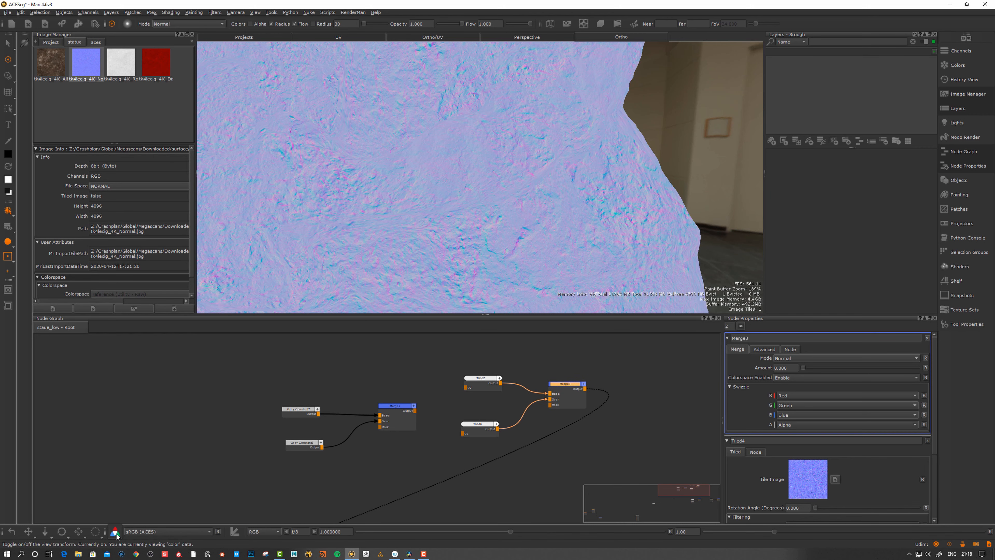
drag(568, 389, 572, 386)
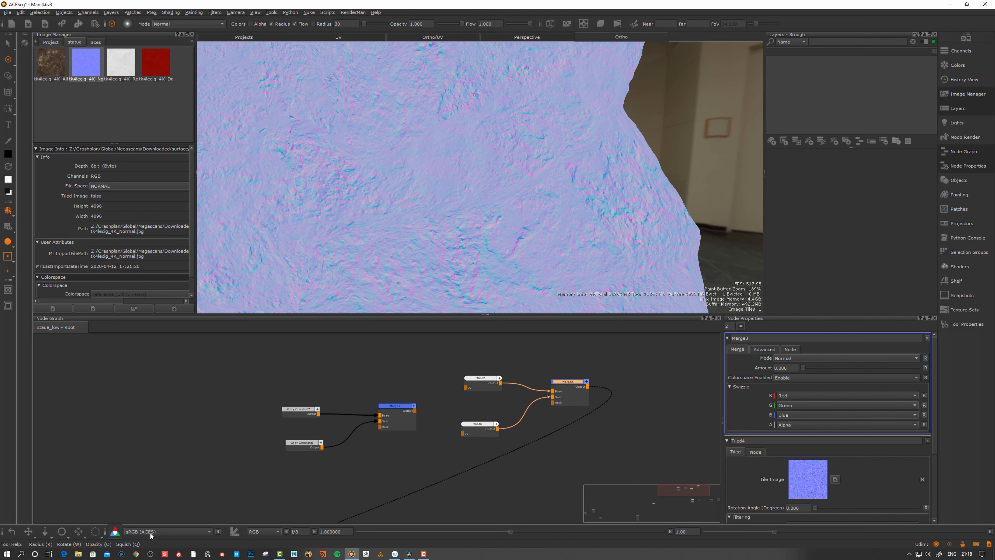
click(114, 532)
Set Merge3's Mode to Normal Maps > Mix Reoriented Normal Maps at Amount 1.000
scroll(411, 206, down, 5)
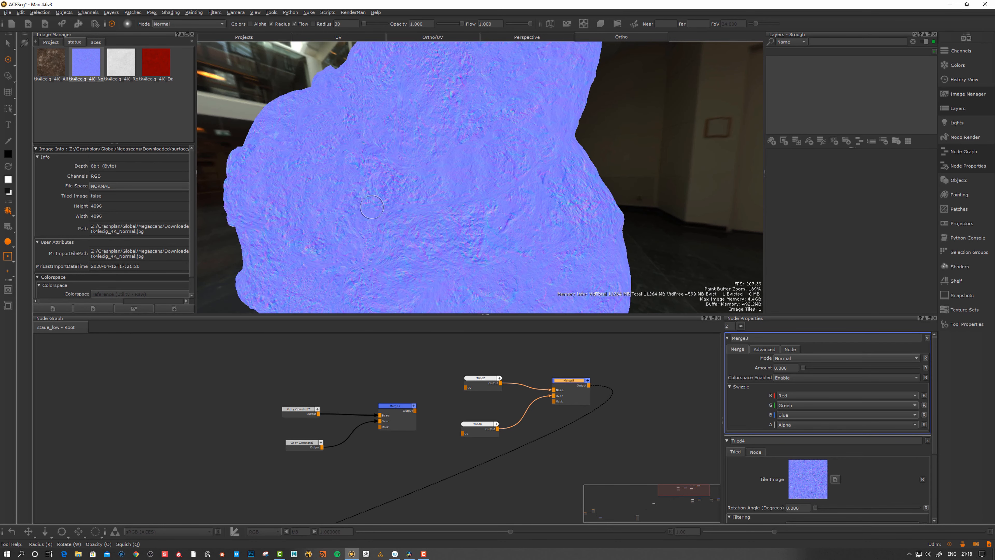
drag(574, 386, 576, 381)
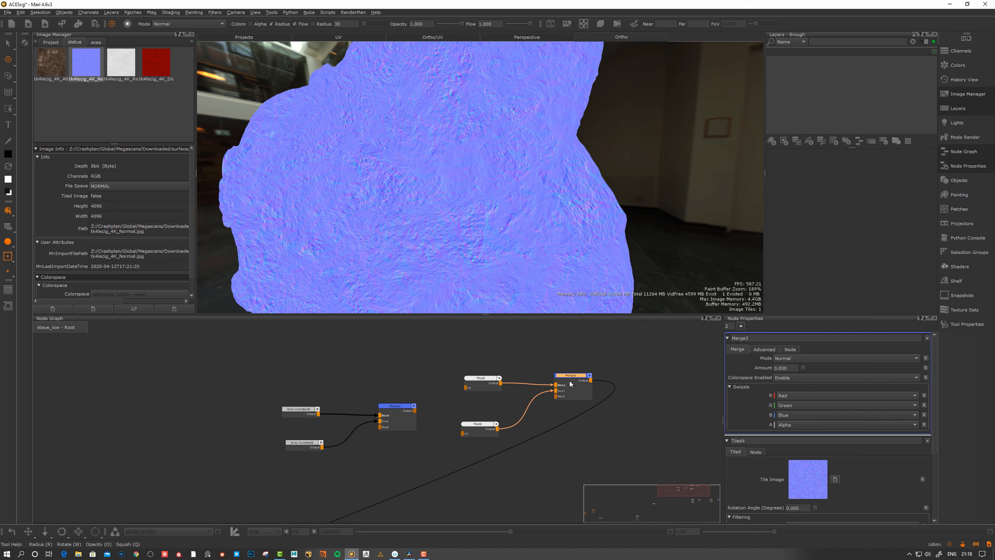
drag(571, 384, 569, 383)
click(790, 357)
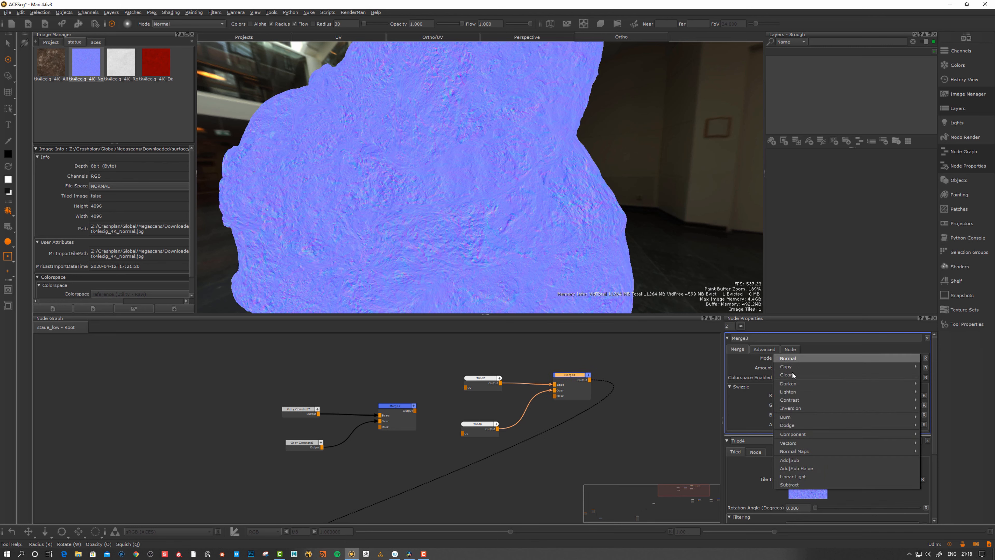
mouse_move(799, 453)
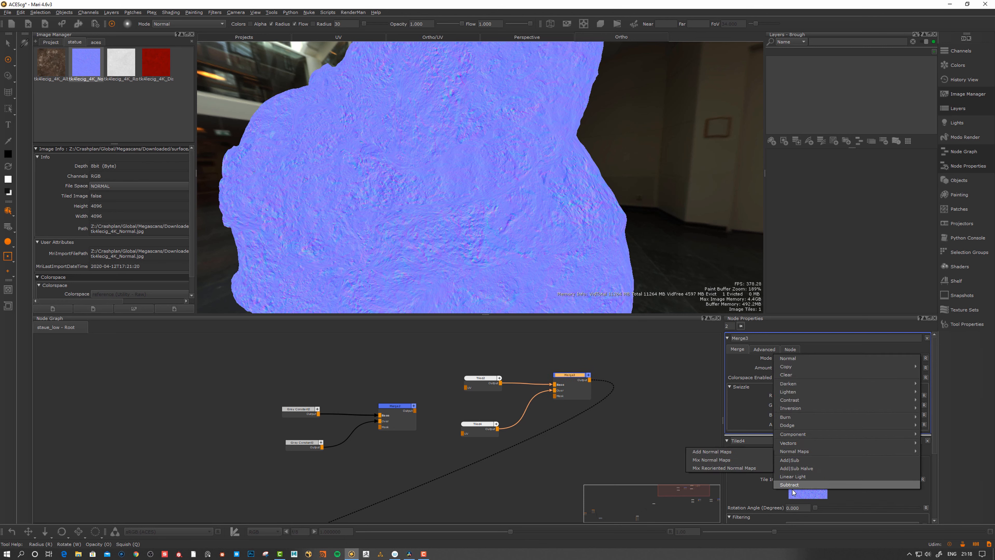
click(712, 468)
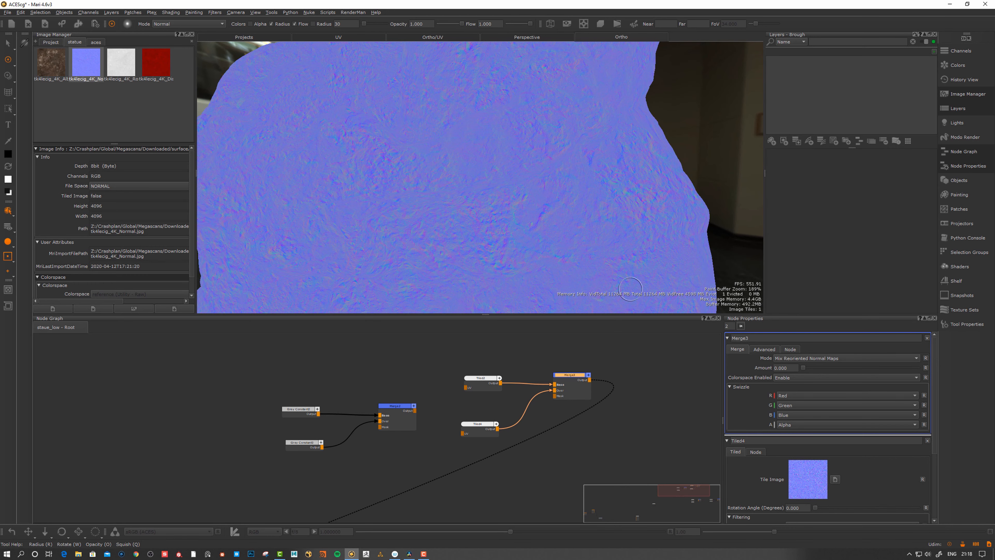
drag(803, 368, 944, 366)
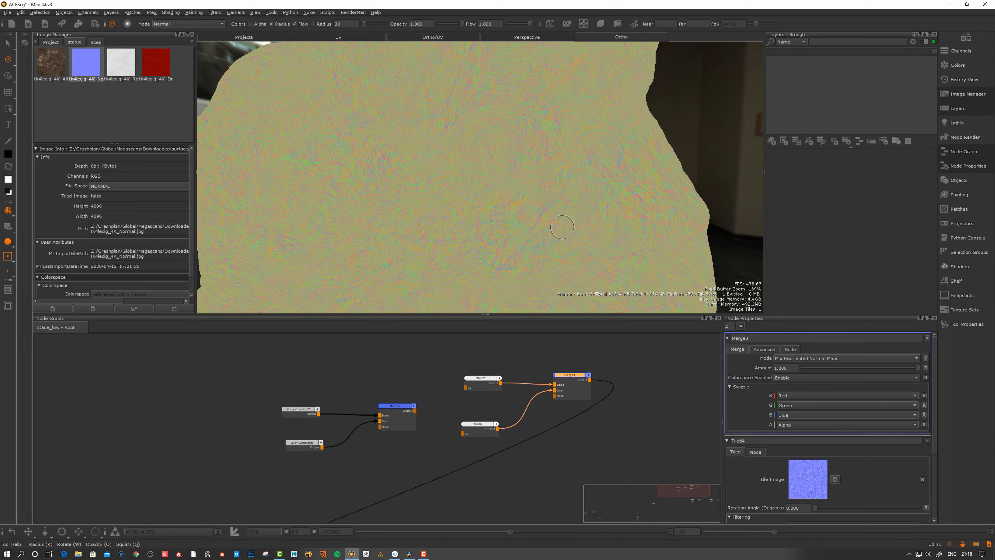
alt+drag(537, 213, 574, 242)
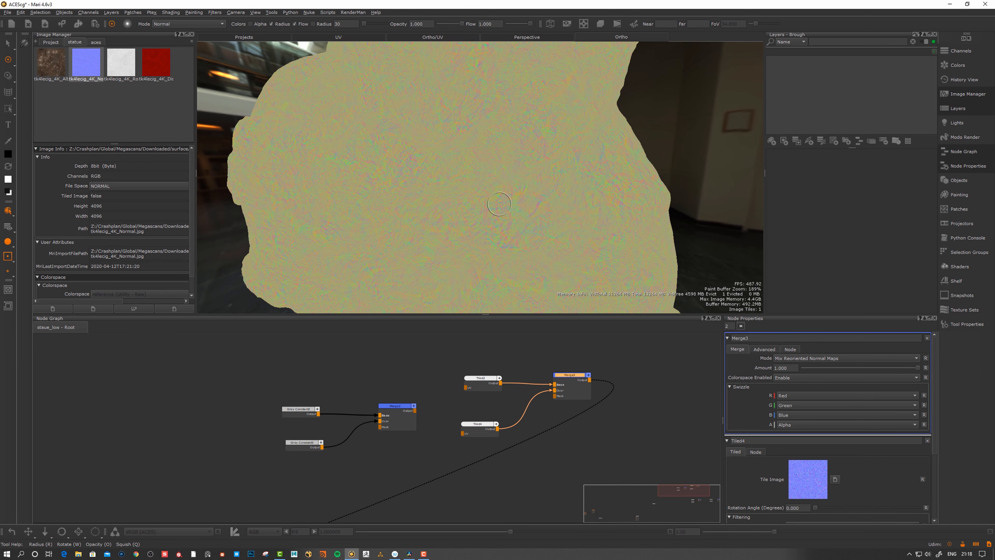
Disable Merge3's colorspace handling and preview the blend at different Amount values
click(790, 377)
click(801, 367)
drag(572, 376, 570, 376)
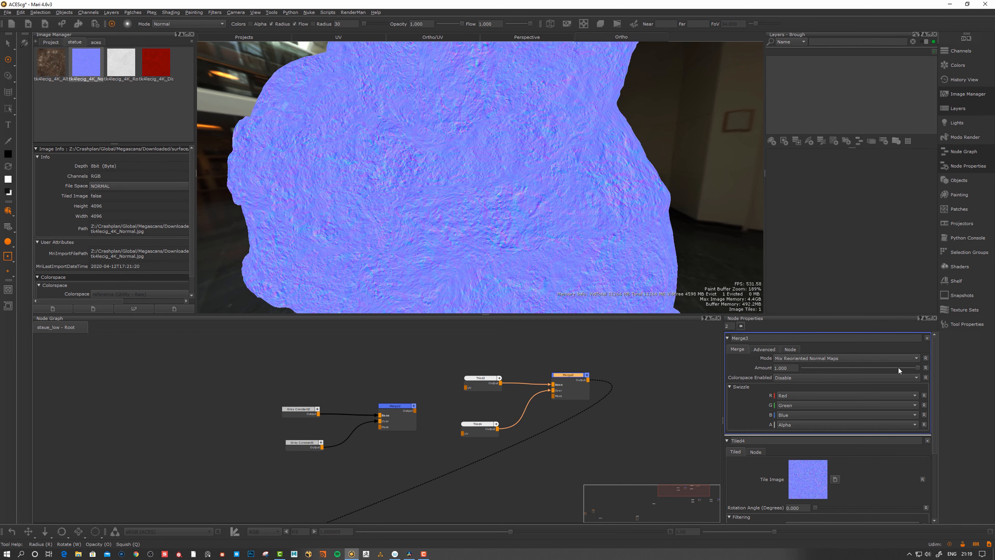
drag(899, 368, 920, 368)
scroll(525, 180, up, 3)
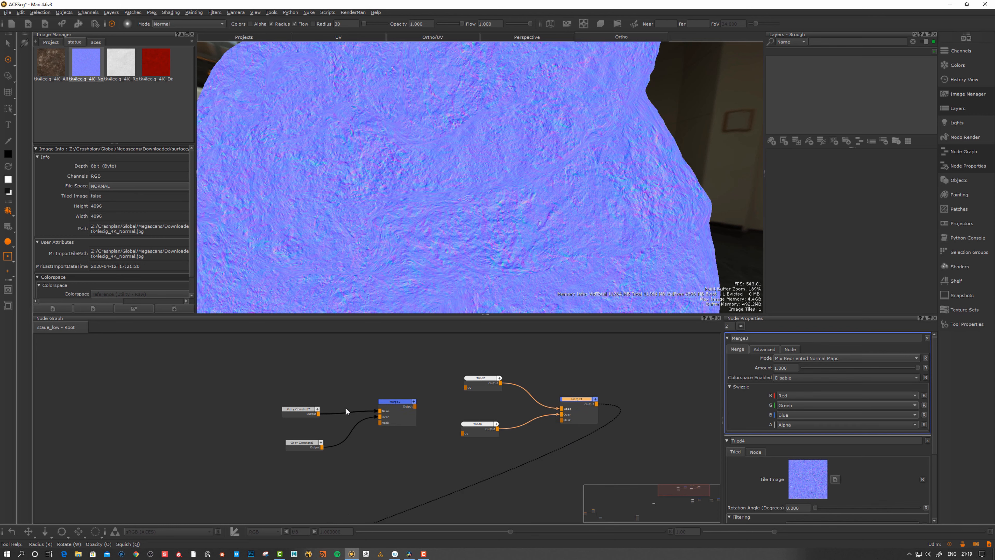
Rearrange the Merge2, Merge3 and Tiled2 nodes in the node graph
drag(395, 407, 395, 410)
drag(579, 402, 577, 404)
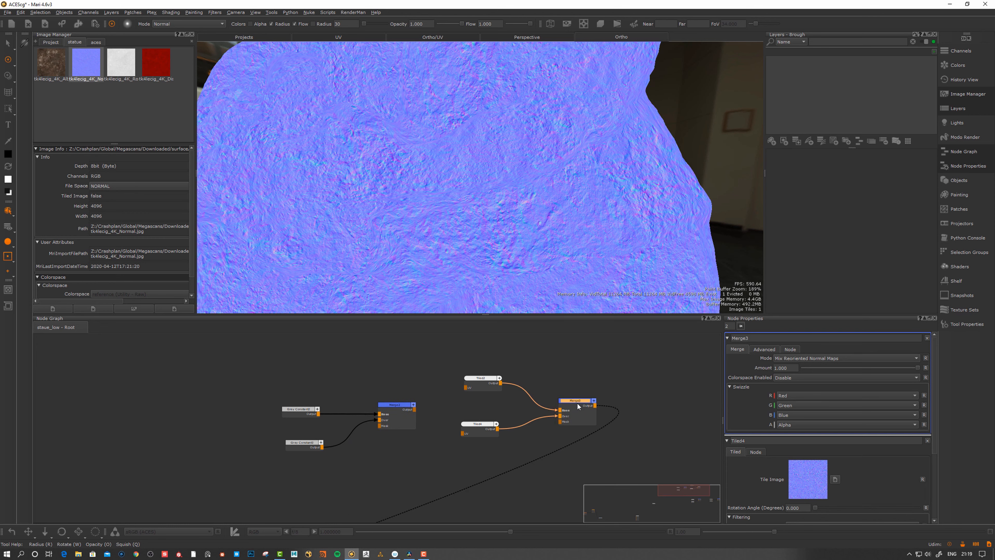
drag(394, 405, 395, 405)
click(584, 404)
drag(574, 409, 573, 409)
middle_drag(552, 370, 553, 372)
middle_drag(522, 406, 522, 400)
drag(401, 408, 403, 409)
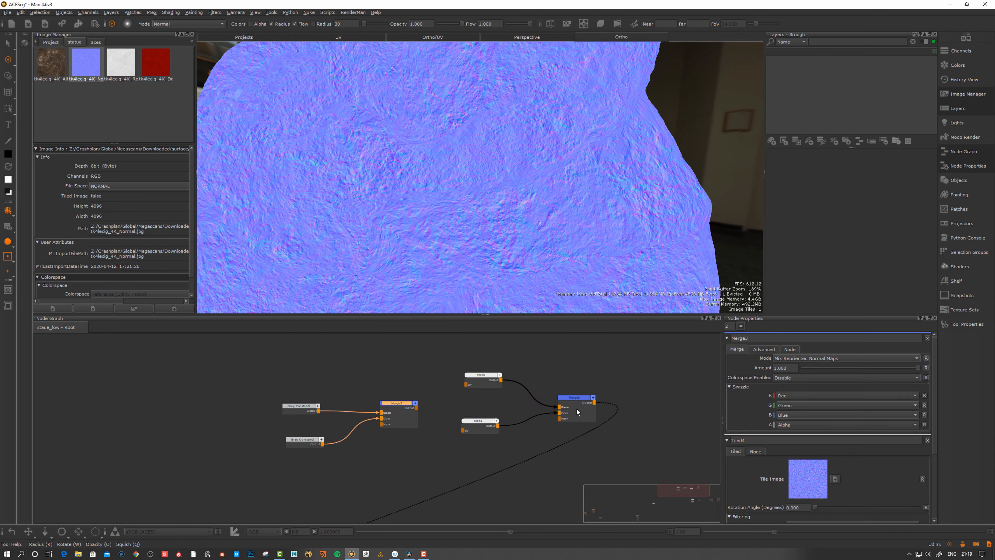
drag(577, 406, 580, 405)
middle_drag(537, 394, 539, 395)
drag(489, 383, 486, 384)
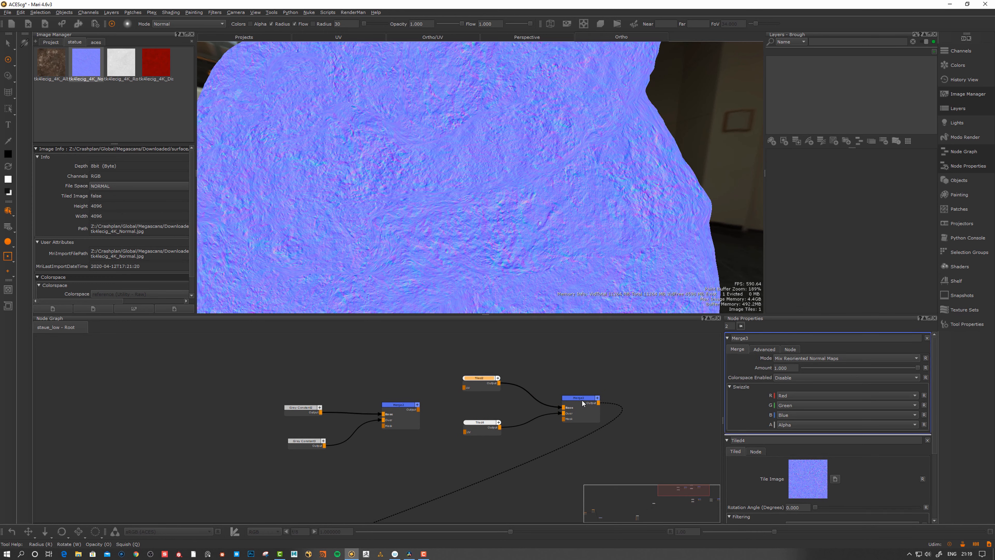
Reframe the node graph and realign Merge2 and Merge3 next to each other
drag(583, 403, 585, 401)
middle_drag(588, 394, 556, 400)
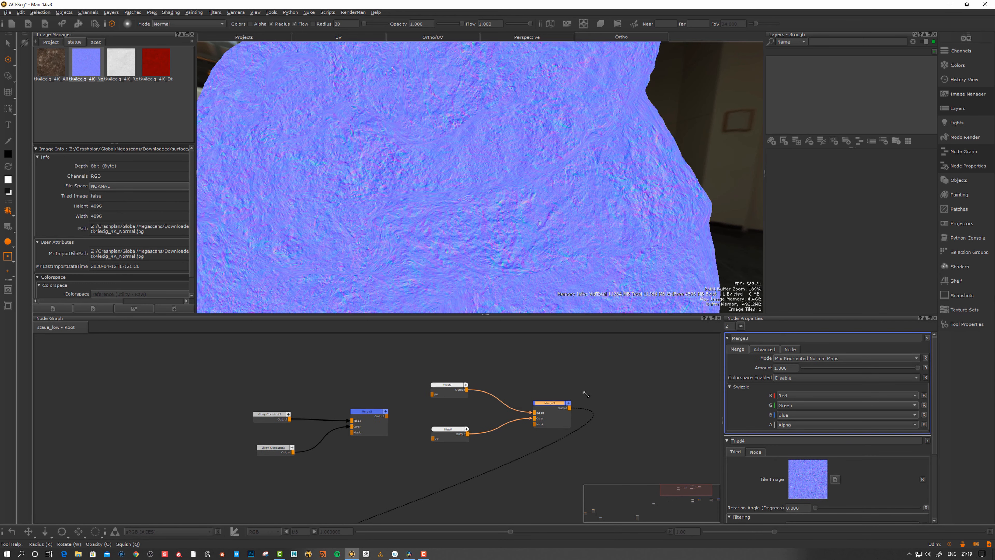
alt+right_drag(586, 394, 557, 393)
middle_drag(563, 382, 559, 393)
middle_drag(713, 381, 698, 379)
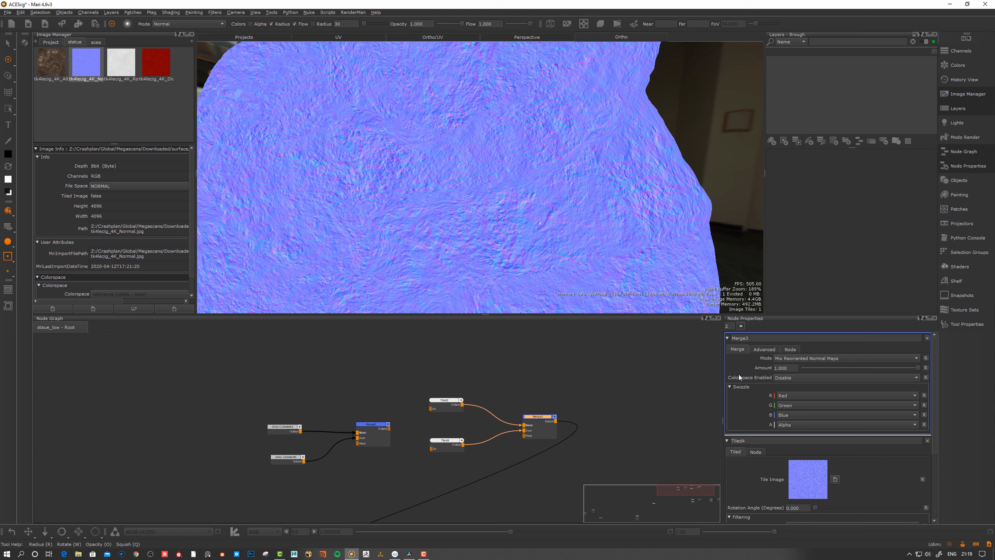
middle_drag(580, 436, 556, 409)
drag(556, 410, 556, 409)
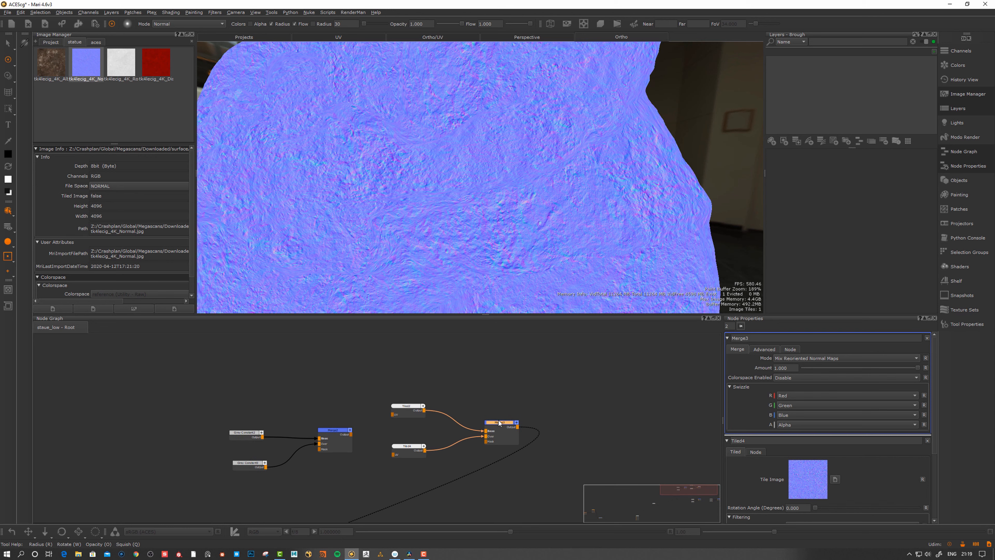
drag(498, 425, 492, 426)
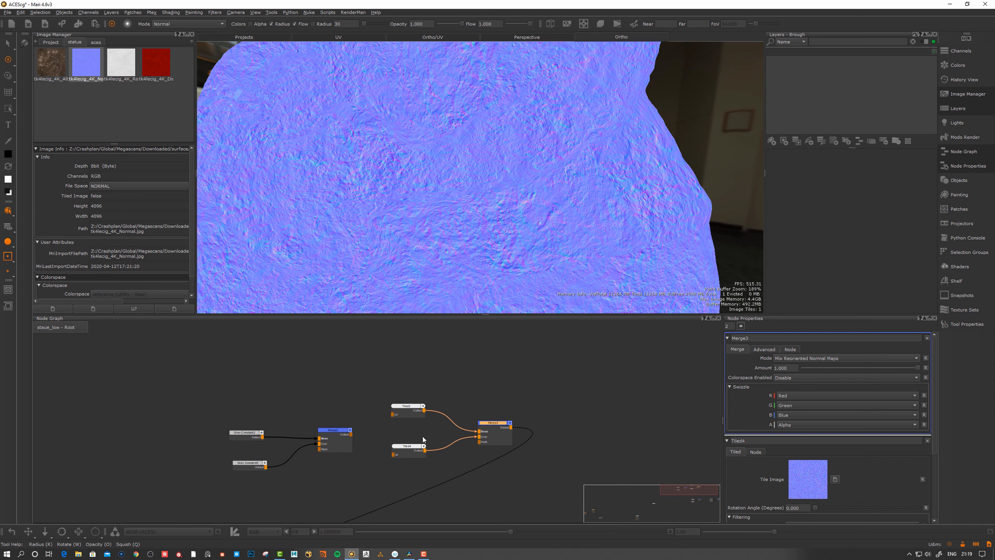
drag(338, 436, 332, 437)
drag(500, 436, 492, 422)
Nudge Merge2 and Merge3 into place and orbit the statue to inspect the blended normals
click(328, 431)
drag(328, 433, 326, 432)
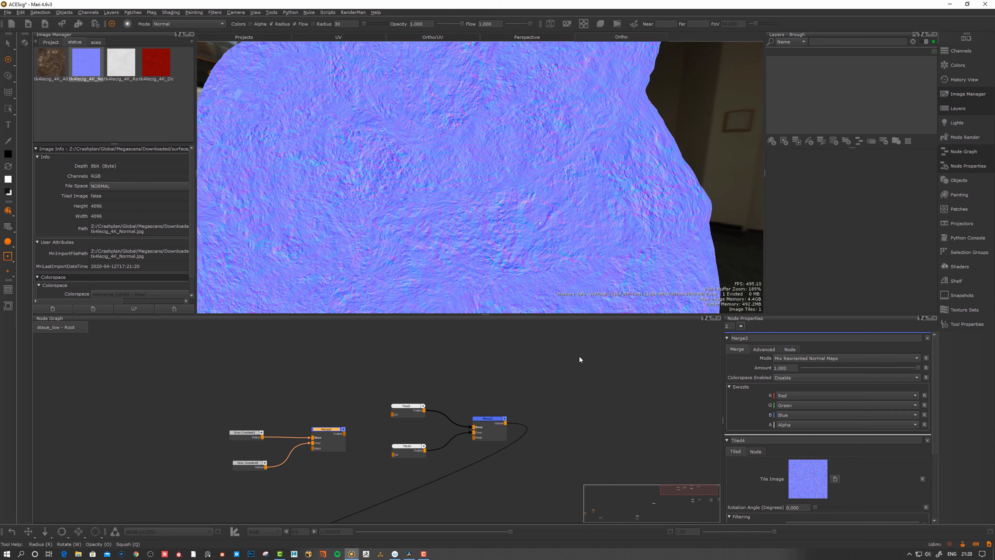
drag(492, 422, 492, 422)
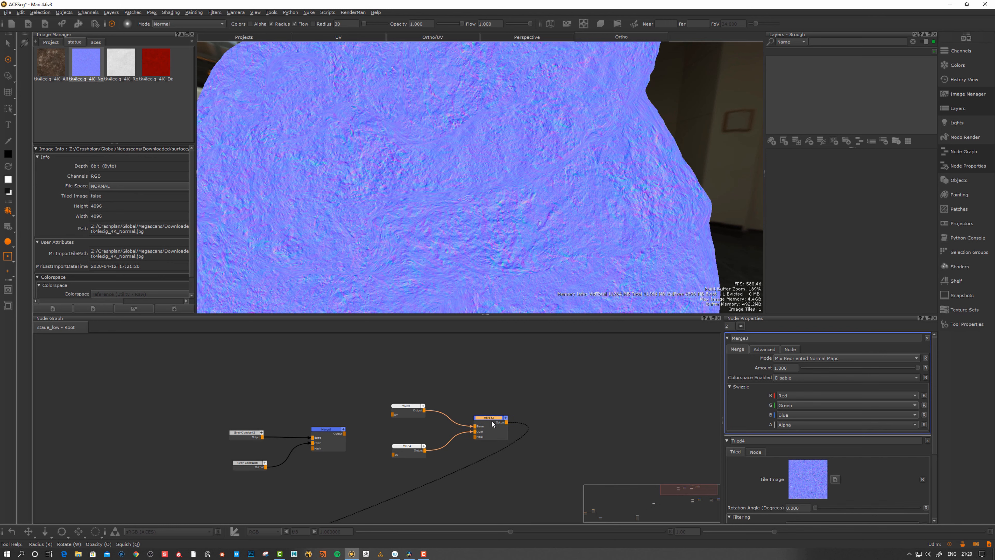
drag(491, 420, 494, 420)
drag(498, 430, 503, 415)
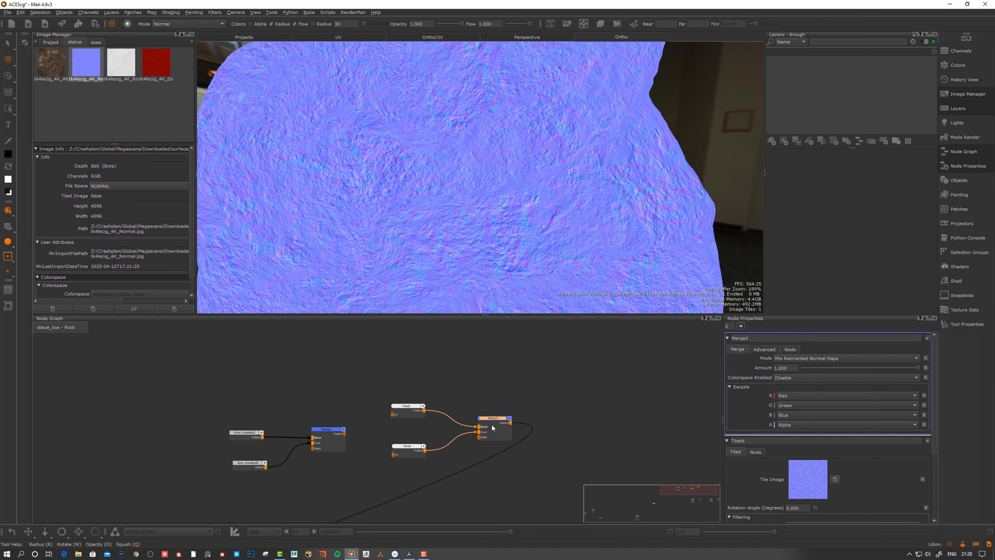
drag(492, 427, 486, 426)
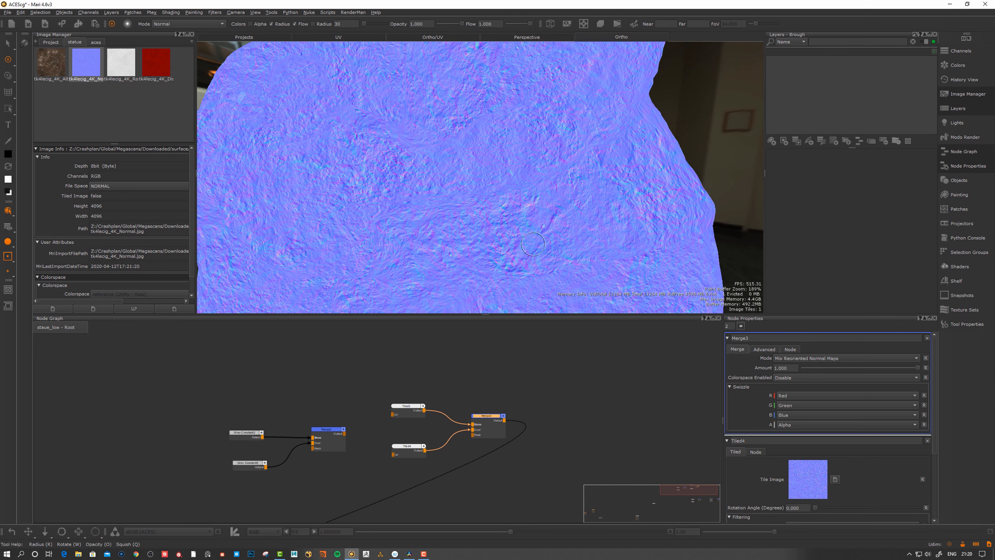
alt+drag(534, 244, 542, 227)
alt+right_drag(534, 232, 502, 228)
alt+drag(510, 248, 517, 268)
alt+right_drag(518, 268, 526, 270)
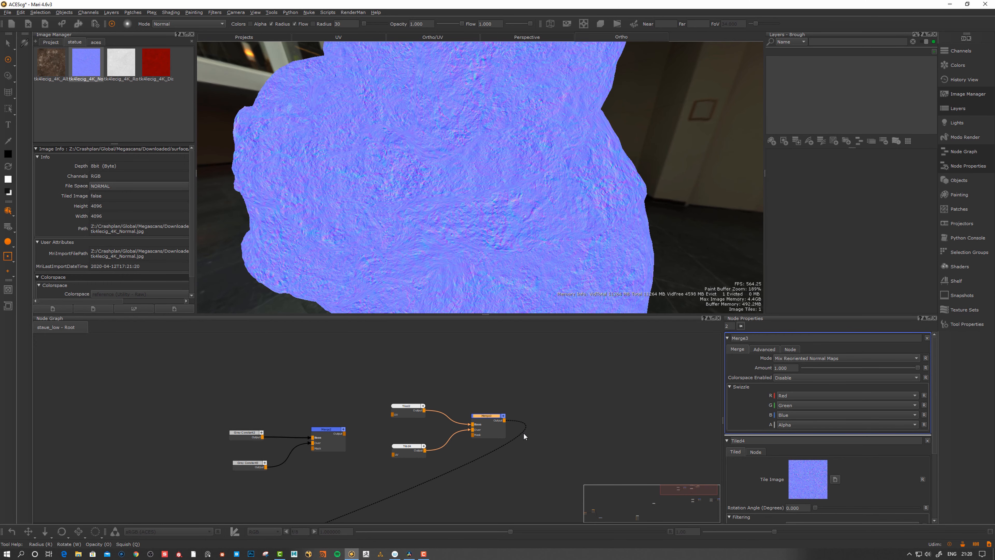
Make final small position adjustments to Merge2 and Merge3 in the graph
drag(494, 417, 497, 416)
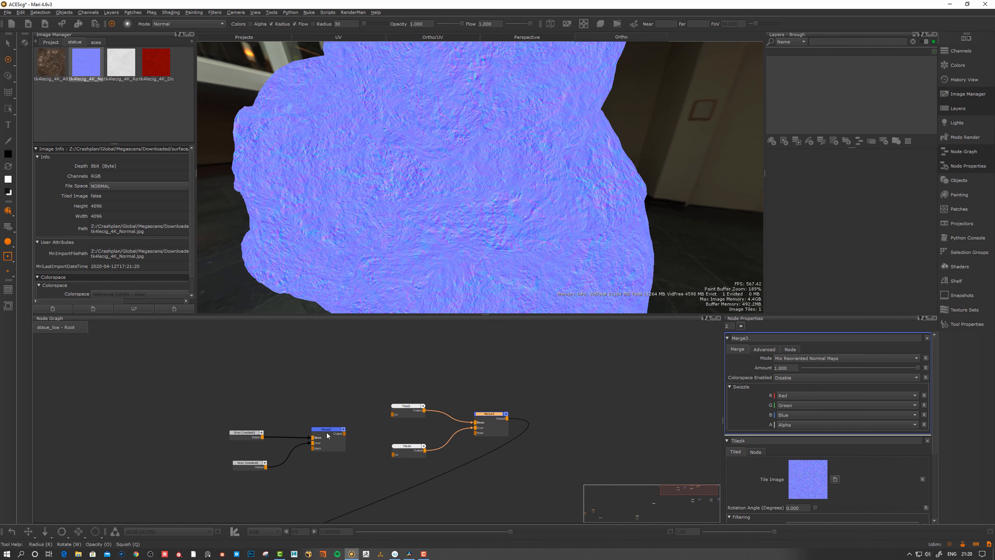
drag(329, 435, 326, 436)
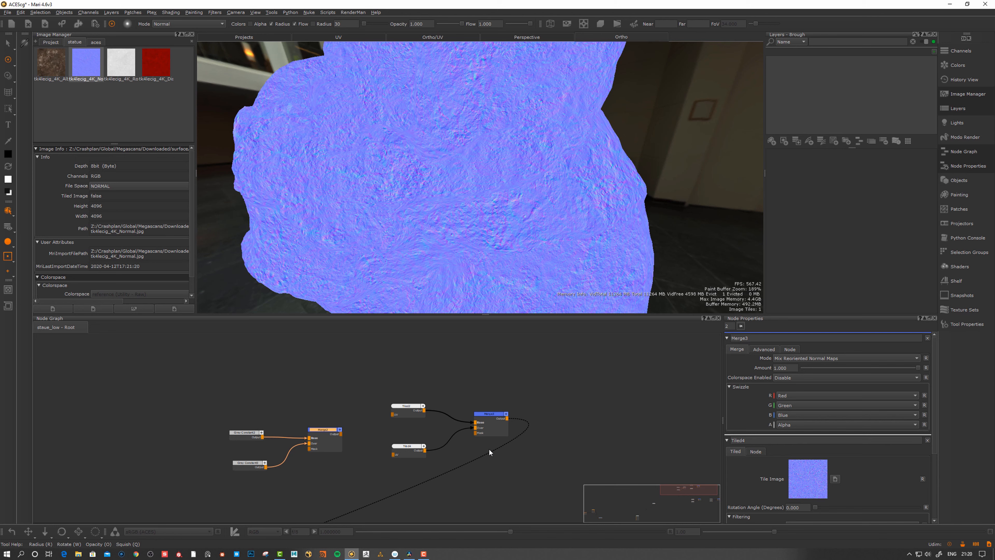
drag(494, 428, 492, 426)
click(526, 391)
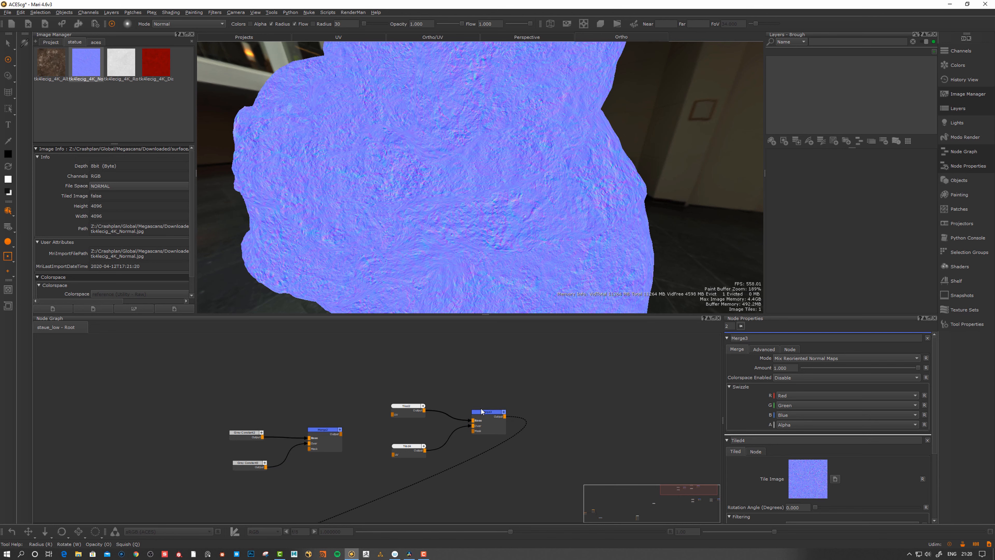
middle_drag(513, 403, 510, 404)
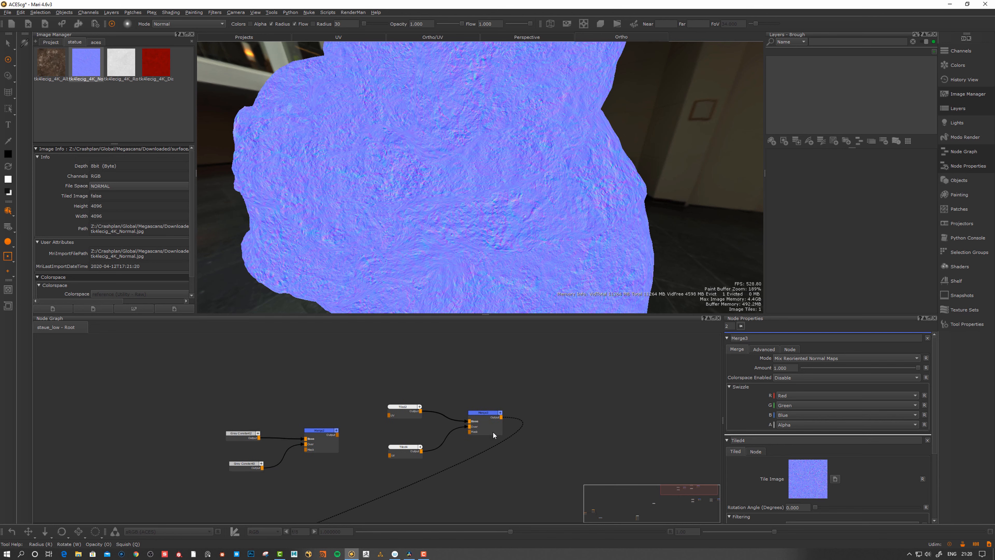
drag(486, 418, 488, 416)
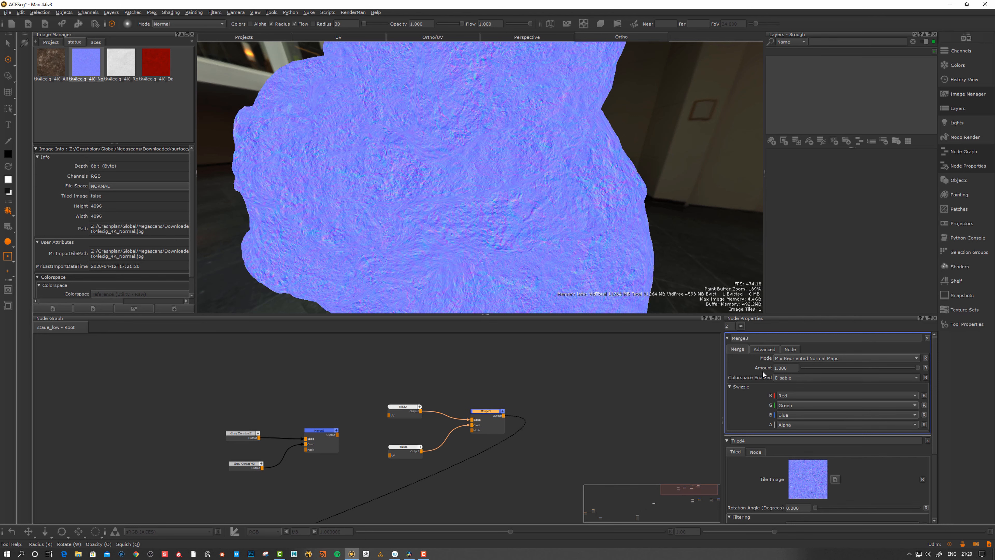
drag(480, 415, 480, 414)
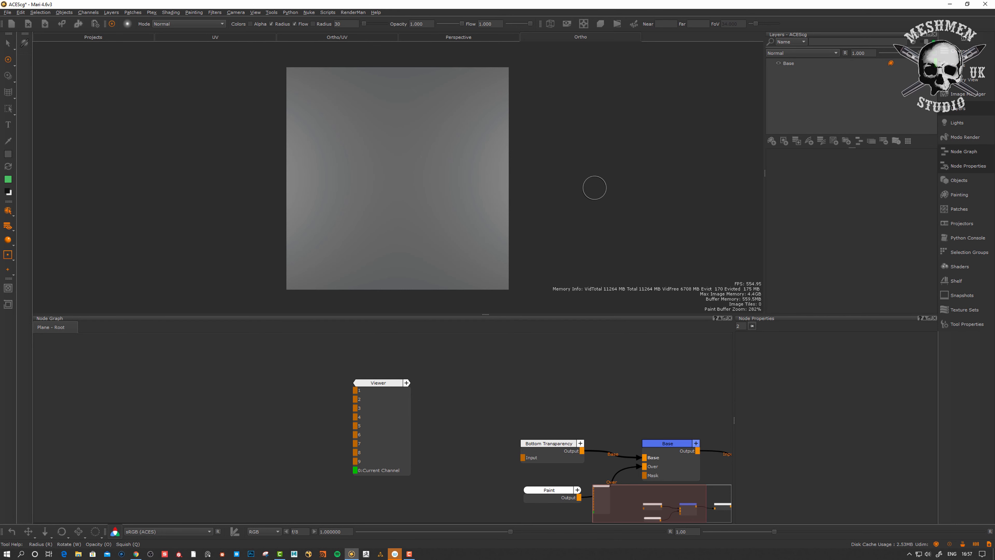
Pan and zoom the Ortho view to frame the grey plane
middle_drag(589, 195, 590, 195)
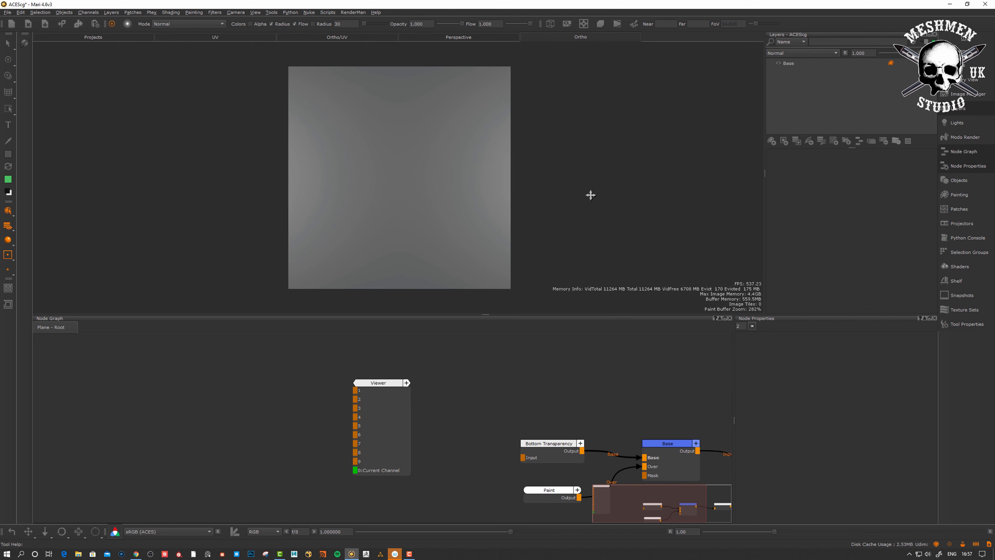
alt+right_drag(591, 195, 595, 196)
alt+middle_drag(595, 197, 591, 202)
alt+right_drag(591, 202, 593, 204)
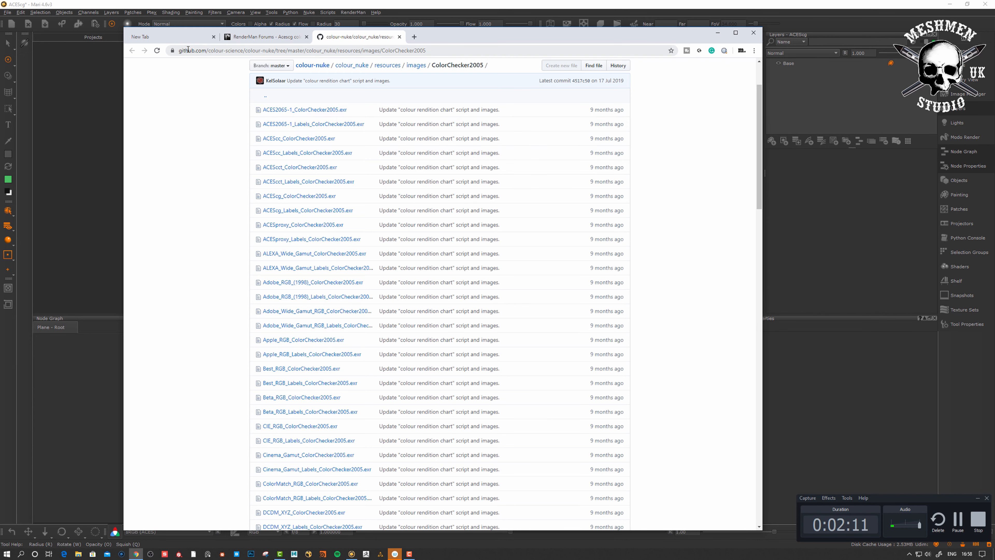
Download sRGB_ColorChecker2005.exr from the colour-nuke ColorChecker2005 folder
scroll(423, 196, down, 20)
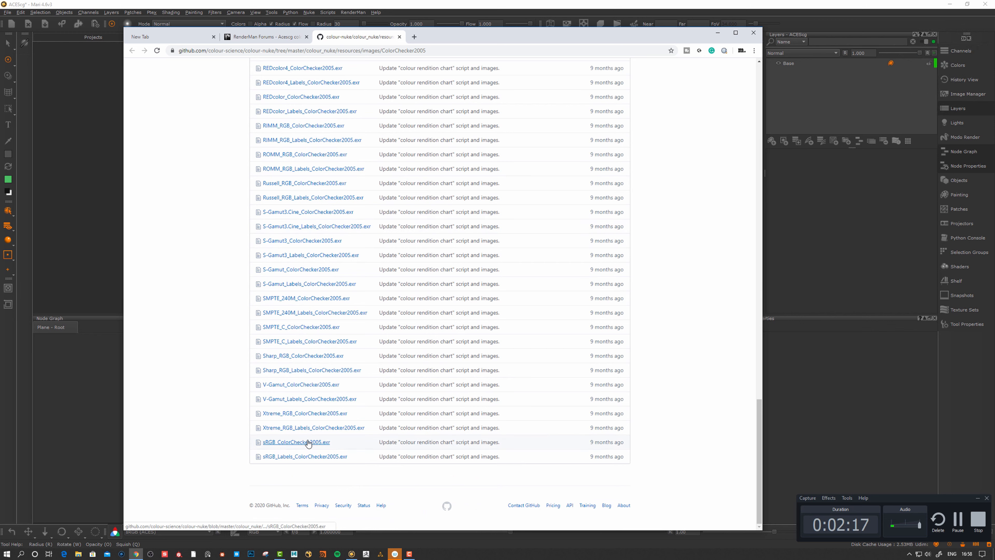
click(328, 443)
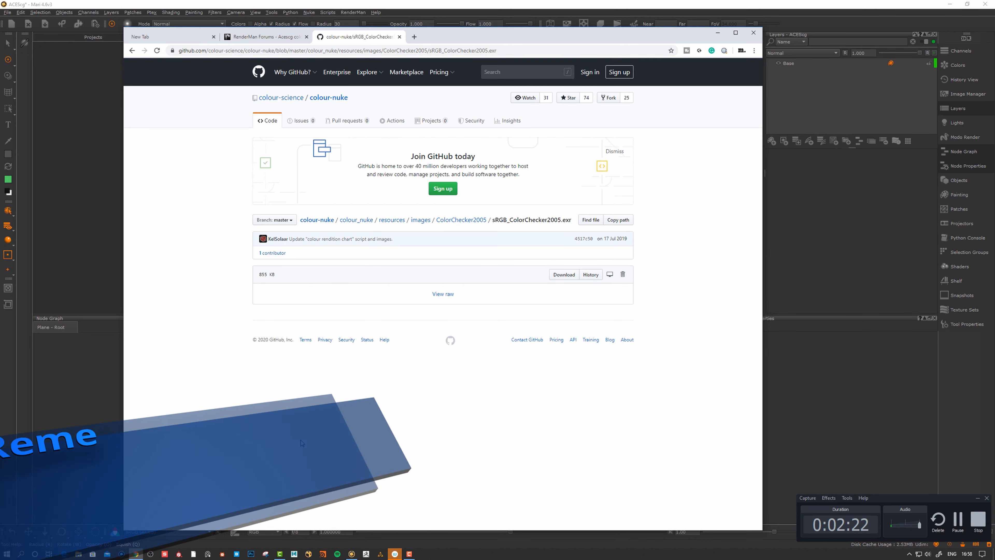
click(565, 275)
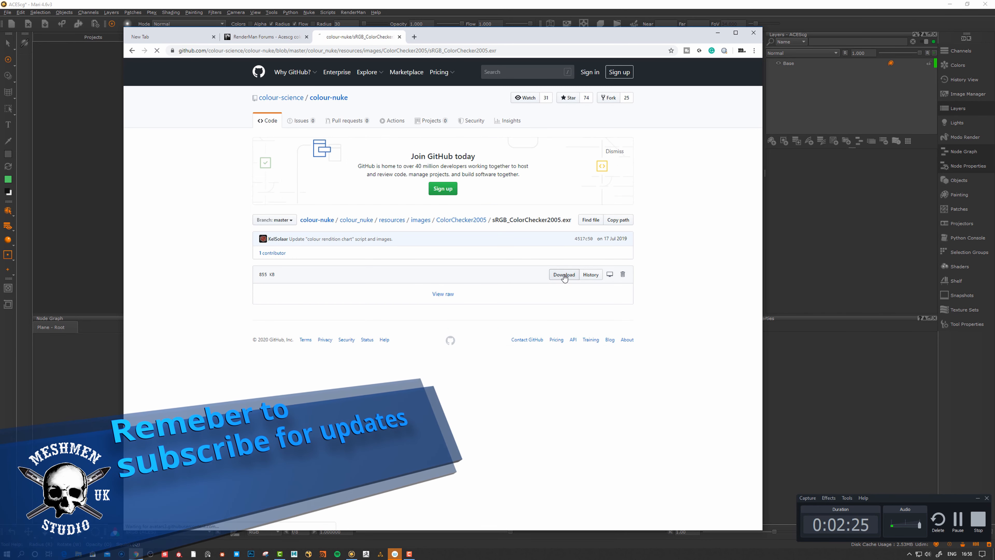
Download ACEScg_ColorChecker2005.exr from the same folder and return to Mari
click(133, 51)
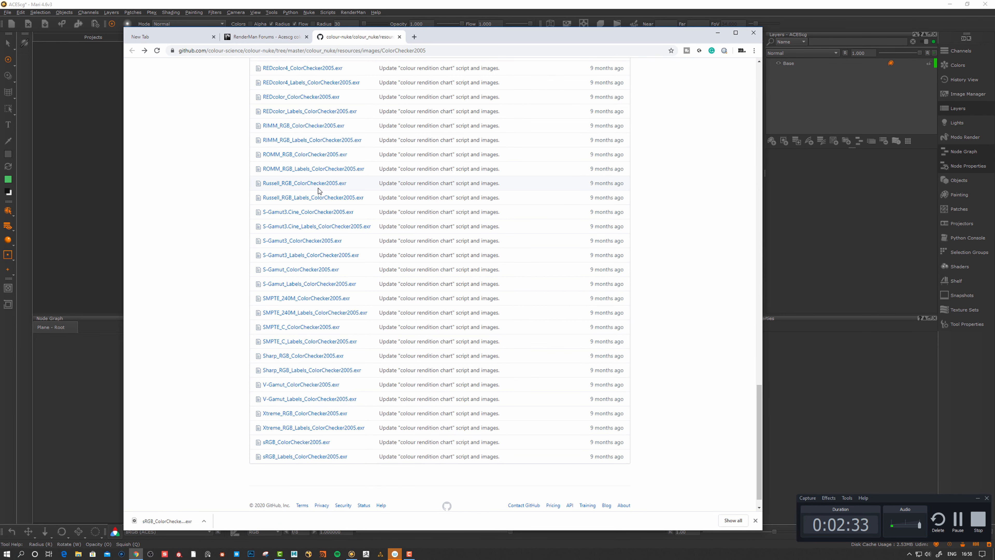
scroll(293, 303, up, 15)
click(299, 273)
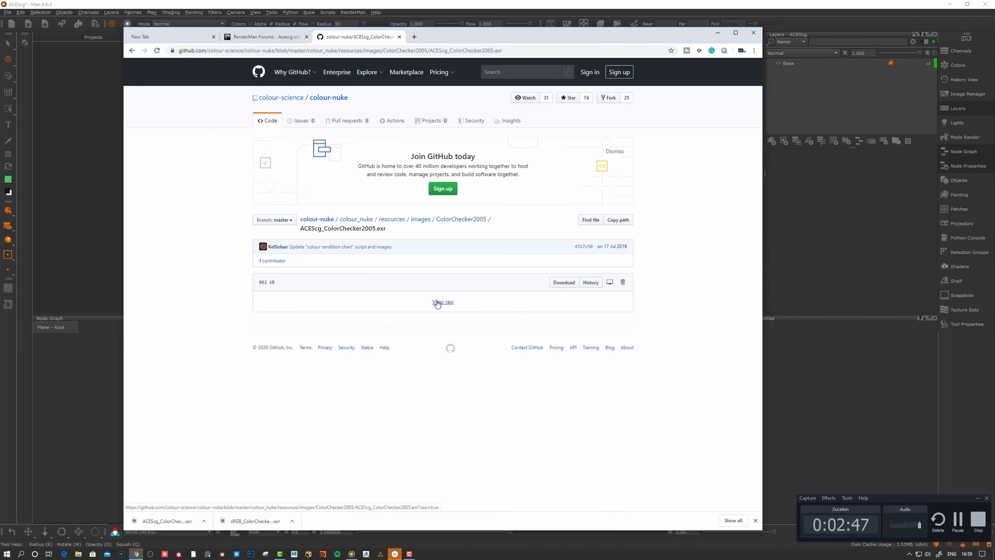
click(555, 283)
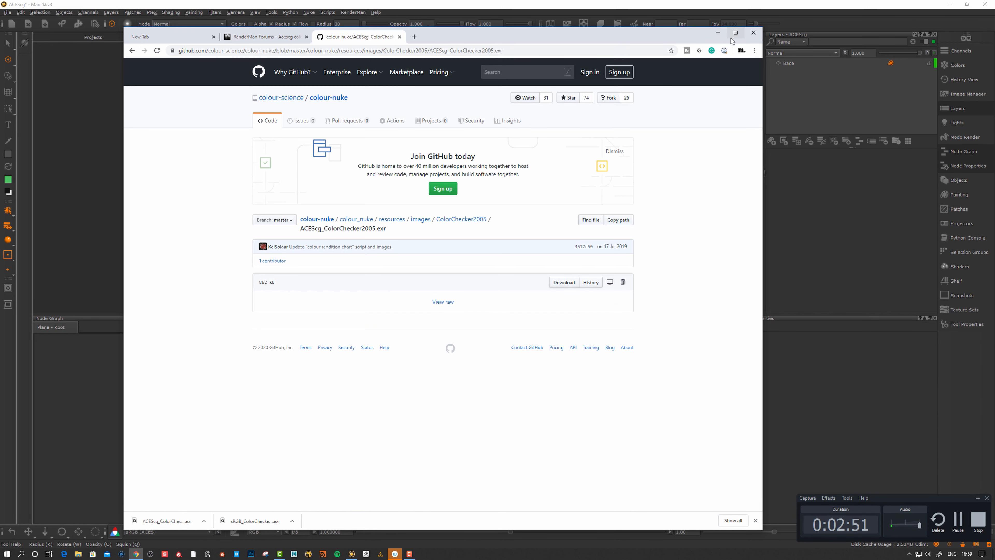
click(718, 34)
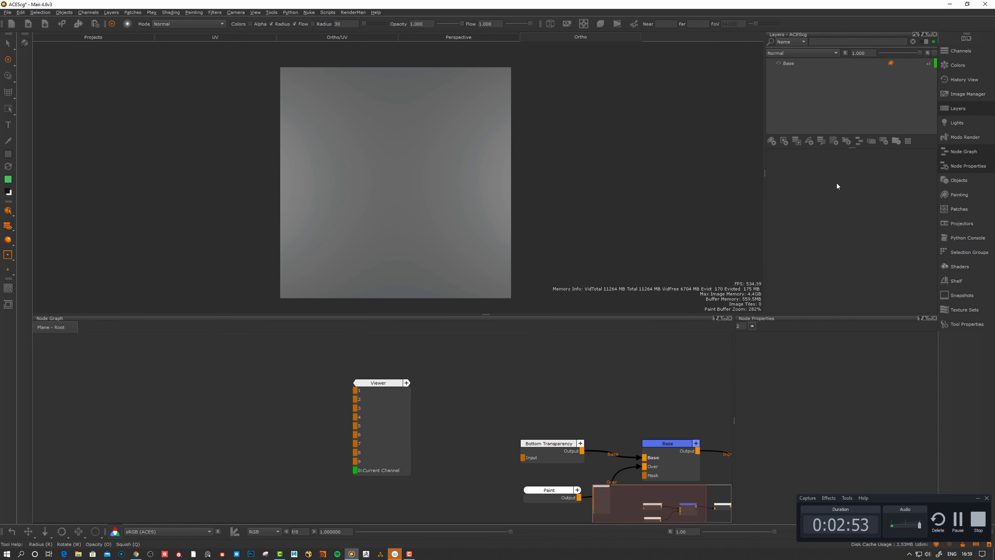
Load ACEScg_ColorChecker2005.exr from Desktop/aces into the Image Manager with alpha set to Remove
click(968, 94)
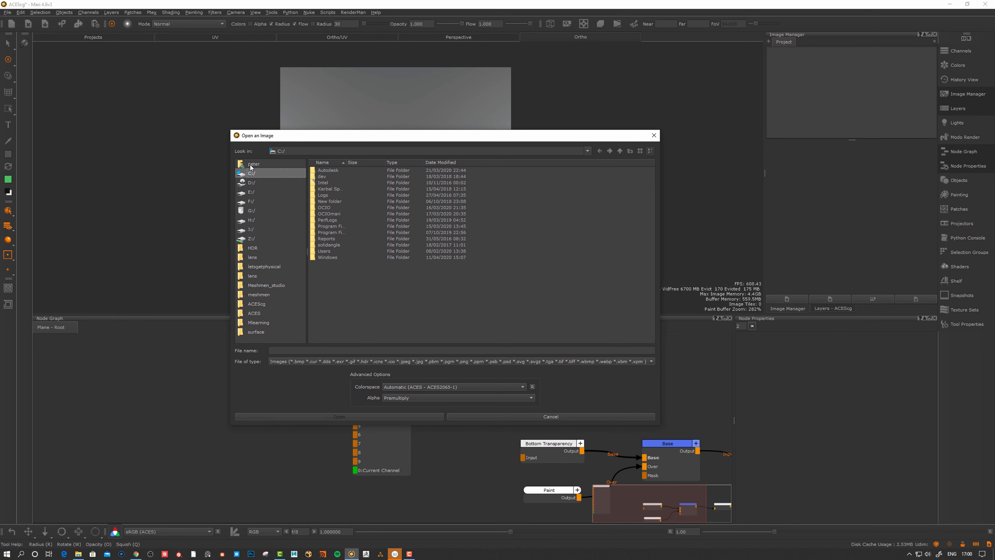
click(251, 167)
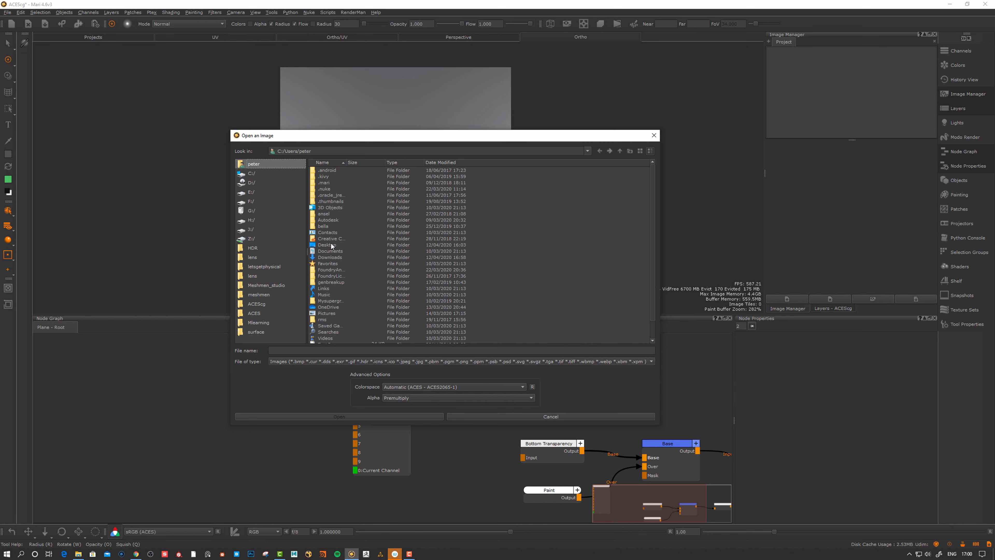
double_click(329, 245)
double_click(324, 171)
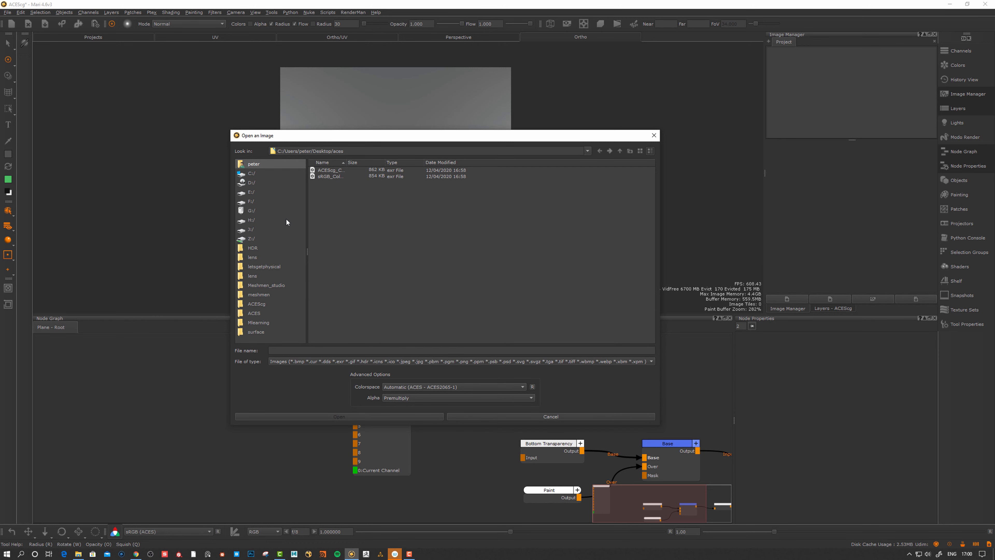
drag(347, 161, 382, 162)
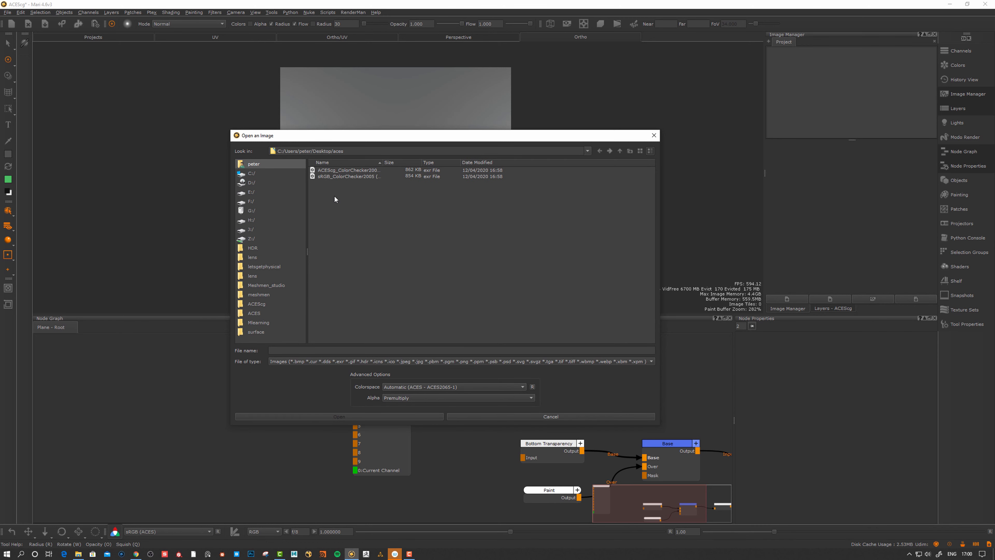
click(371, 170)
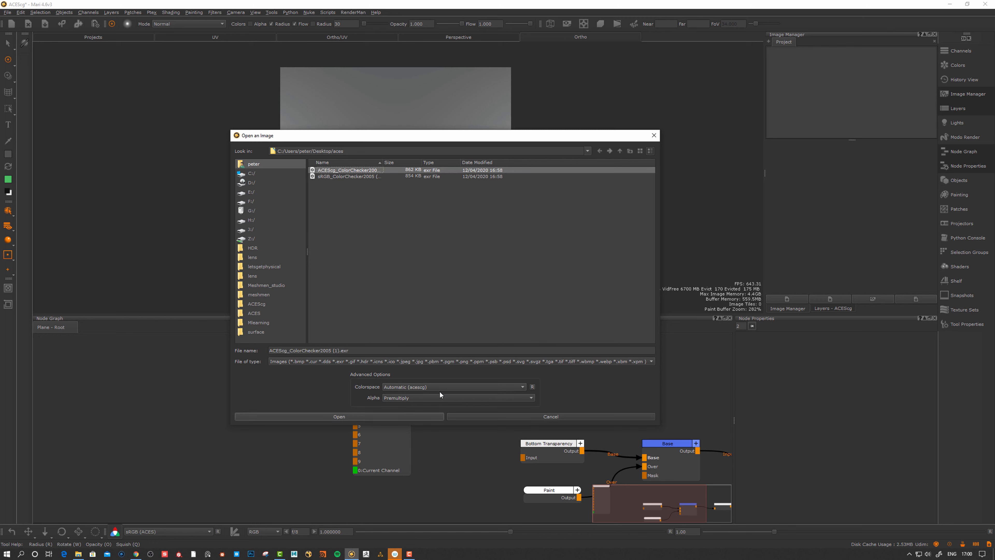
click(396, 397)
click(394, 406)
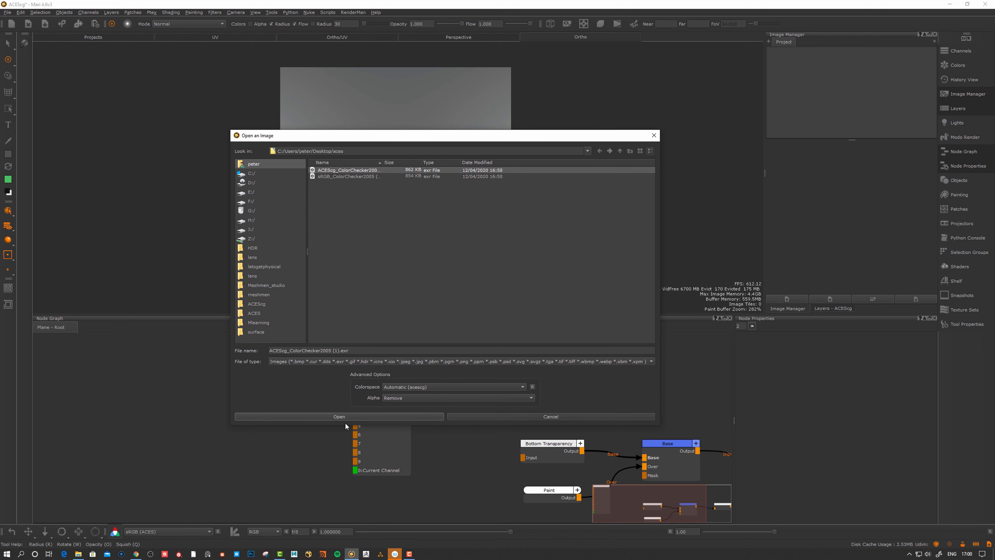
click(340, 417)
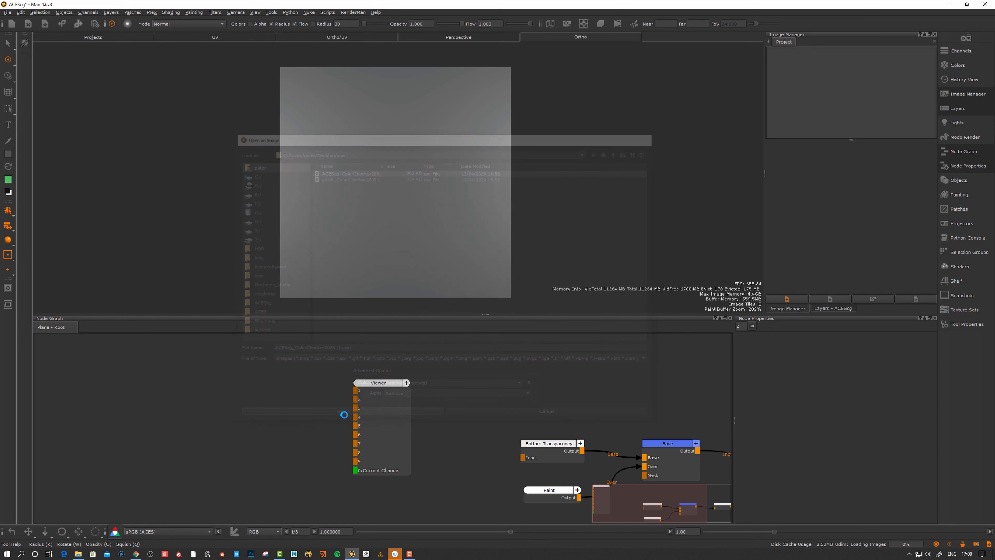
Place the ACEScg chart over the plane, scale it to fit, and project it
mouse_move(785, 72)
mouse_down()
mouse_move(484, 182)
mouse_move(439, 176)
mouse_up()
ctrl+shift+drag(311, 178, 267, 171)
mouse_move(490, 177)
ctrl+shift+mouse_down()
mouse_move(383, 177)
mouse_move(422, 194)
ctrl+shift+mouse_up()
key(apostrophe)
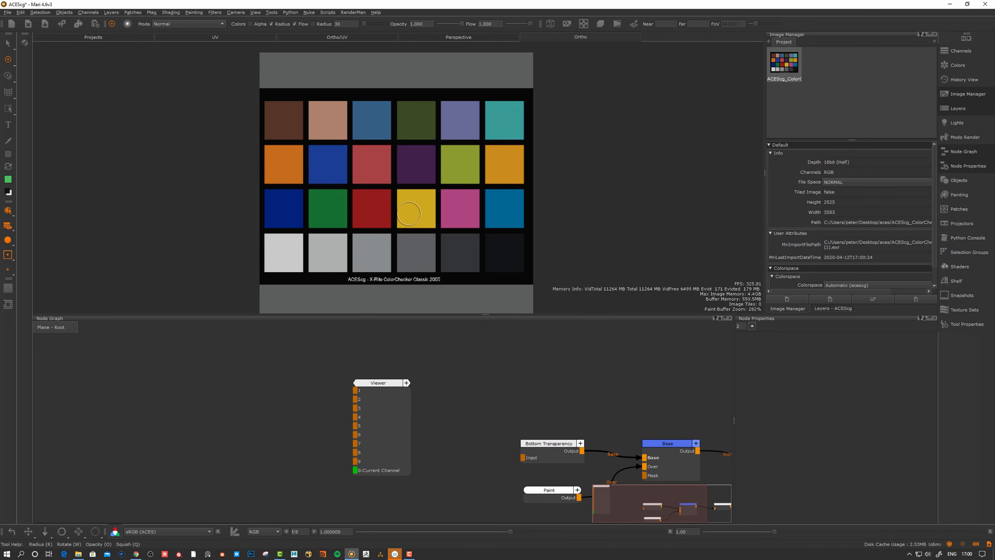
Frame the projected chart and switch off the view transform to compare raw colours
alt+right_drag(388, 215, 393, 220)
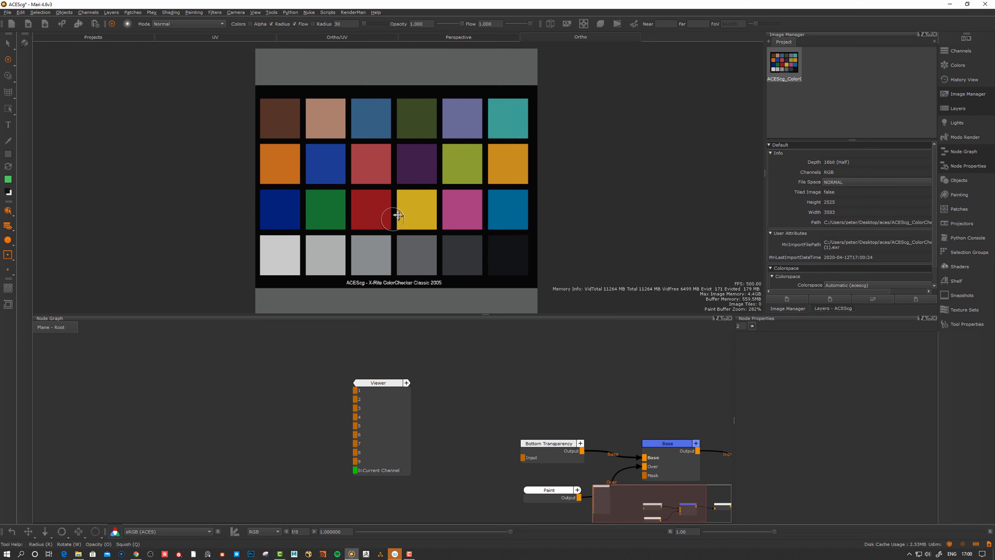
alt+middle_drag(387, 226, 395, 219)
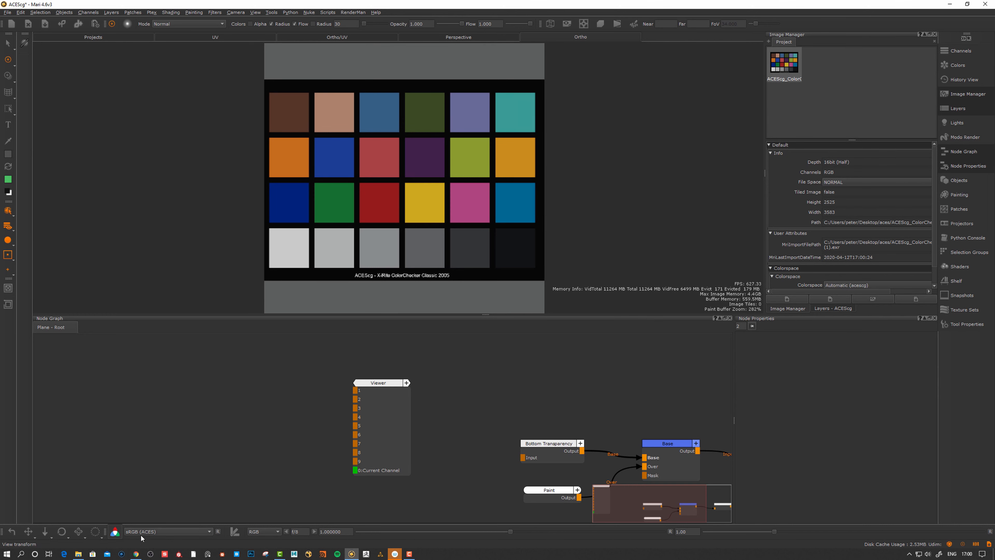
click(115, 532)
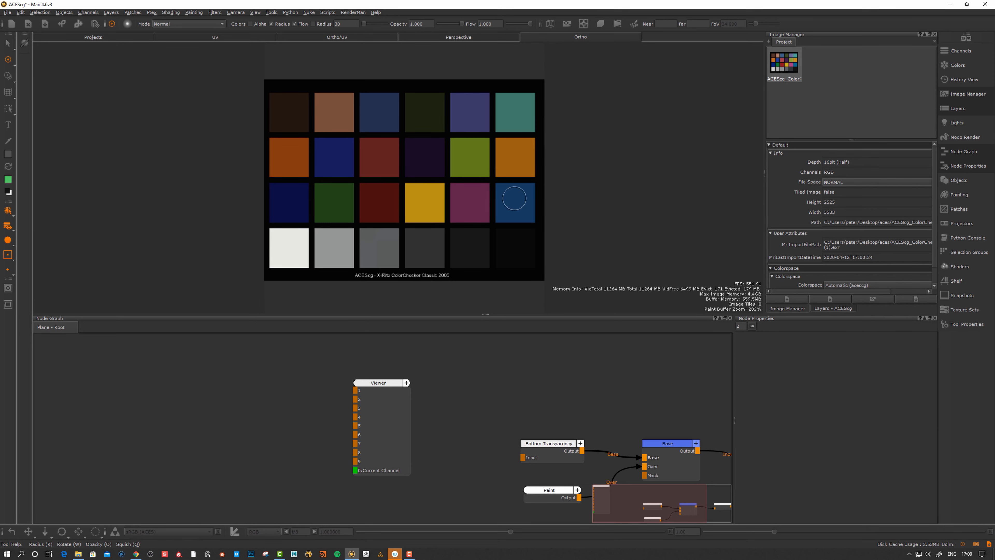
Turn the view transform back on and add a new paint layer above Base
click(115, 532)
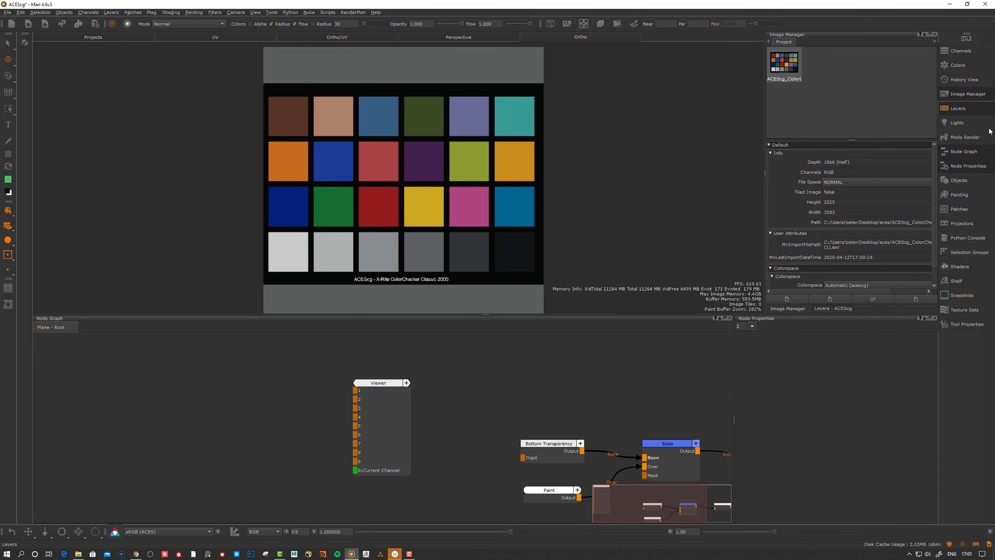
click(961, 110)
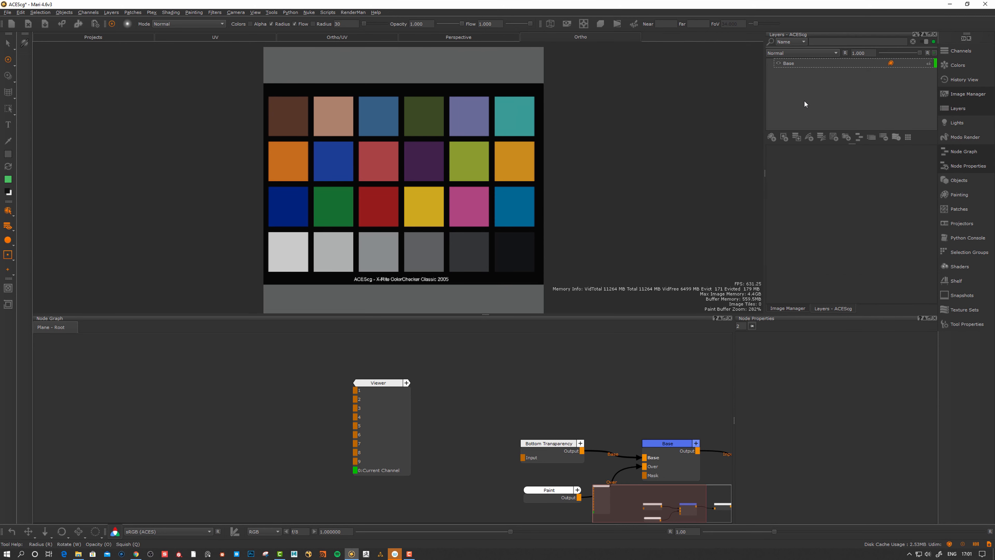
click(796, 64)
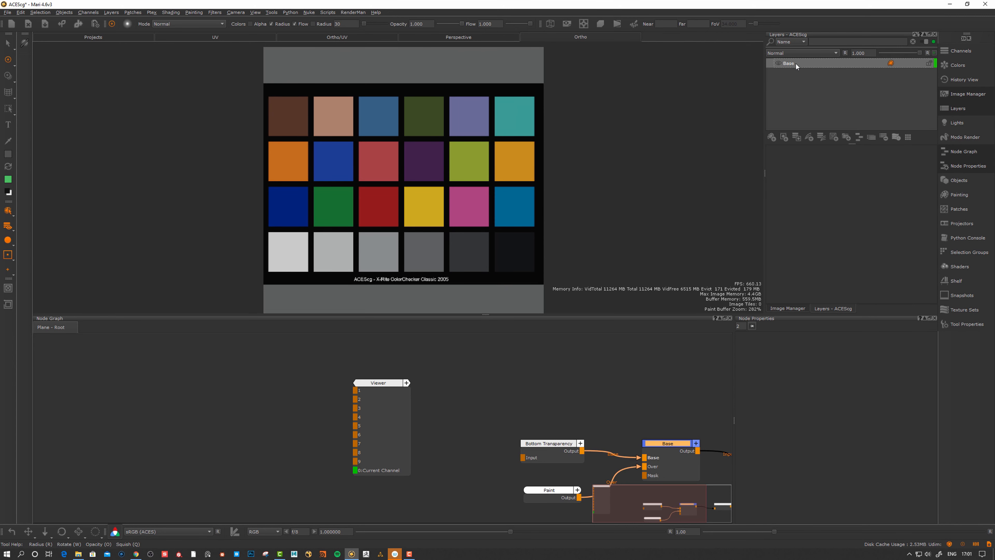
click(772, 137)
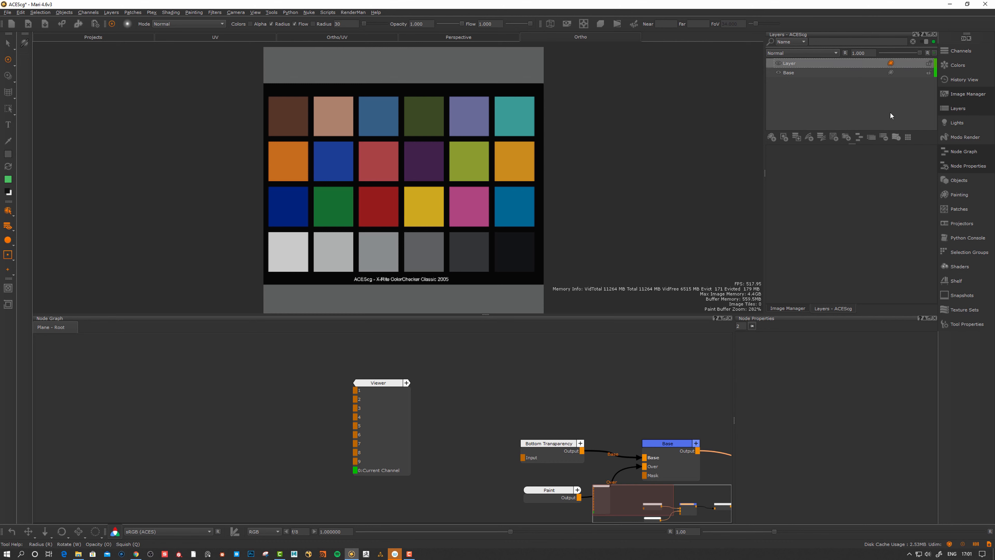
Reframe the view and place the ACEScg chart over the plane again
alt+middle_drag(659, 146, 656, 146)
alt+right_drag(657, 145, 649, 146)
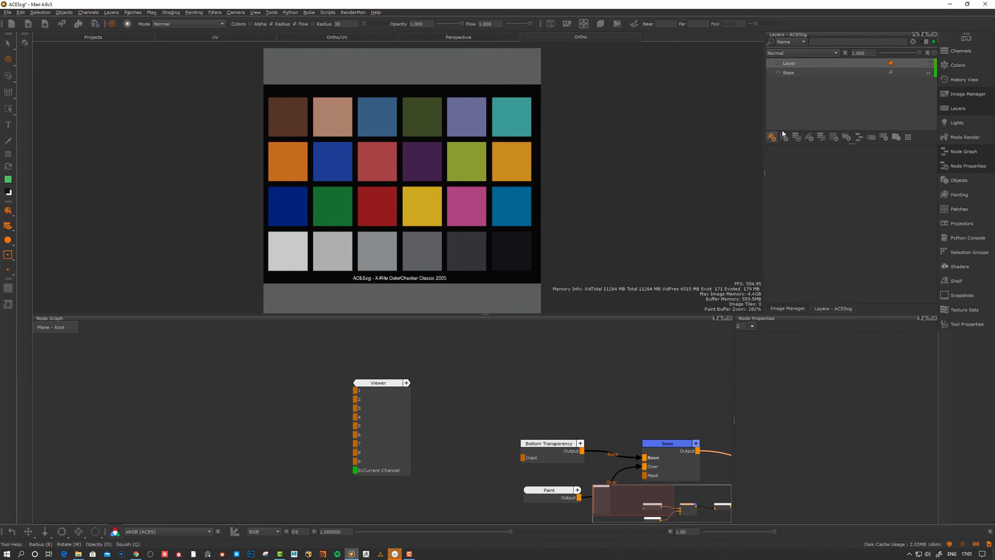
alt+middle_drag(649, 149, 655, 142)
alt+right_drag(655, 142, 643, 143)
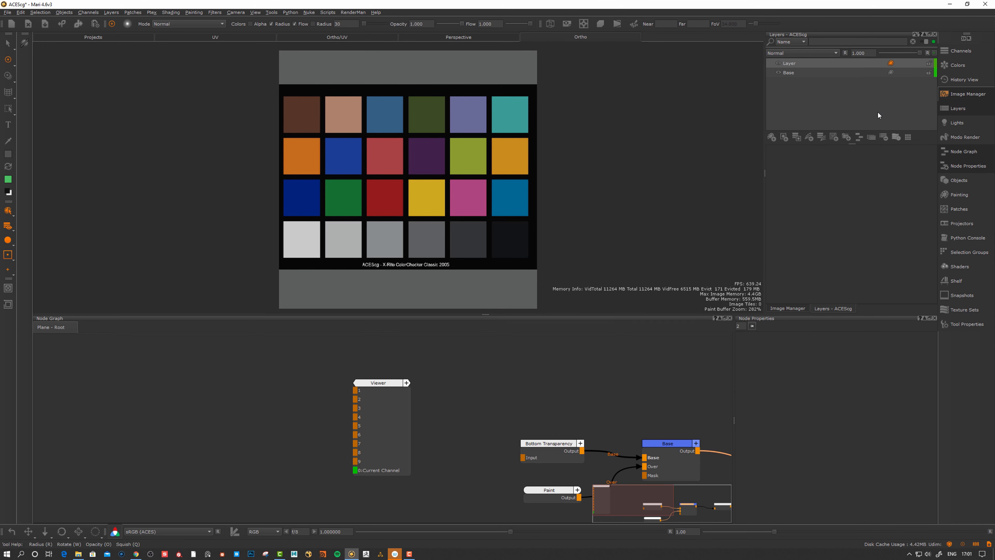
click(790, 72)
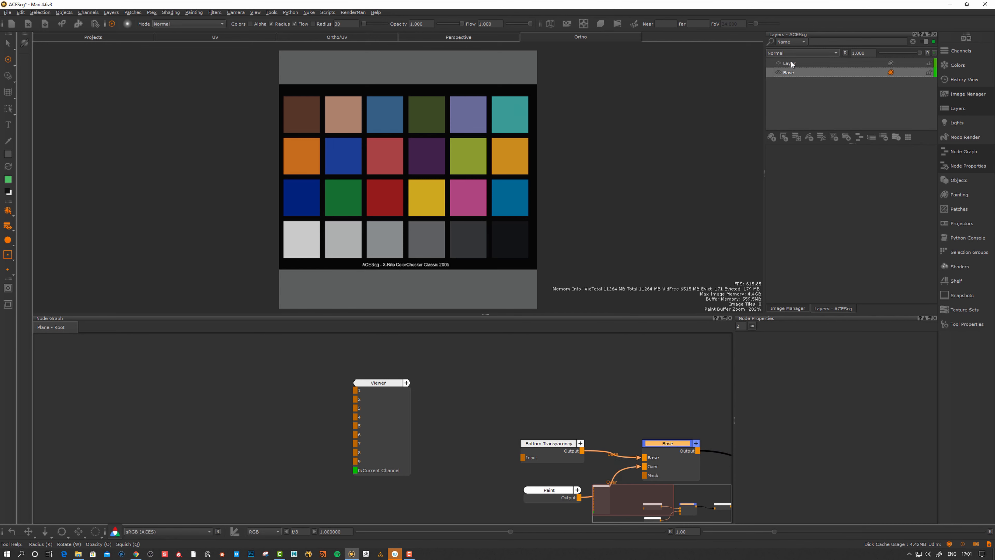
click(792, 62)
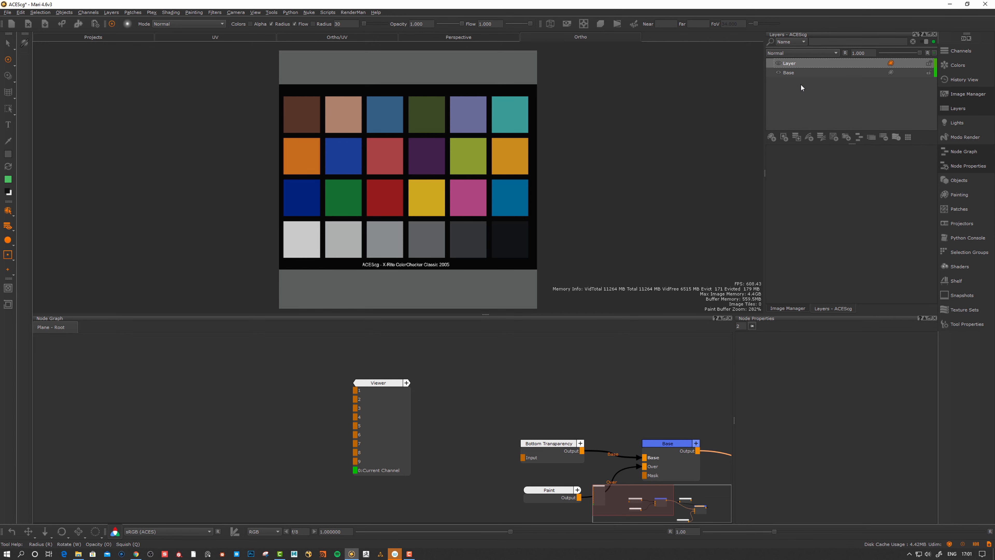
click(793, 72)
drag(774, 78, 471, 162)
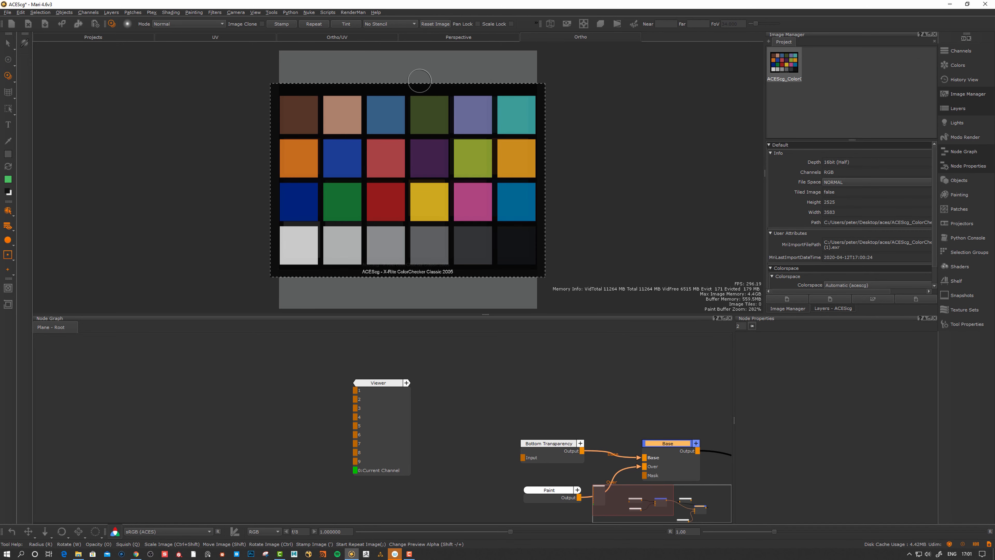
Return to the Image Manager and bring up Open an Image on the aces folder
click(973, 108)
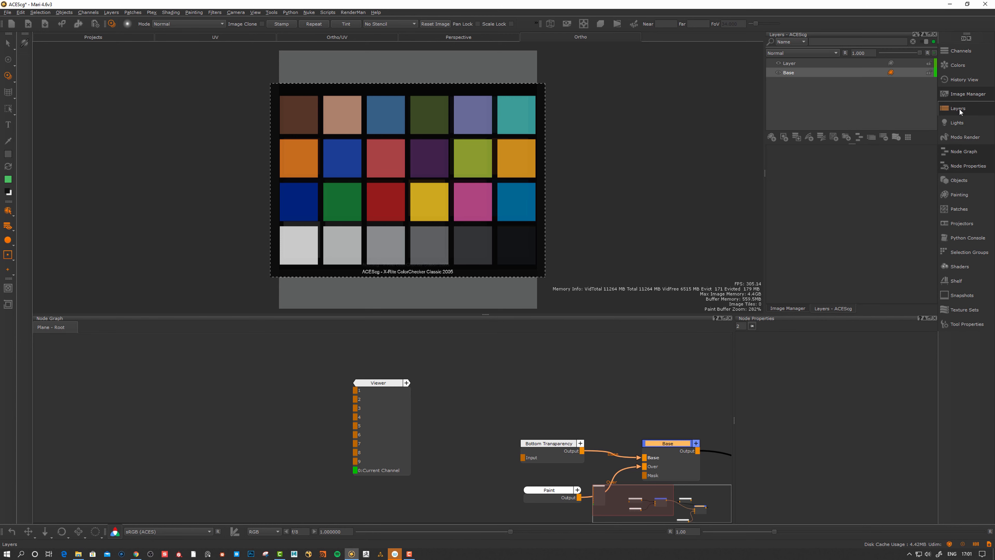
click(787, 308)
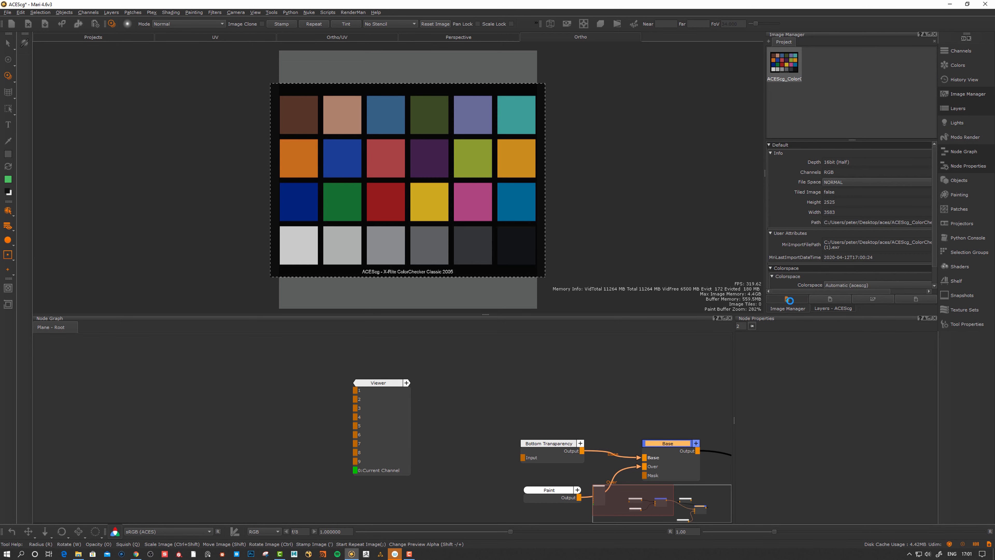
click(788, 299)
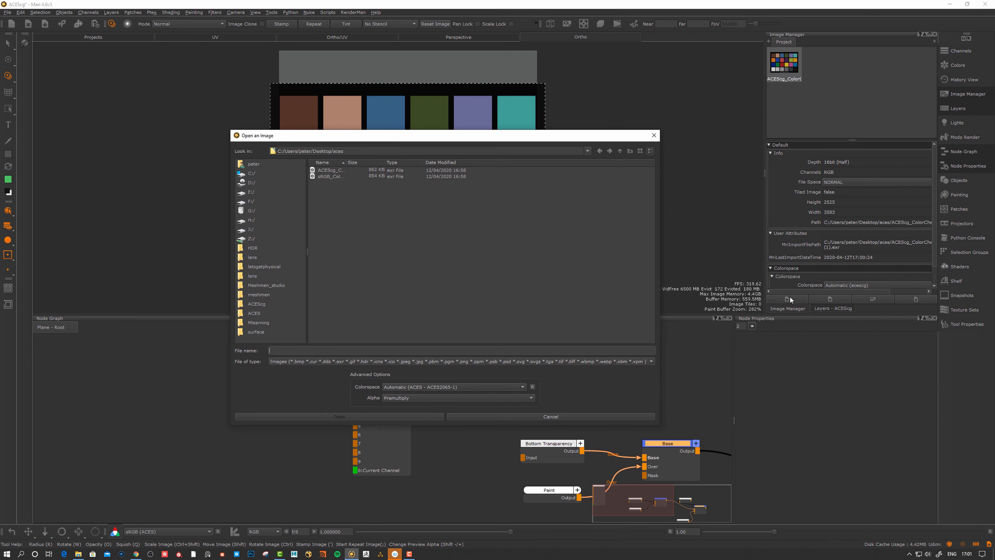
Load sRGB_ColorChecker2005 (2).exr from the aces folder as a second image
click(333, 177)
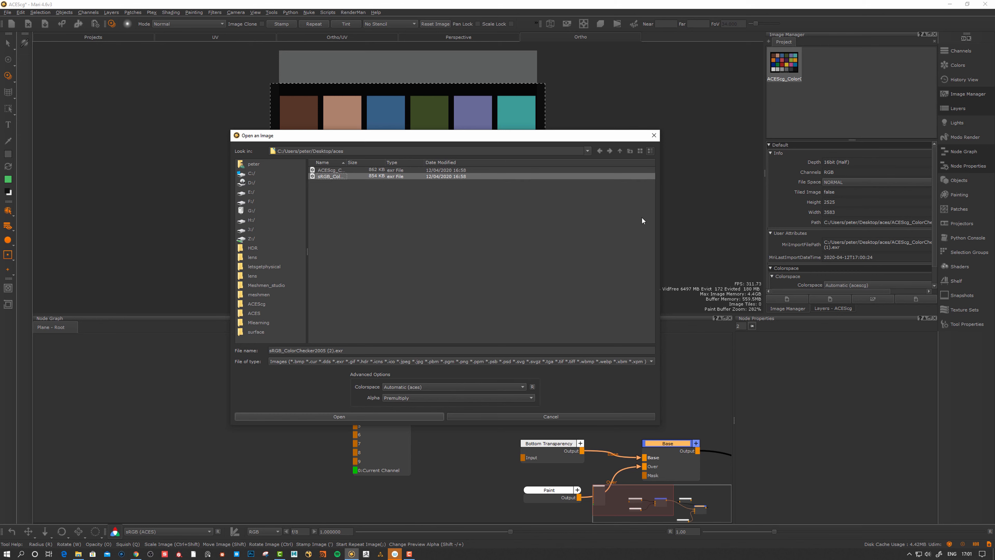
click(344, 417)
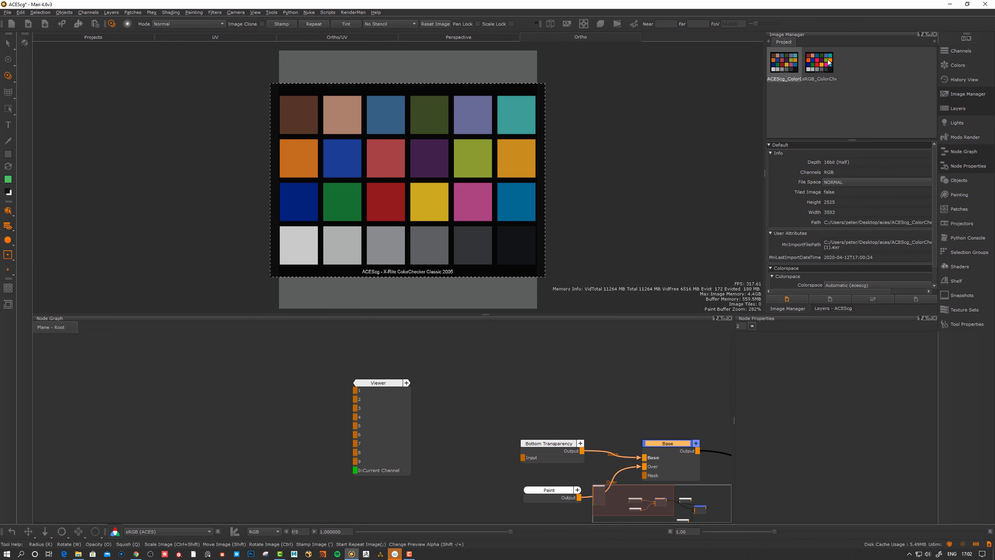
Rename the new paint layer above Base to linearSRGB, then return to the Image Manager
click(959, 109)
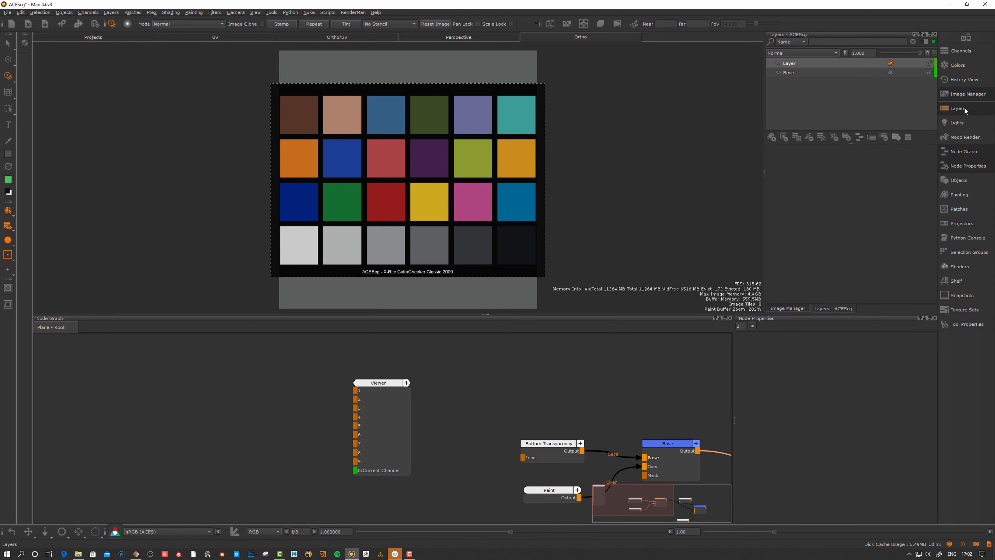
click(966, 111)
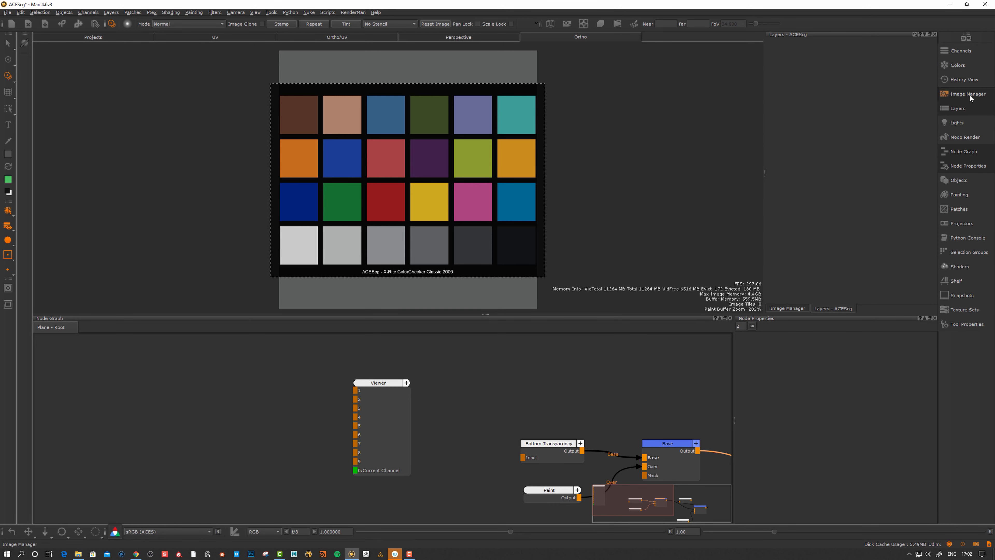
click(966, 95)
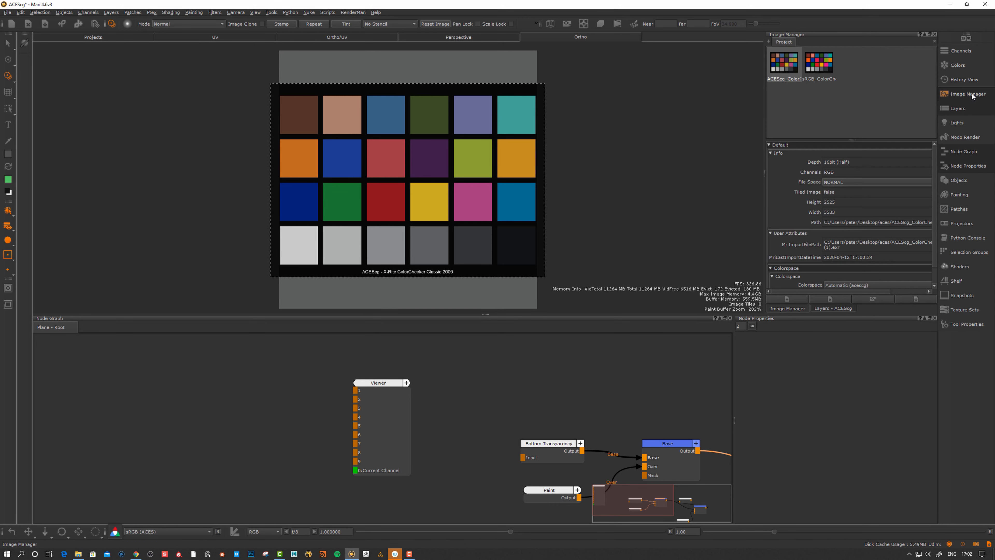
click(958, 108)
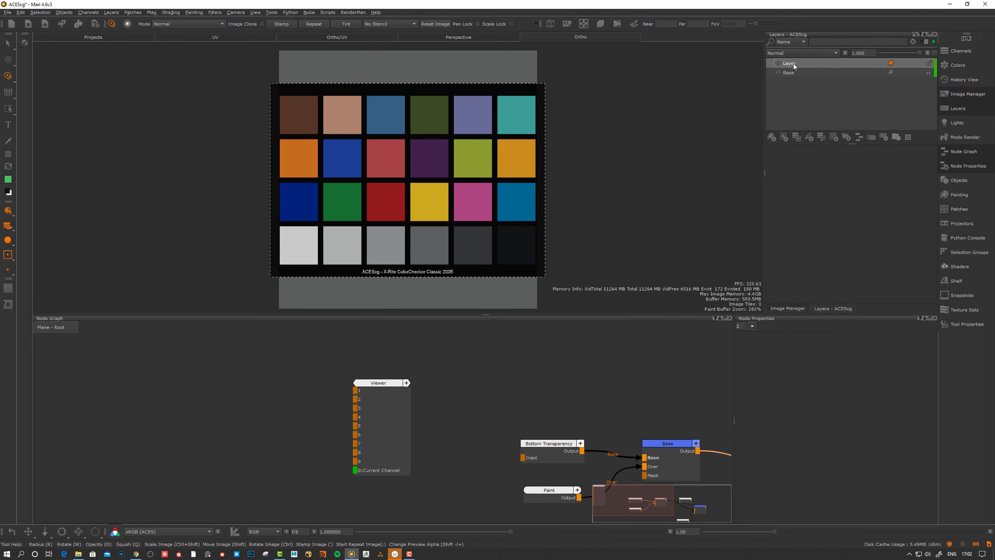
double_click(802, 64)
text(linearSRGB)
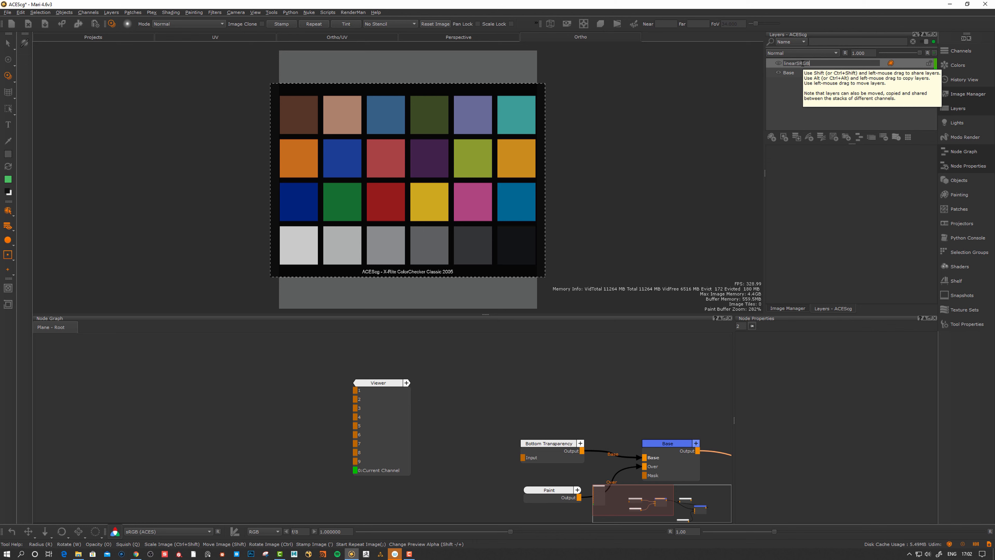
key(Return)
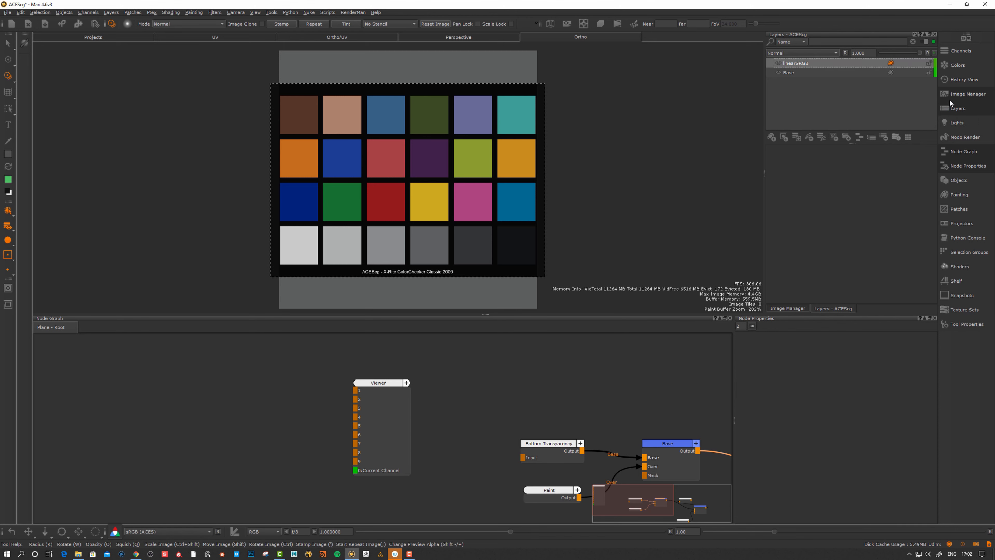
click(958, 94)
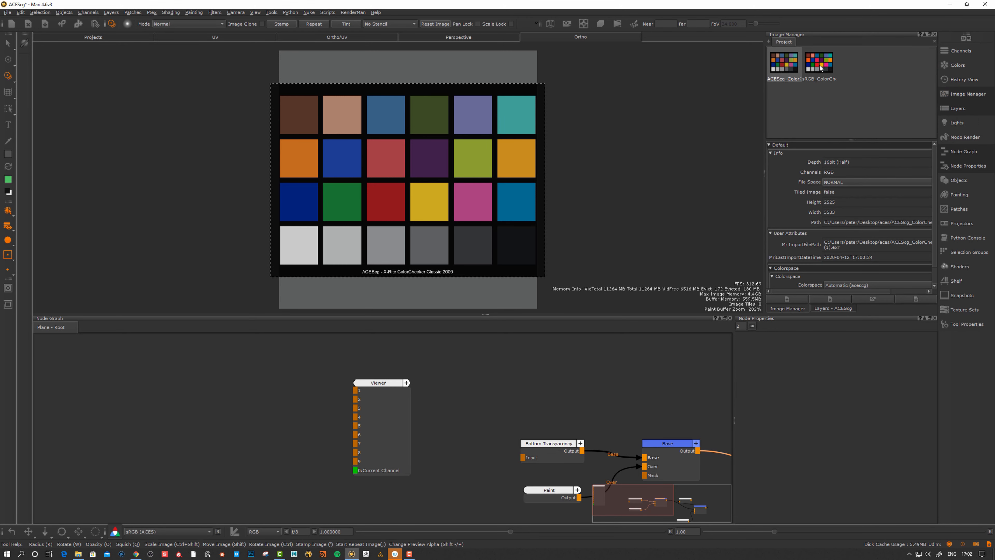
Place the sRGB ColorChecker over the plane, stamp it, and bake it onto linearSRGB
drag(819, 63, 571, 125)
drag(483, 131, 483, 132)
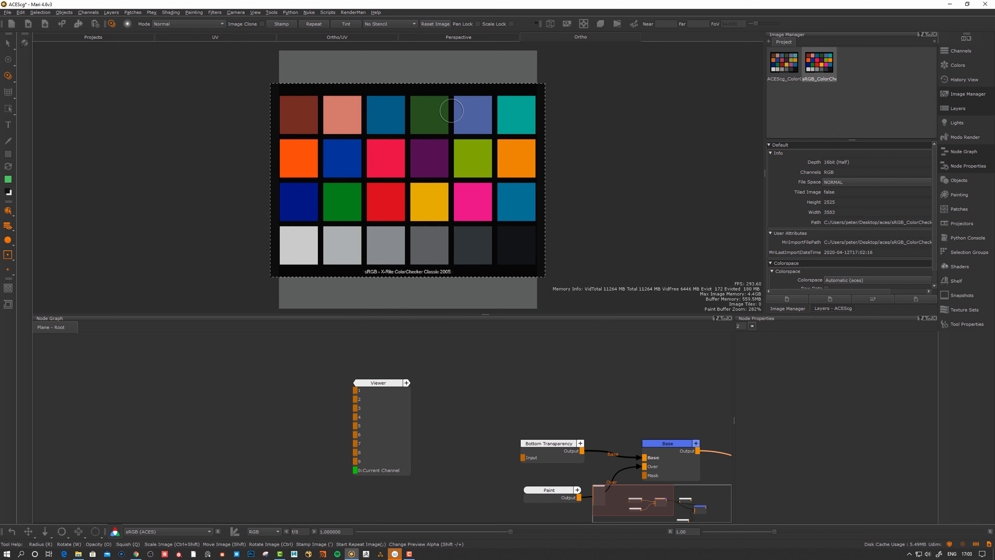
click(280, 26)
key(p)
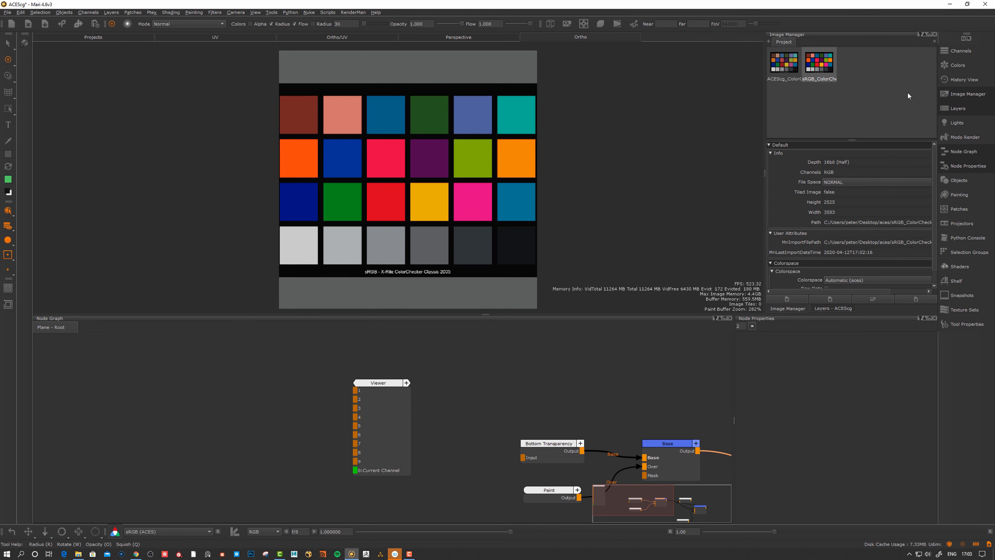
Set the linearSRGB layer opacity to 1.000
click(957, 108)
click(790, 64)
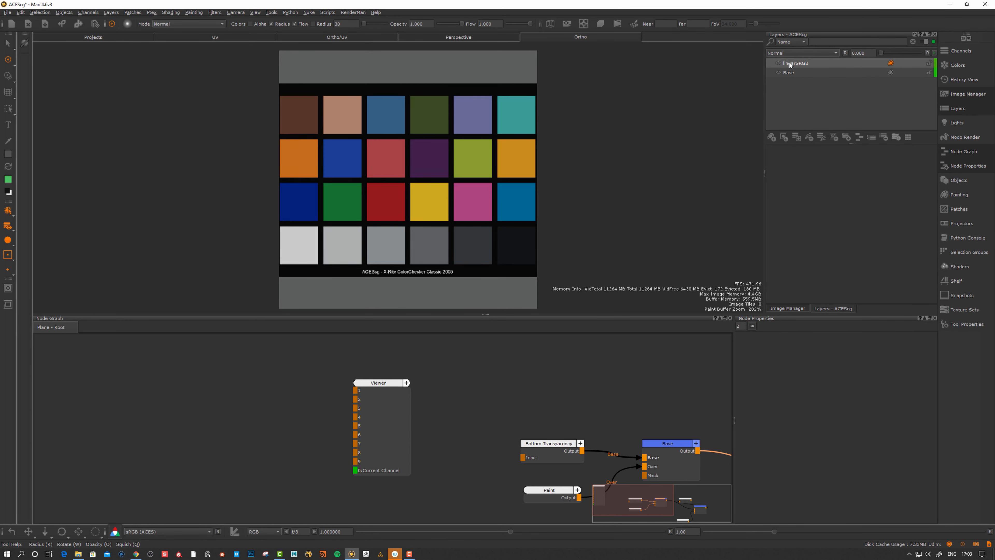
drag(790, 63, 921, 59)
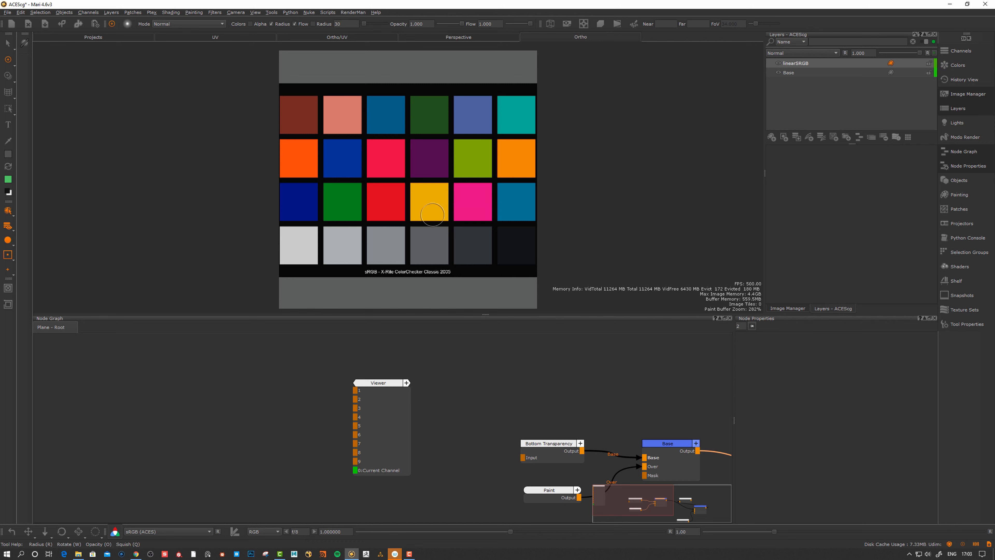
click(795, 64)
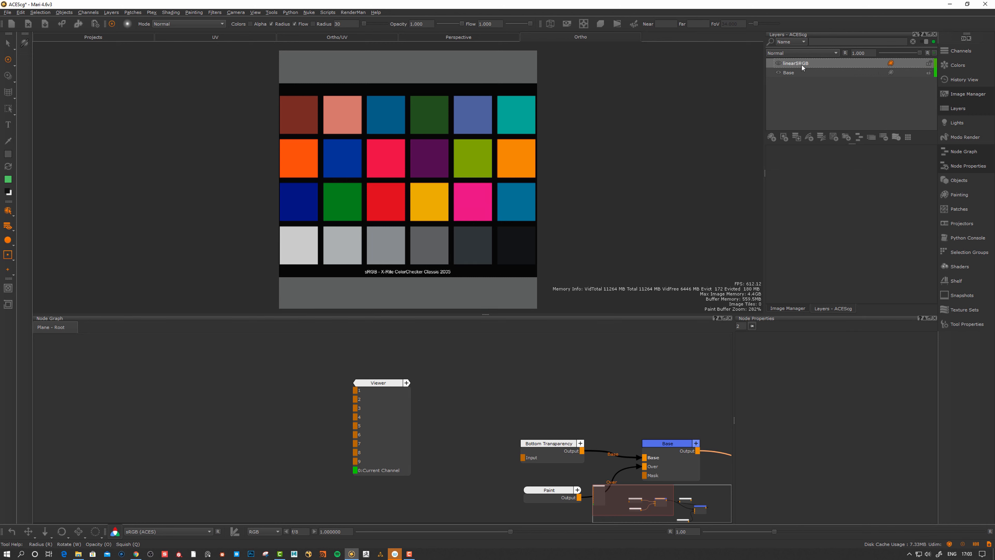
Start importing another image and choose the sRGB ColorChecker EXR file
click(961, 95)
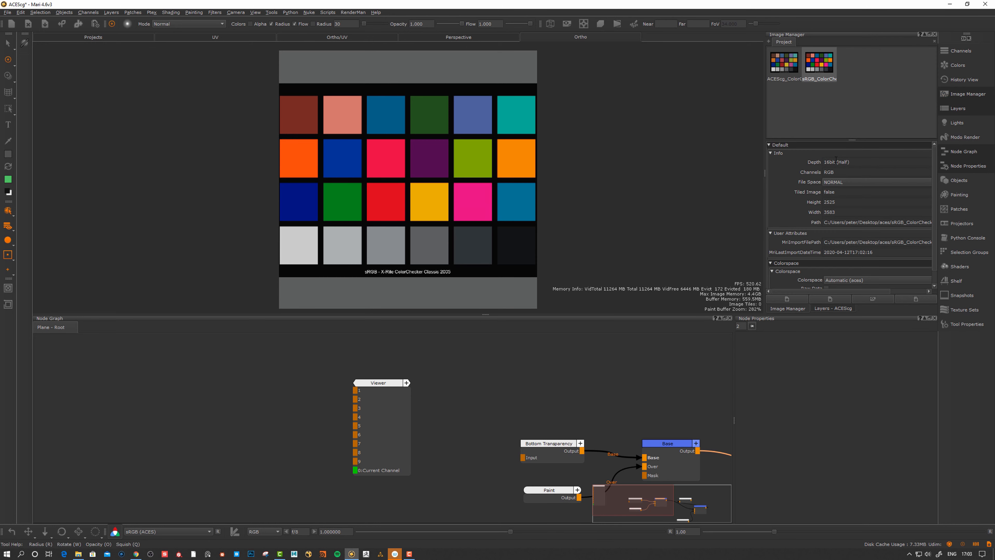
click(787, 299)
click(327, 176)
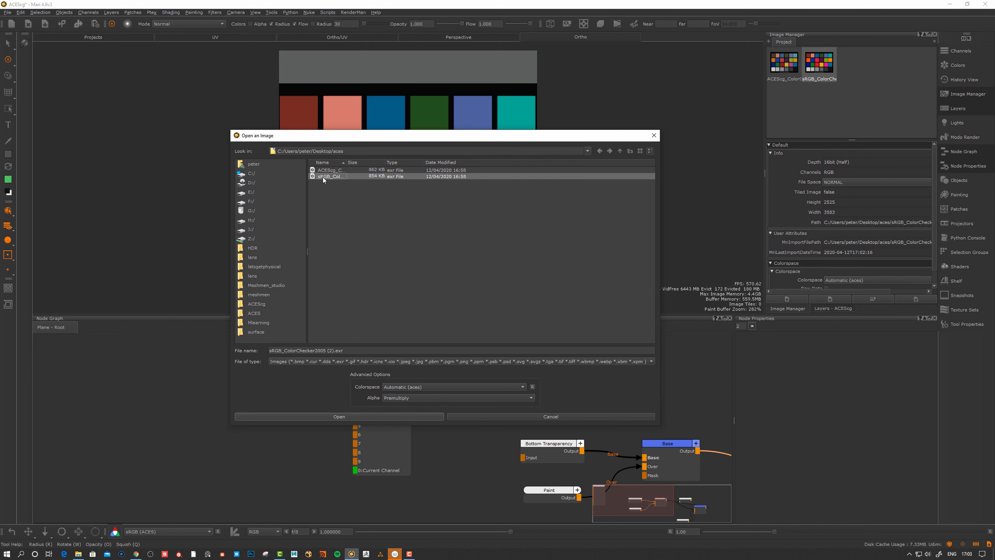
Import the sRGB ColorChecker EXR with colorspace Utility - Linear - sRGB
click(412, 387)
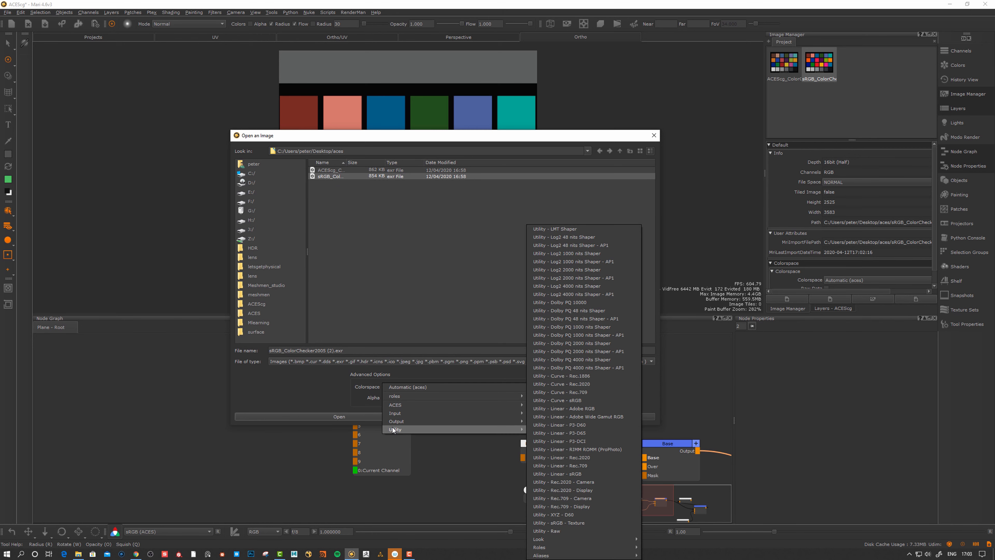
mouse_move(401, 419)
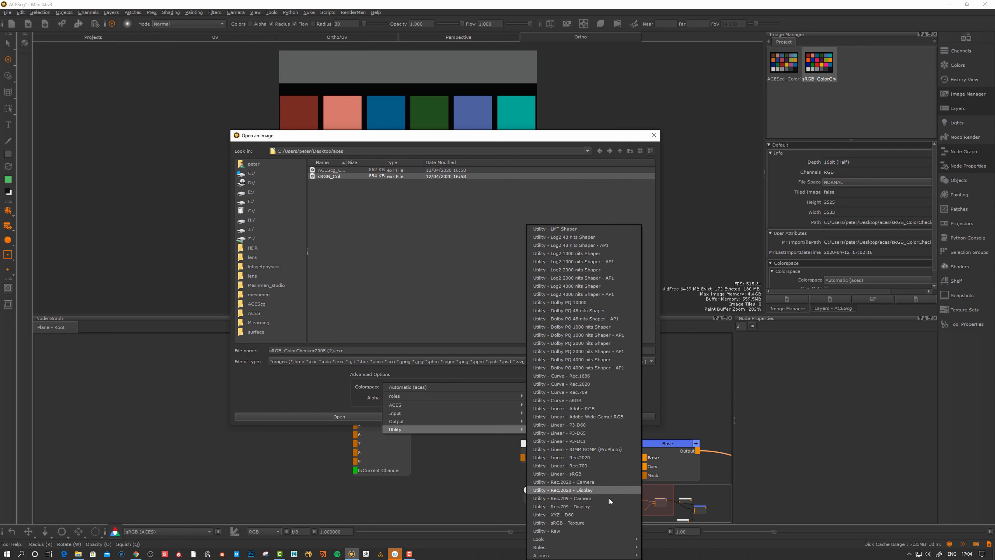
click(573, 473)
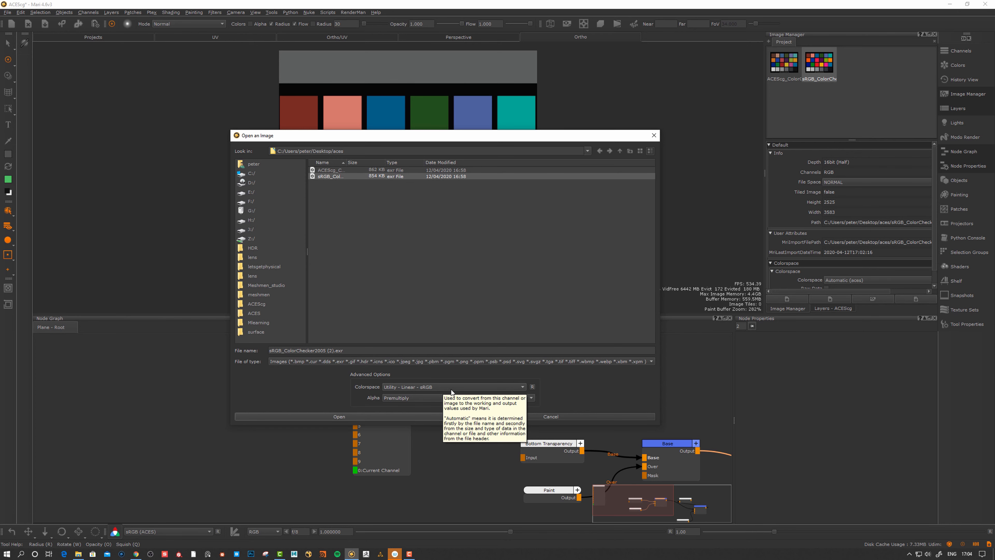
click(340, 417)
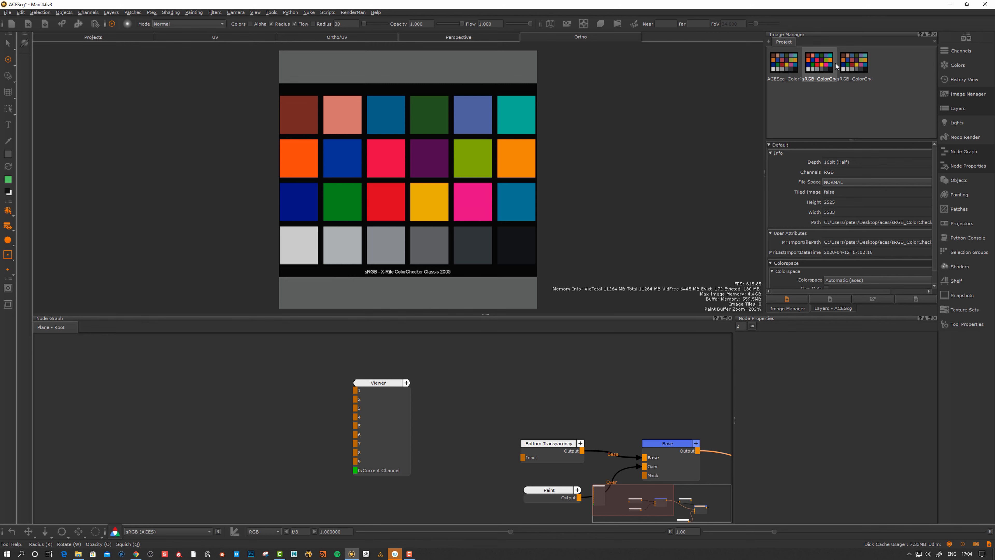
Stamp the Utility - Linear - sRGB ColorChecker over the plane and bake it onto the layer
click(856, 65)
drag(851, 76, 654, 200)
drag(441, 200, 439, 201)
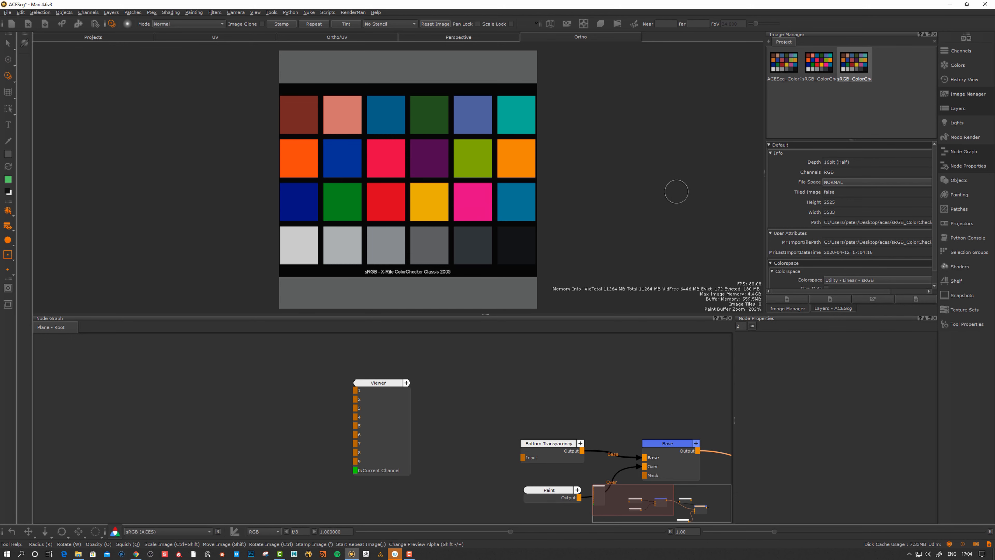
click(284, 24)
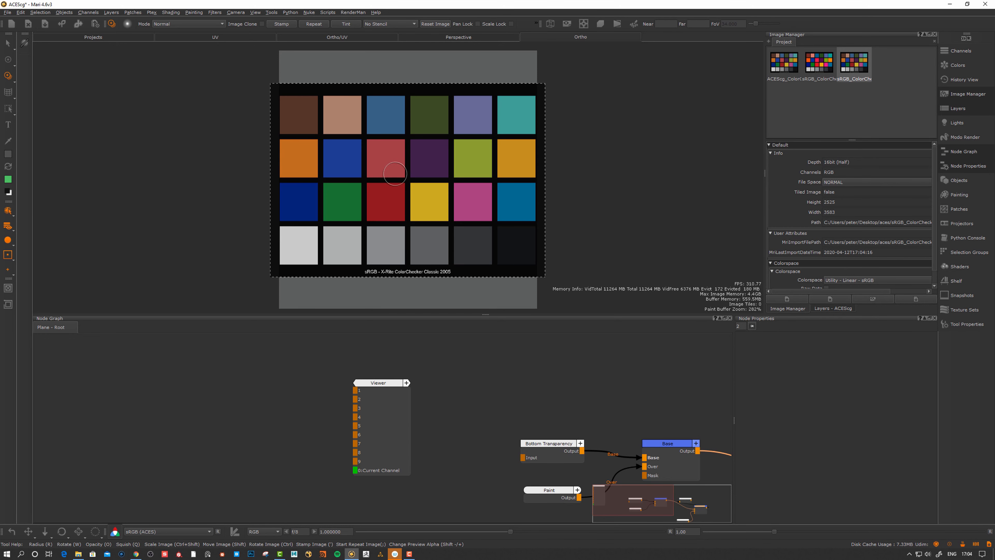
key(b)
key(ctrl+z)
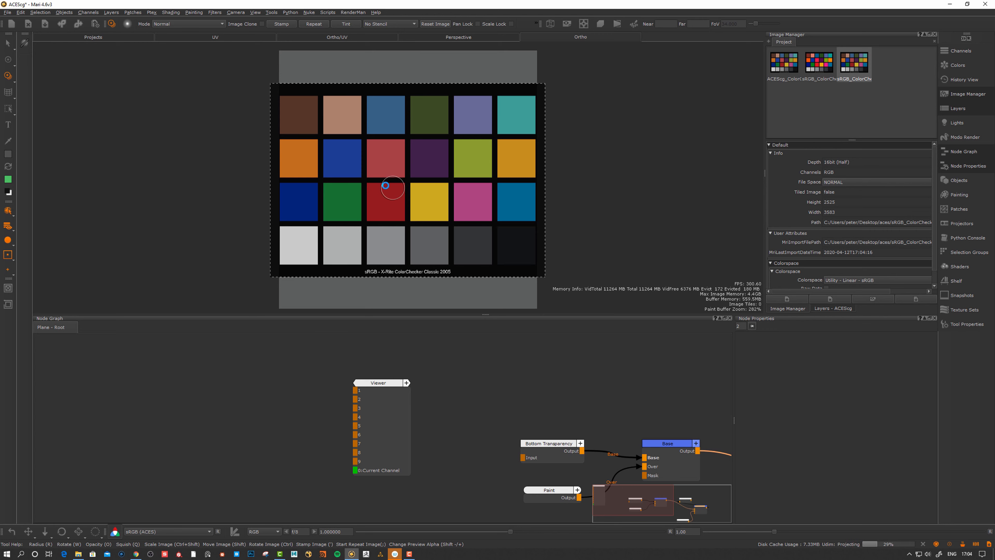
Compare the colour patches by fading linearSRGB layer opacity to 0 and back to 1.000
alt+right_drag(385, 190, 523, 177)
alt+middle_drag(478, 176, 457, 191)
alt+right_drag(458, 191, 475, 190)
alt+middle_drag(475, 190, 476, 171)
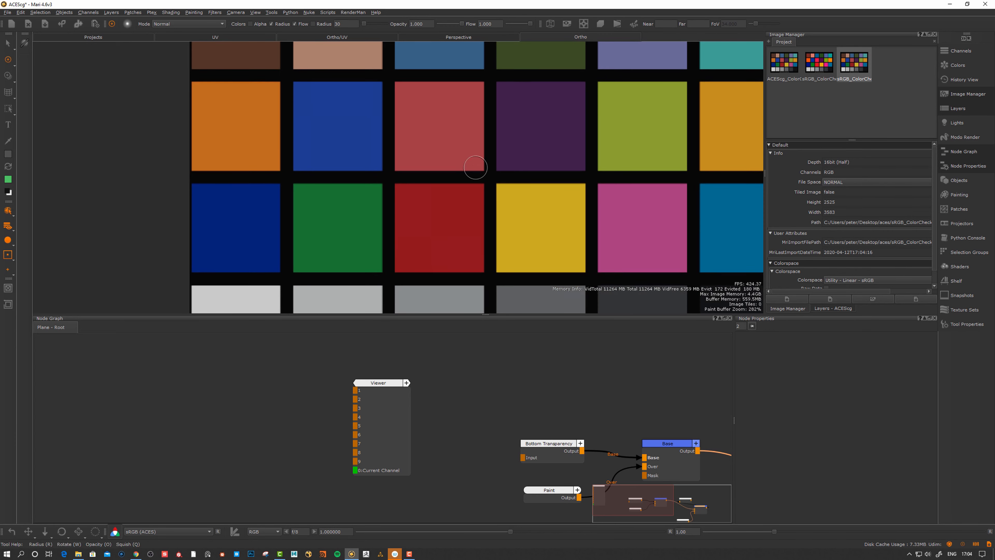
alt+right_drag(475, 171, 491, 178)
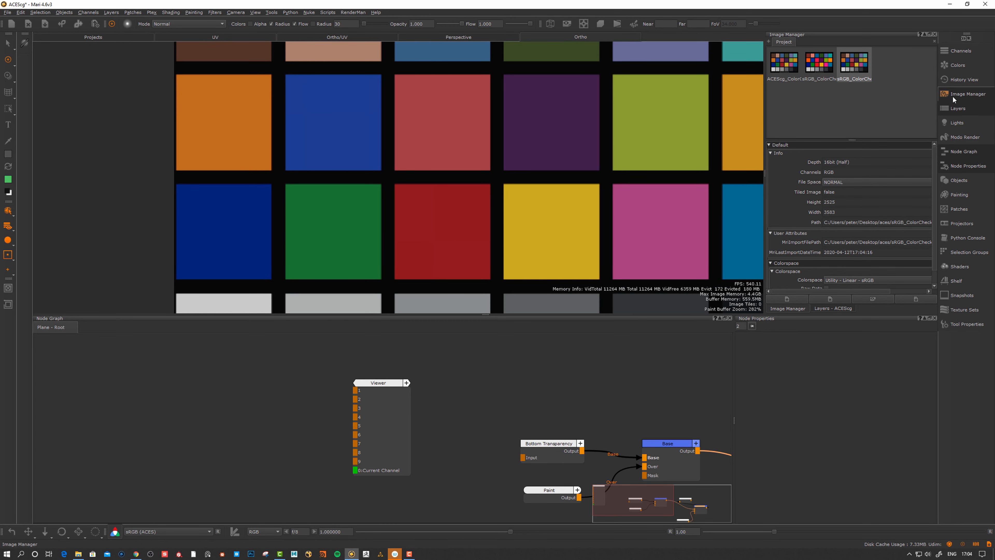
click(961, 95)
click(958, 108)
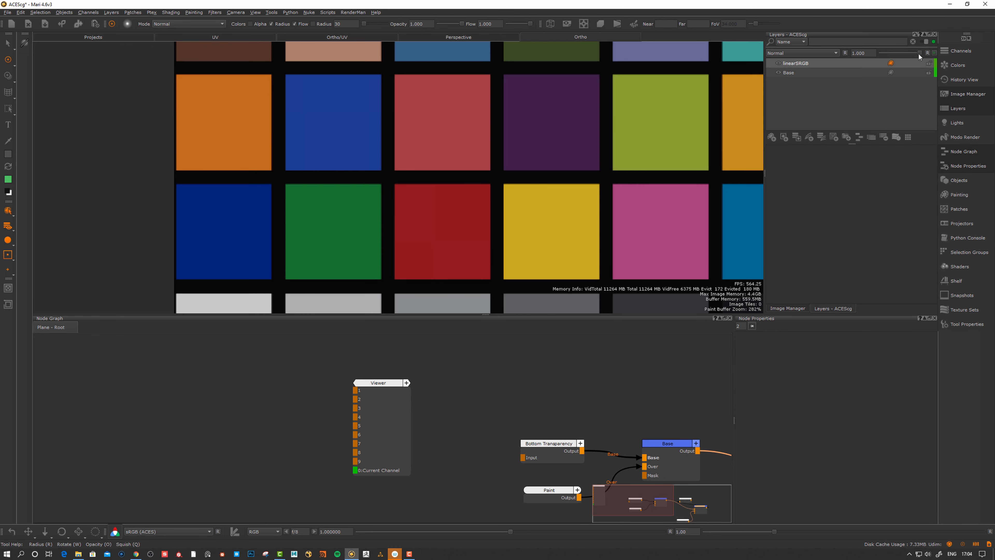
drag(920, 53, 789, 57)
mouse_move(993, 58)
mouse_down()
mouse_move(828, 58)
mouse_move(990, 64)
mouse_up()
Check the colorspaces of the linear sRGB and Automatic (aces) sRGB charts in the image manager
alt+middle_drag(579, 169, 560, 167)
alt+right_drag(560, 167, 533, 165)
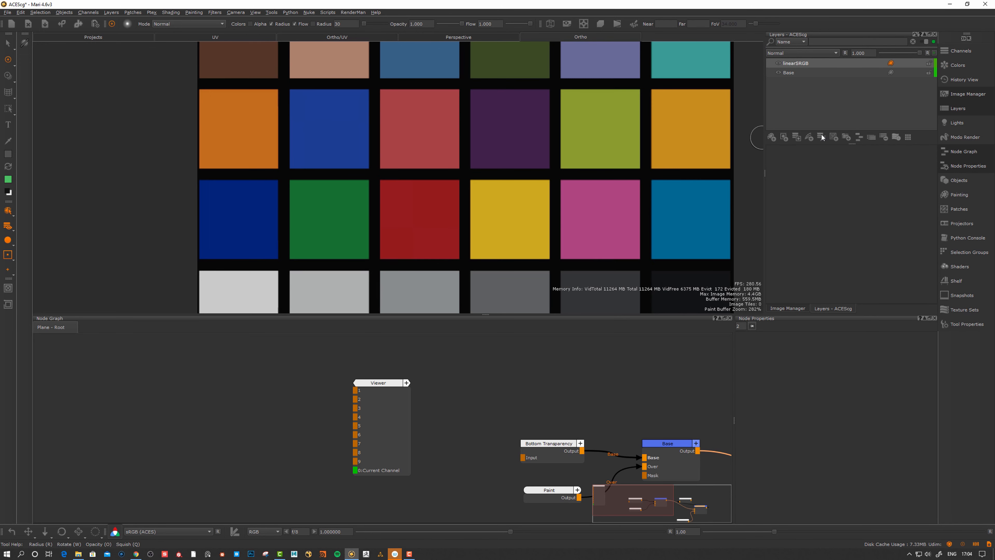
click(968, 94)
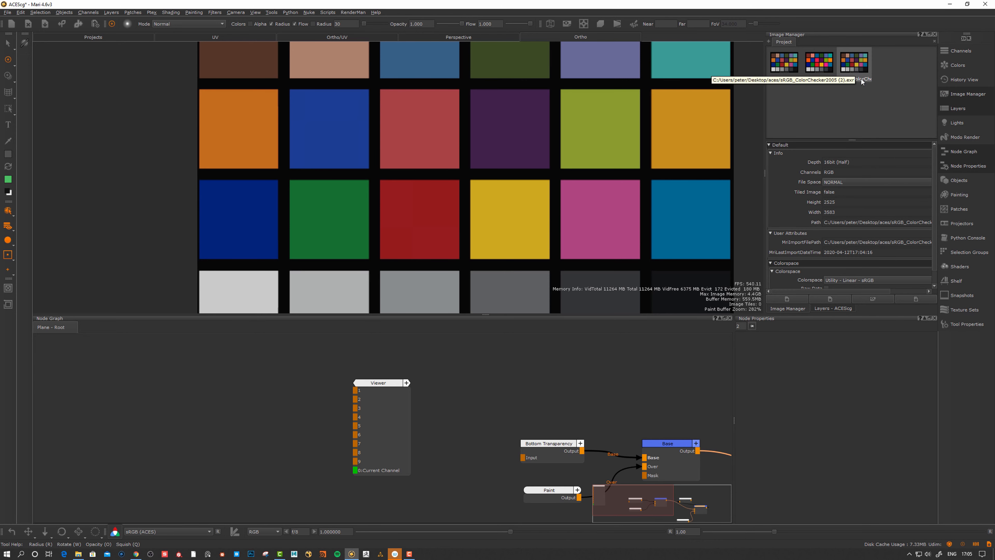
click(854, 65)
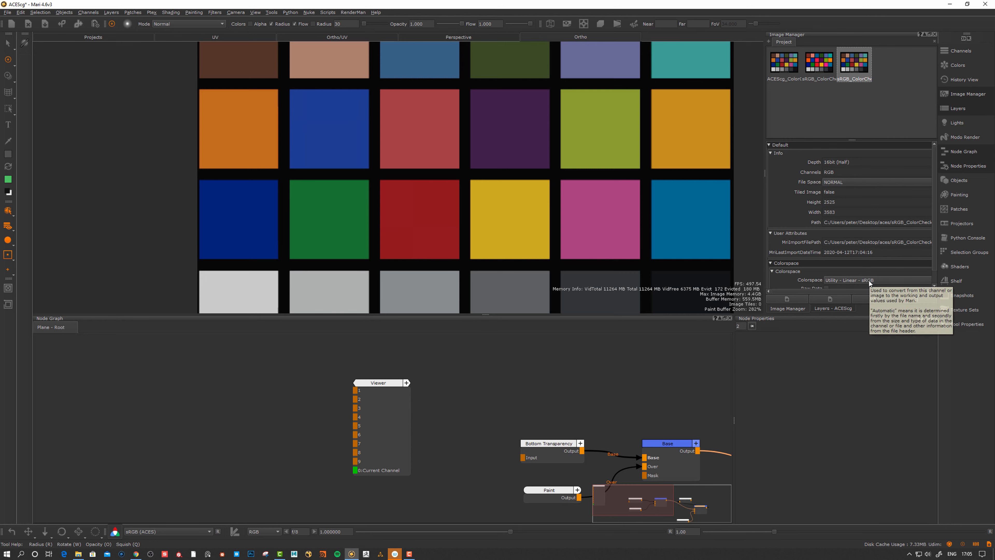
click(822, 63)
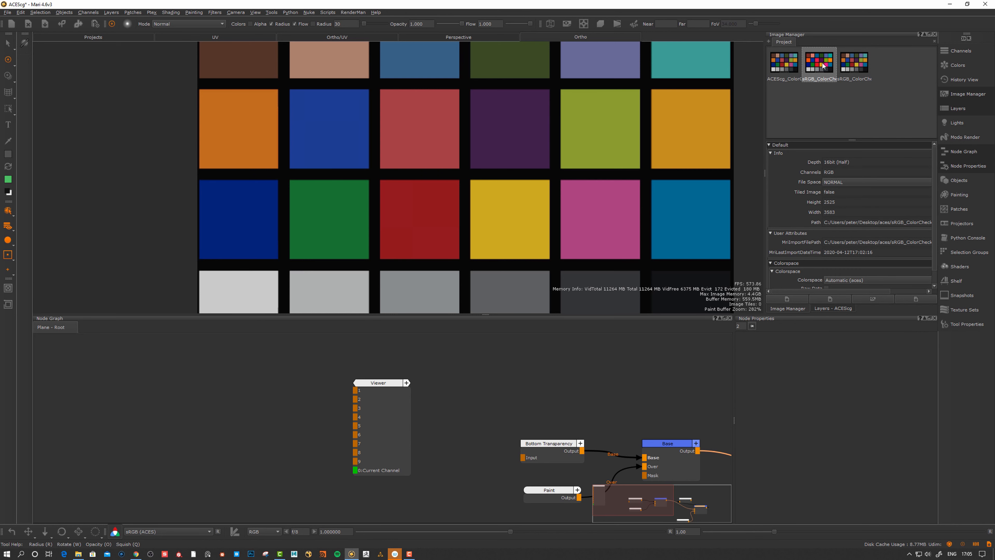
Open Project Settings from the File menu
click(9, 13)
mouse_move(21, 63)
click(114, 62)
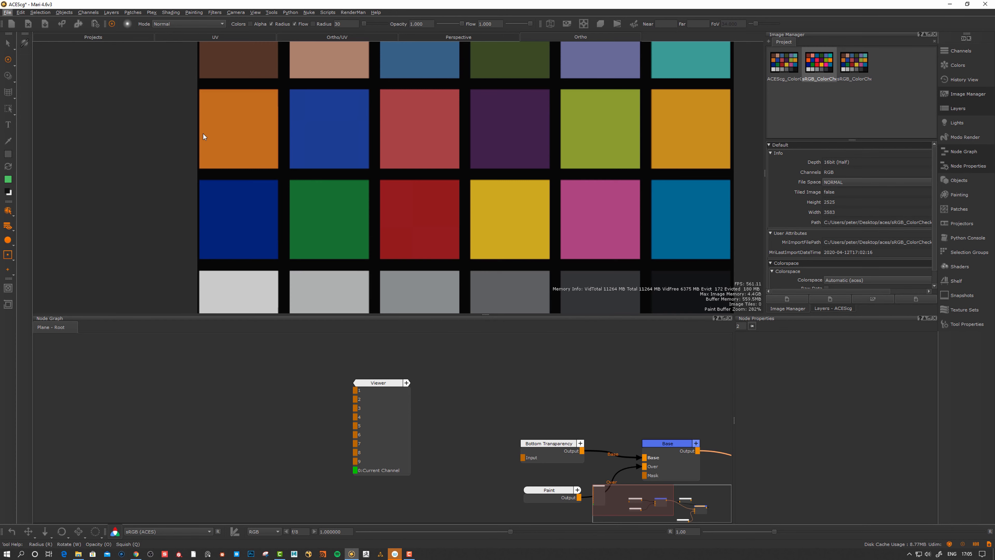
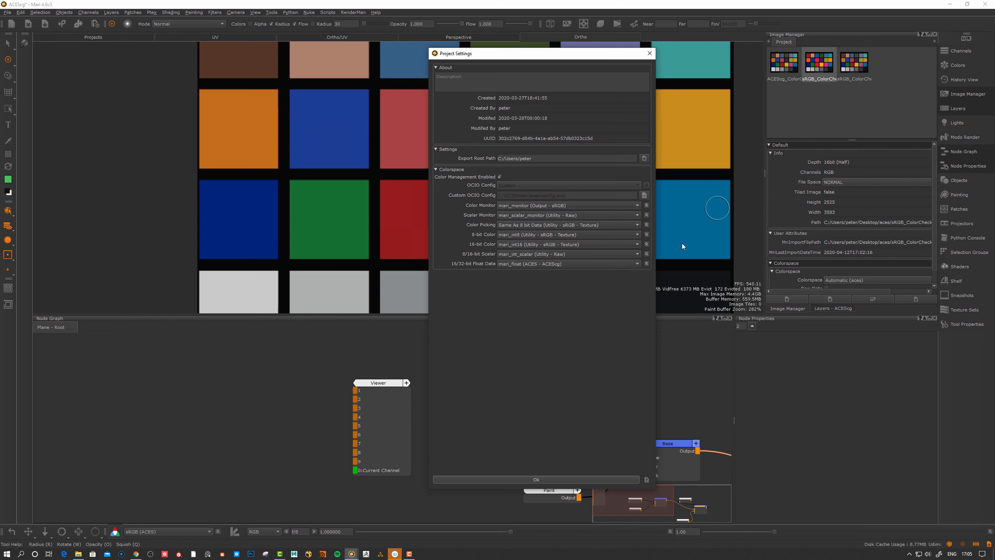
Close Project Settings, zoom out to the full sRGB ColorChecker chart, and deselect the thumbnail
click(543, 480)
scroll(455, 240, down, 2)
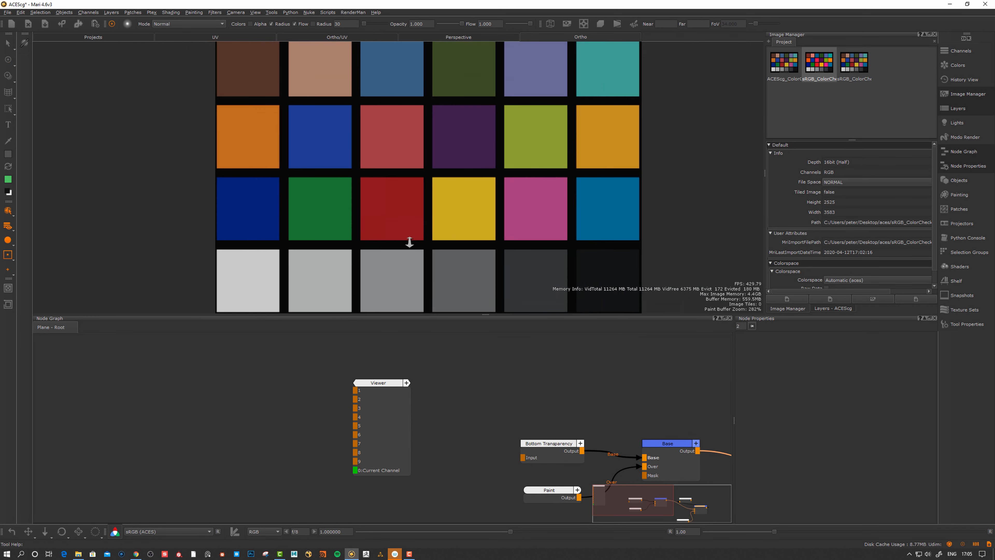
alt+right_drag(409, 241, 406, 256)
click(828, 112)
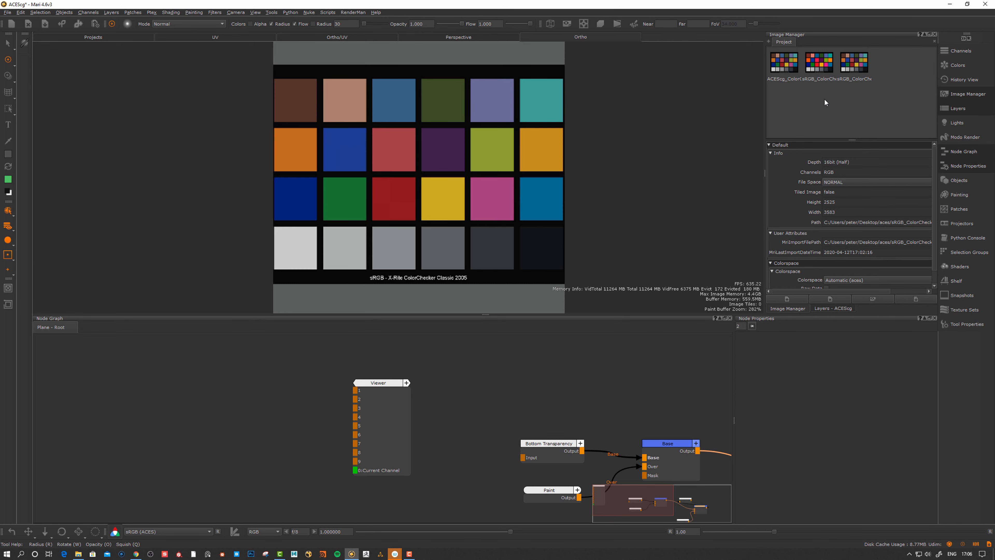
Browse the Open Image dialog's import Colorspace options without changing them
click(786, 301)
click(414, 387)
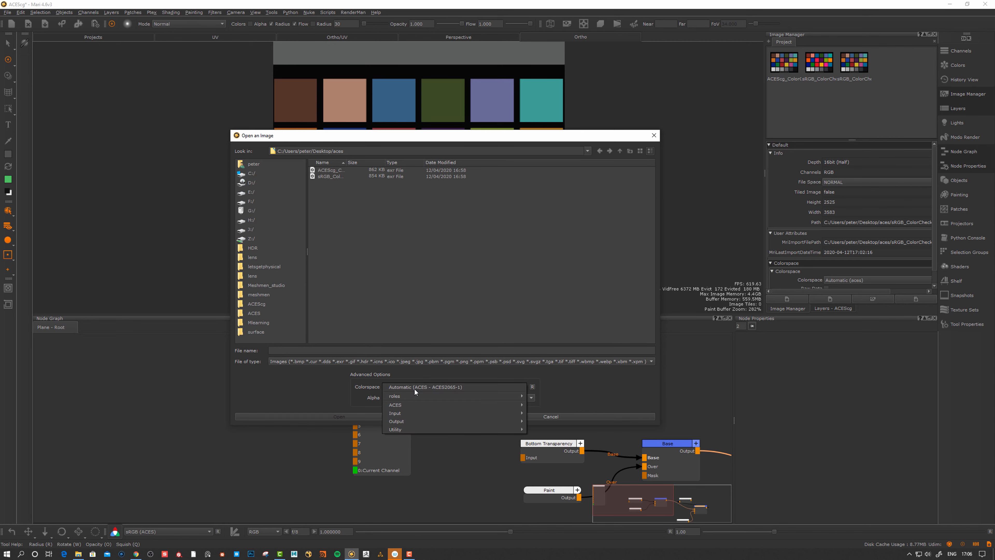
mouse_move(410, 430)
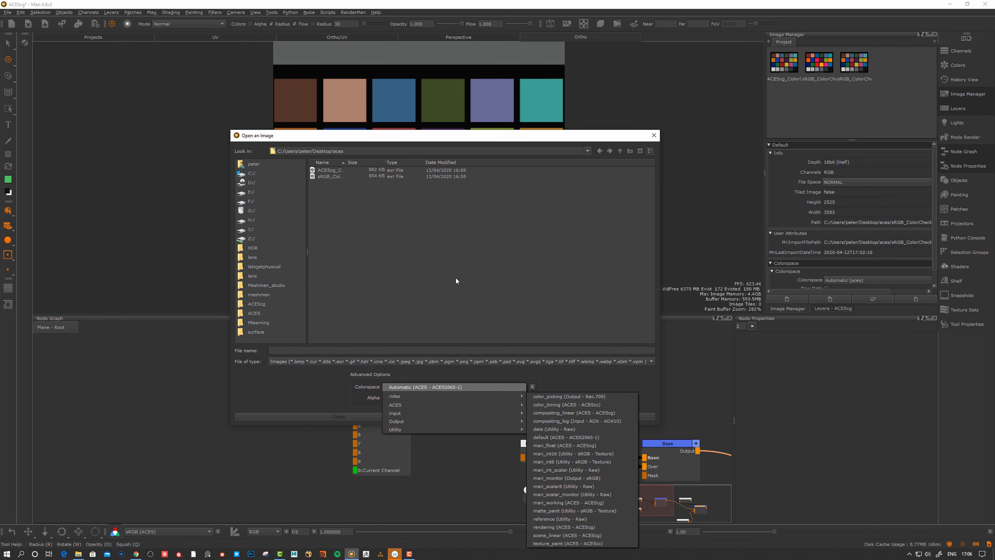
click(452, 302)
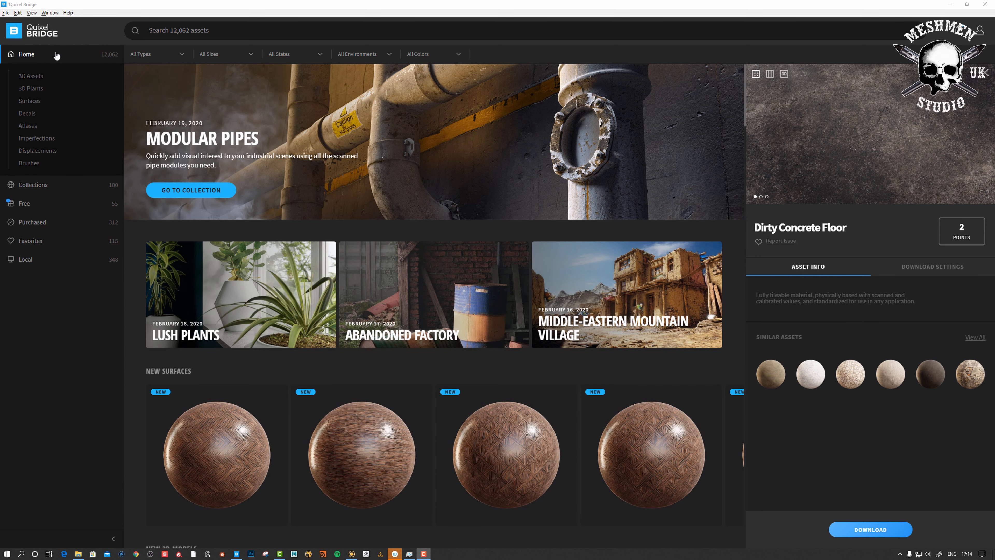
Download the Concrete Floor 2x2 M surface from Surfaces > Concrete in Quixel Bridge
click(29, 101)
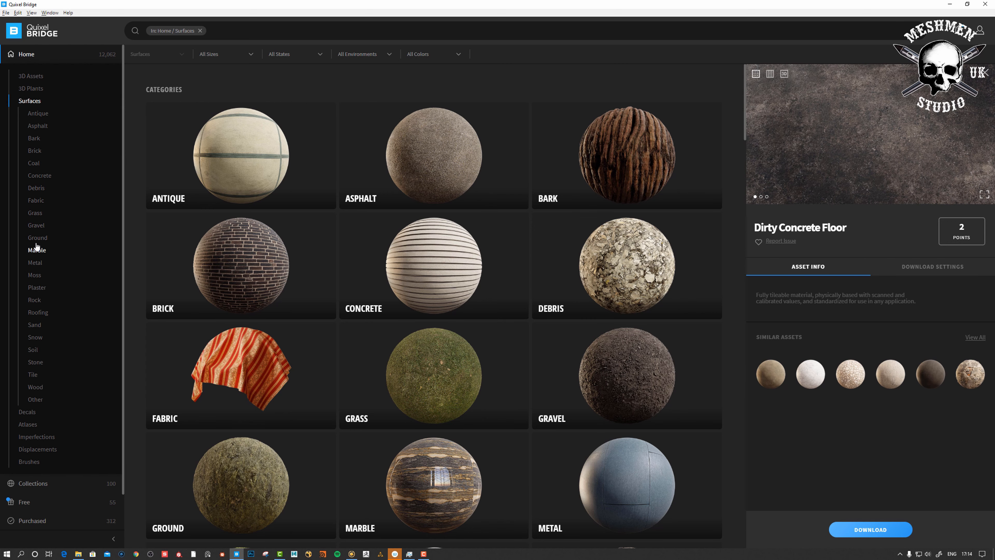
click(55, 174)
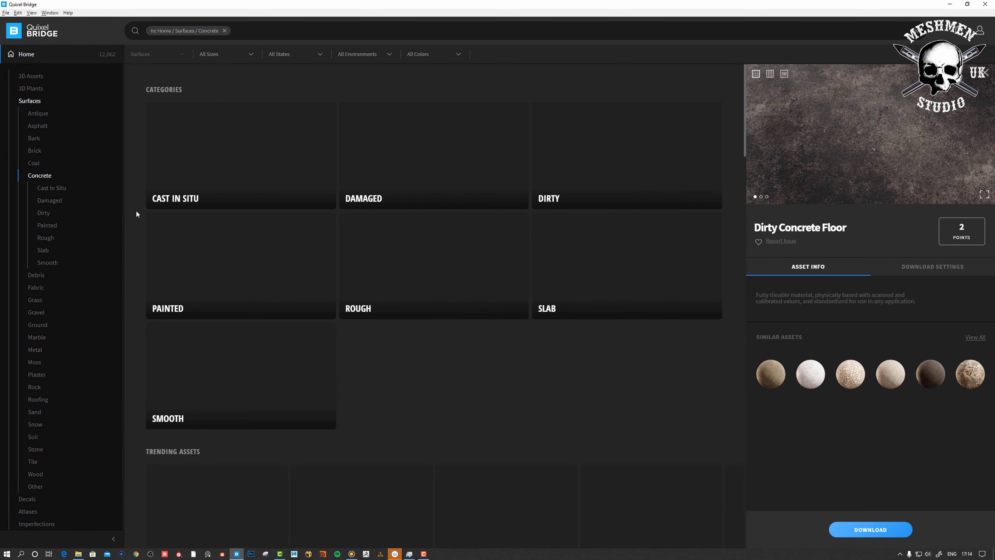
scroll(269, 231, down, 15)
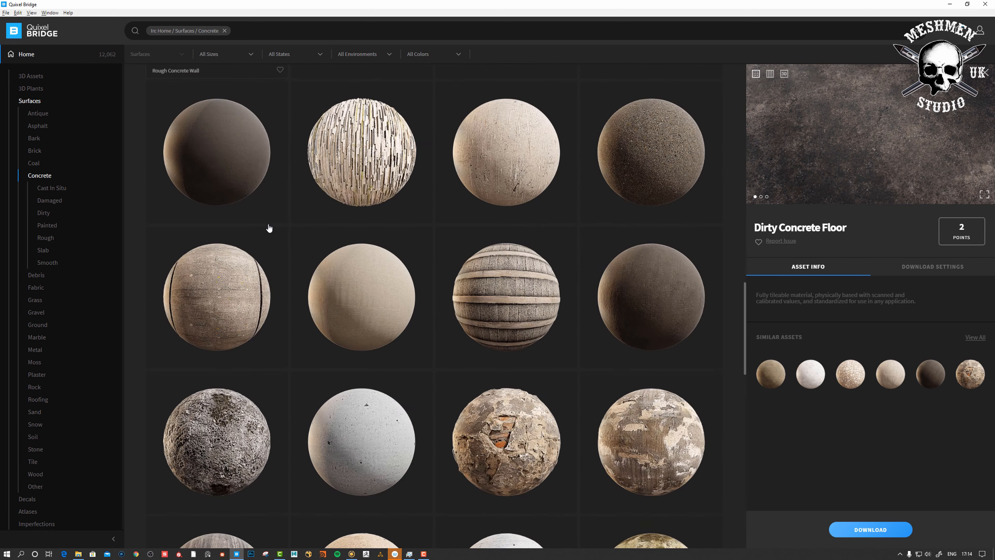
scroll(269, 229, down, 3)
click(504, 166)
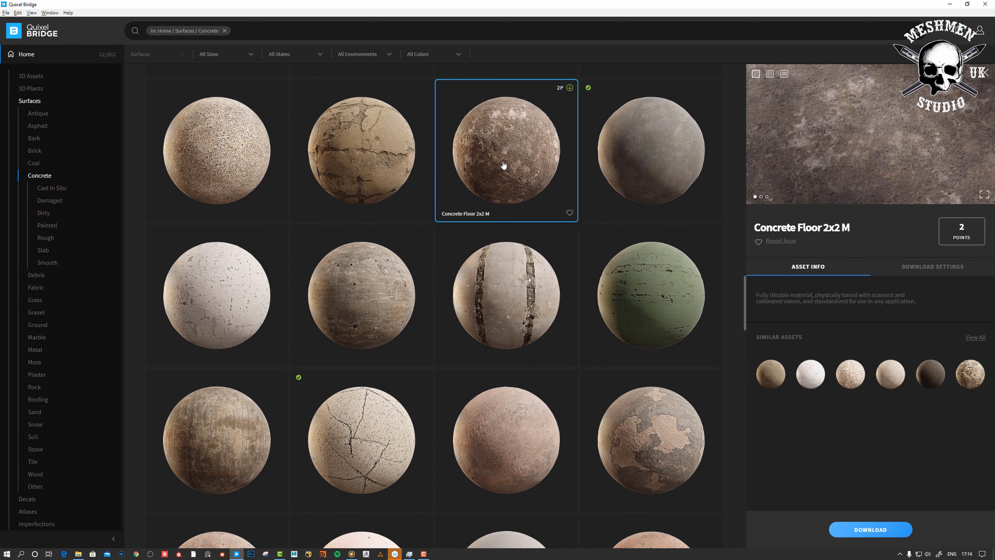
click(865, 530)
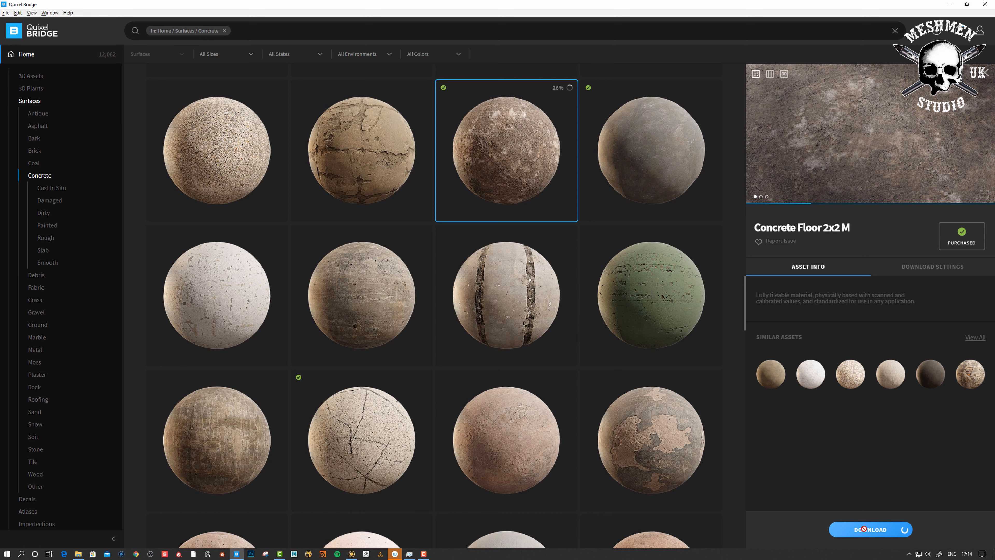
Open the surface's downloaded files folder in File Explorer via Go to Files
right_click(513, 150)
click(508, 146)
right_click(501, 142)
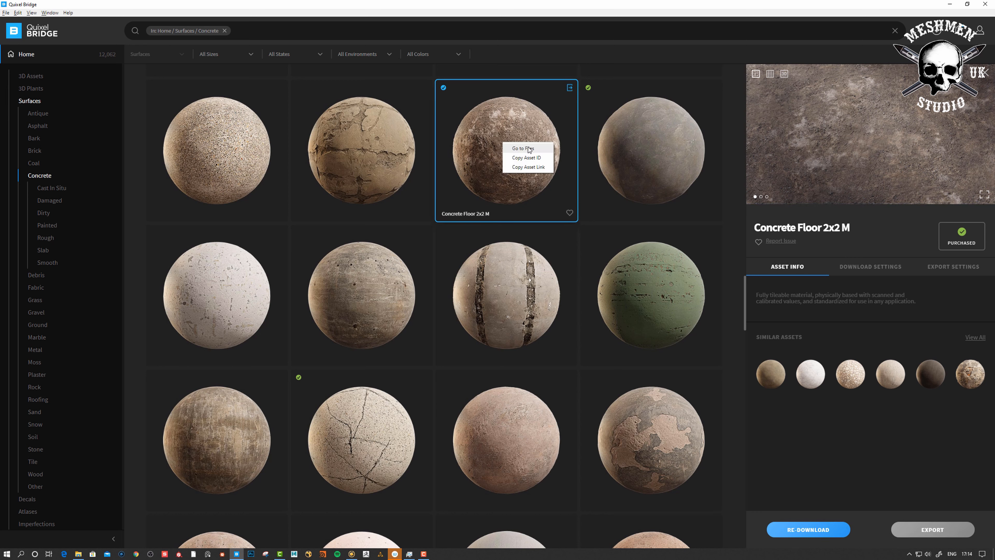
click(470, 129)
right_click(501, 123)
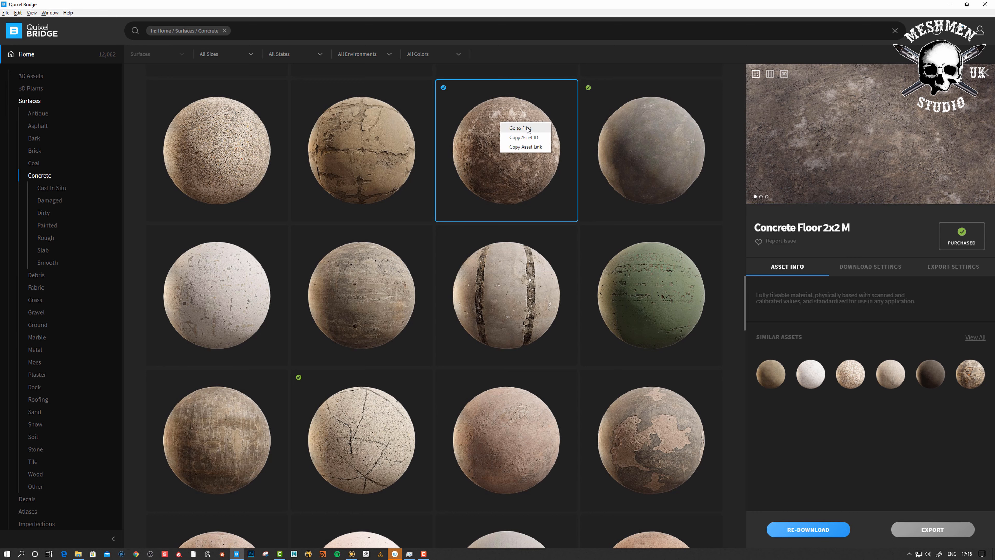
click(527, 128)
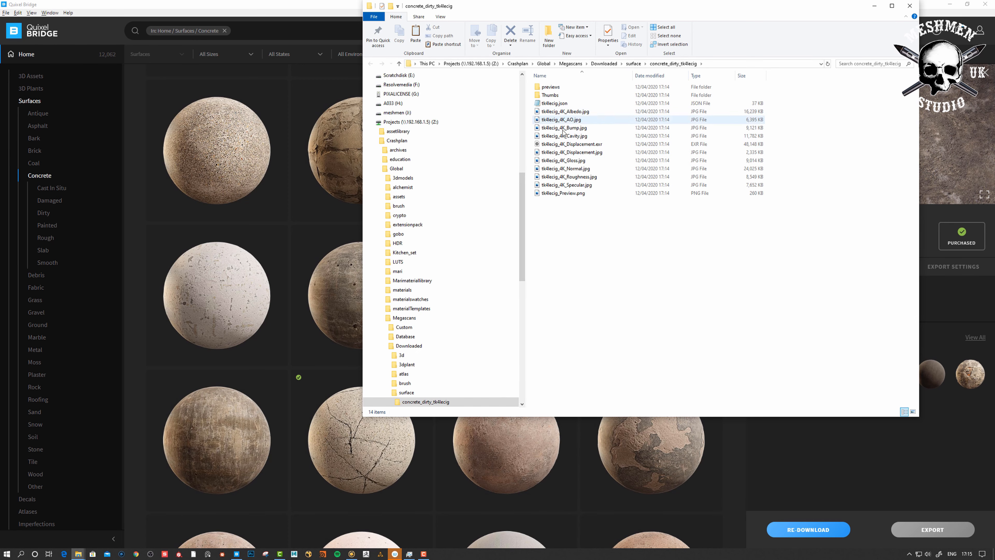
double_click(572, 112)
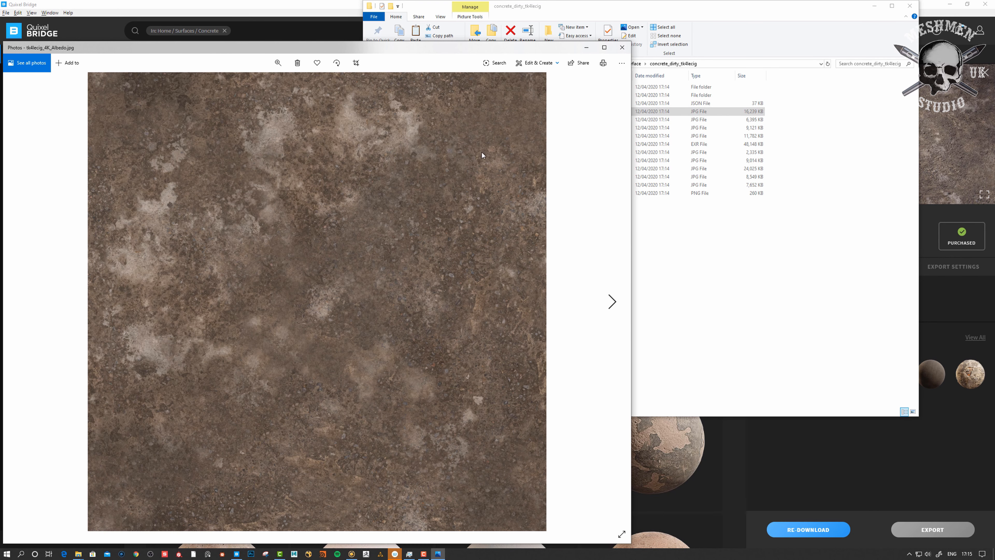
click(613, 303)
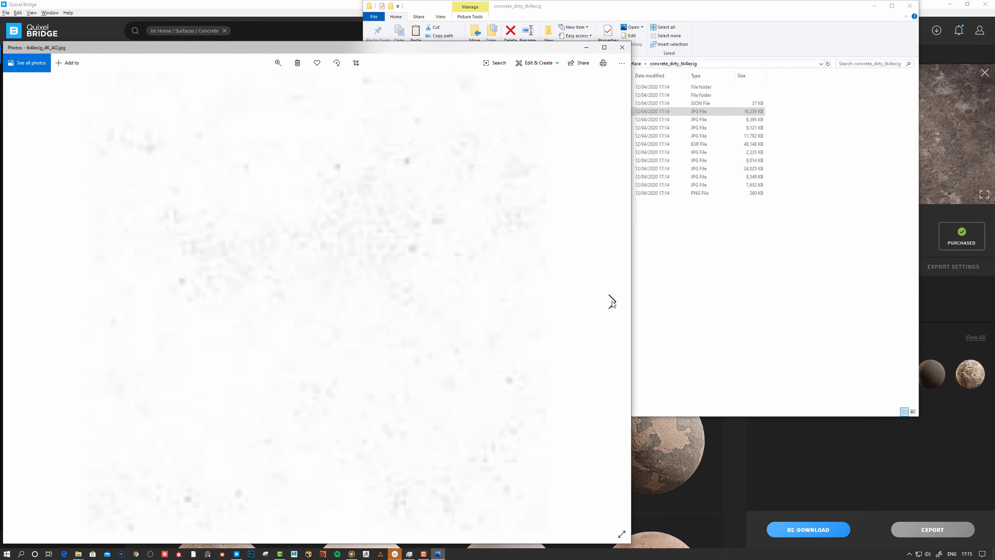
click(613, 303)
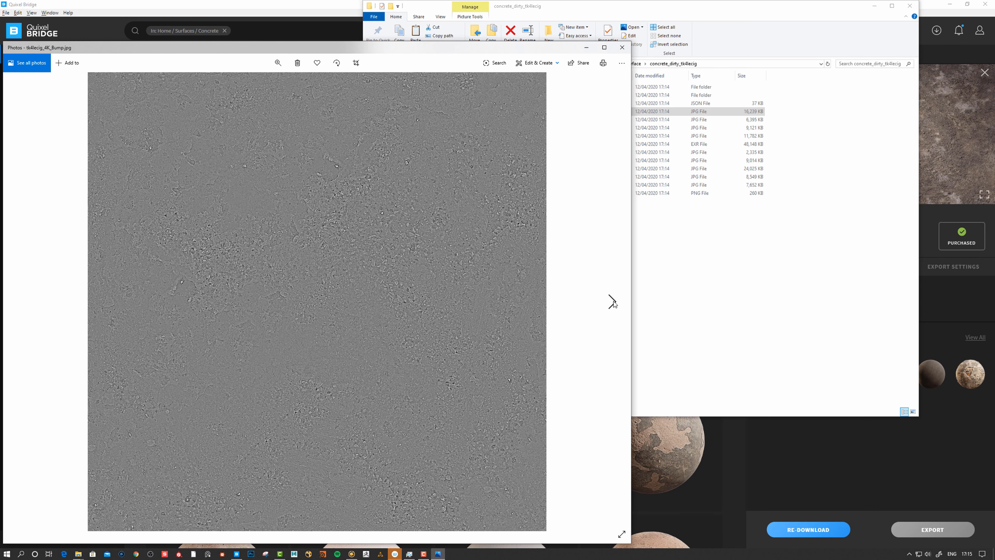
click(612, 302)
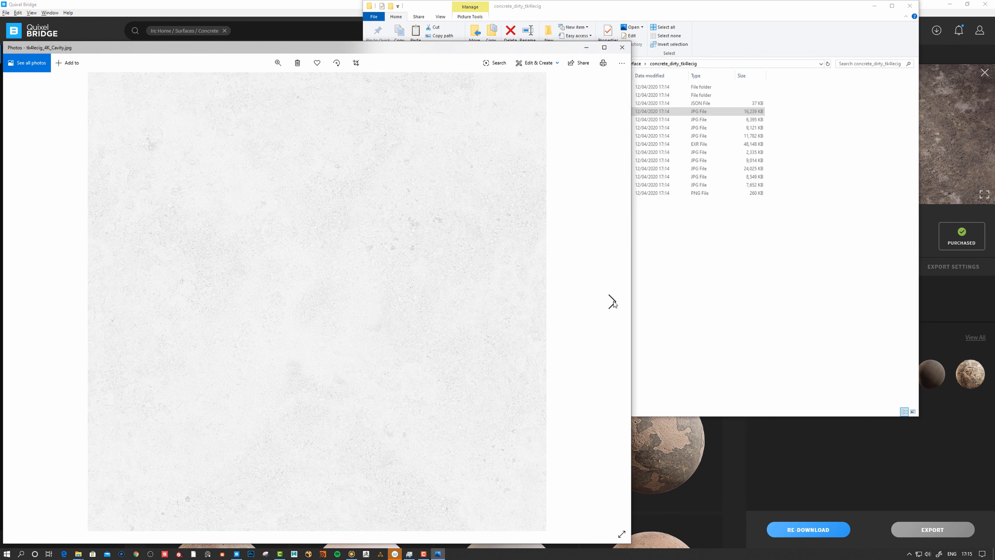
click(612, 303)
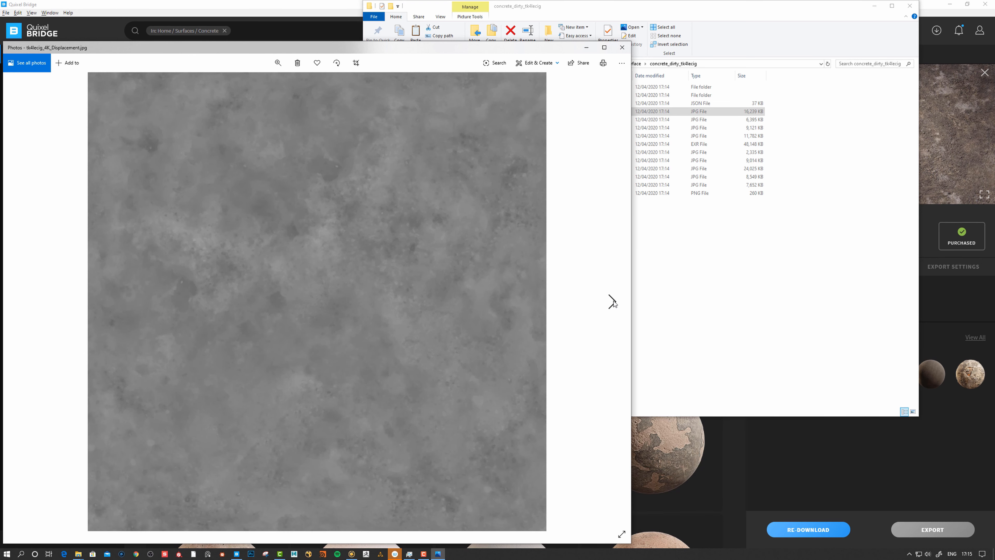
click(612, 303)
click(612, 302)
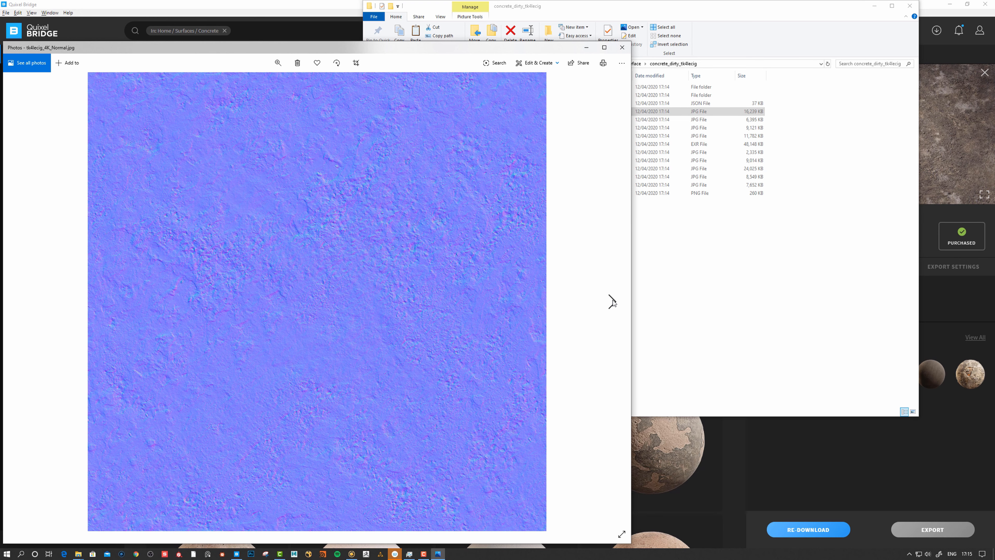
click(612, 303)
click(613, 303)
key(Escape)
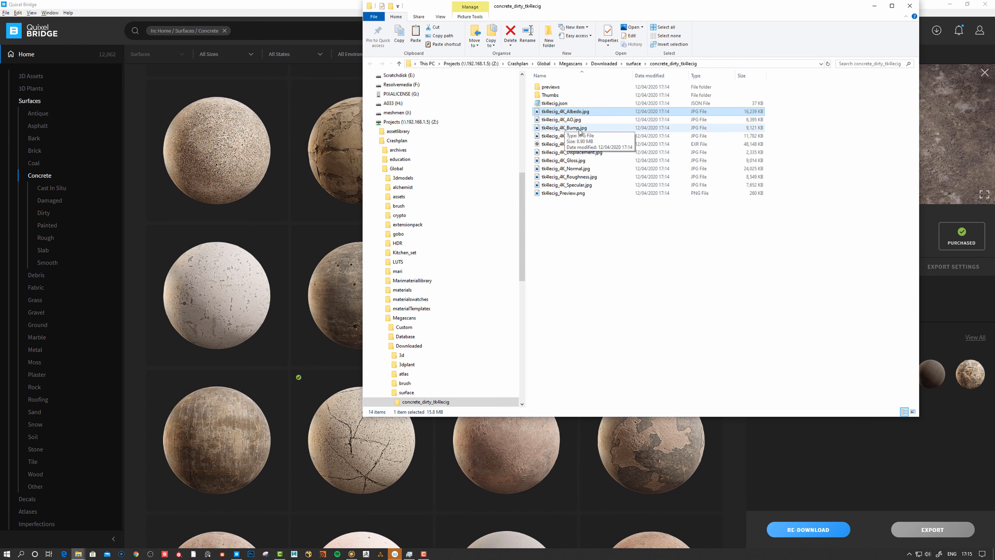
Check the Albedo map format in the surface's Download Settings, leaving it unchanged
click(262, 7)
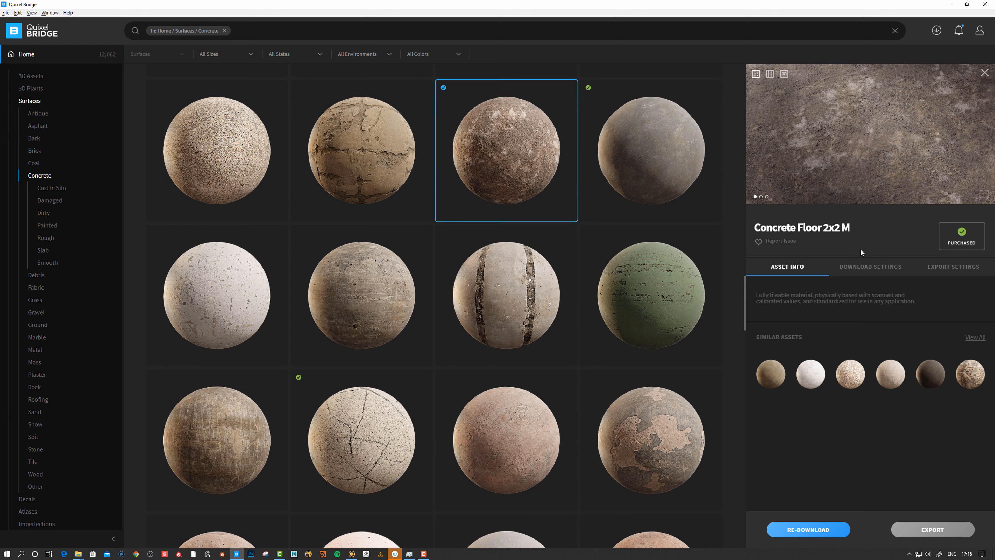
click(881, 269)
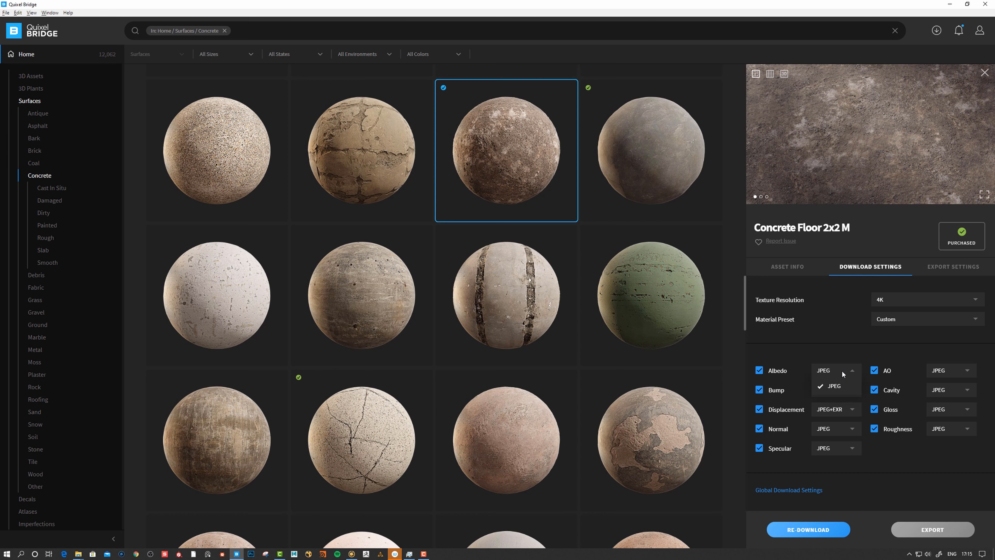
click(827, 352)
Copy the concrete texture folder's address from File Explorer and return to Mari
right_click(509, 143)
click(533, 151)
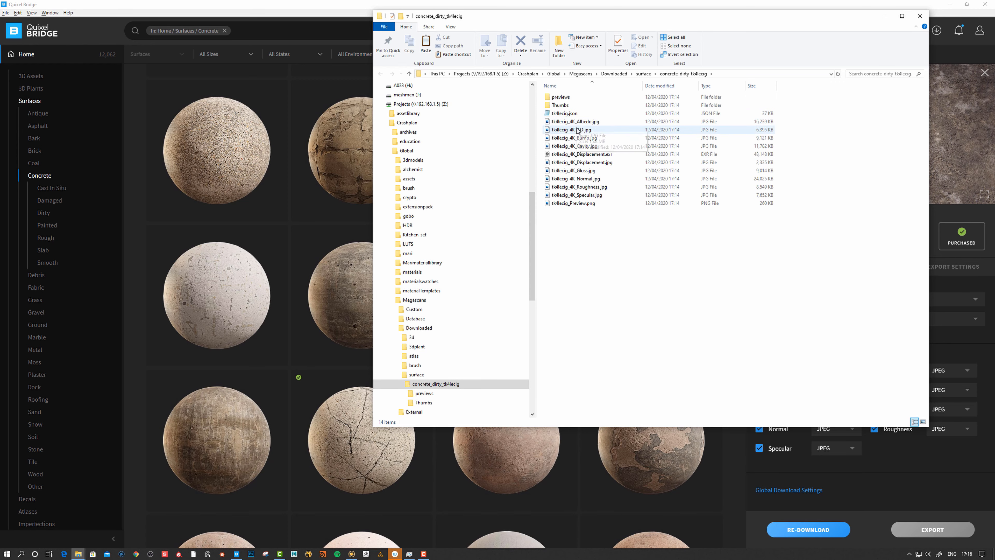
drag(656, 16, 569, 63)
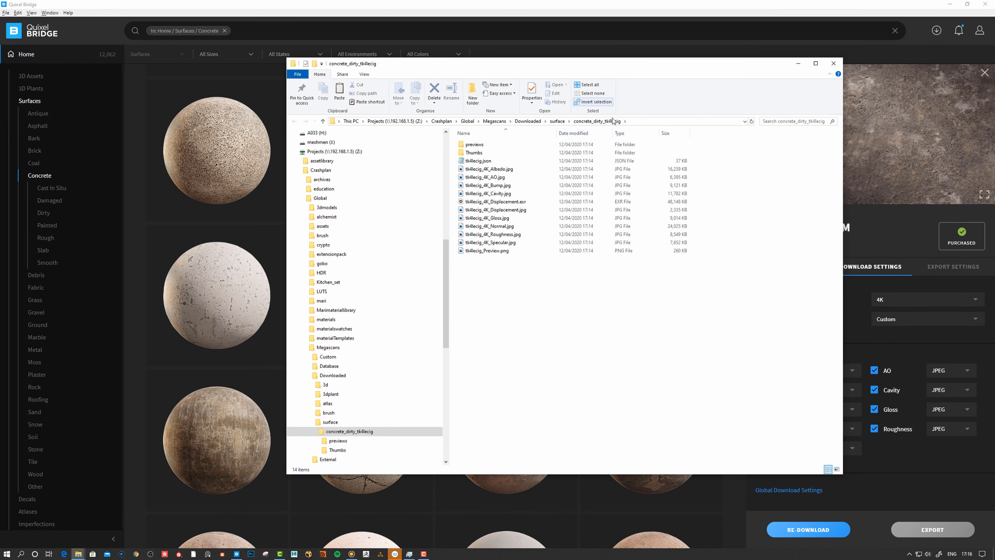
right_click(604, 122)
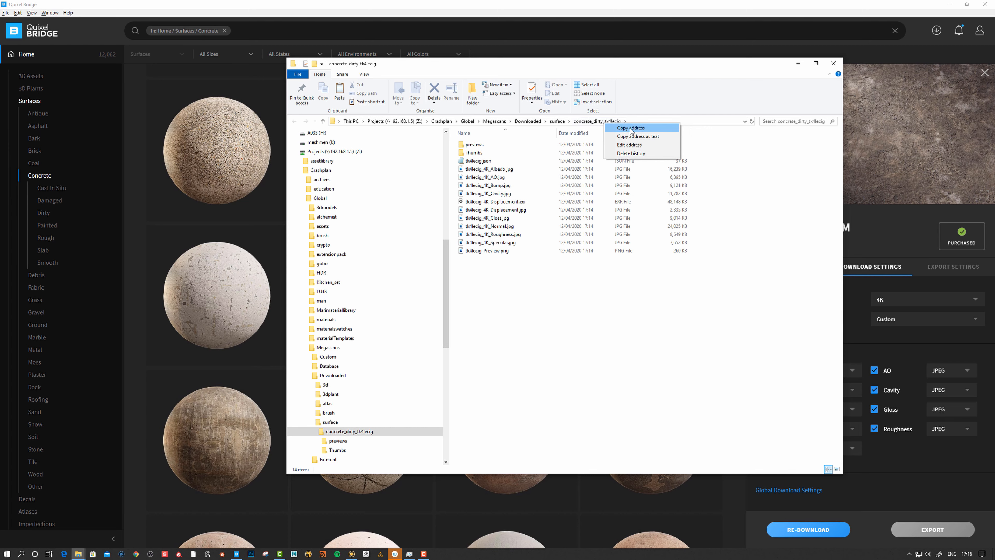
click(630, 128)
key(alt+Tab)
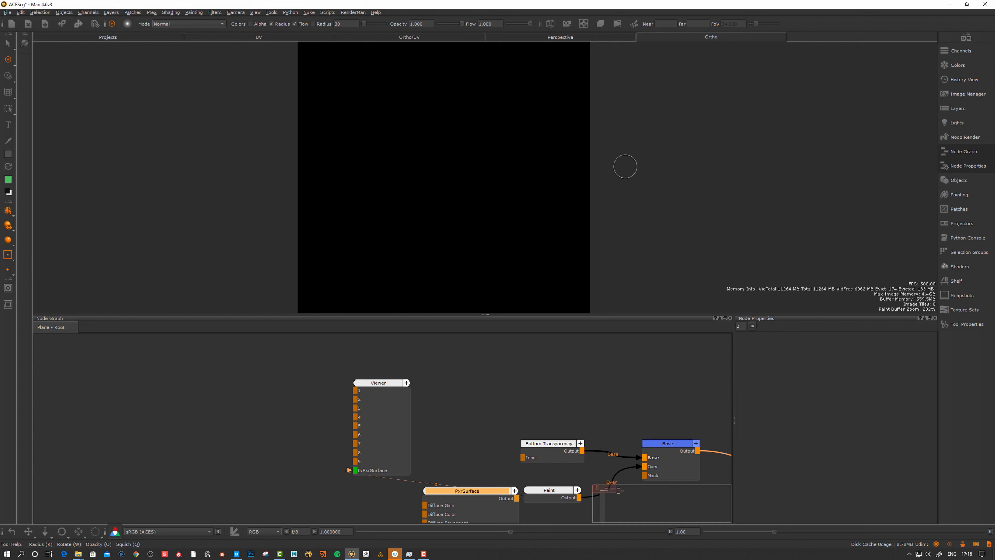
Hide the Plane, make staue_low current, and create a 'statue' image shelf
click(959, 180)
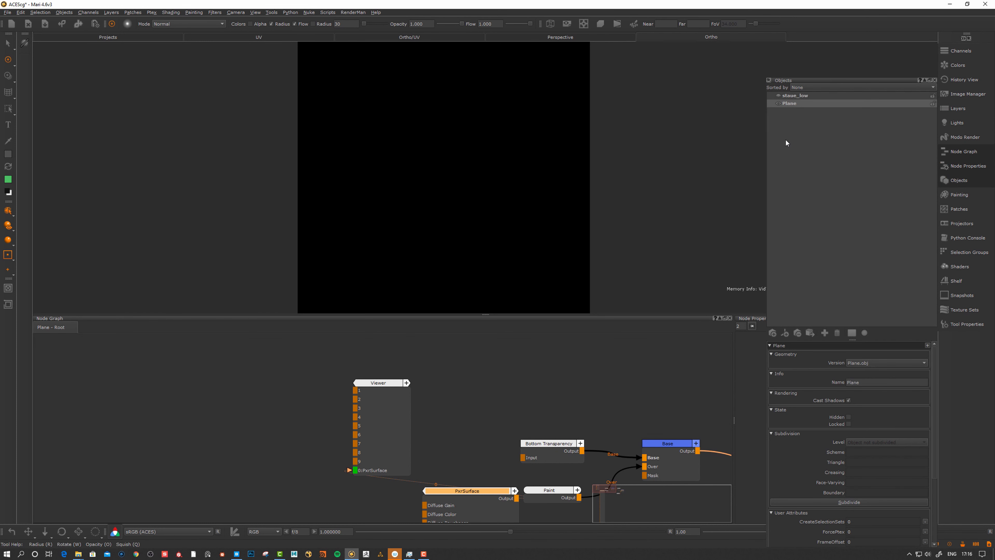
click(778, 104)
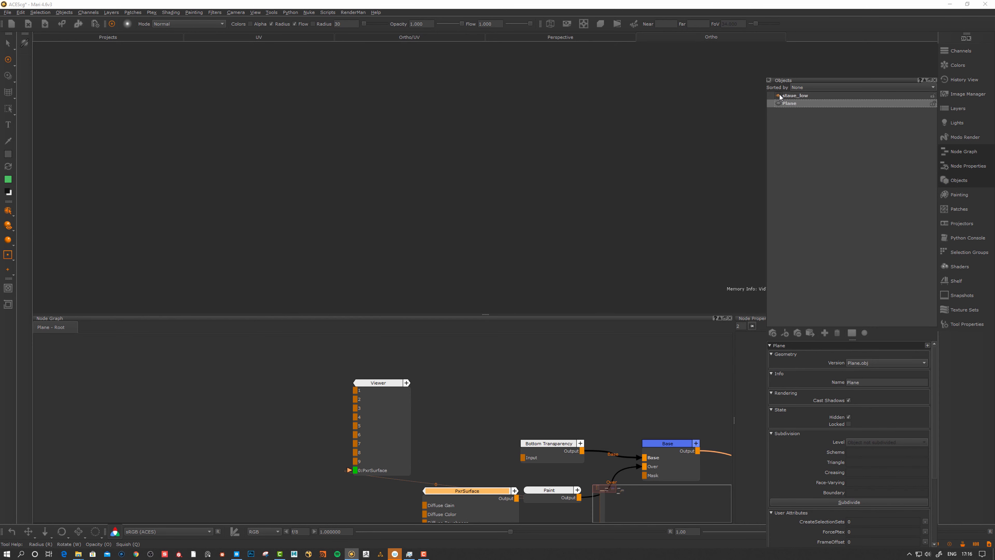
click(795, 97)
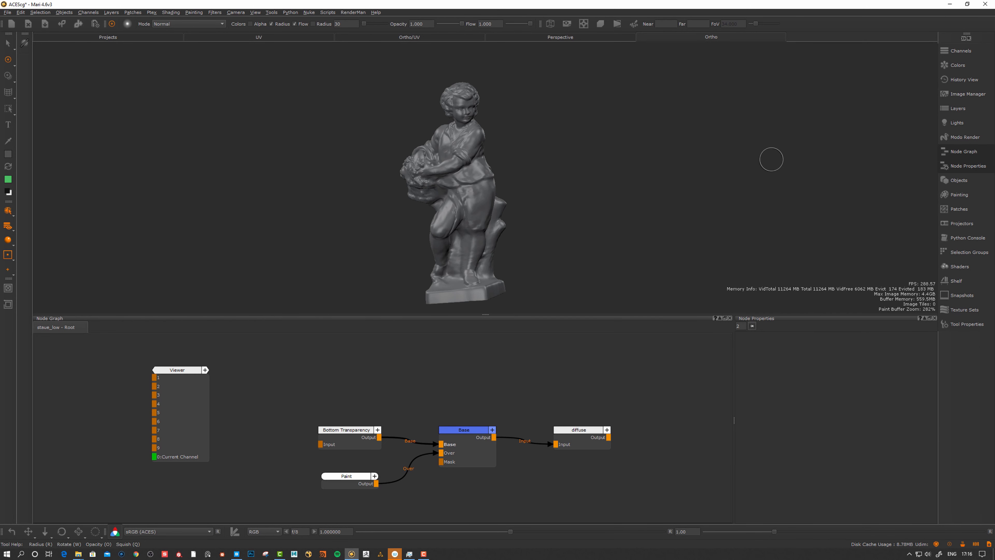
click(955, 96)
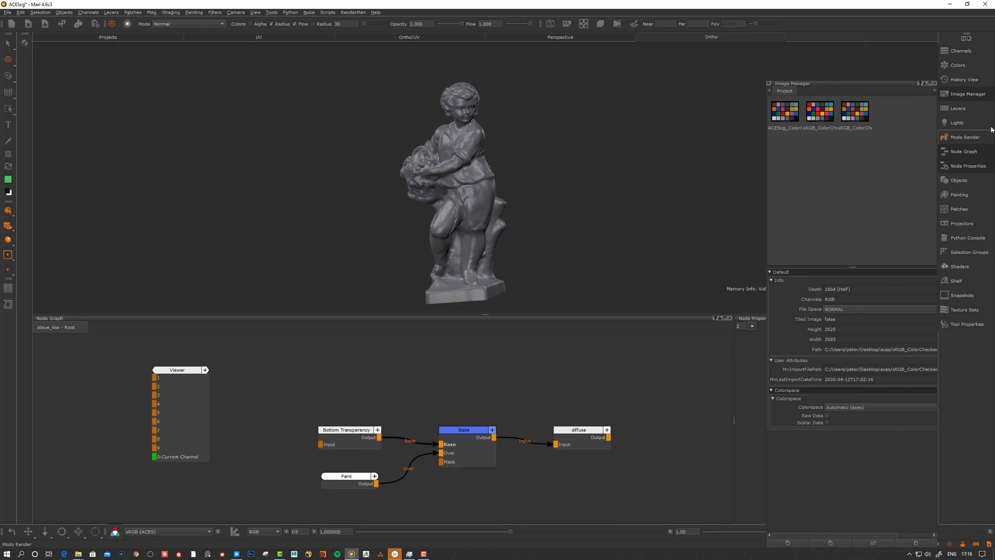
click(770, 91)
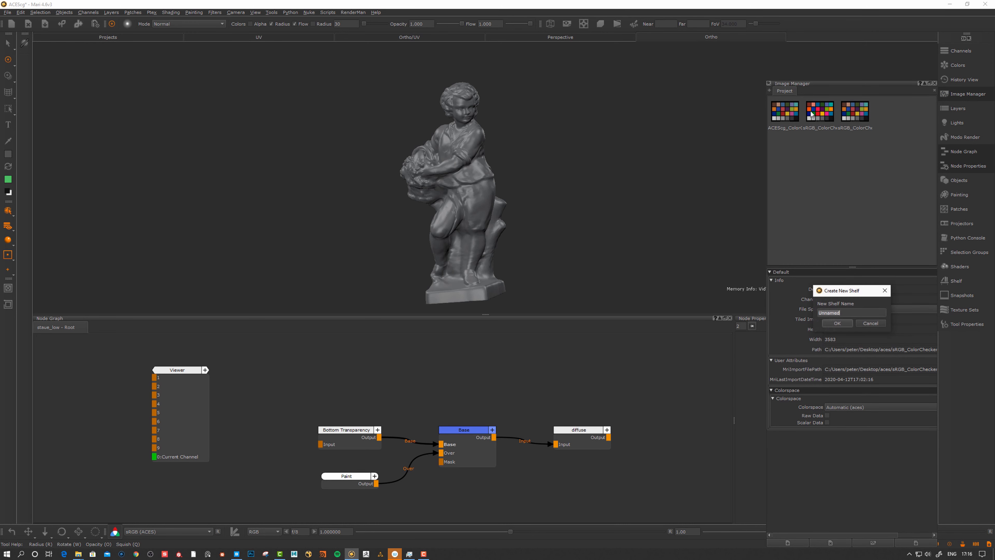
click(837, 323)
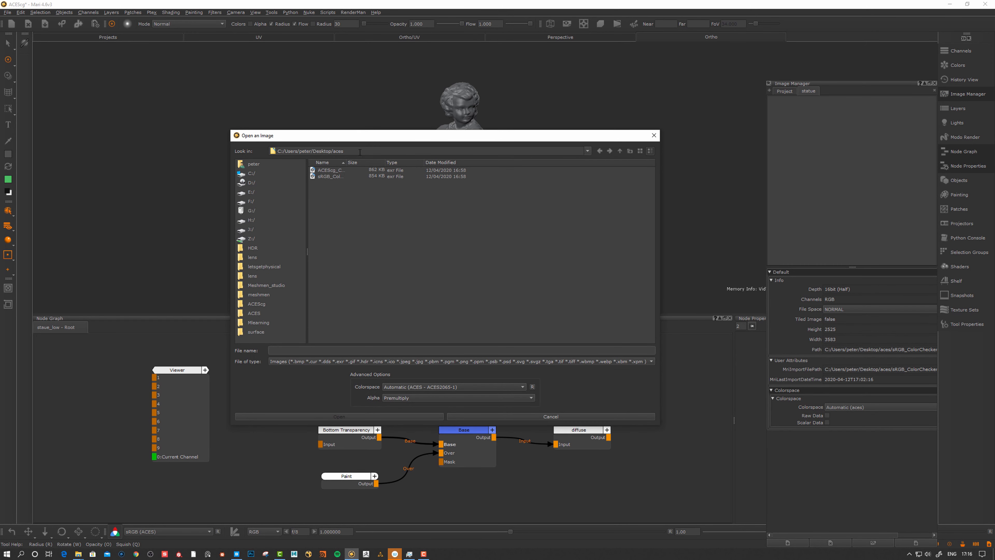
Open tk4lecig_4K_Albedo.jpg from the pasted Megascans concrete folder path
drag(355, 152, 218, 148)
text(Z:\Crashplan\Global\Megascans\Downloaded\surface\concrete_dirty_tk4lecig)
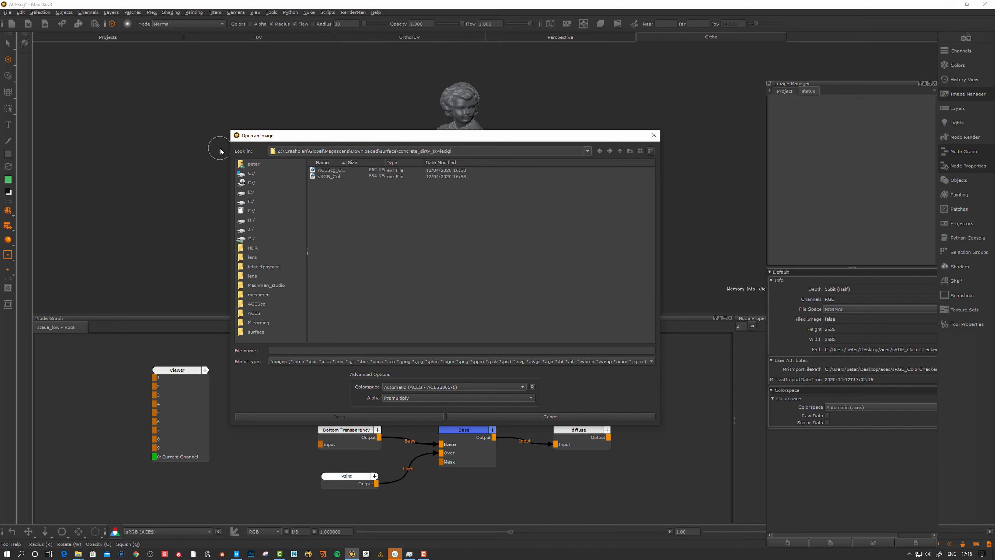
key(Return)
click(363, 183)
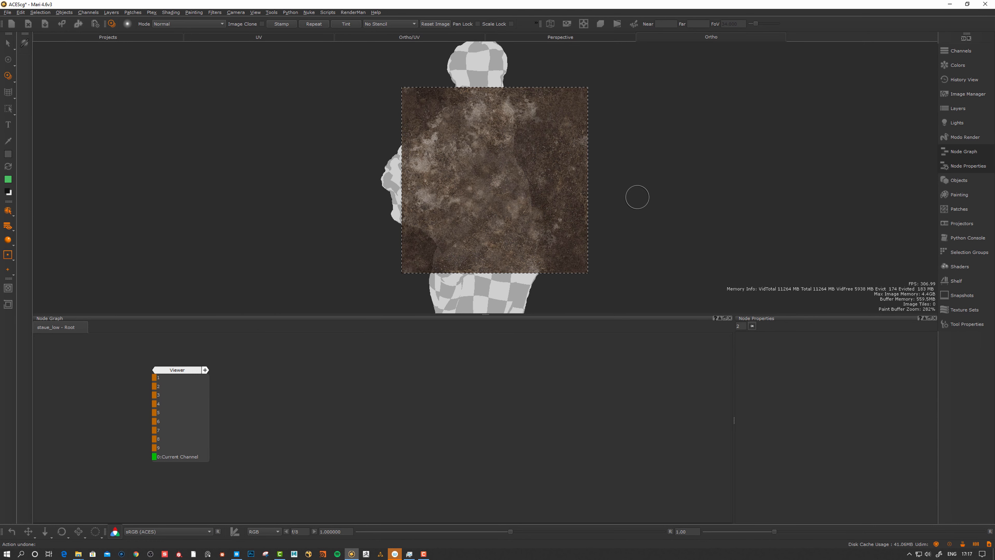
key(p)
alt+drag(636, 210, 622, 209)
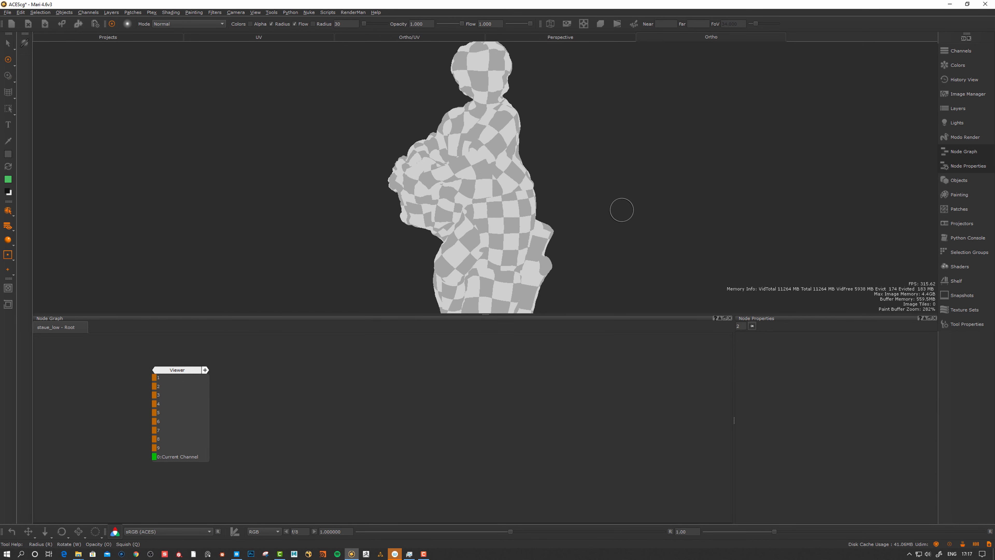
Create a RenderMan PxrSurface shader and place its node beside the Viewer in the Node Graph
alt+drag(468, 108, 475, 103)
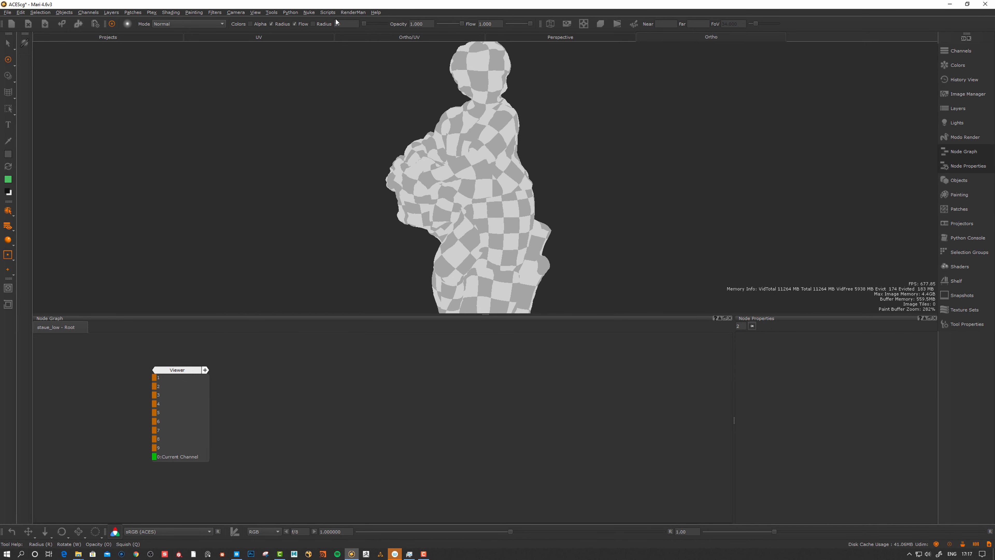
click(351, 12)
mouse_move(363, 20)
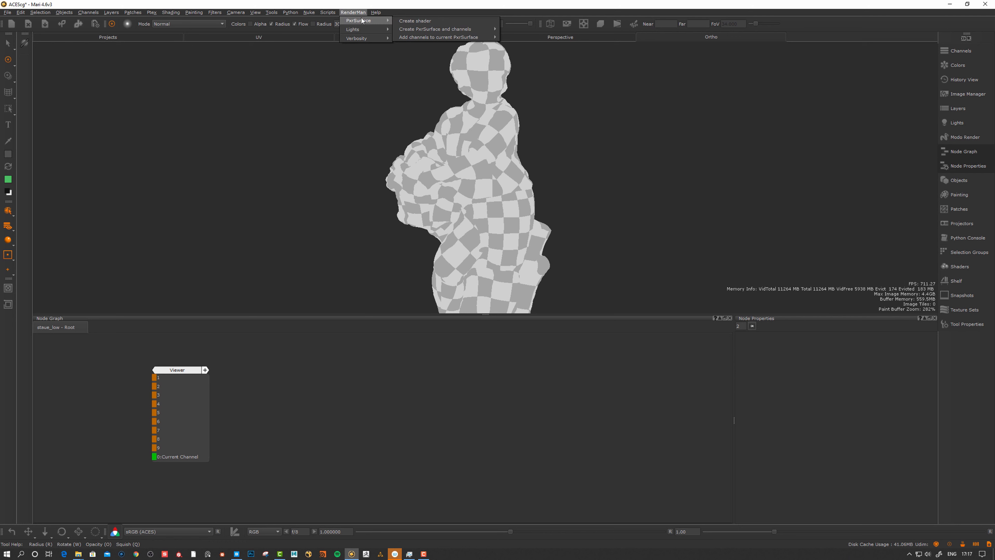
click(426, 20)
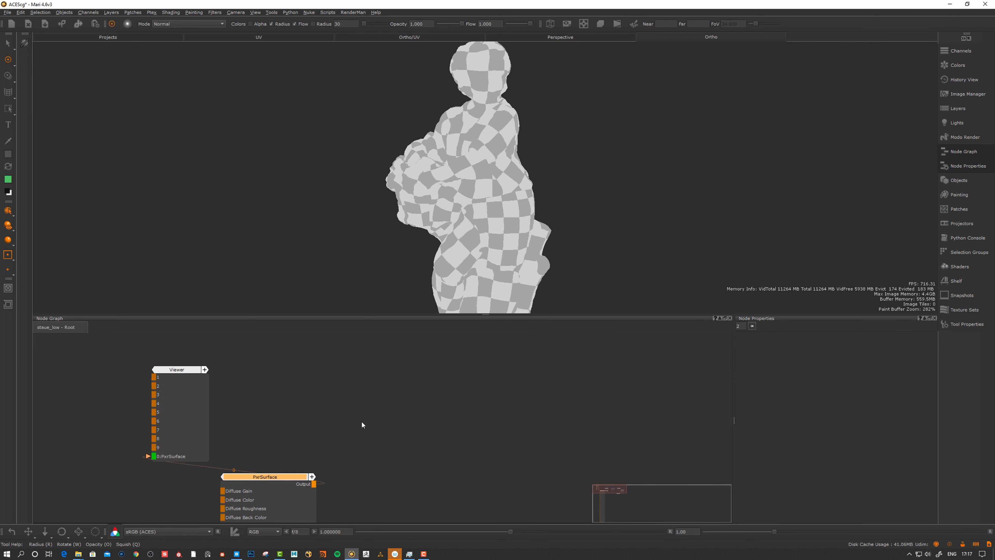
drag(280, 479, 149, 495)
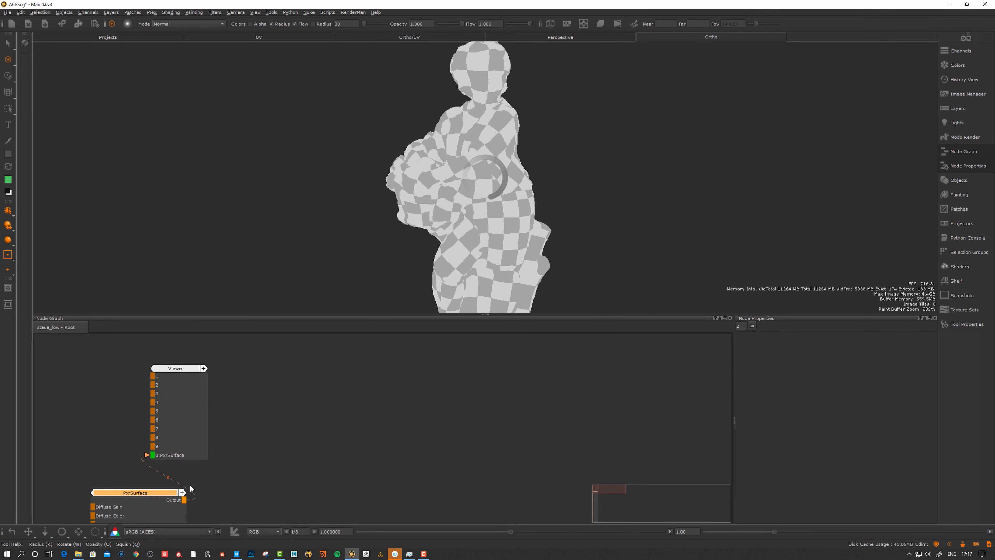
middle_drag(275, 462, 487, 395)
drag(363, 429, 280, 394)
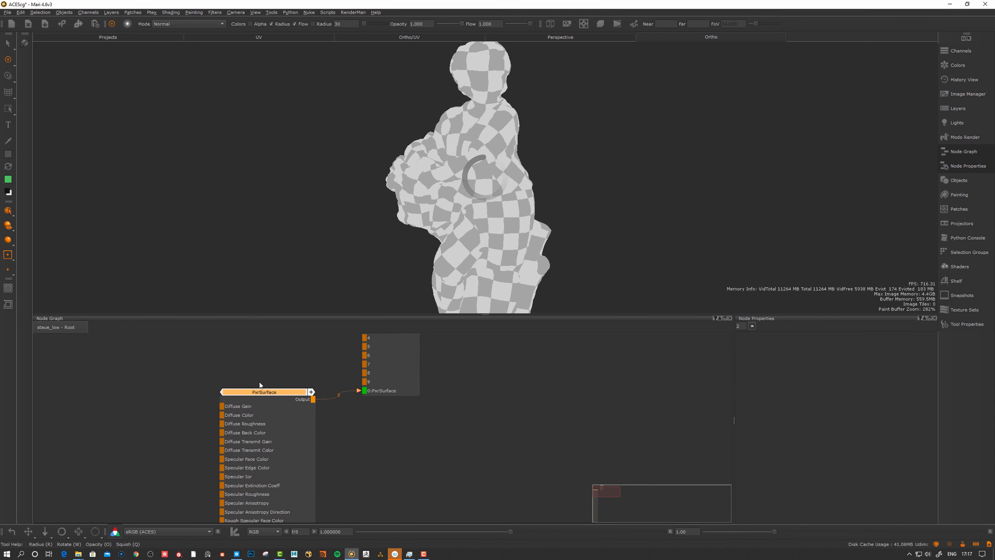
drag(260, 396, 260, 403)
click(351, 12)
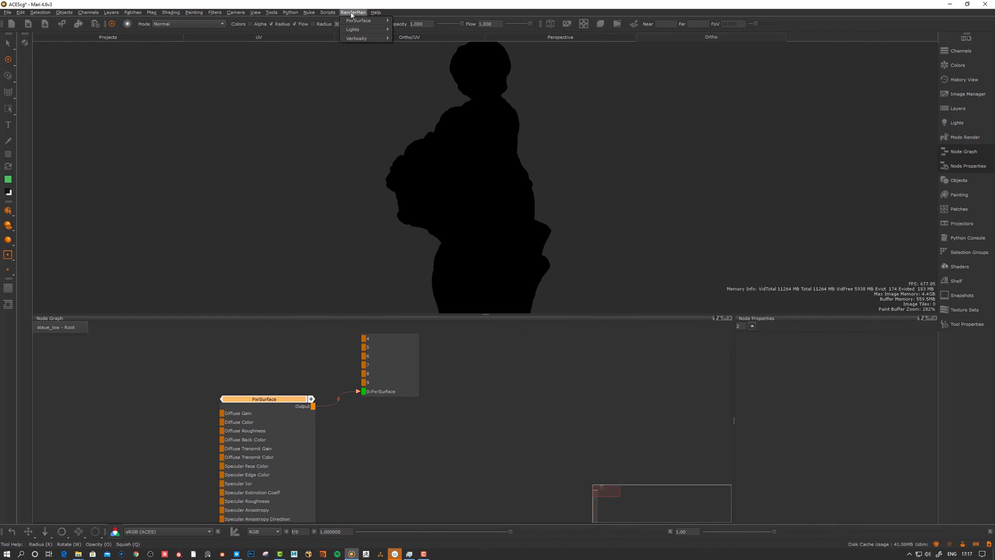
Add Diffuse channels and Specular (Physical) channels to the current PxrSurface shader
mouse_move(360, 19)
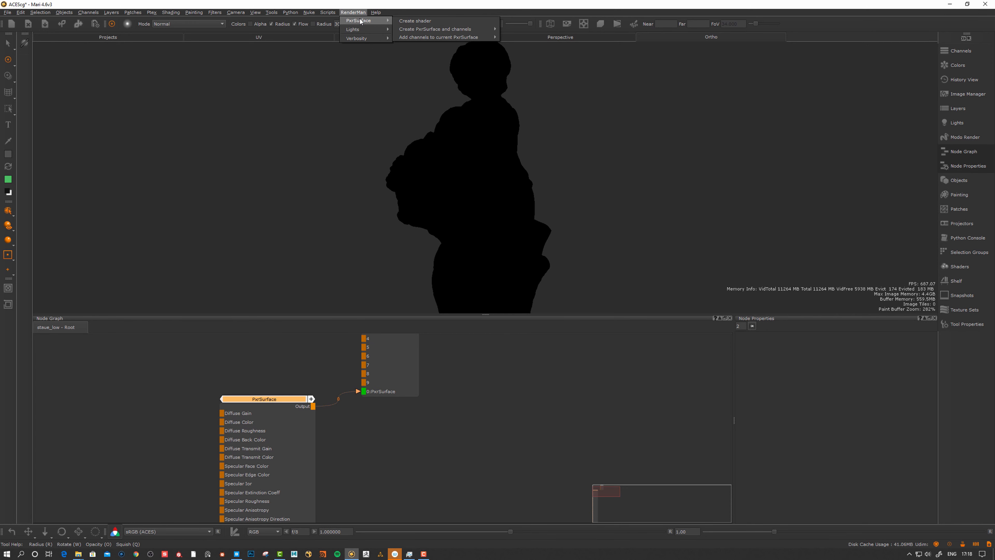
mouse_move(449, 38)
click(524, 37)
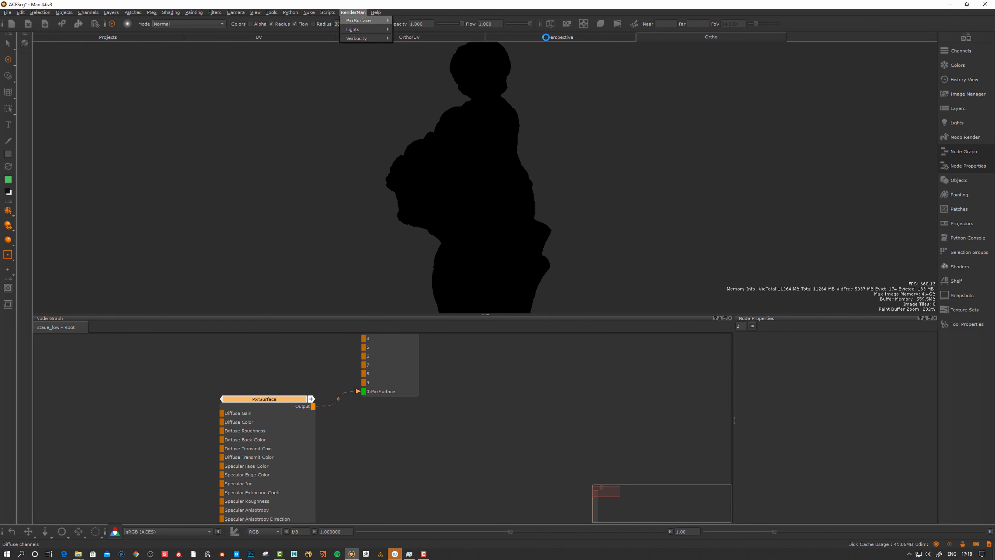
click(353, 12)
mouse_move(363, 36)
mouse_move(449, 37)
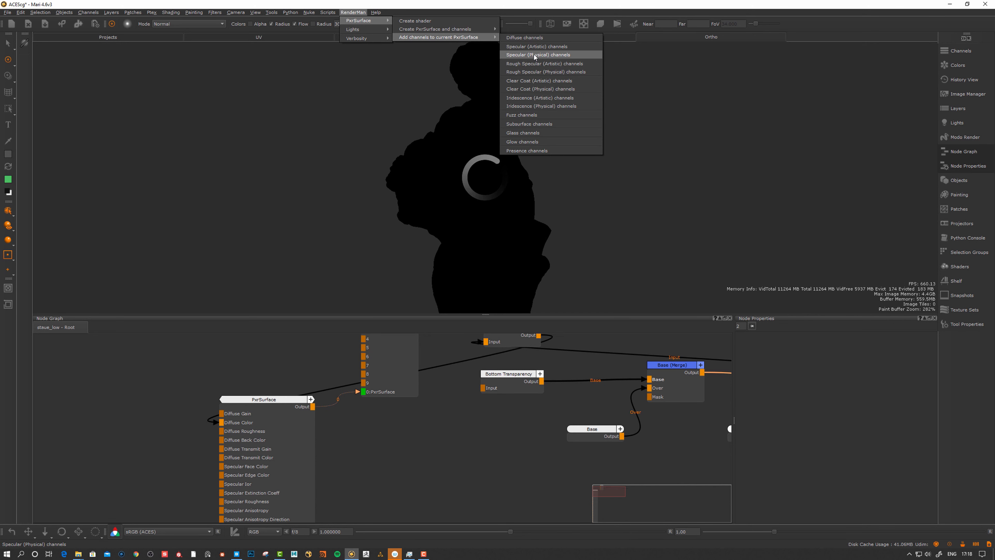
click(535, 54)
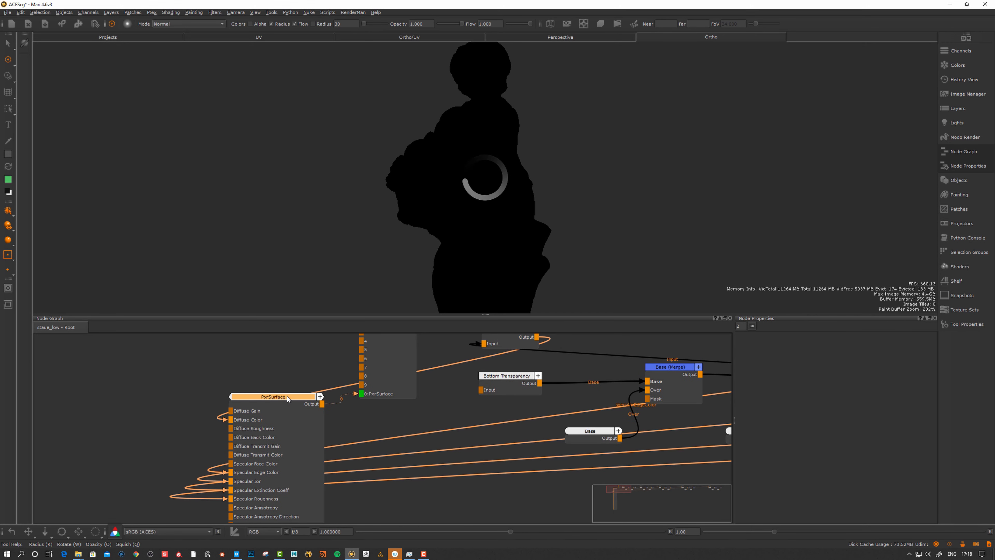
drag(284, 398, 290, 395)
scroll(290, 395, down, 10)
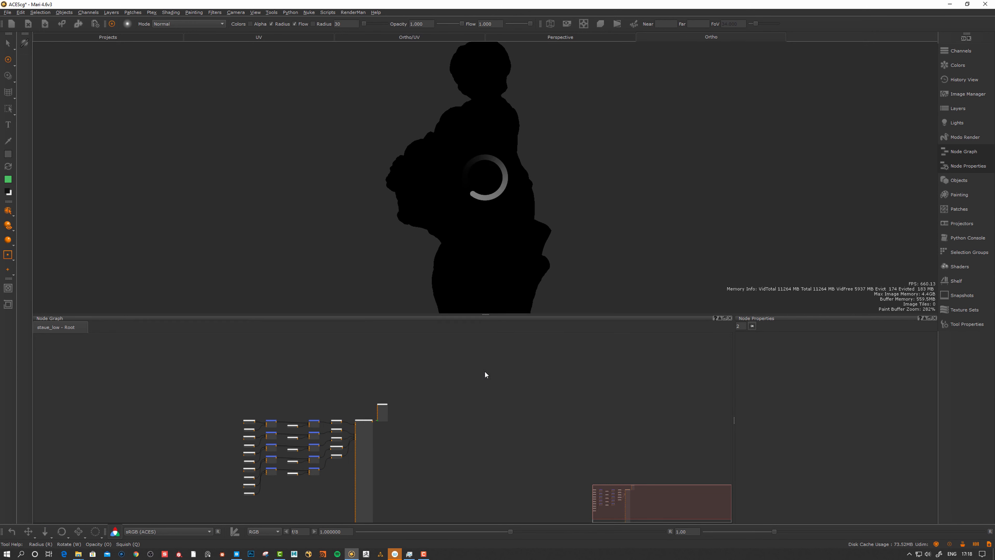
Dock the Shaders palette beside the viewport and scroll its inputs down to Normal and Bump
click(945, 266)
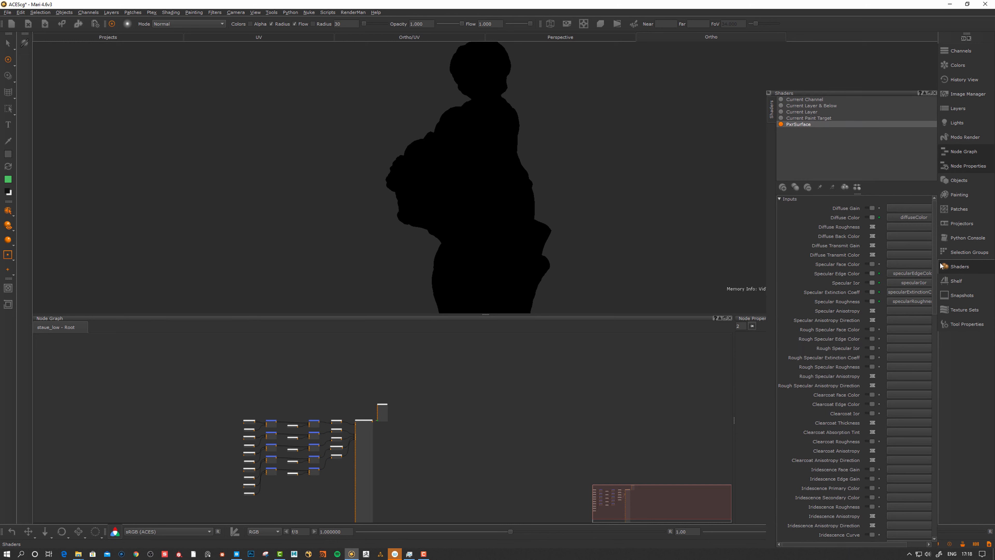
drag(885, 95, 912, 301)
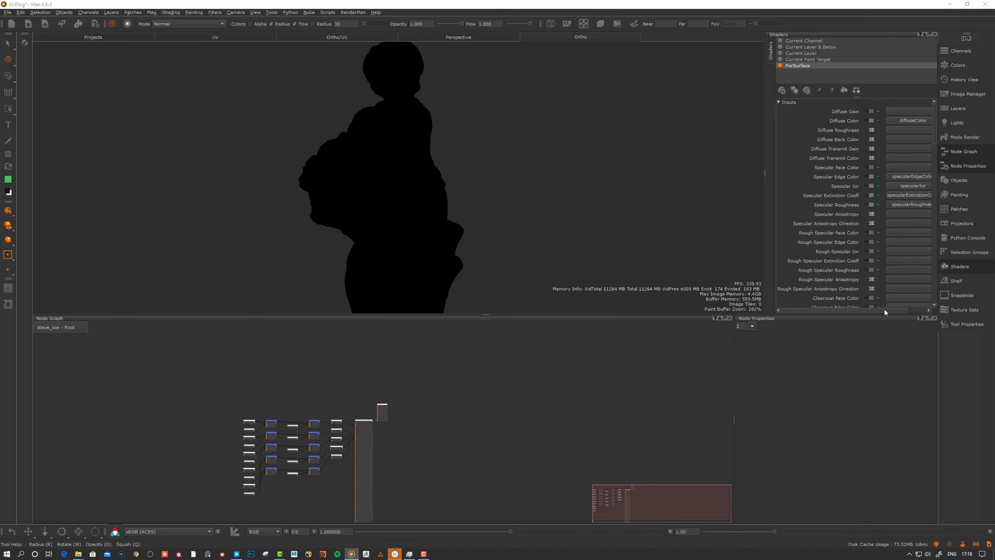
scroll(885, 312, down, 10)
Browse the PxrSurface channel presets menu and close it without choosing any
click(354, 12)
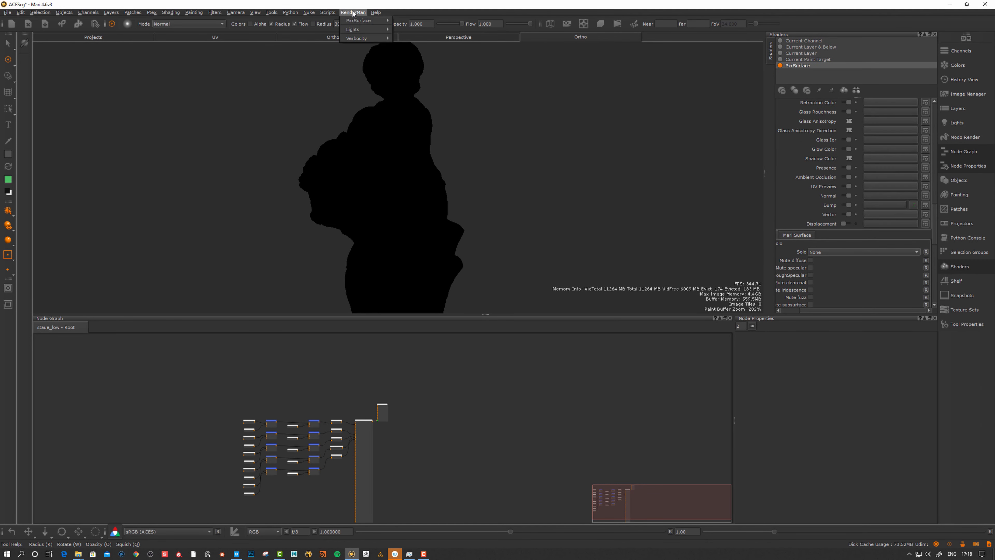
mouse_move(361, 19)
mouse_move(433, 36)
click(828, 1)
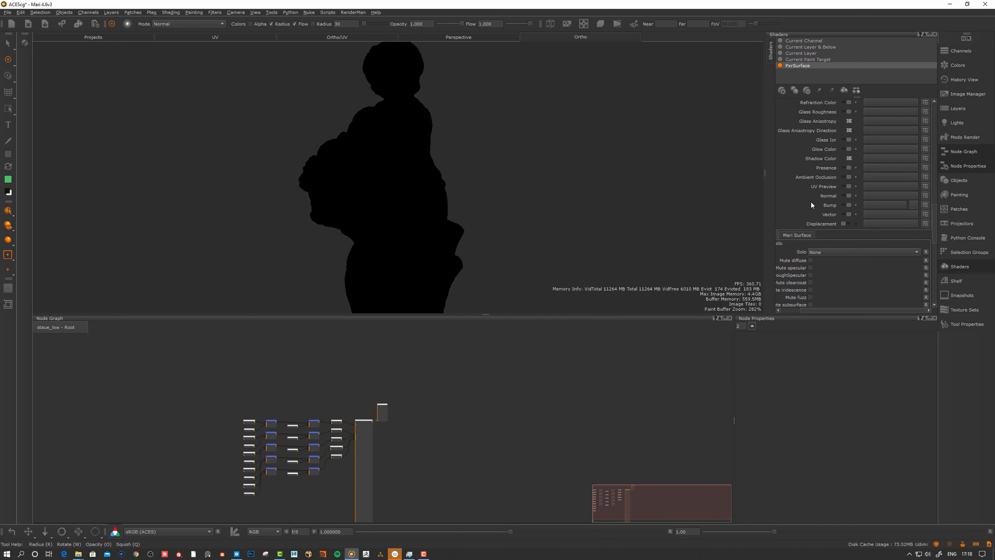
Create a 4096 × 4096 channel named Normal on staue_low only for the shader's Normal input
click(925, 196)
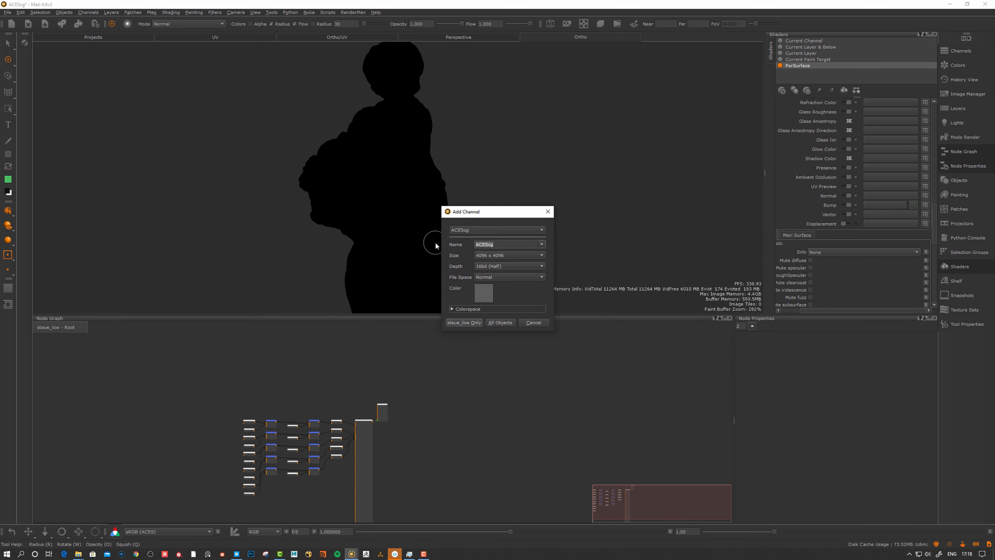
text(N,)
text(al)
click(455, 308)
click(489, 346)
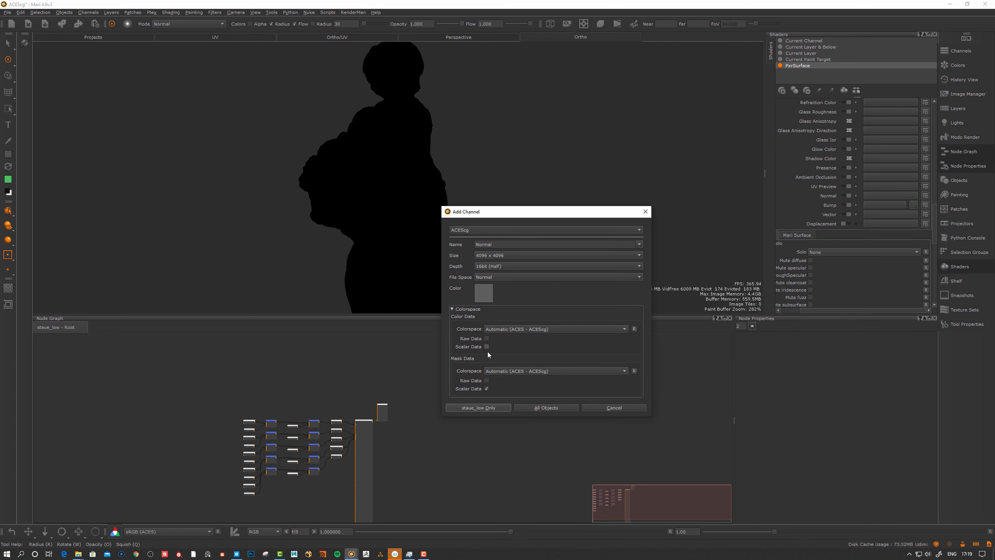
click(482, 409)
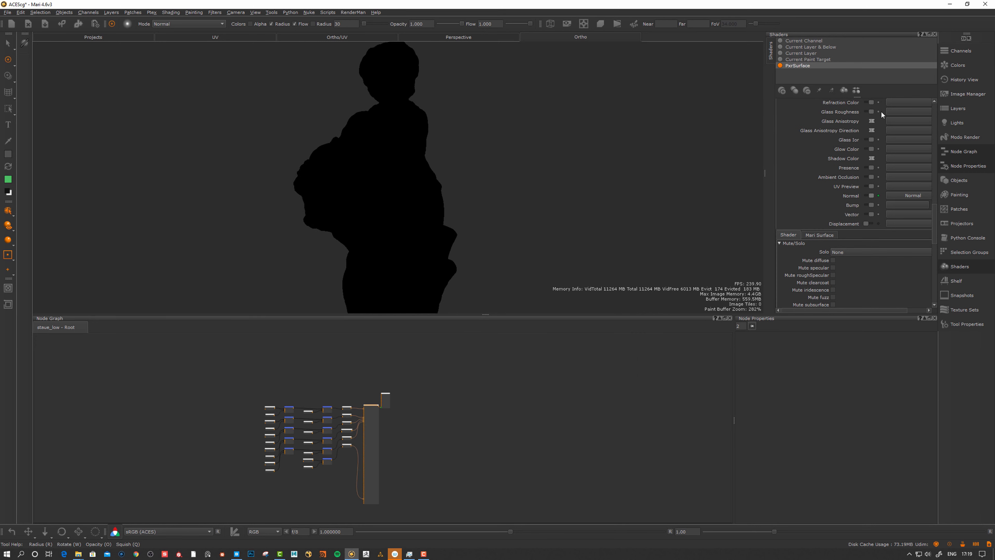
Choose tk4lecig_4K_Normal.jpg in the statue shelf's Open Image dialog
click(962, 52)
click(962, 52)
click(972, 98)
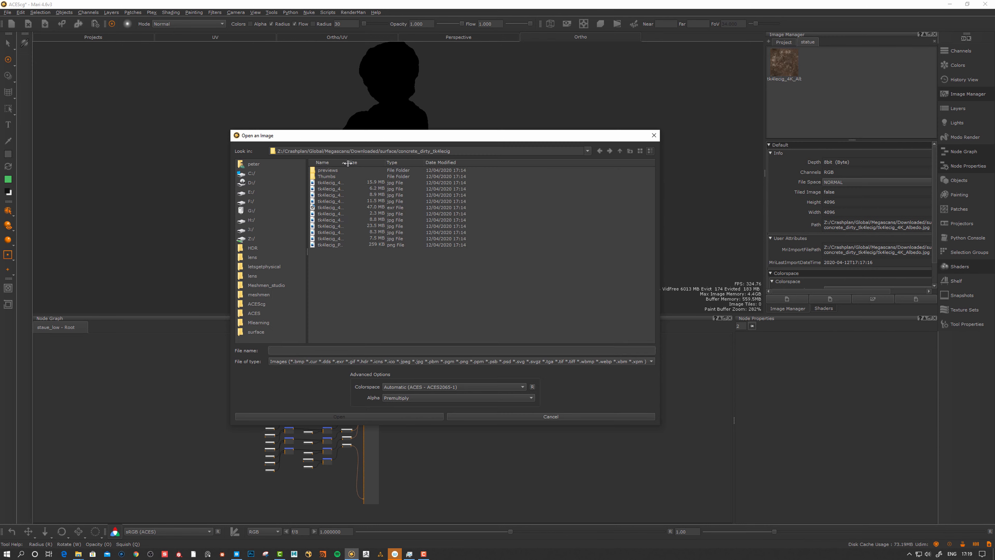
drag(348, 165, 418, 164)
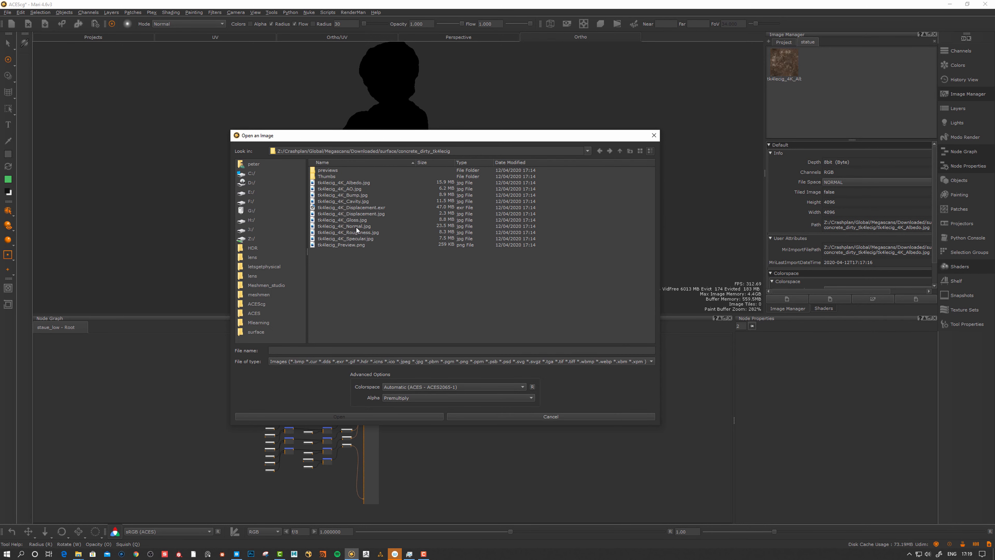
click(349, 206)
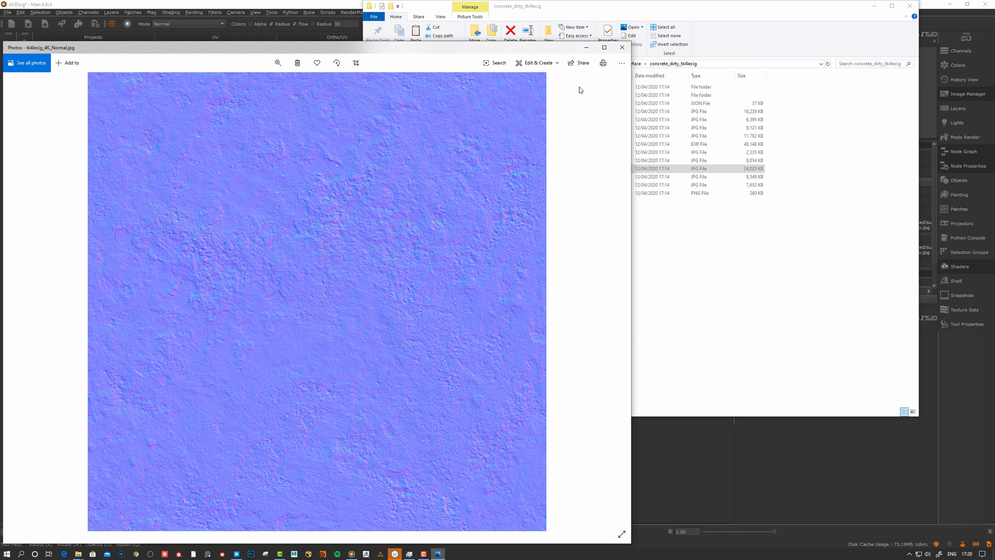
Import the concrete Normal map with the reference (Utility - Raw) colorspace
click(351, 554)
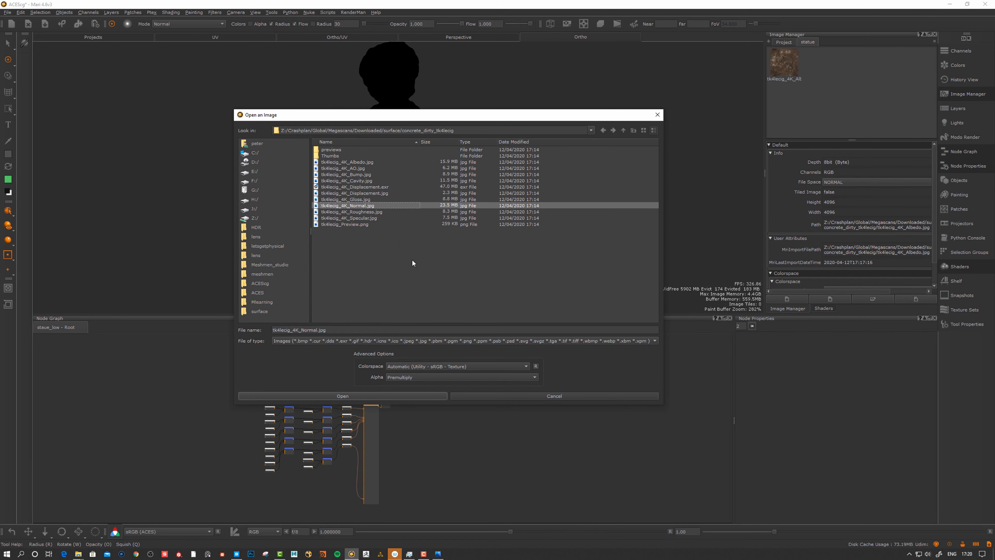
click(418, 366)
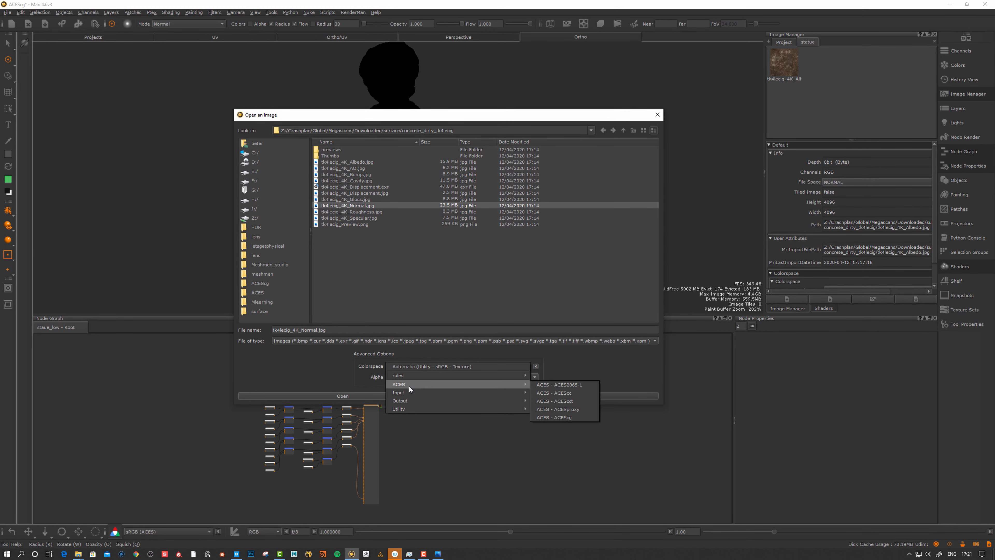
mouse_move(403, 375)
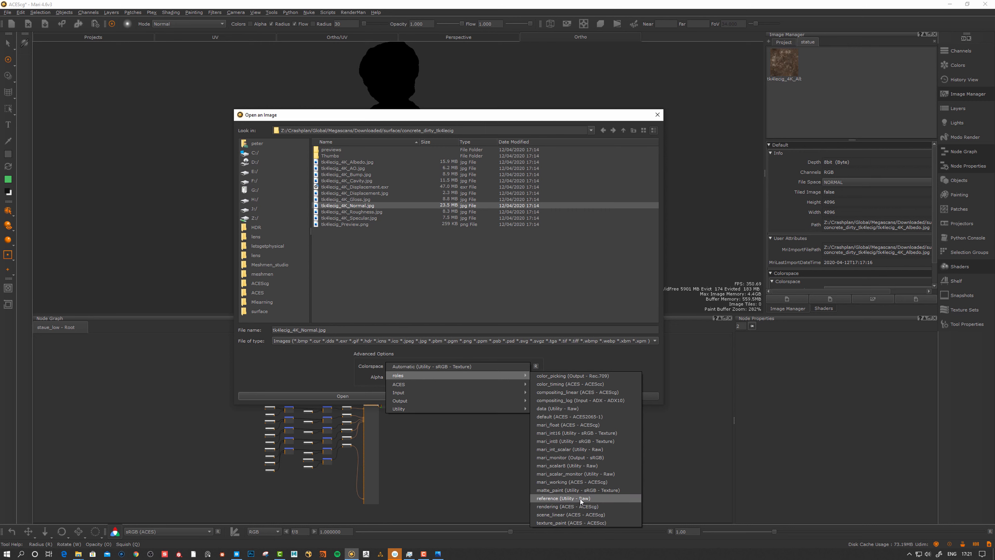
click(566, 499)
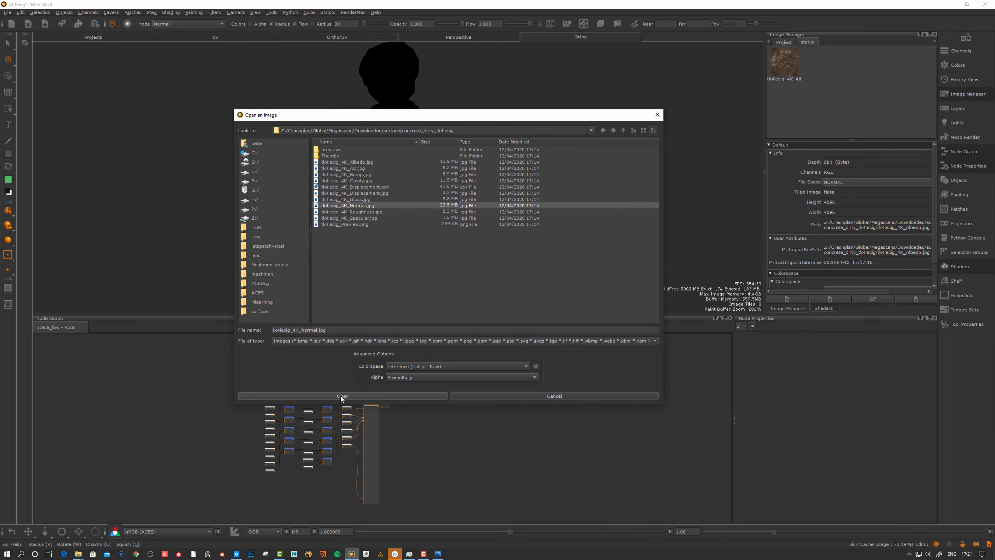
click(340, 396)
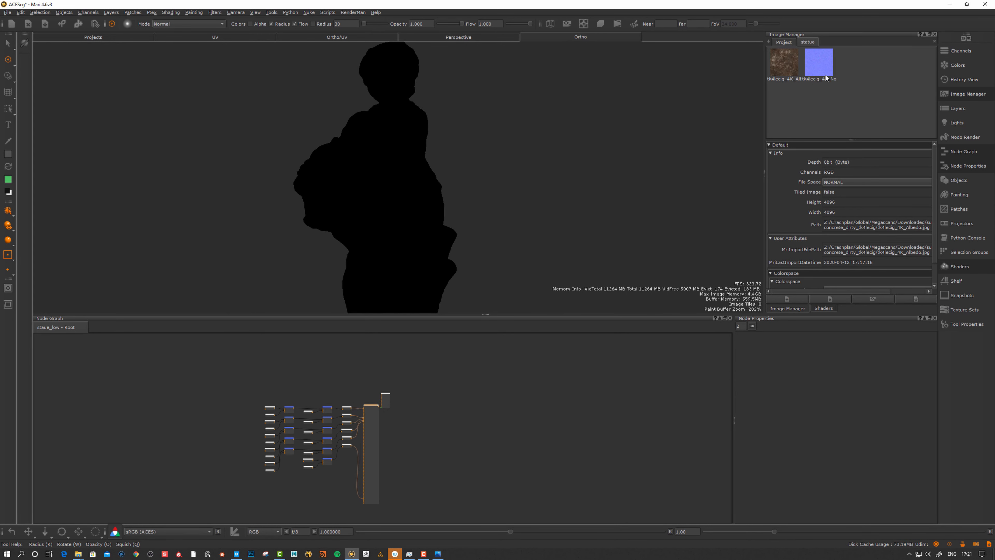
Mark tk4lecig_4K_Normal.jpg as raw and scalar data and place it over the statue for projection
click(818, 77)
drag(935, 222, 936, 258)
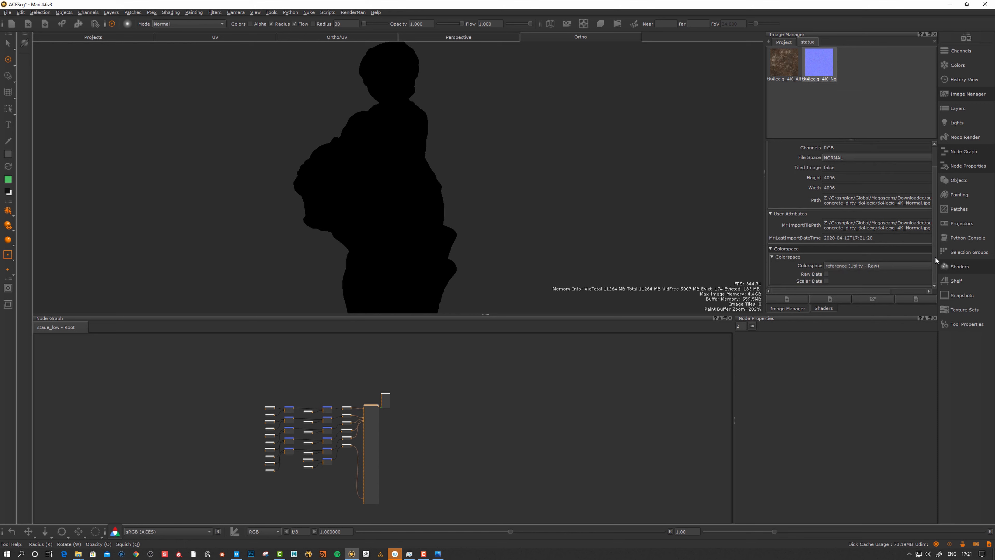
click(825, 273)
click(826, 281)
click(842, 113)
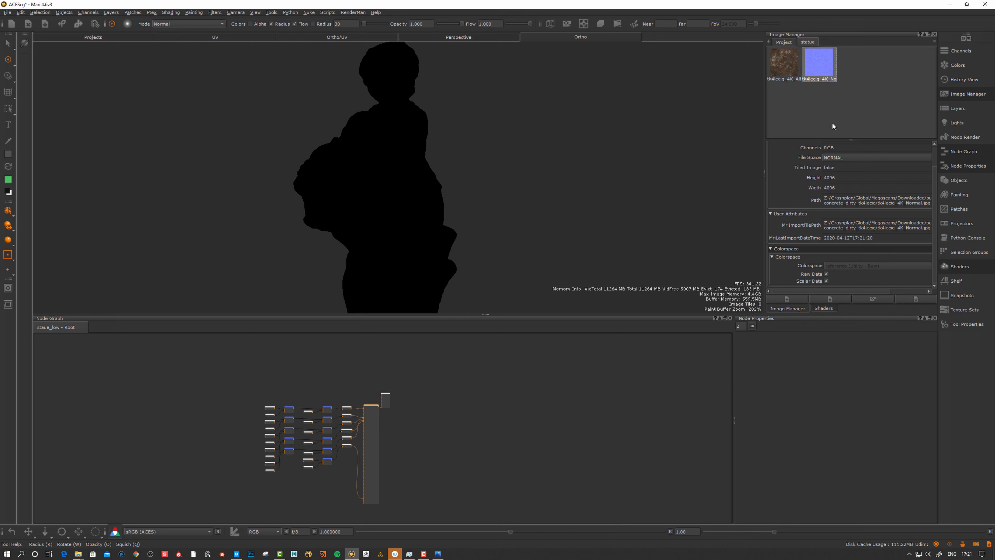
drag(825, 75, 408, 180)
mouse_move(431, 215)
ctrl+shift+mouse_down()
mouse_move(477, 207)
mouse_move(417, 216)
ctrl+shift+mouse_up()
click(970, 51)
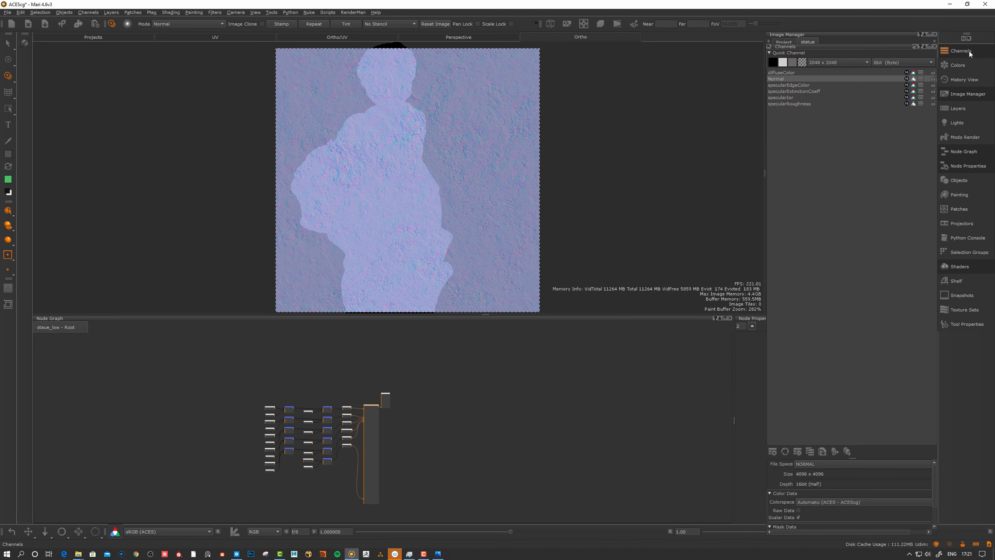
Stamp the repeating concrete normal texture into the Normal channel and bake it
click(778, 80)
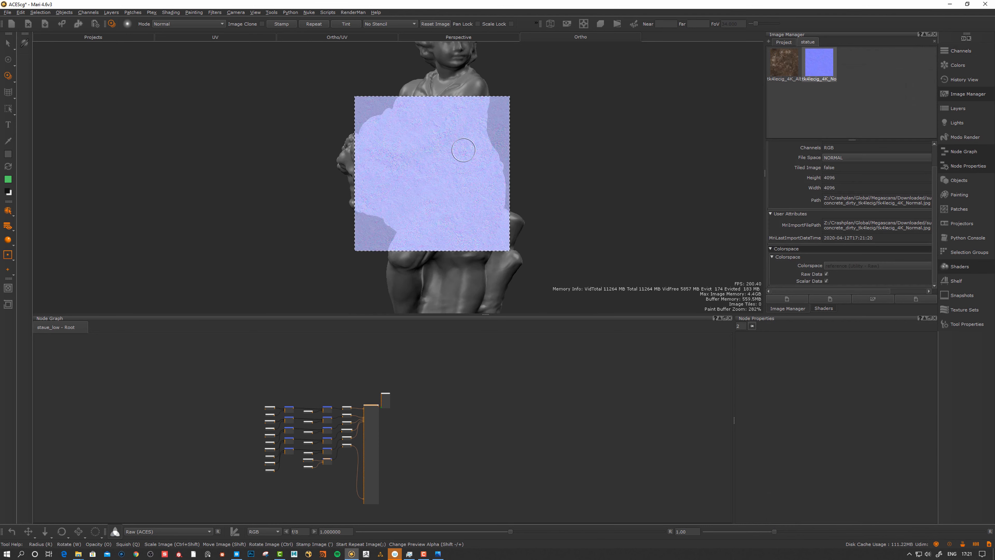
mouse_move(461, 152)
mouse_down()
mouse_move(443, 208)
mouse_move(493, 213)
mouse_move(496, 177)
mouse_up()
click(310, 25)
key(apostrophe)
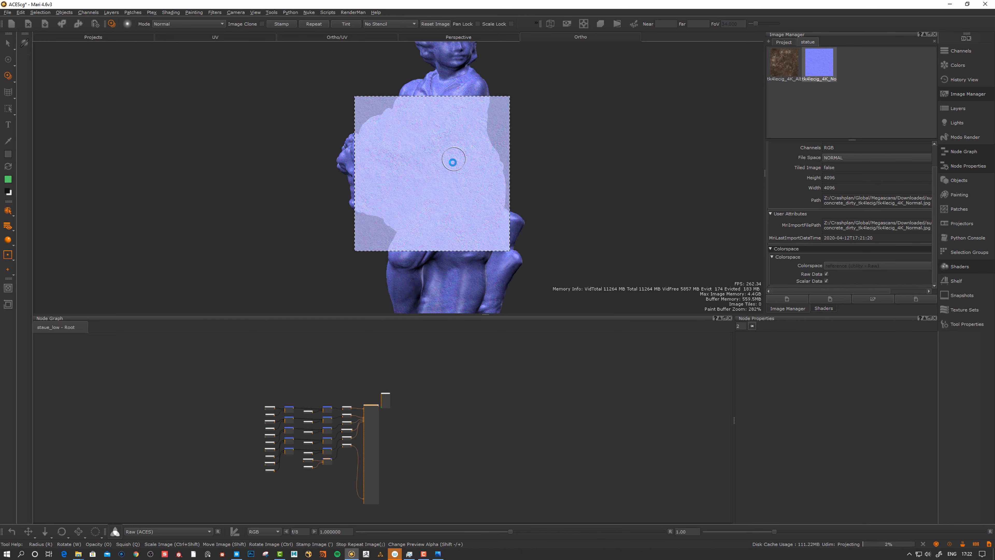
key(F1)
Orbit the statue to check coverage, with the normal map preview window beside it
mouse_move(454, 159)
alt+mouse_down()
mouse_move(514, 193)
mouse_move(519, 86)
alt+mouse_up()
mouse_move(519, 87)
alt+right_down()
mouse_move(435, 201)
mouse_move(437, 215)
alt+right_up()
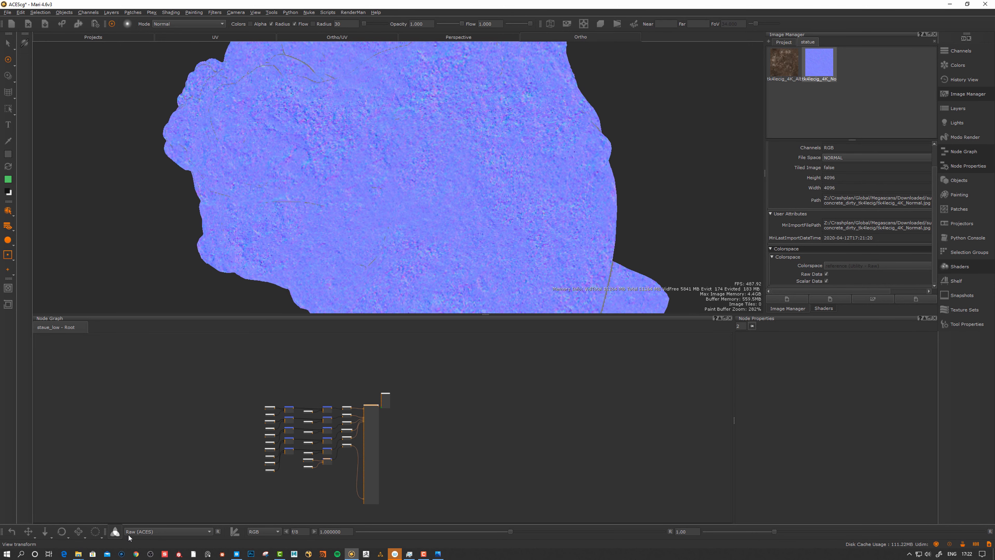
alt+drag(403, 224, 400, 216)
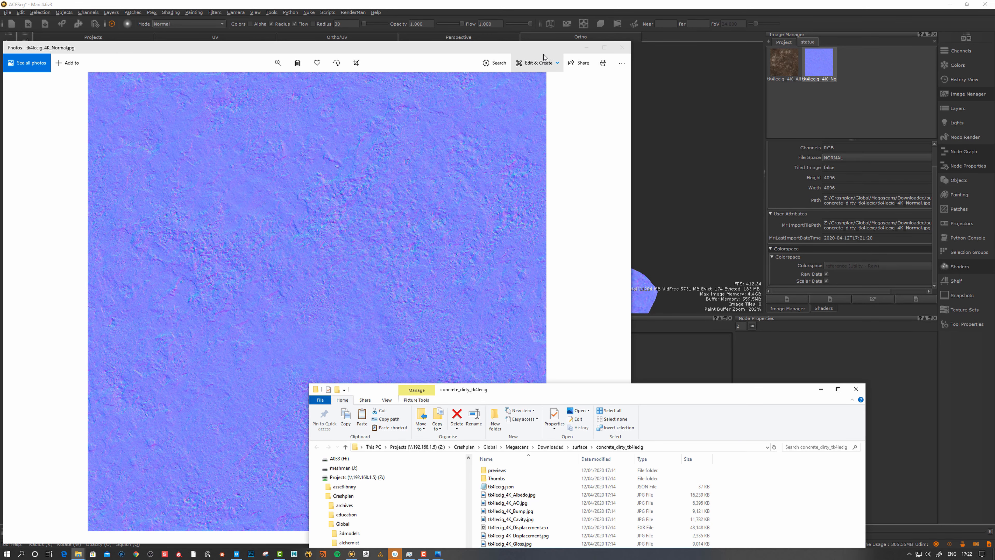
drag(543, 48, 381, 43)
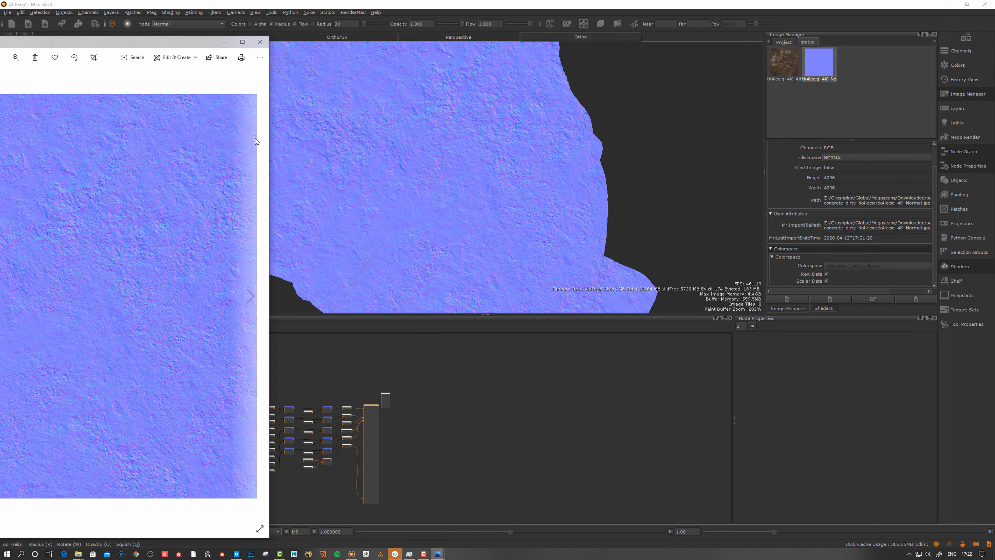
drag(175, 39, 215, 39)
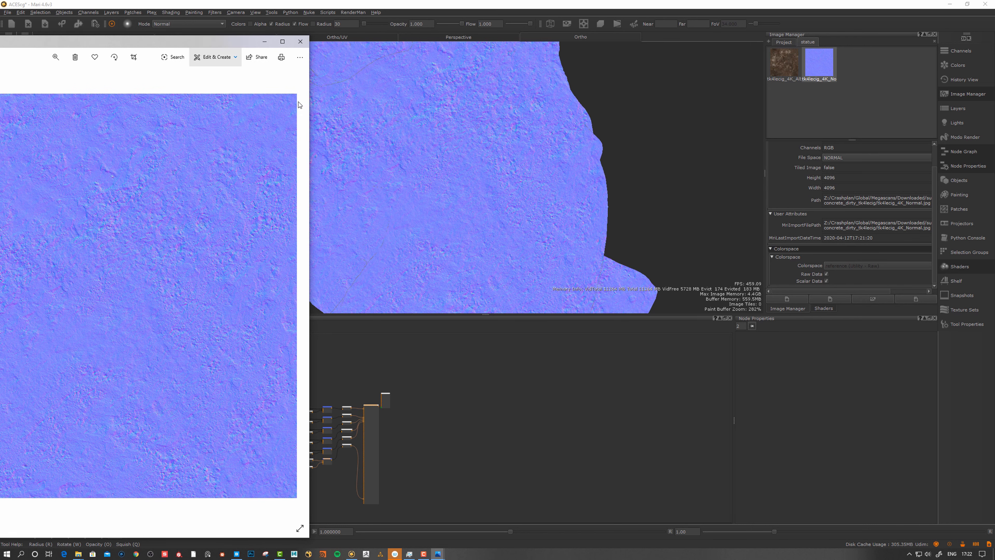
Inspect the statue's concrete normal cracks, then open the Open an Image dialog
click(821, 67)
click(907, 231)
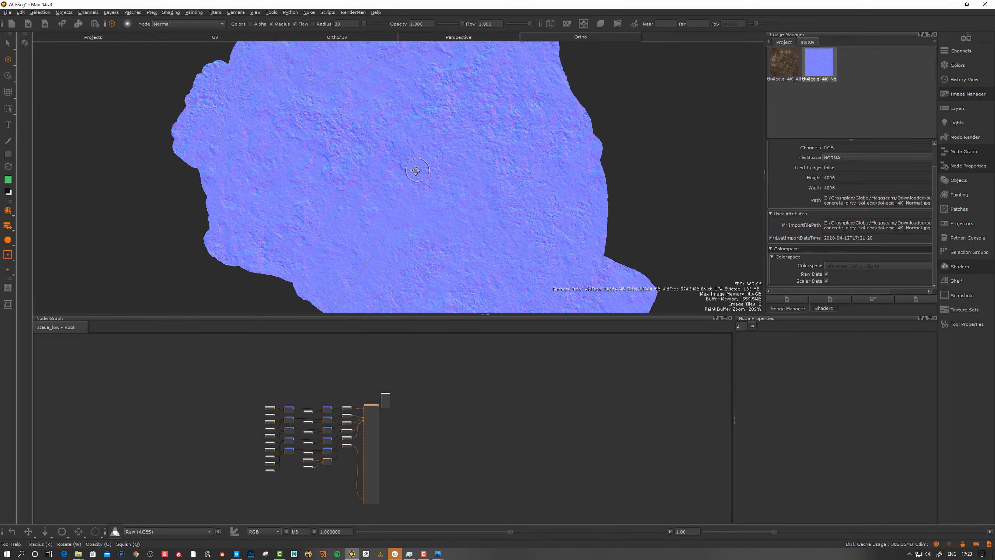
middle_drag(415, 170, 519, 164)
mouse_move(519, 163)
alt+mouse_down()
mouse_move(528, 167)
mouse_move(511, 169)
alt+mouse_up()
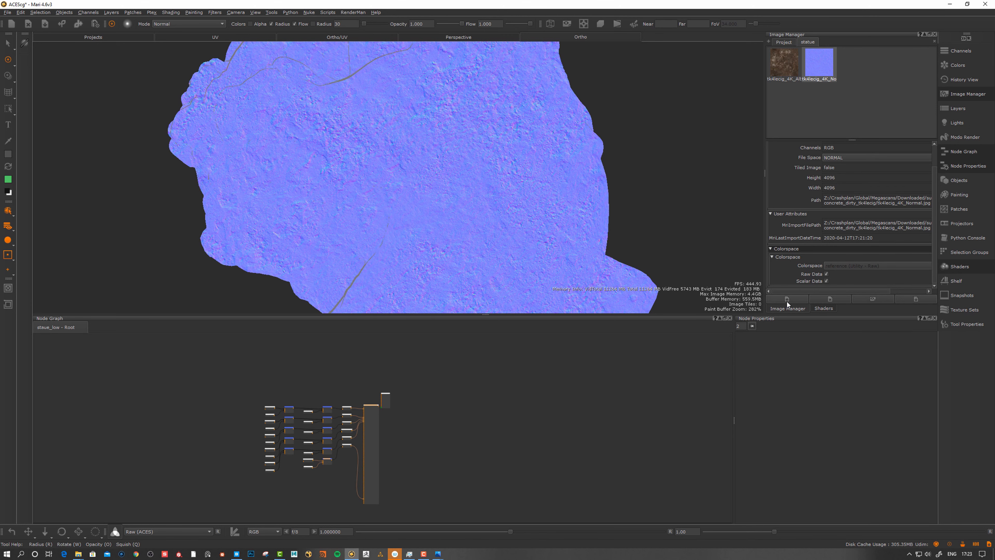
alt+drag(553, 171, 572, 189)
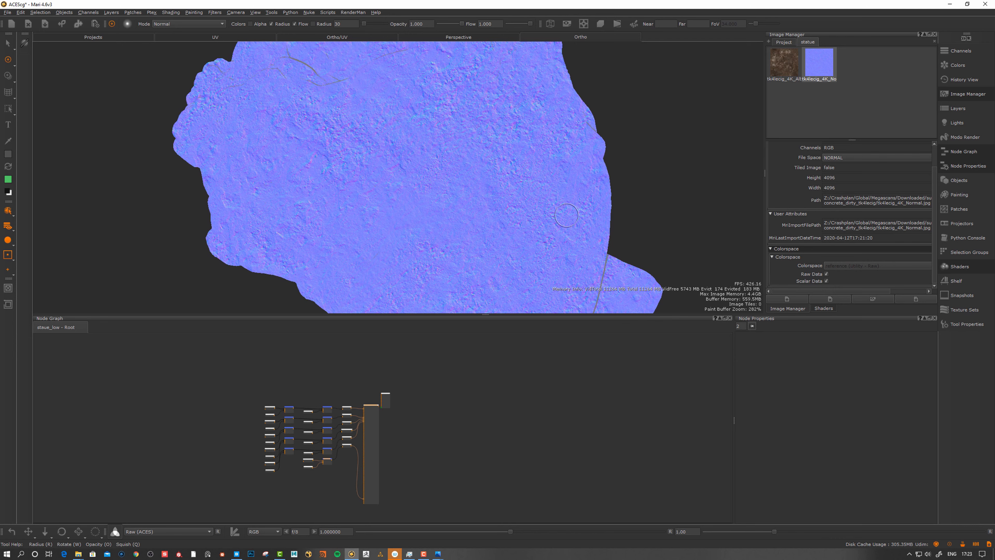
click(787, 298)
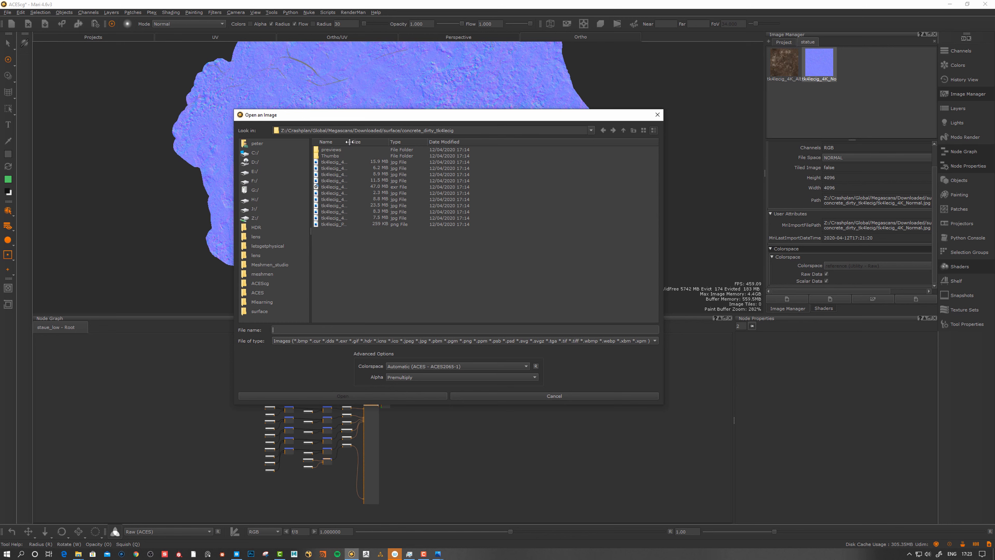
Select tk4lecig_4K_Roughness.jpg and open it as reference (Utility - Raw)
drag(348, 142, 423, 142)
click(370, 212)
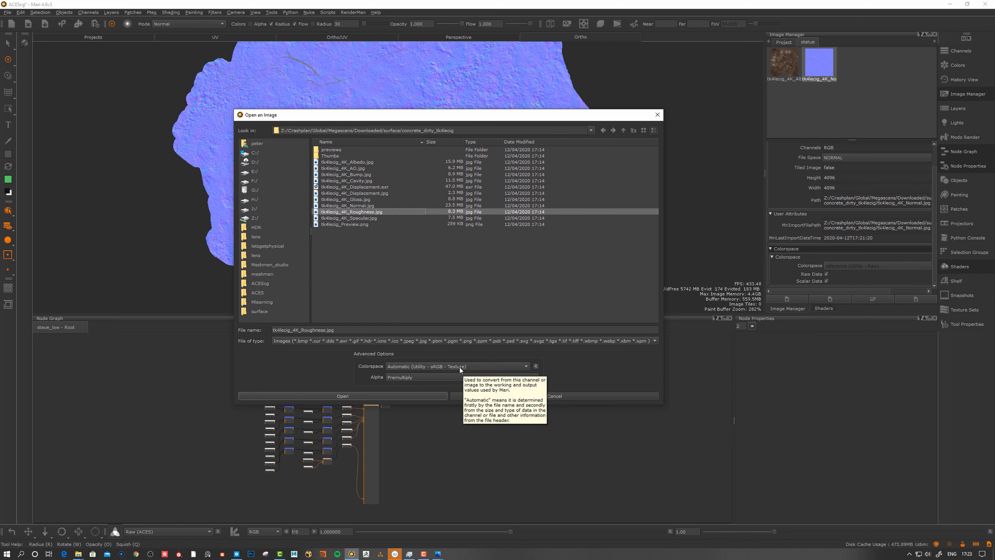
click(442, 364)
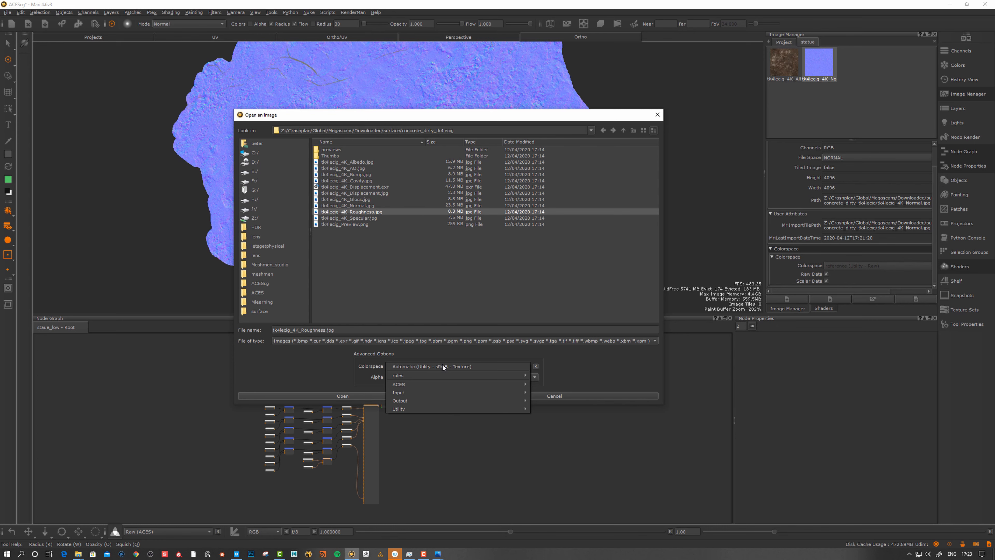
mouse_move(404, 390)
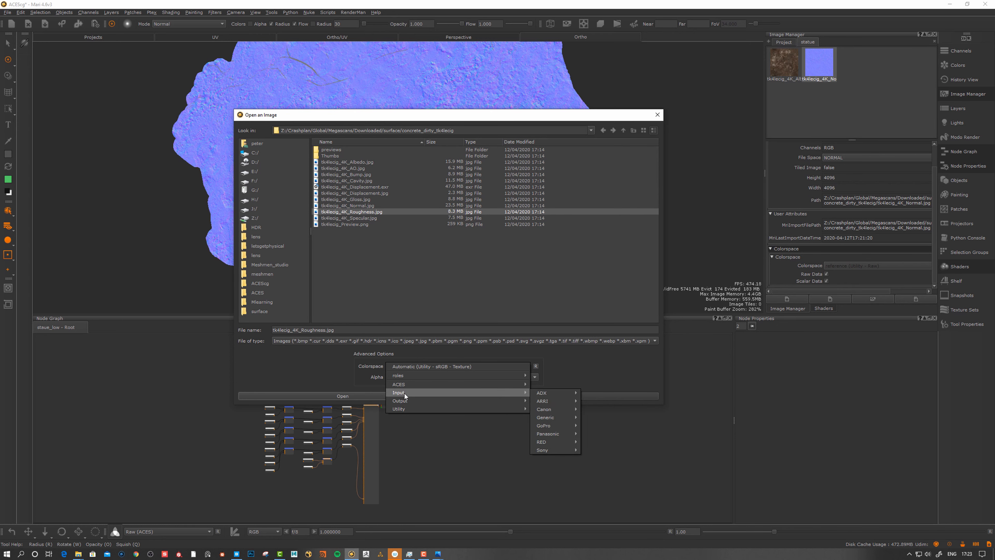
click(370, 212)
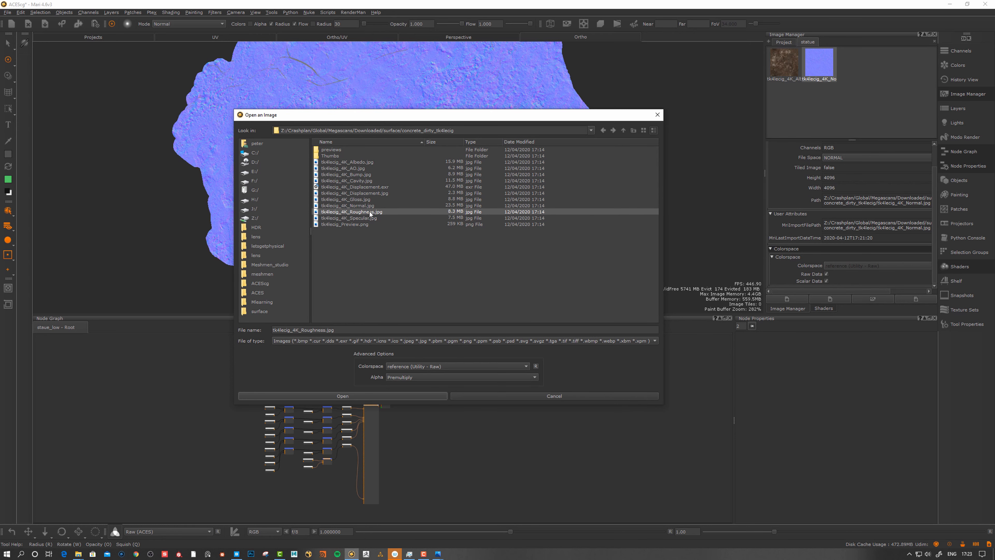
click(343, 396)
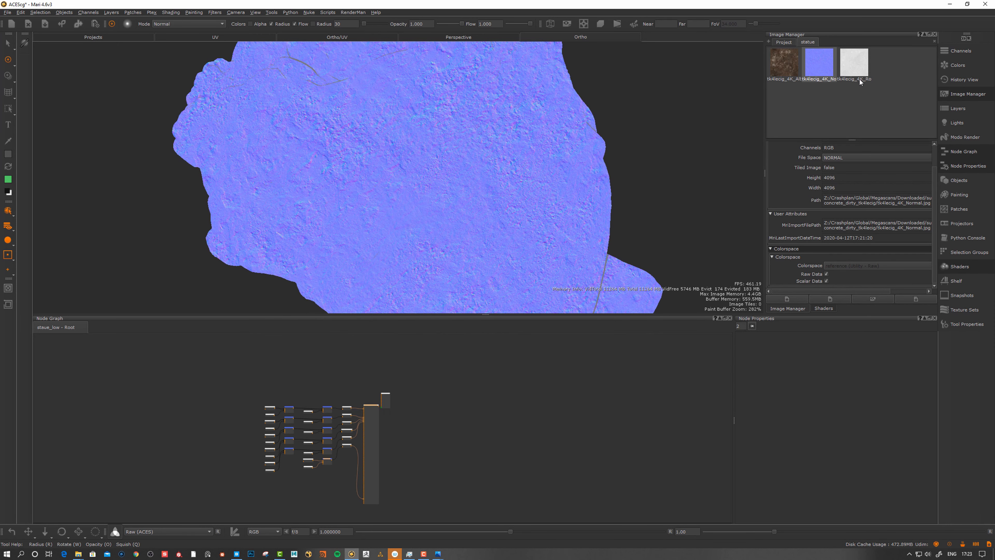
Add an Image Array node to the graph and show its properties
middle_drag(472, 388, 449, 395)
key(Tab)
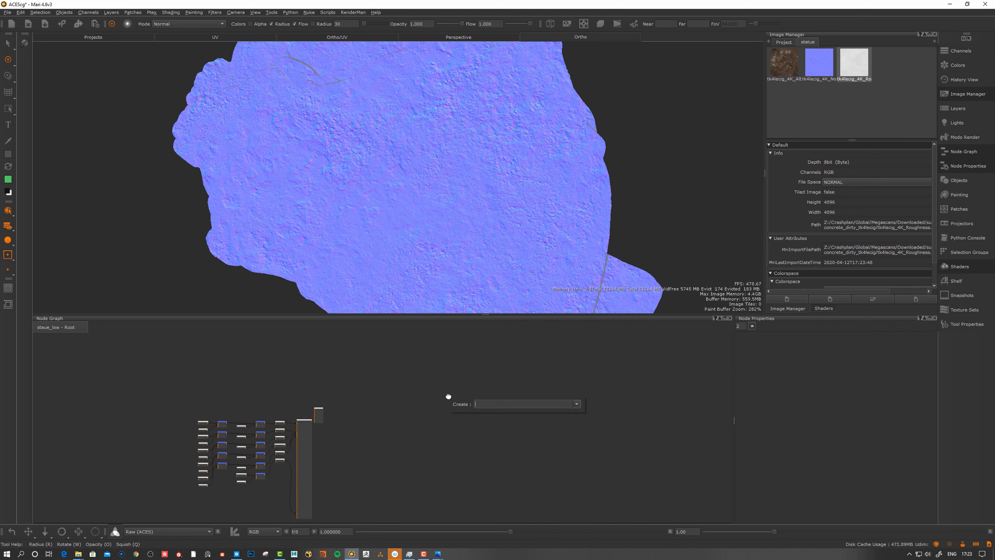
text(image)
key(Return)
scroll(486, 398, up, 5)
middle_drag(487, 398, 447, 421)
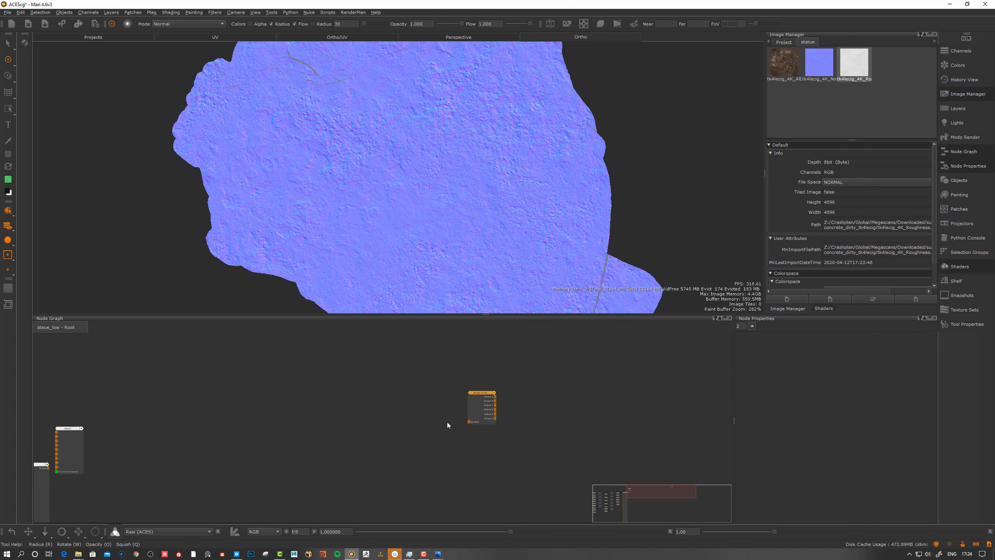
double_click(479, 394)
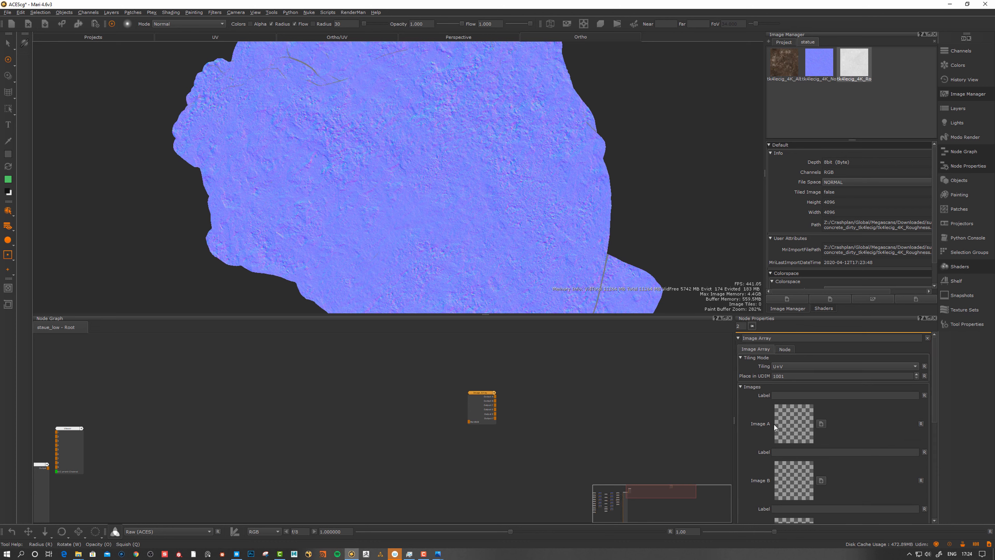
Load the albedo, roughness and normal maps into Image A, B and C slots
drag(784, 63, 793, 424)
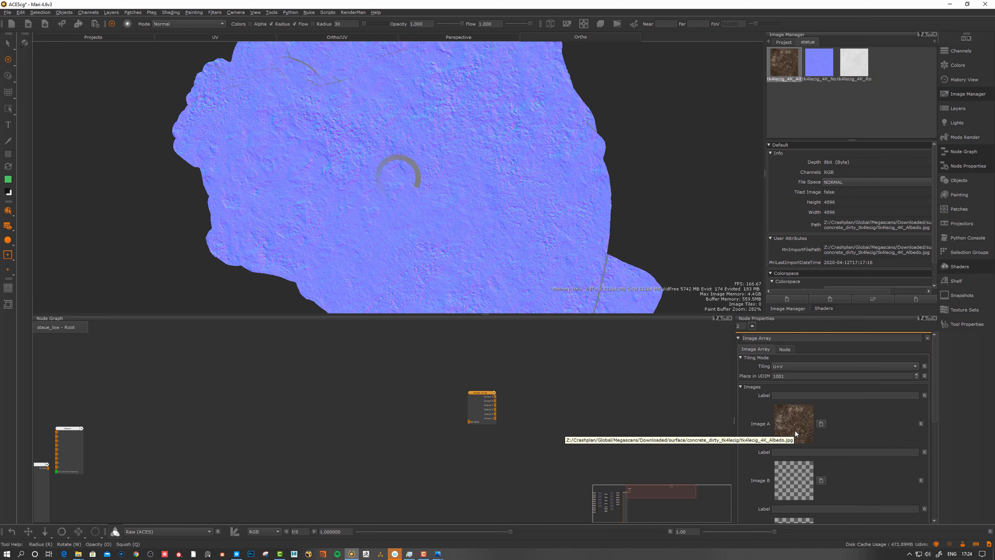
click(864, 72)
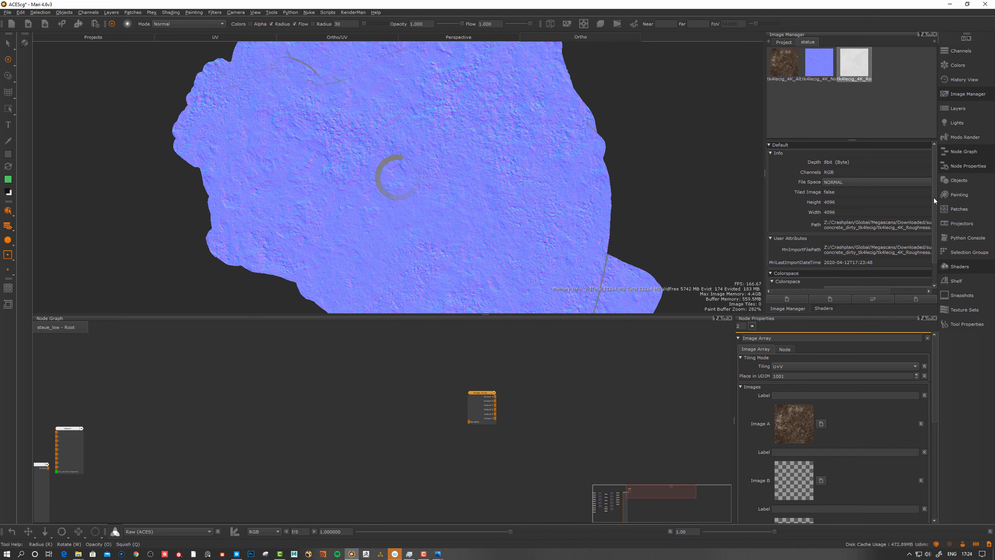
scroll(863, 267, down, 2)
click(827, 281)
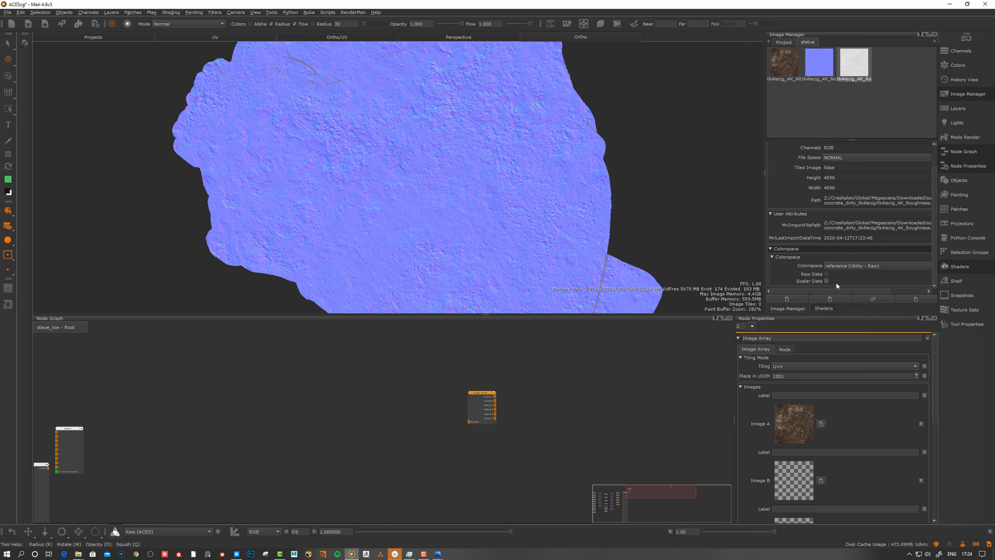
drag(854, 63, 787, 465)
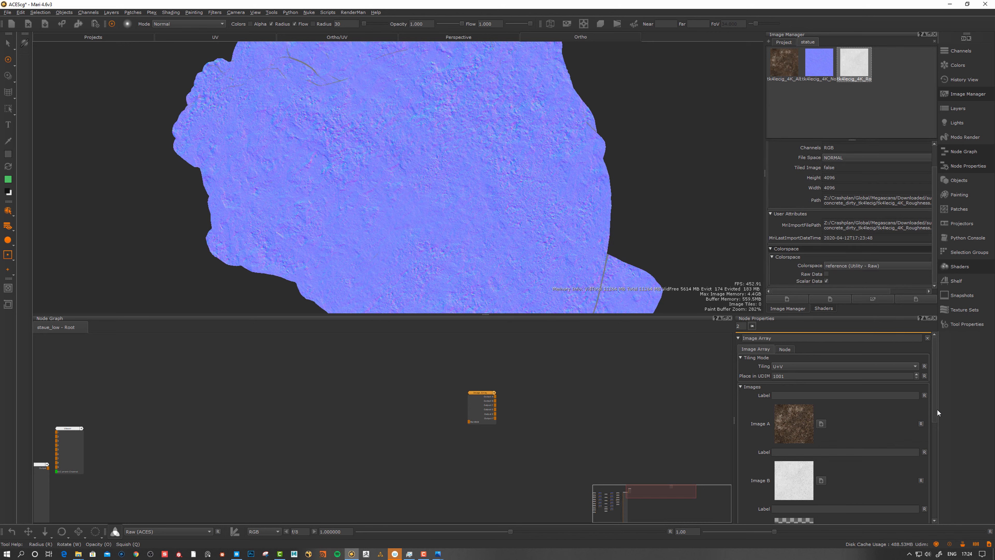
drag(937, 409, 937, 456)
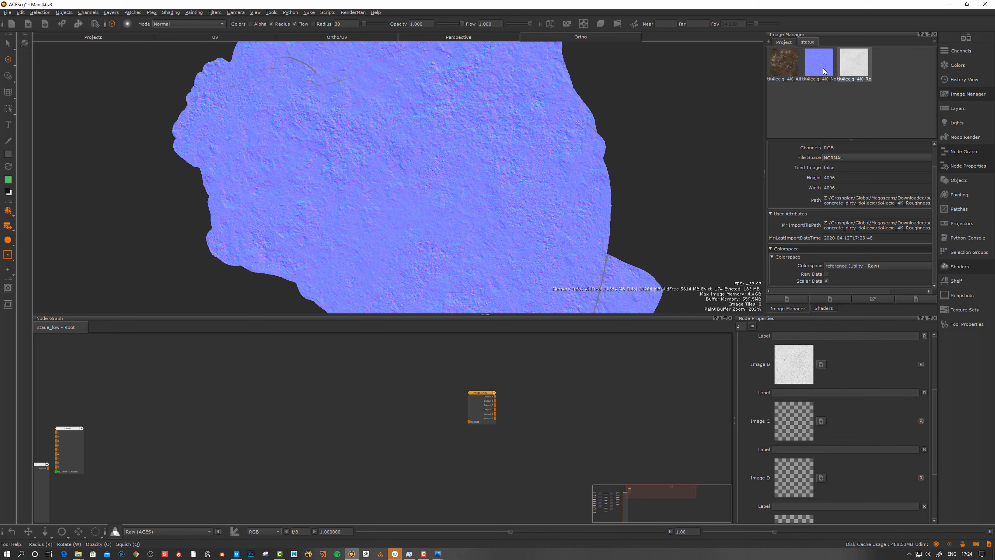
drag(824, 70, 782, 441)
Preview the Image Array's output A albedo on the statue
click(478, 393)
key(1)
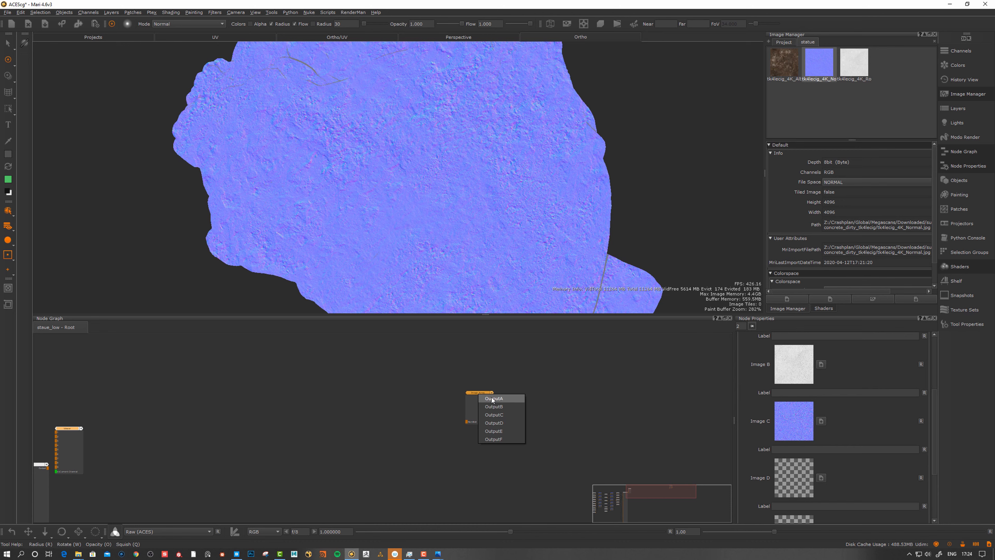
click(494, 399)
drag(481, 396, 470, 390)
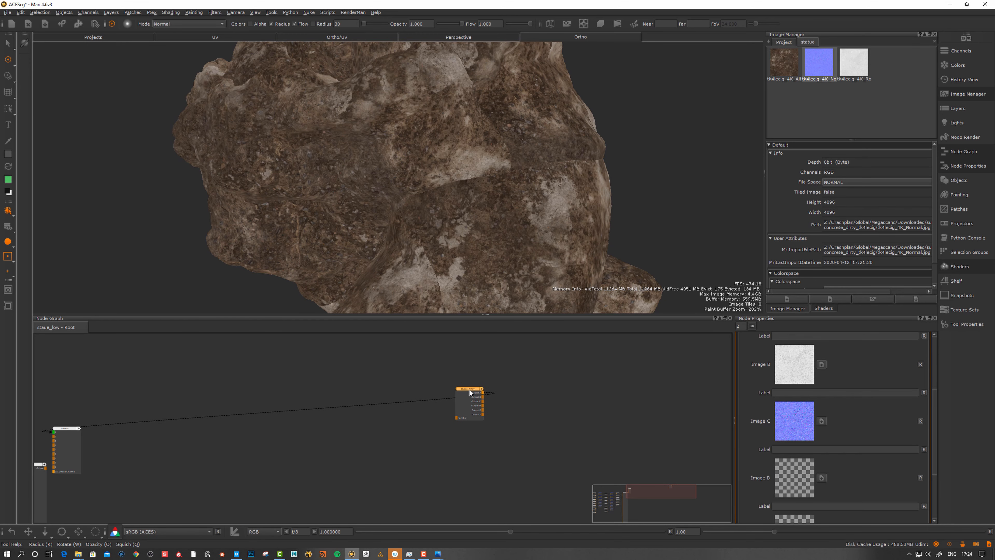
Preview the Image Array's roughness output B, then normal output C, on the statue
middle_drag(515, 258, 531, 257)
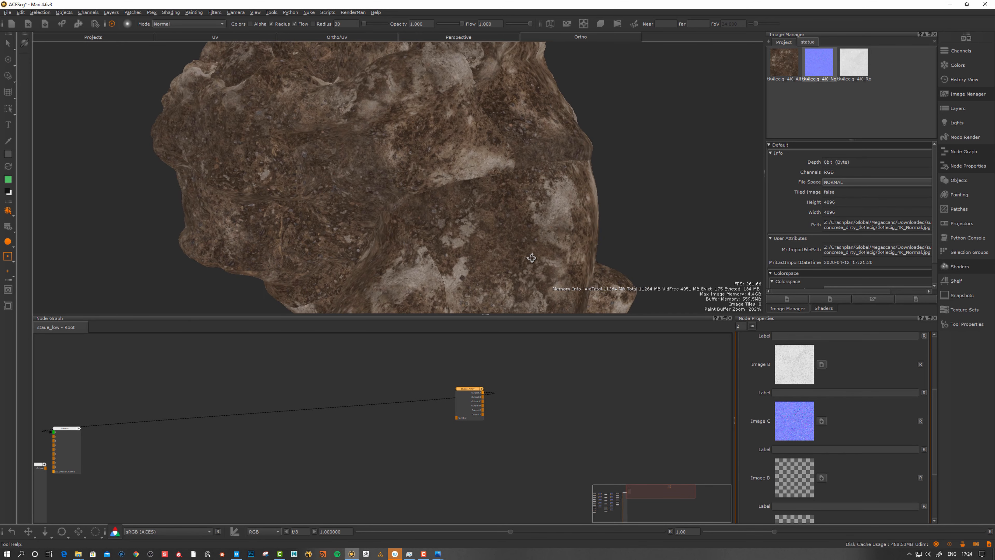
click(472, 389)
key(1)
click(480, 400)
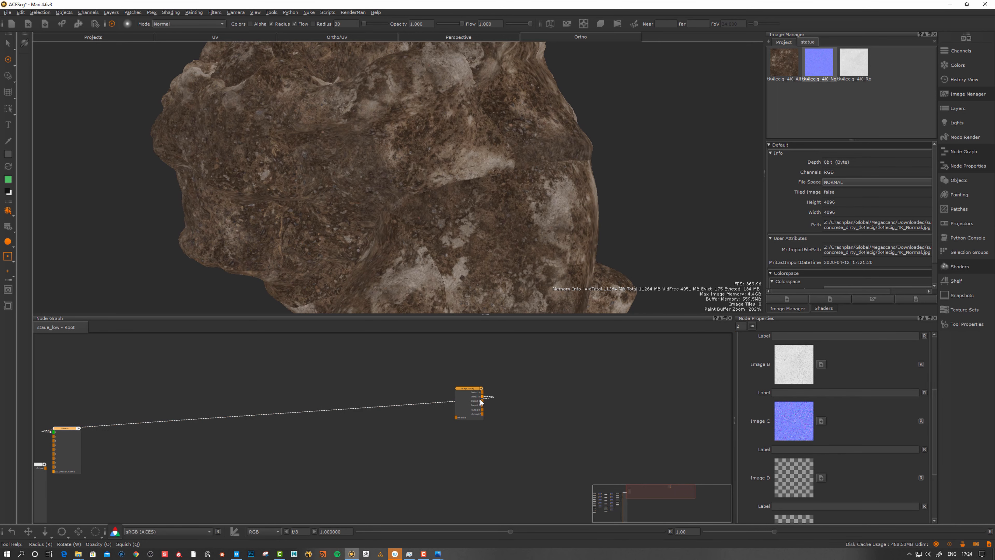
key(1)
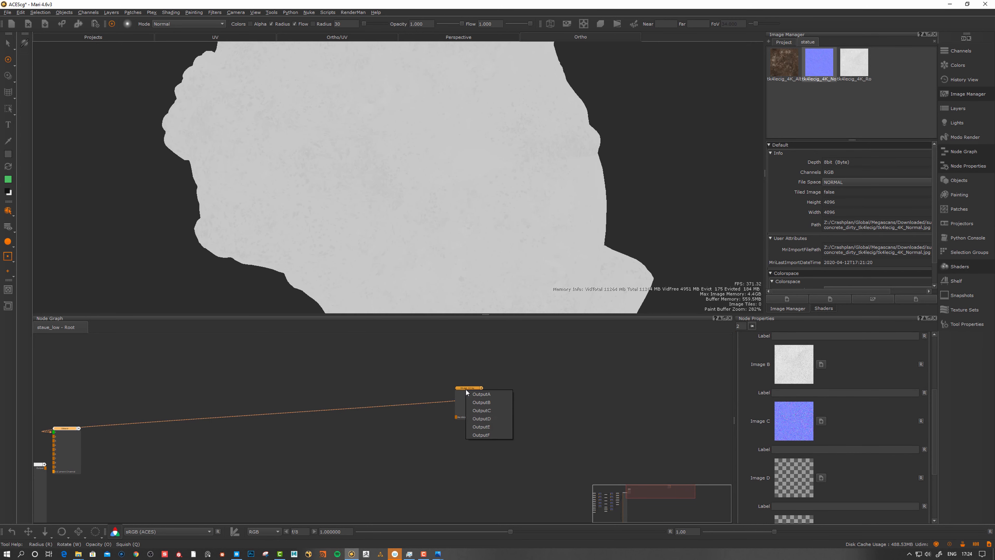
click(481, 410)
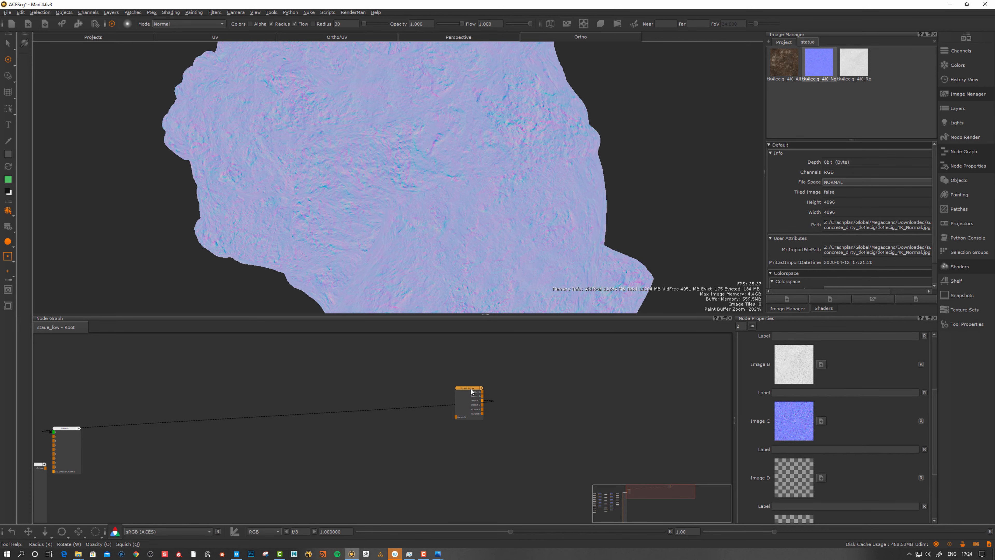
drag(472, 390, 451, 391)
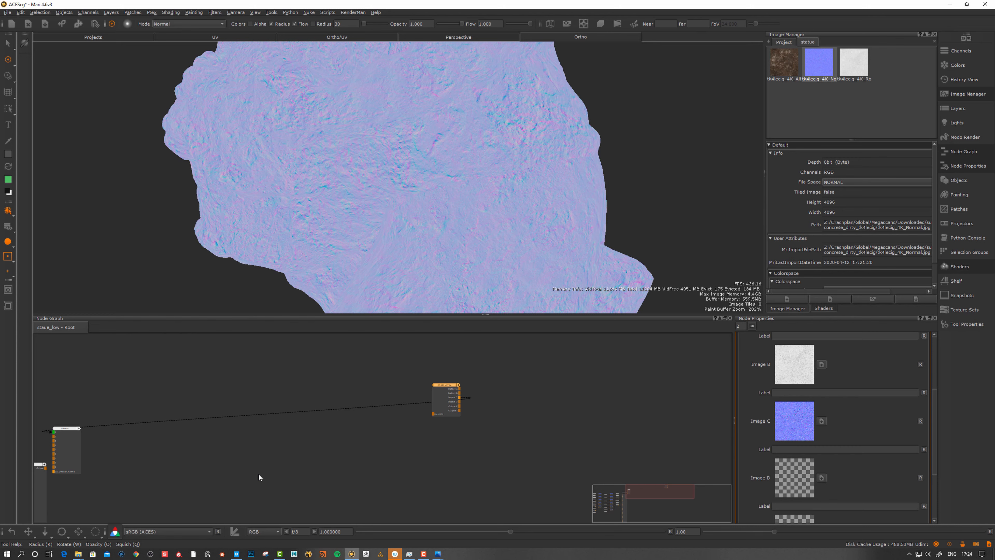
Toggle the display colour transform off and on, and move the Image Array beside the shader network
click(114, 532)
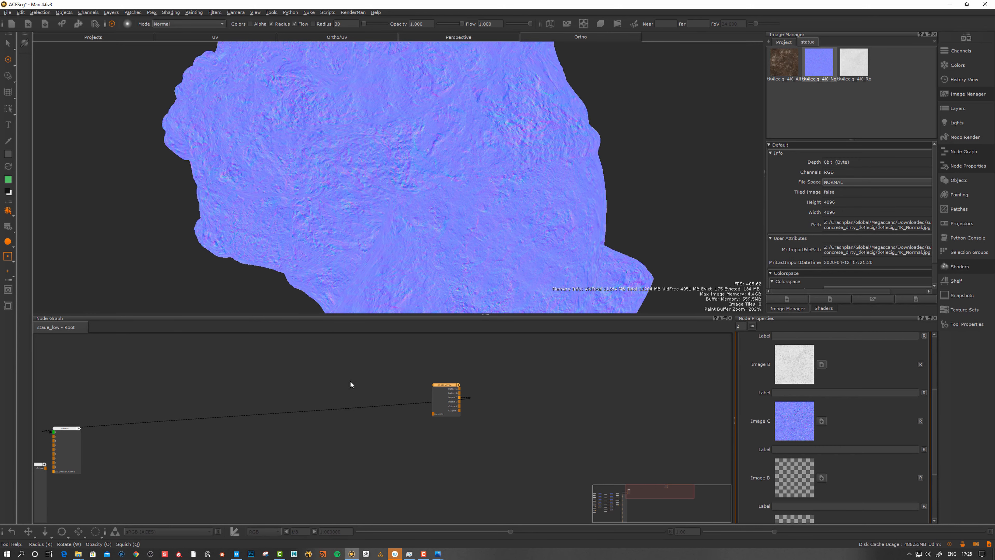
click(115, 531)
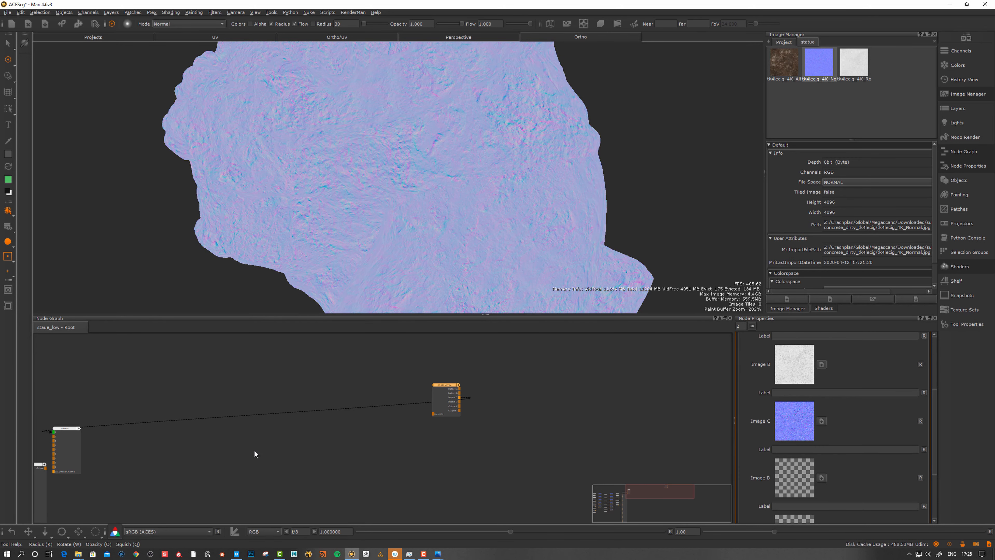
scroll(440, 391, up, 3)
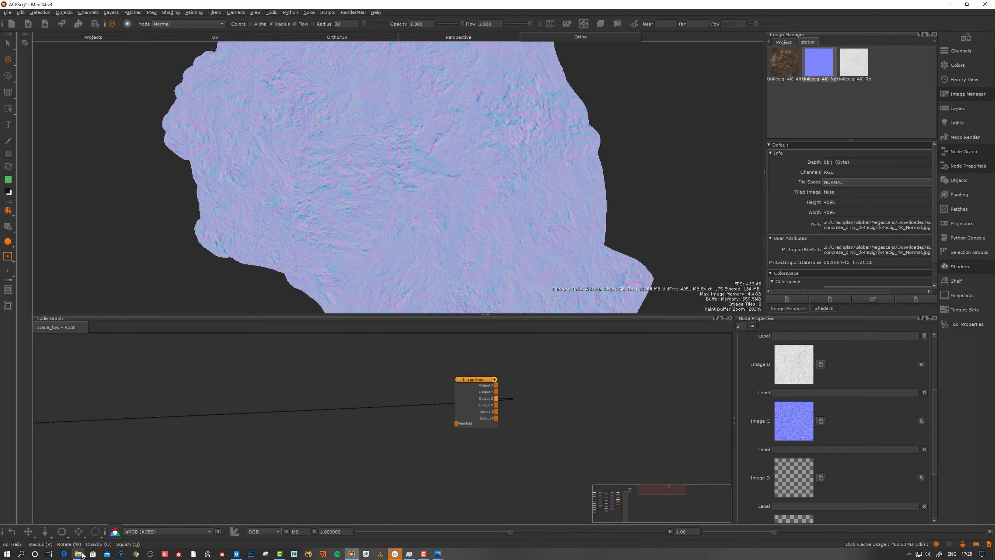
drag(474, 379, 391, 398)
scroll(469, 377, down, 3)
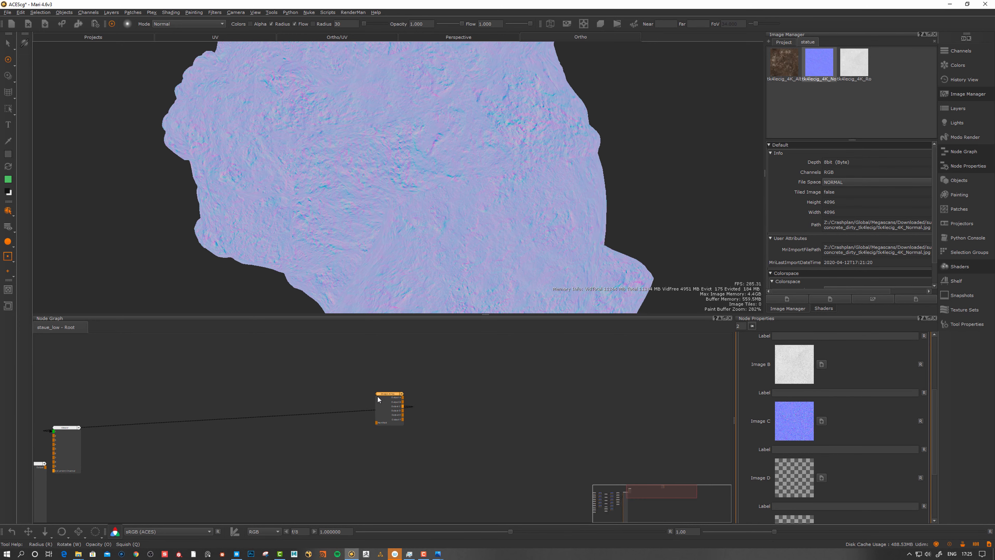
middle_drag(333, 405, 485, 406)
drag(540, 403, 78, 403)
middle_drag(78, 403, 375, 401)
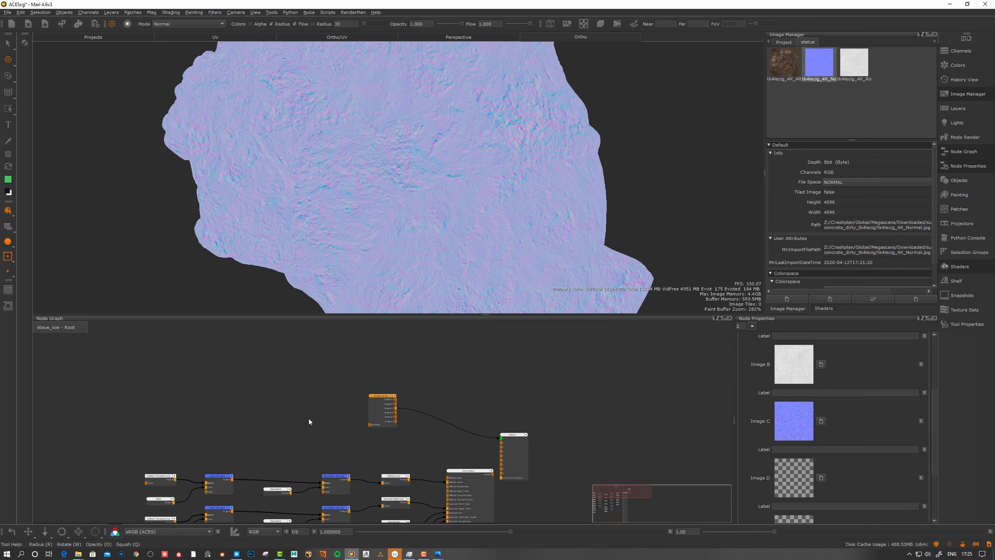
Create a Manifold UV node for the Image Array
key(Tab)
text(man)
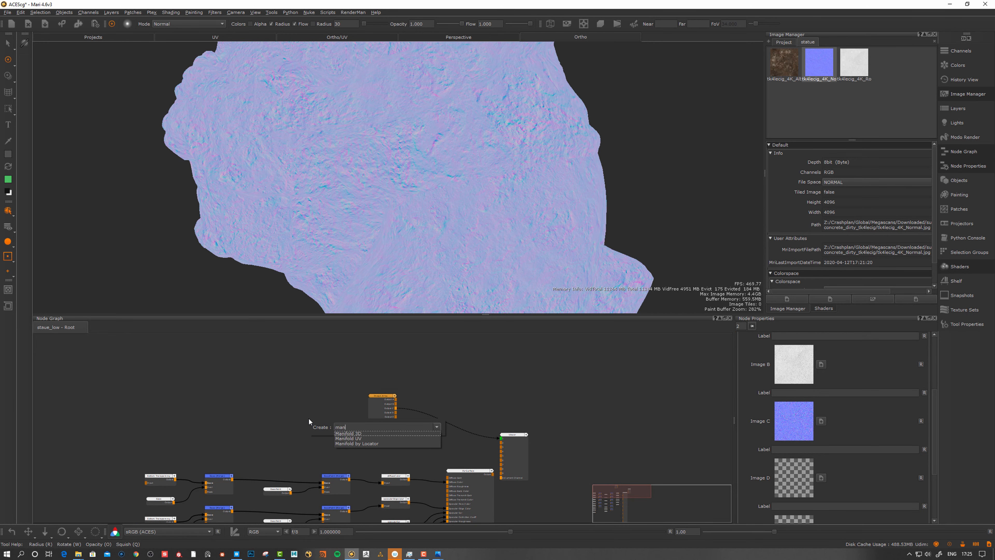
key(Down)
key(Down)
key(Return)
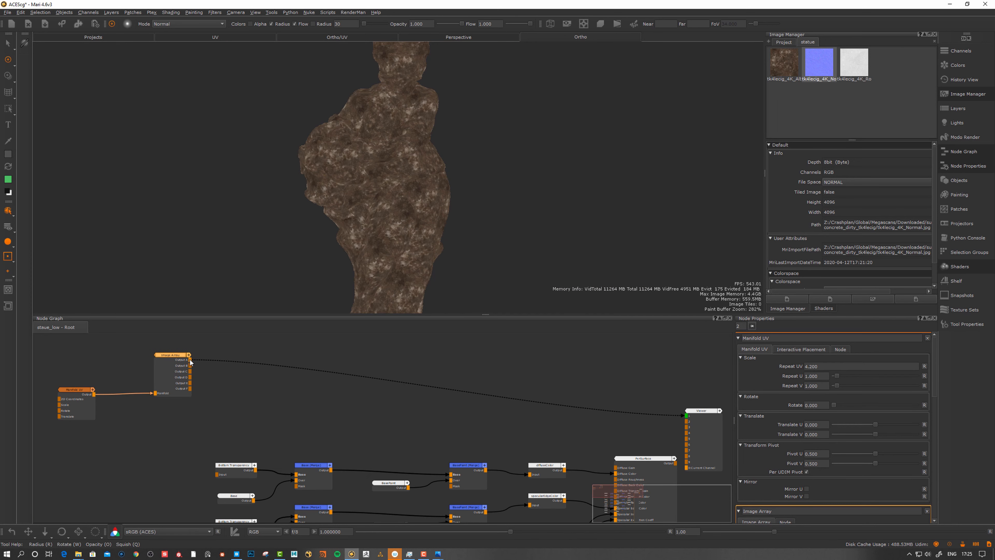
Wire Image Array outputs A, B and C into the BasePaint merge nodes
drag(191, 362, 454, 481)
middle_drag(399, 438, 320, 382)
middle_drag(143, 336, 280, 363)
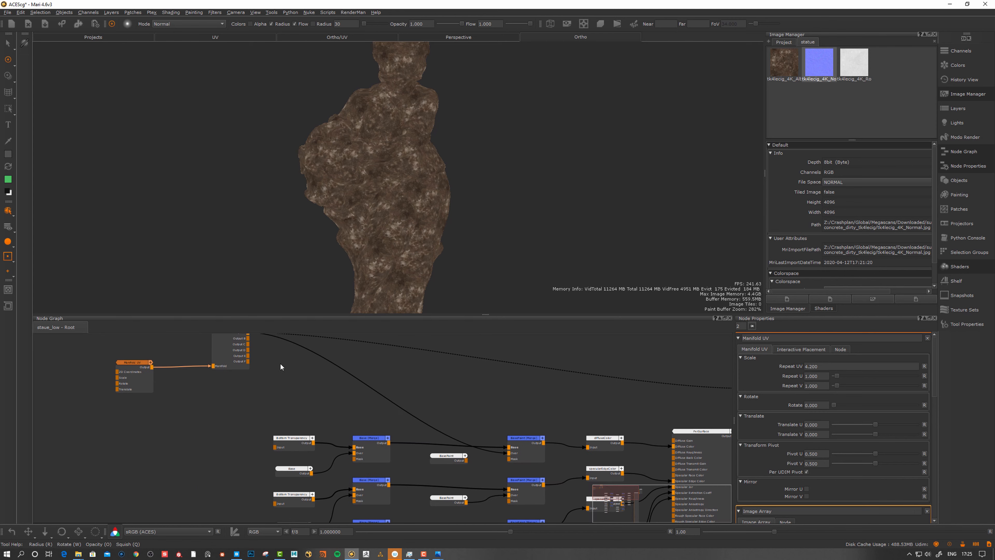
drag(223, 353, 288, 382)
middle_drag(300, 374, 276, 340)
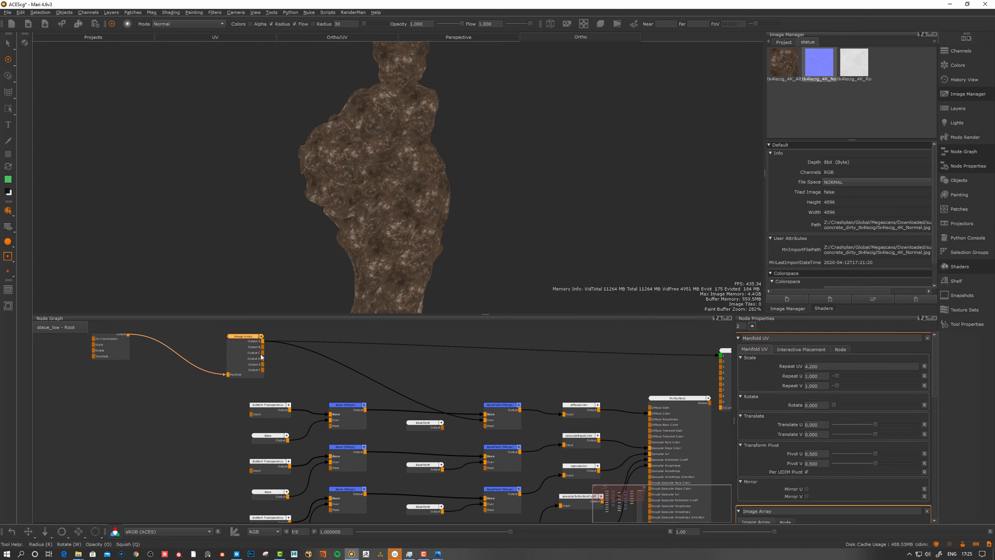
drag(263, 347, 546, 469)
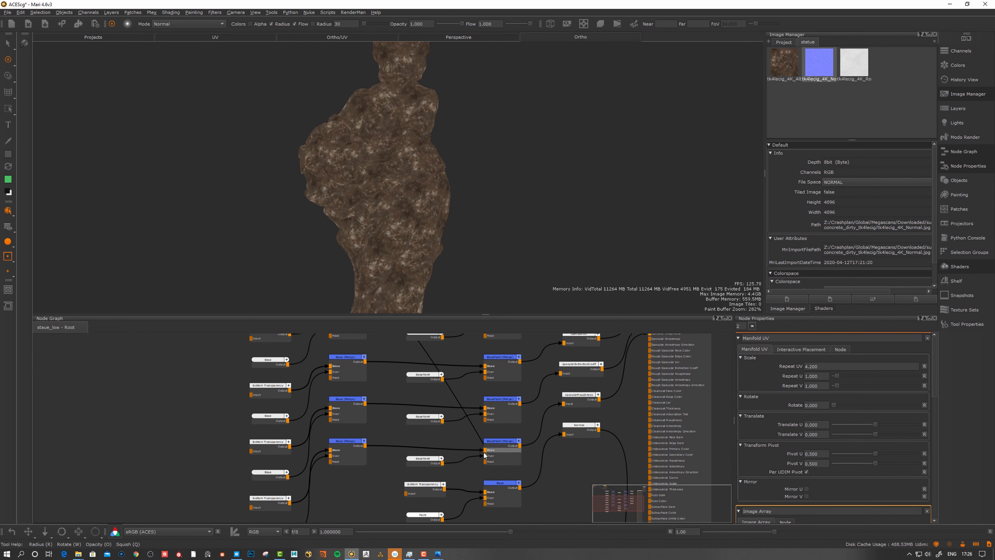
drag(483, 450, 485, 456)
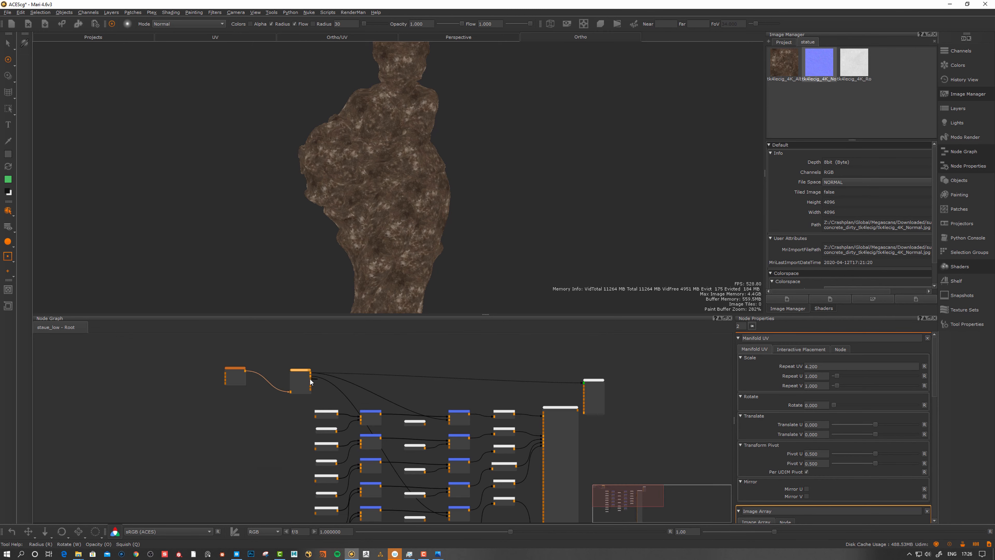
drag(310, 379, 460, 442)
Add a Normal Color node and connect it into the Base node
key(Tab)
text(norm)
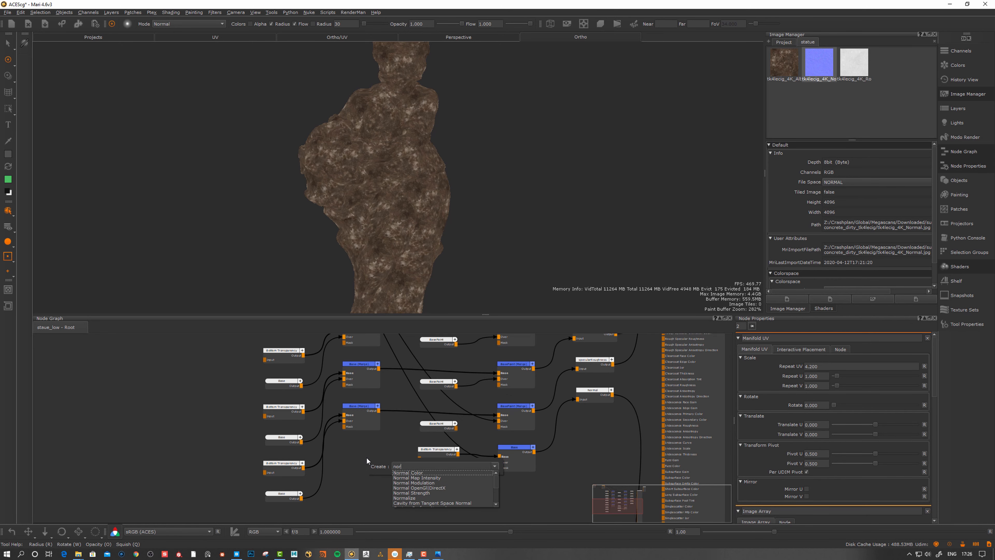
key(Down)
key(Return)
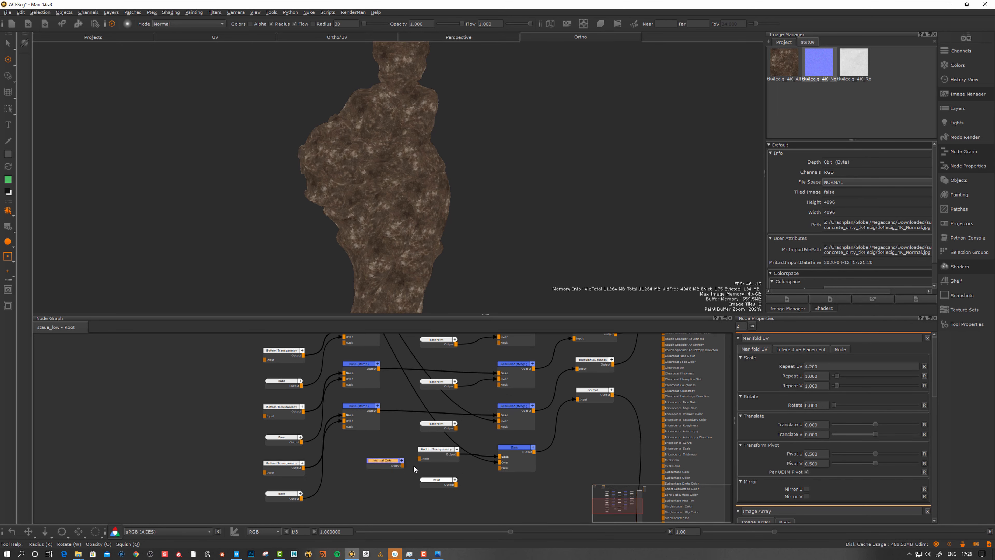
drag(387, 465, 500, 457)
drag(437, 453, 398, 453)
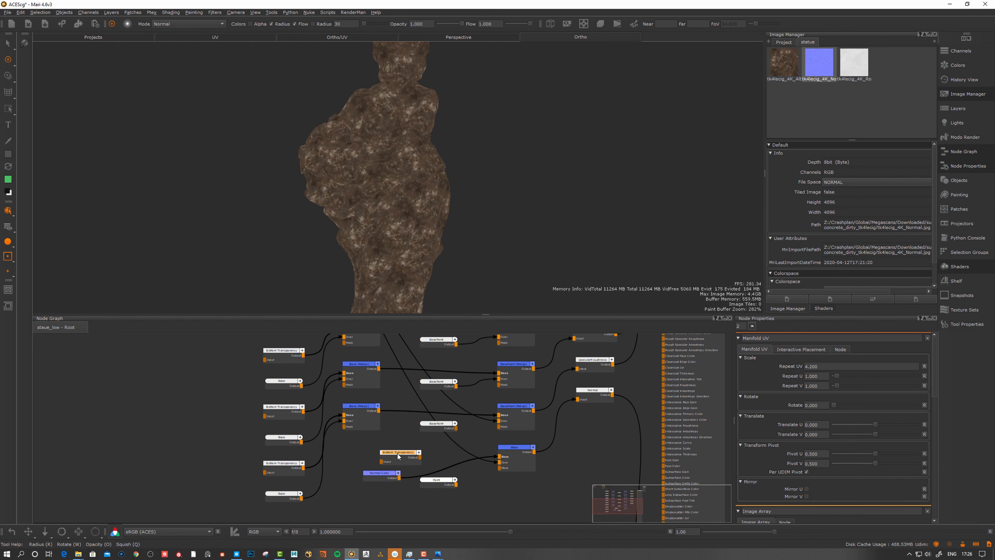
drag(398, 453, 393, 454)
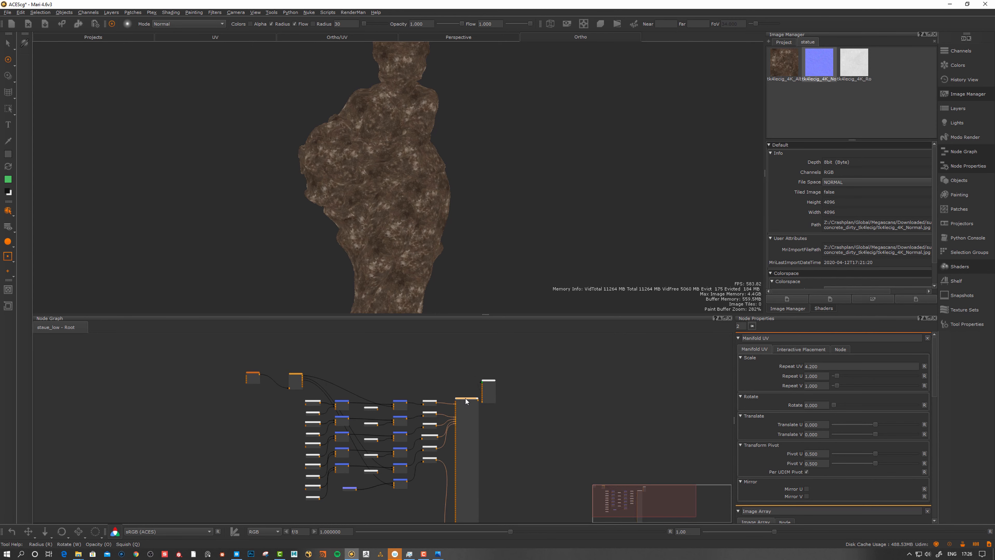
Select the Base shader and load the RenderMan Luxo Jr lighting environment
drag(465, 400, 542, 389)
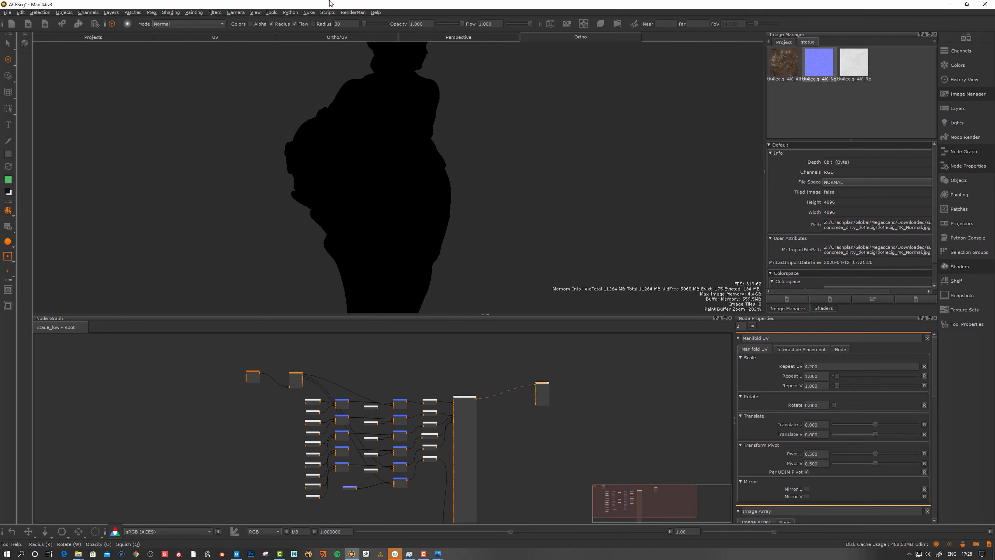
click(352, 12)
mouse_move(355, 25)
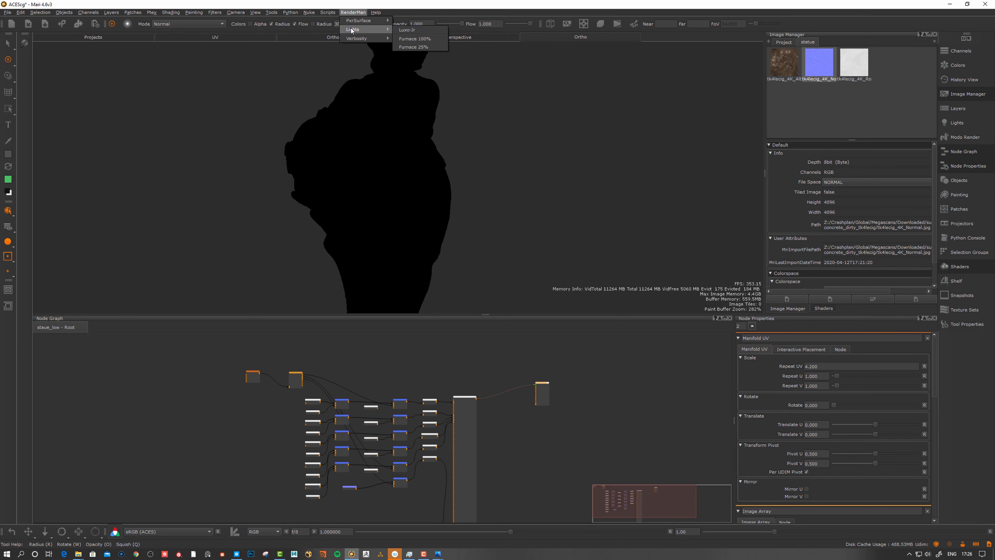
click(415, 29)
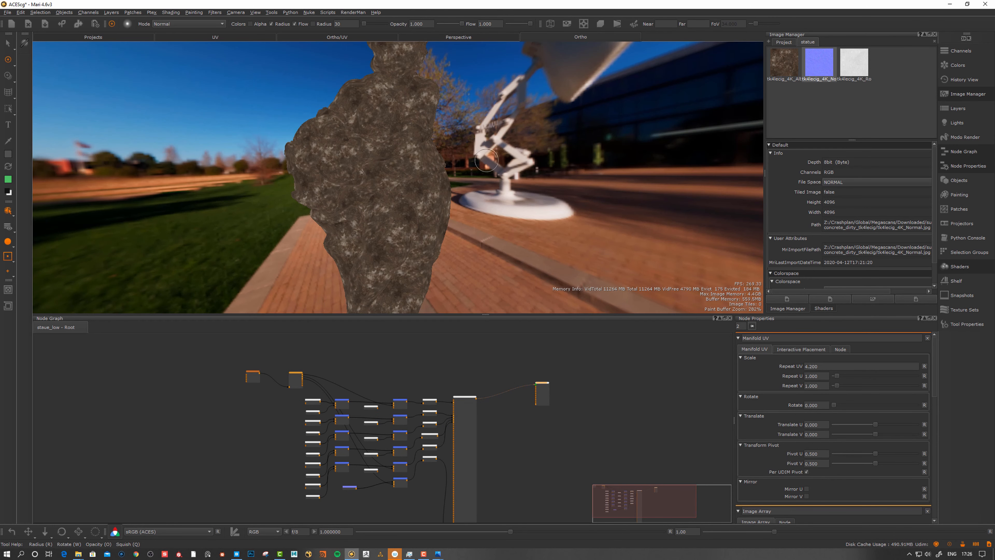
Orbit and zoom around the lit statue to view its front and head
alt+drag(459, 179, 441, 184)
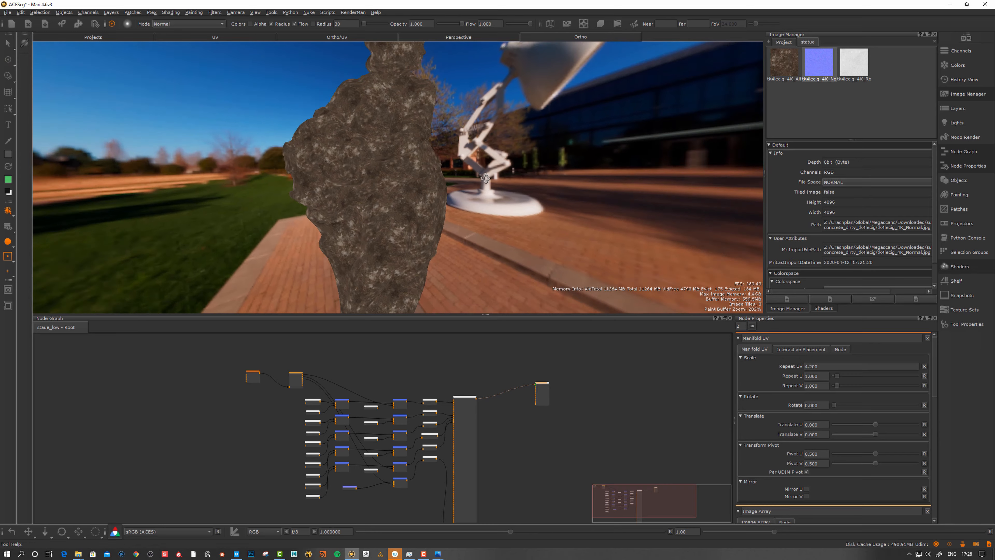
alt+right_drag(441, 184, 462, 186)
mouse_move(441, 187)
alt+mouse_down()
mouse_move(453, 189)
mouse_move(425, 182)
alt+mouse_up()
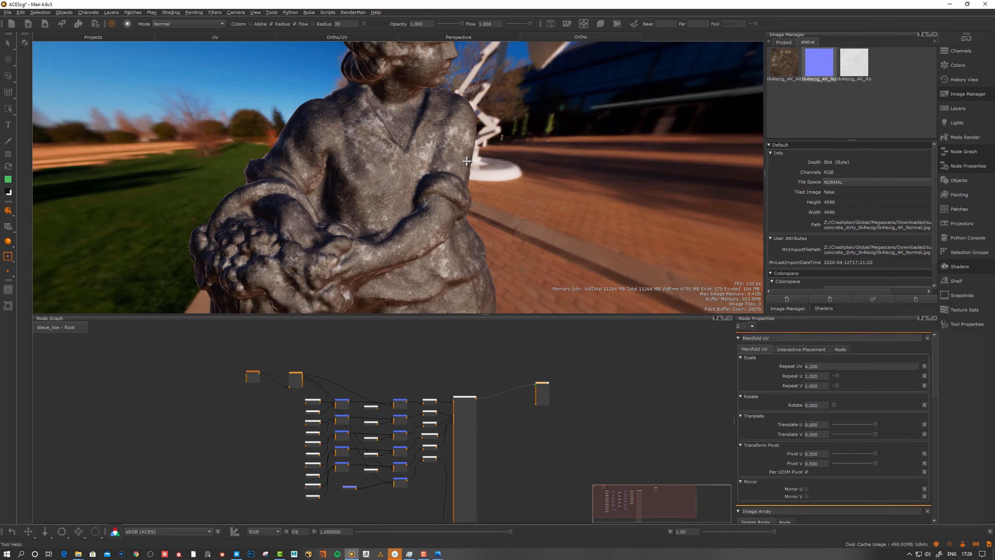
alt+middle_drag(425, 182, 427, 232)
alt+drag(427, 231, 472, 216)
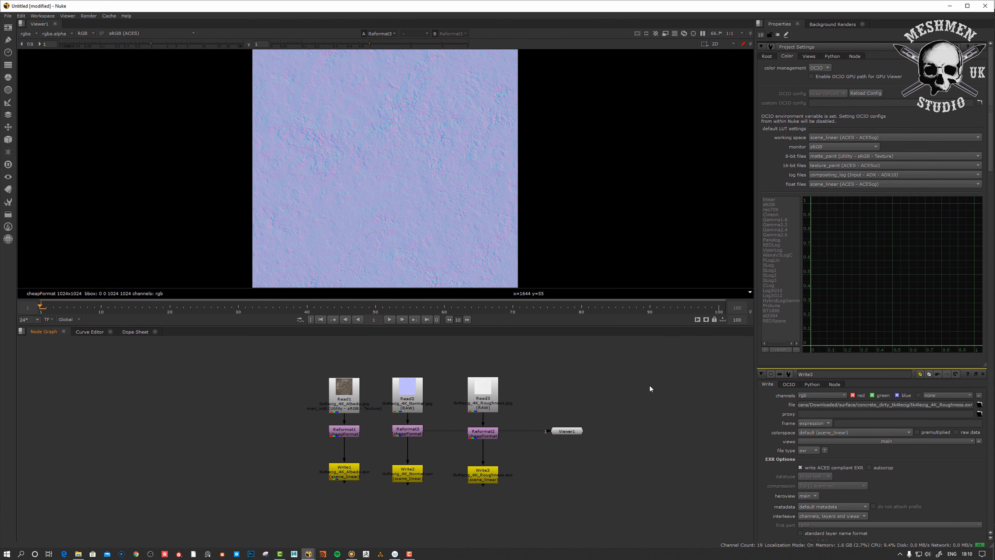
Add a ColorCorrect node in Nuke, then select the albedo Read1 node
key(c)
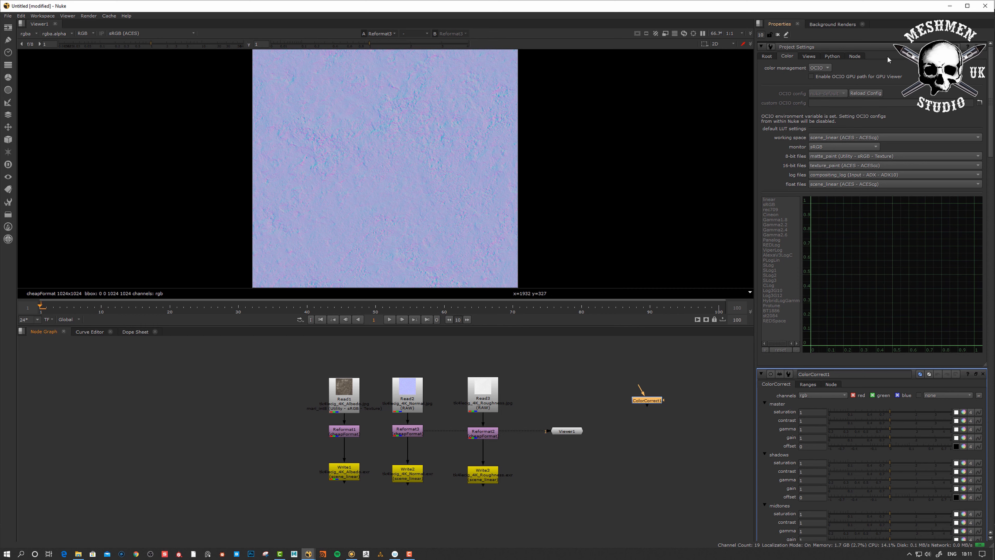
click(558, 387)
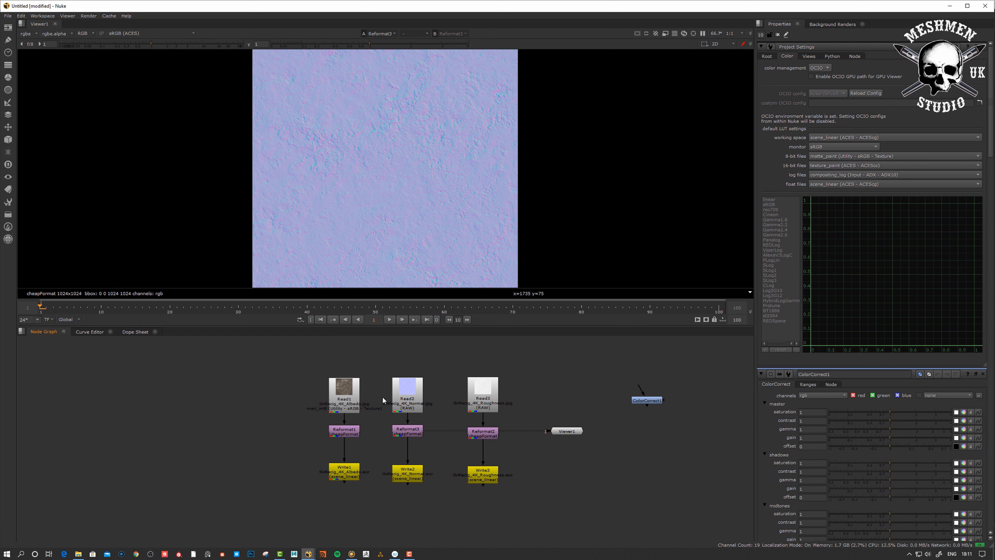
click(347, 394)
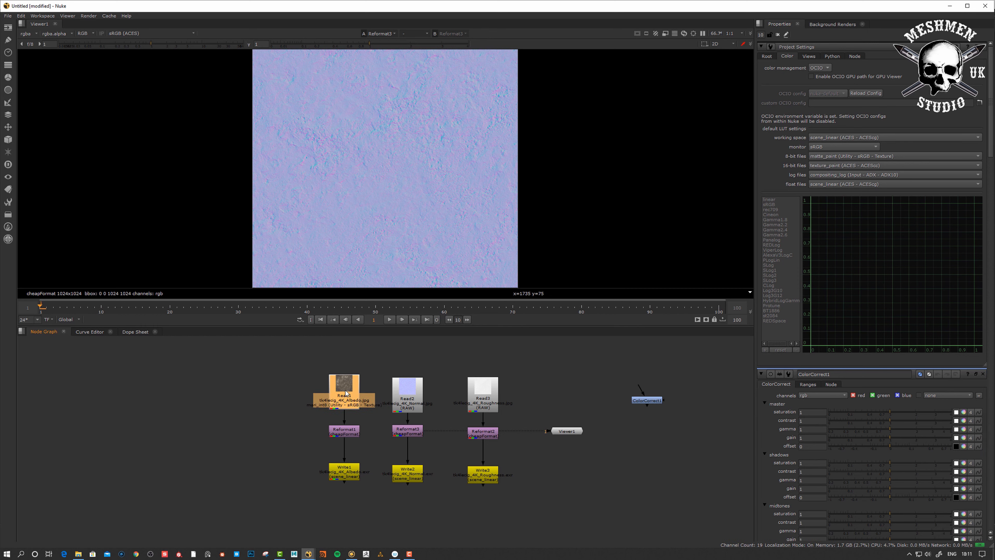
View the albedo Read1 and confirm it keeps the mari_int8 sRGB texture colorspace
key(1)
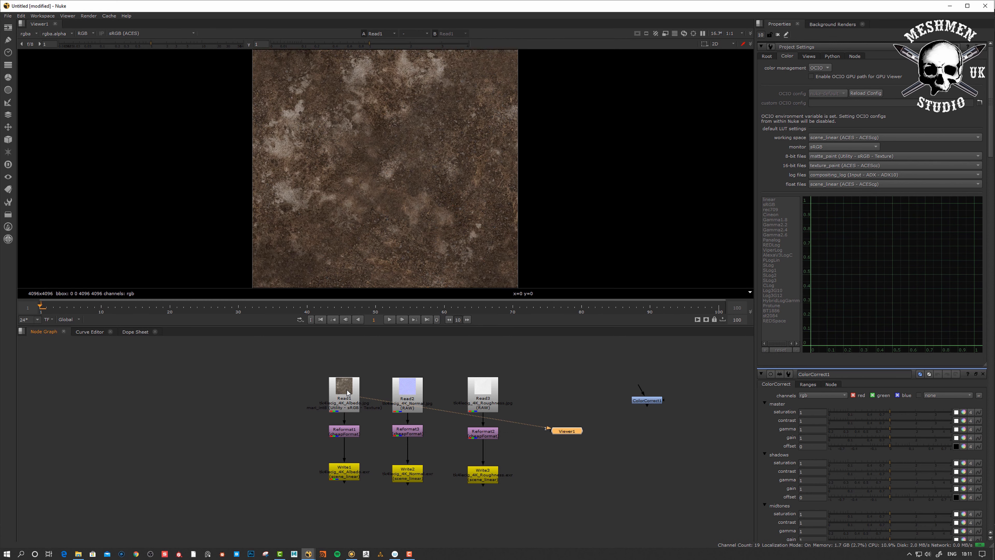
double_click(348, 394)
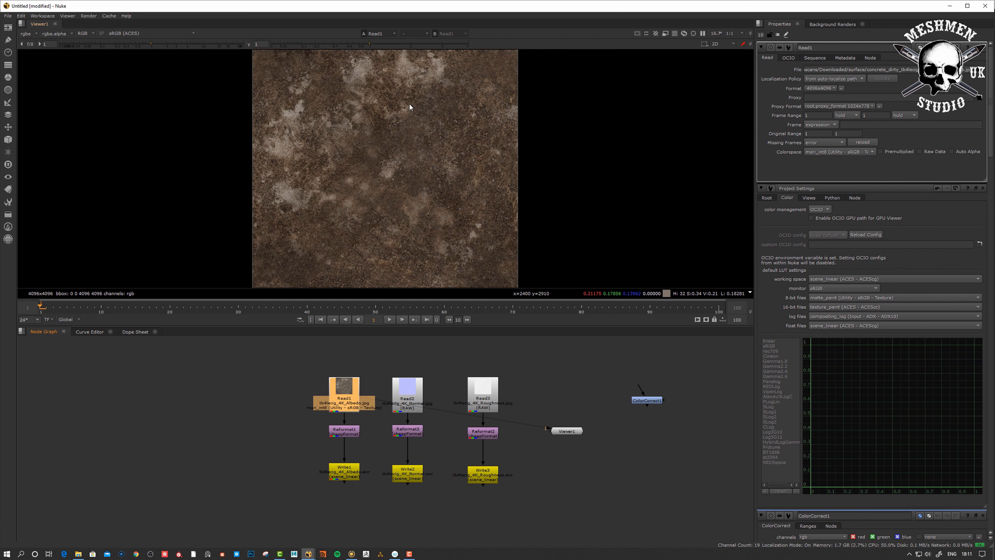
middle_drag(423, 185, 429, 192)
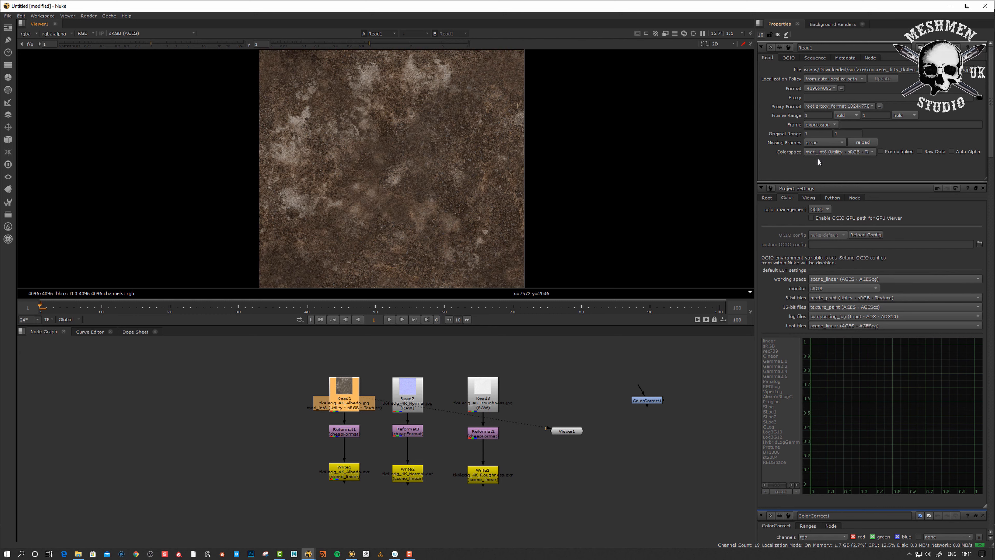
click(870, 152)
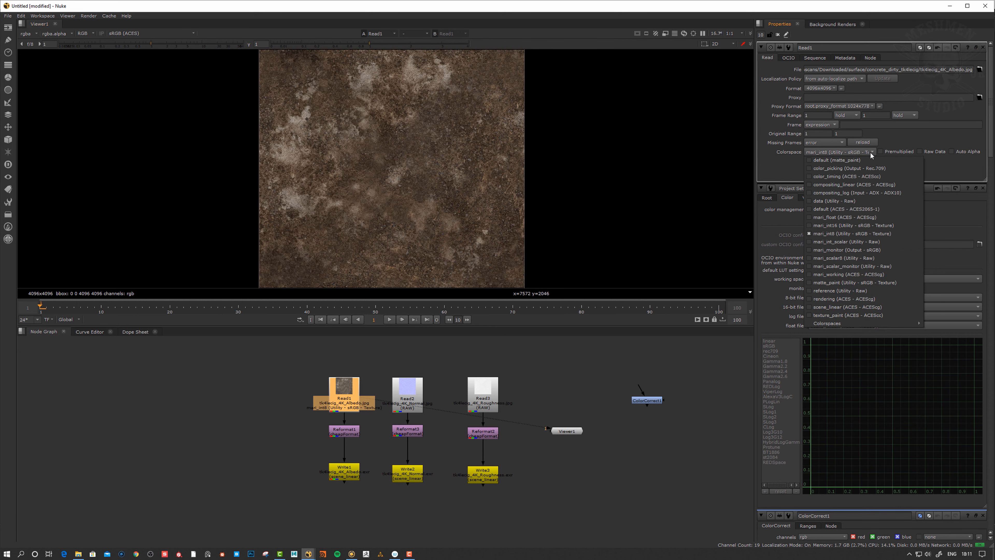
click(832, 234)
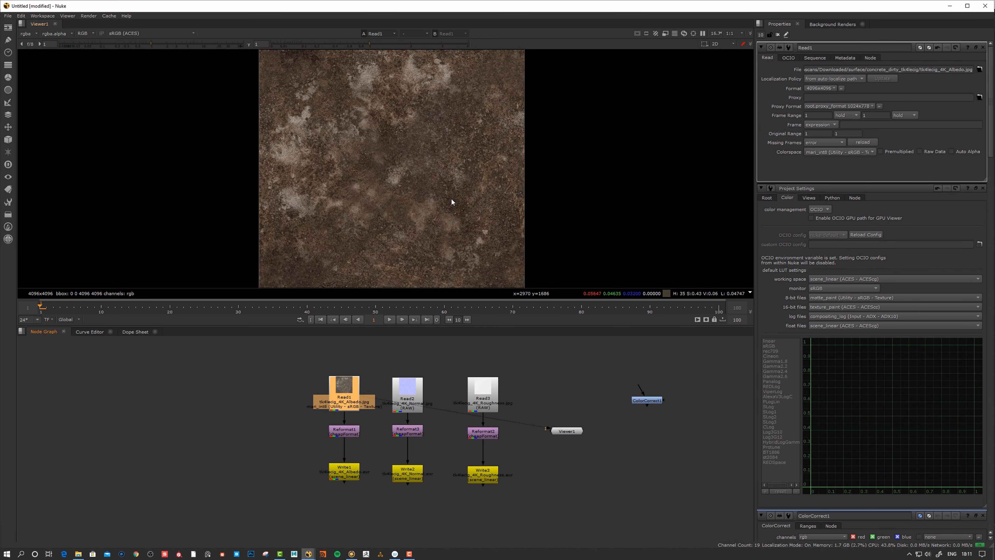
Open the normal Read2 and roughness Read3 settings to verify Raw Data is ticked
click(407, 394)
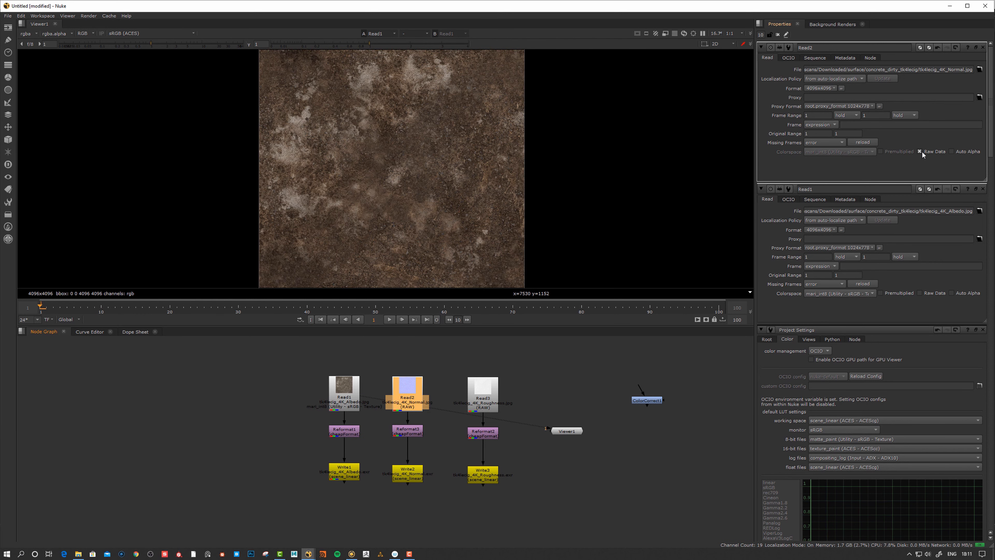
double_click(482, 392)
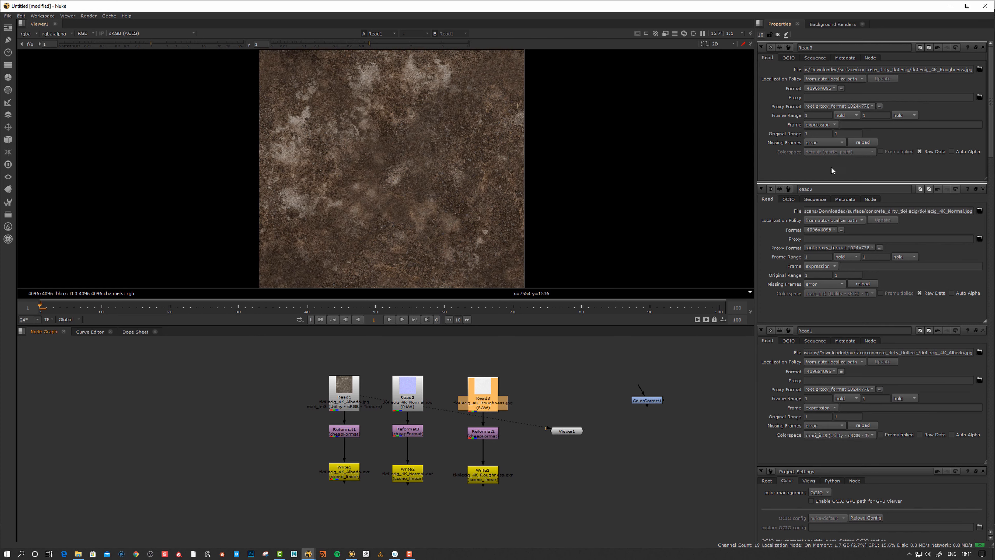
click(345, 433)
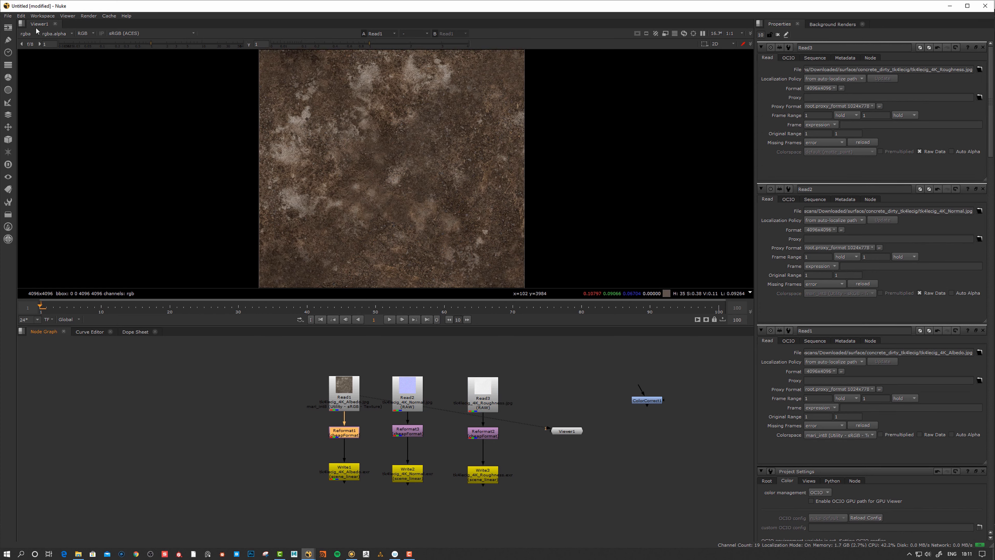
Review the Reformat1 resize and Write1 EXR output settings and preview the 1024 albedo output
double_click(343, 435)
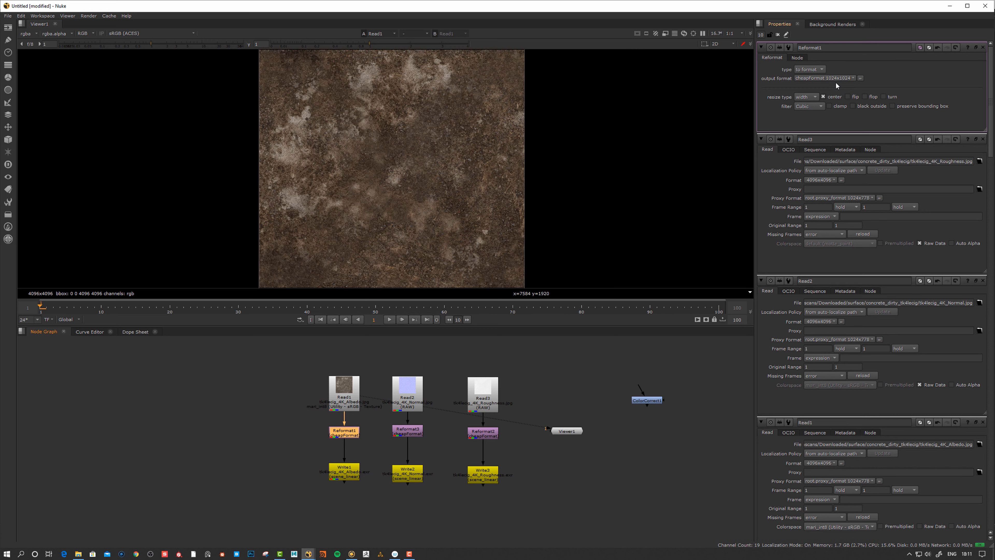
double_click(343, 475)
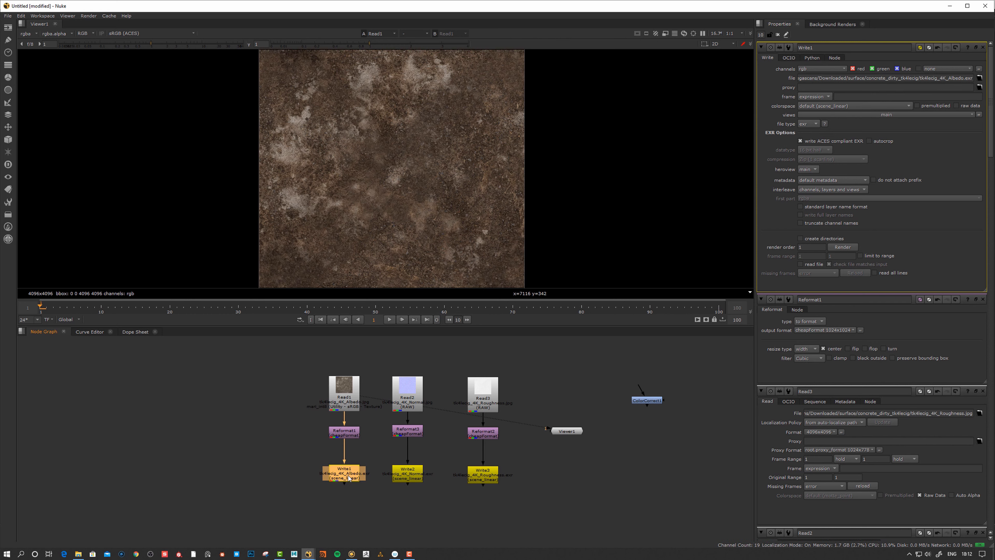
key(1)
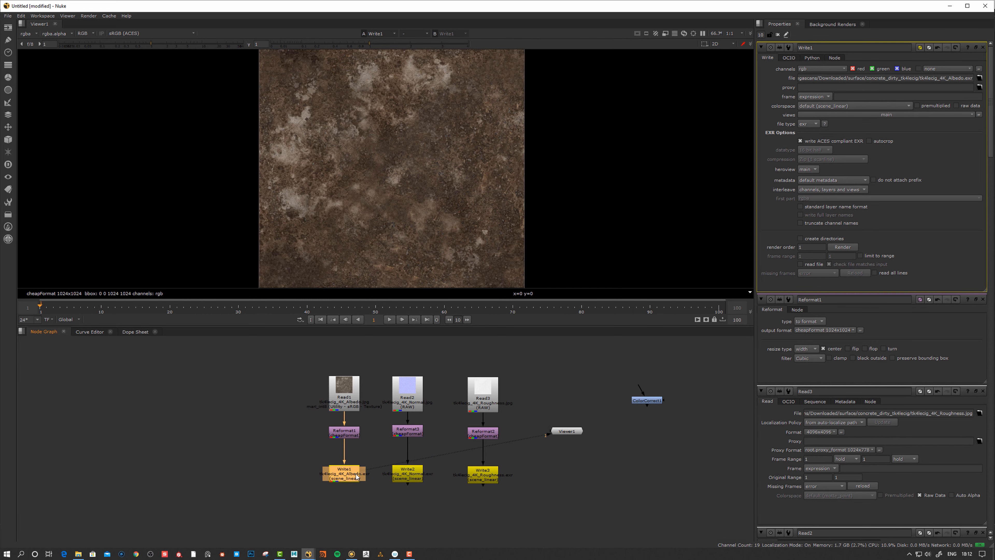
drag(348, 474, 347, 475)
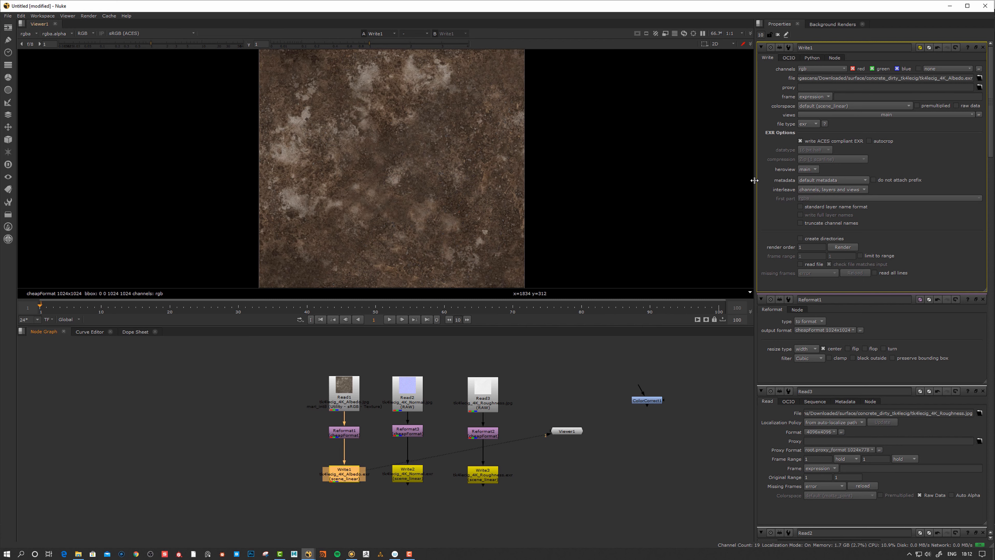
Check the project colour management settings, then preview Write2's 1024 normal map output
click(635, 358)
key(s)
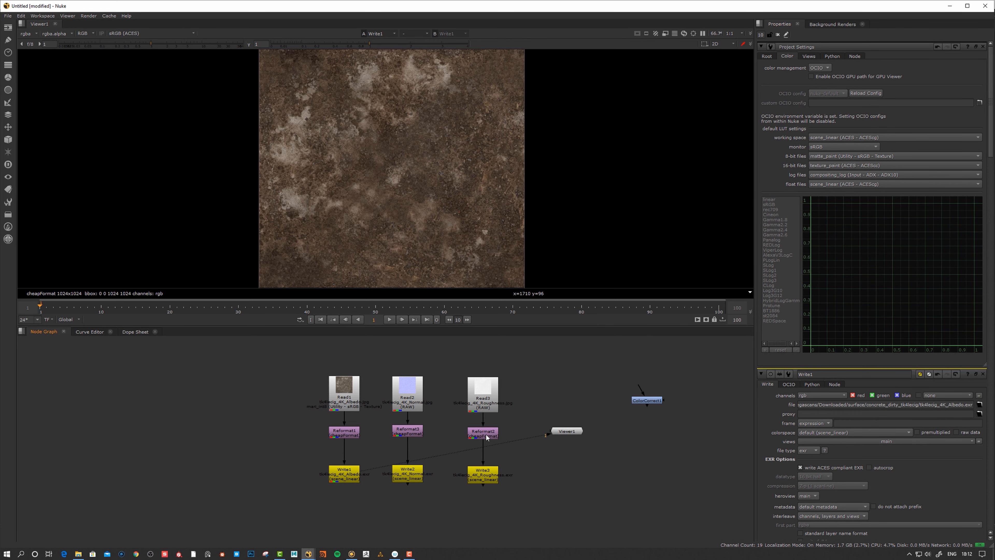
click(354, 472)
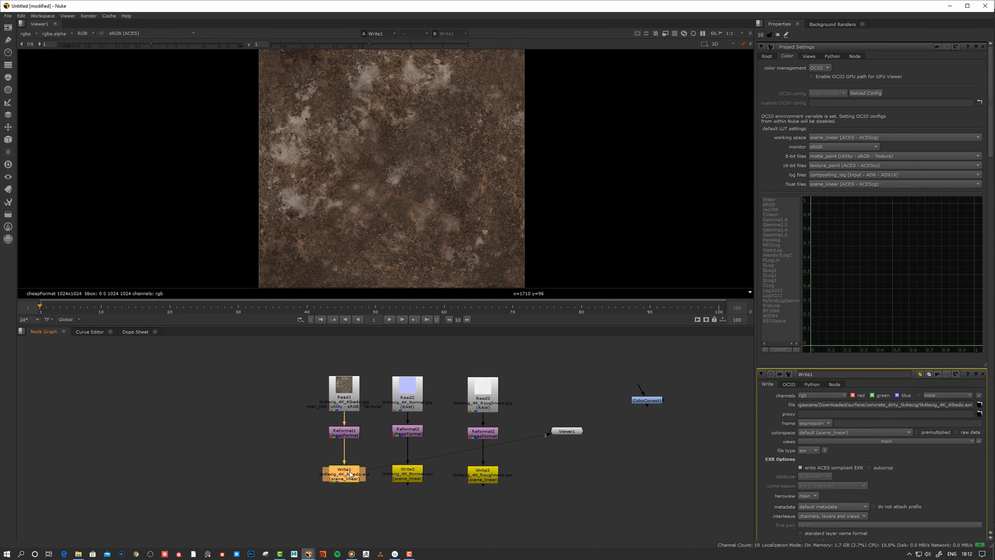
click(402, 473)
key(1)
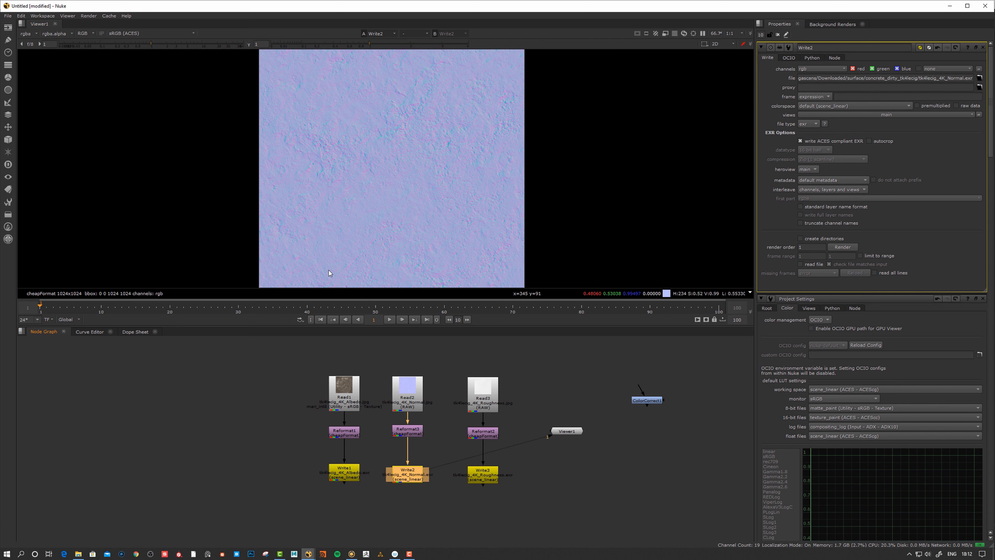
View the normal map with the Raw (ACES) viewer transform and nudge Write2 in the graph
click(130, 34)
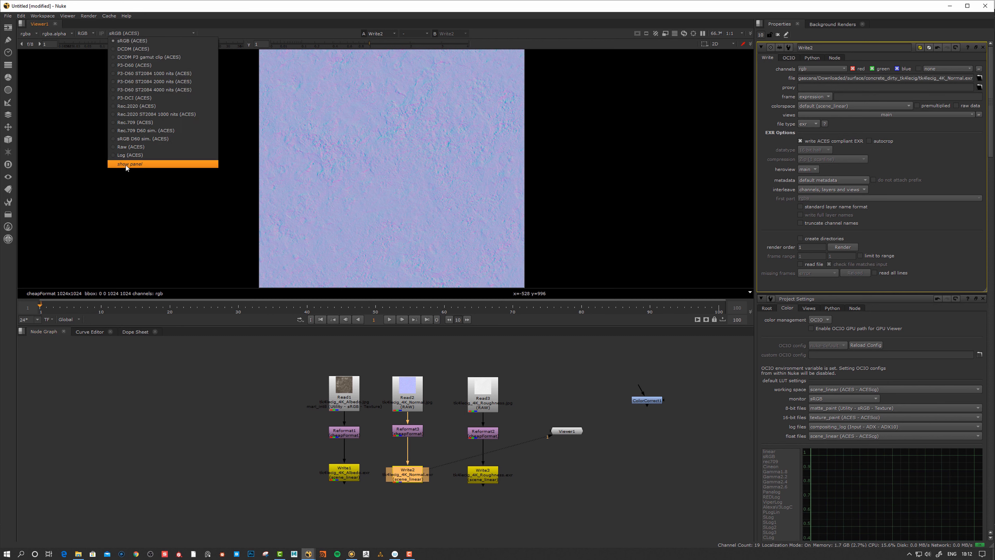
click(130, 147)
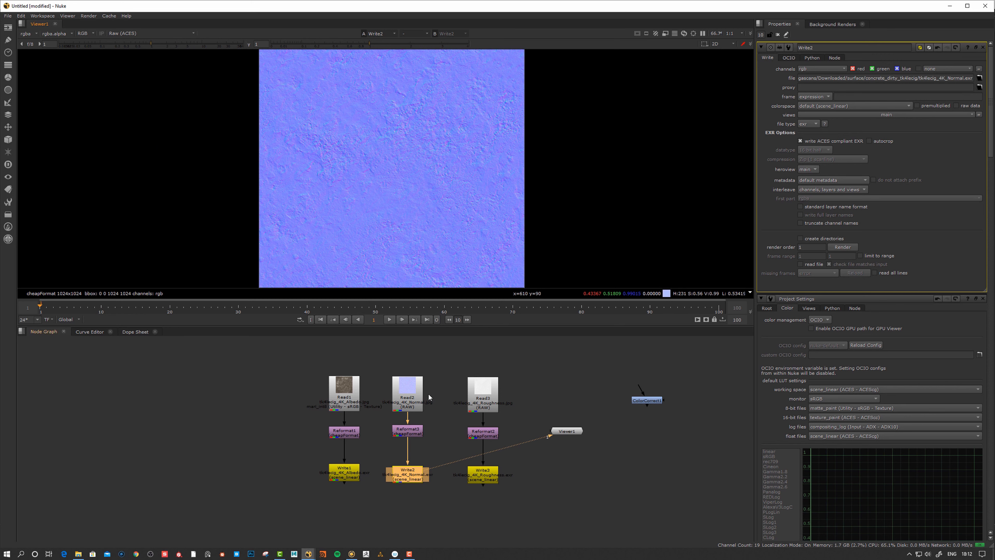
drag(409, 477, 411, 475)
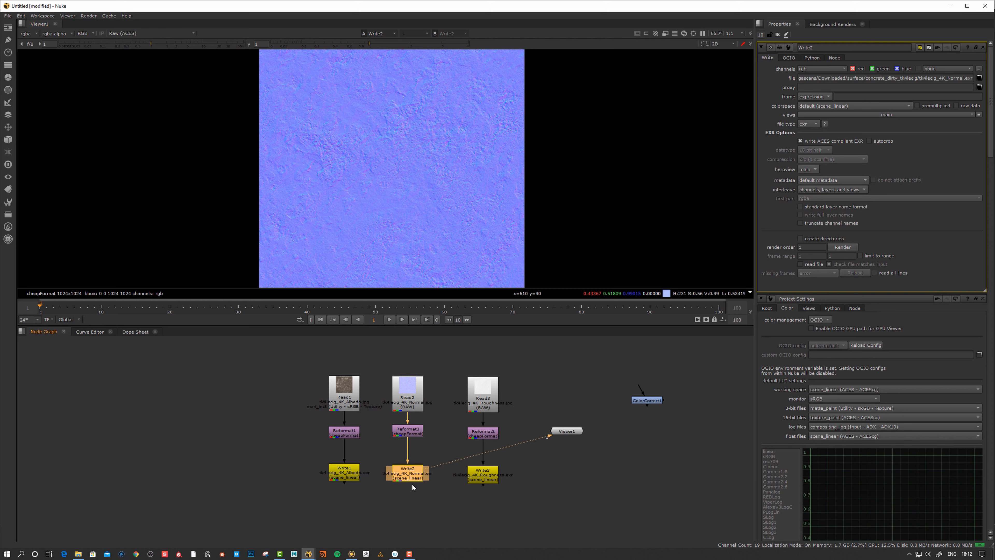
click(451, 435)
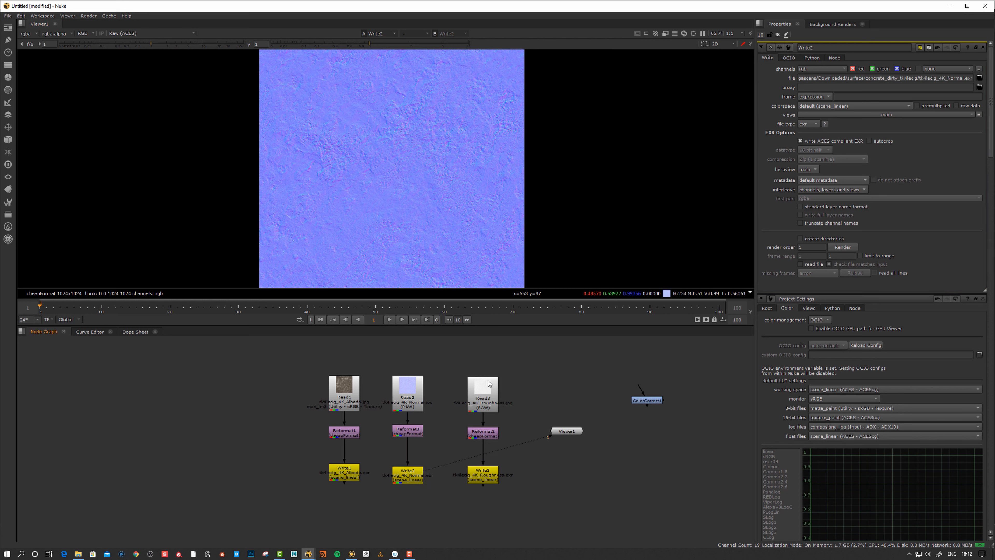
Preview Write3's roughness output and switch the viewer back to sRGB (ACES)
click(490, 392)
click(490, 479)
key(1)
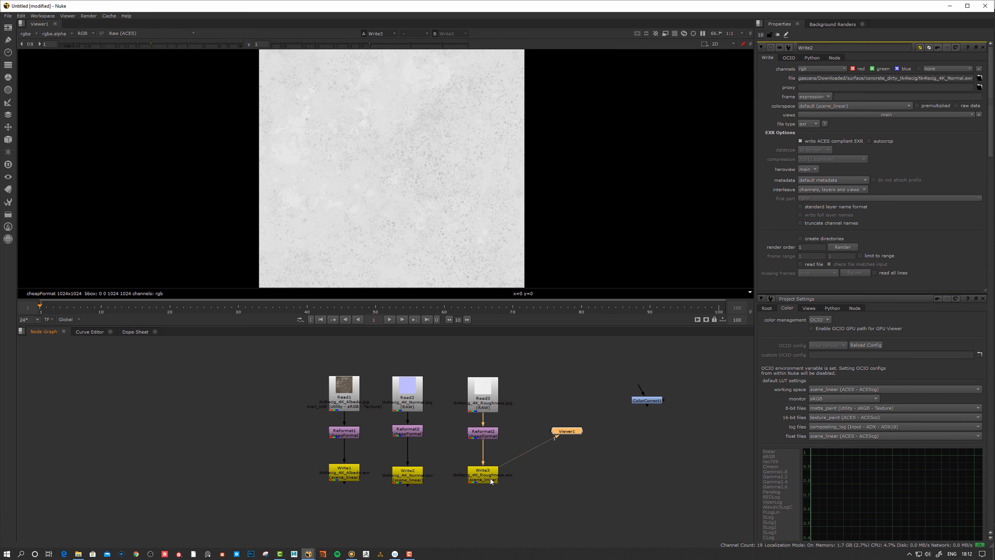
click(490, 482)
click(108, 33)
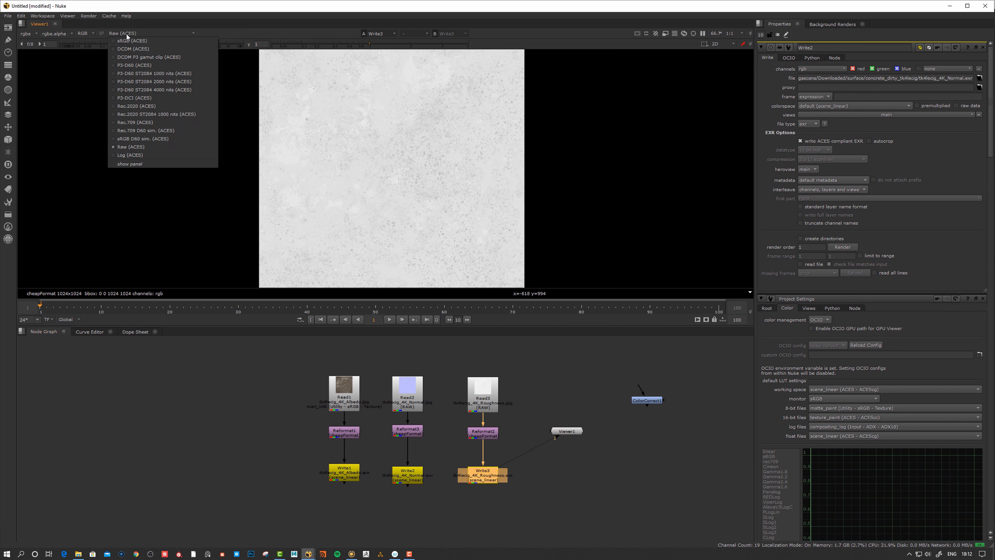
click(137, 42)
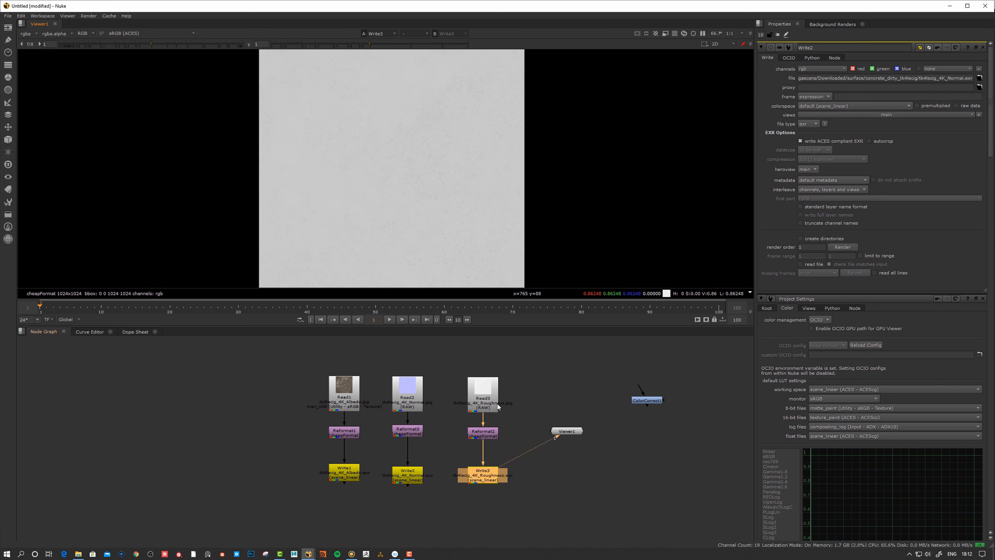
View the original Read3 roughness texture and its settings in Raw (ACES) without display conversion
click(524, 392)
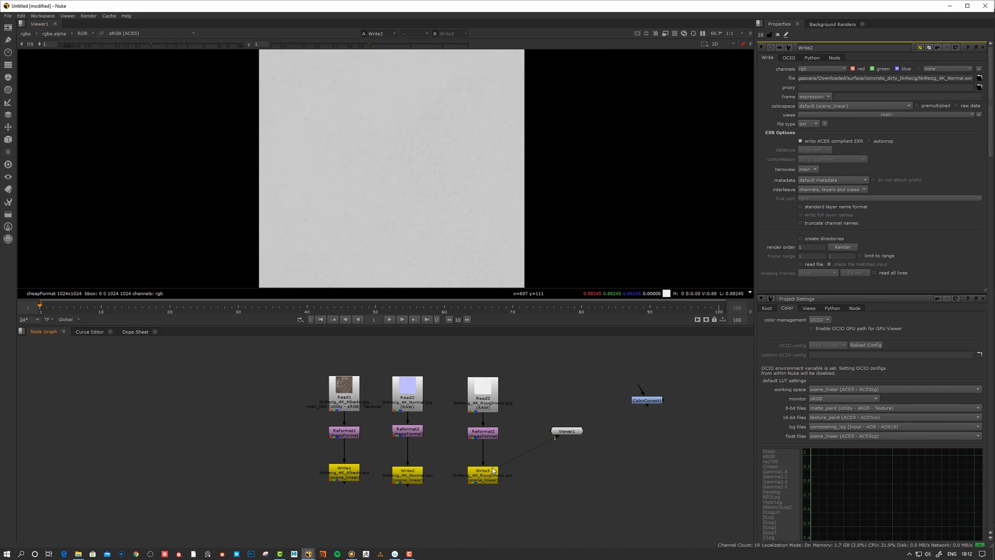
click(486, 392)
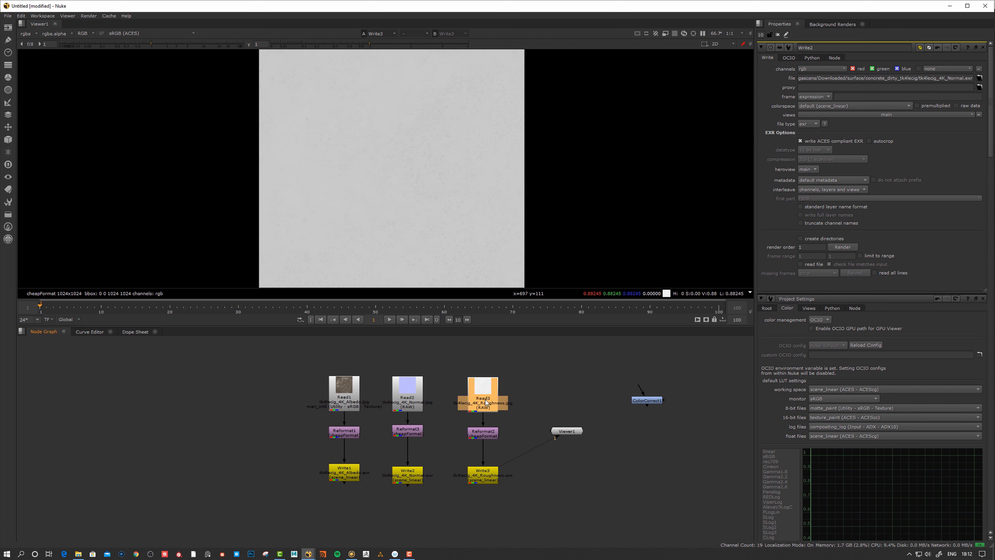
key(1)
double_click(488, 395)
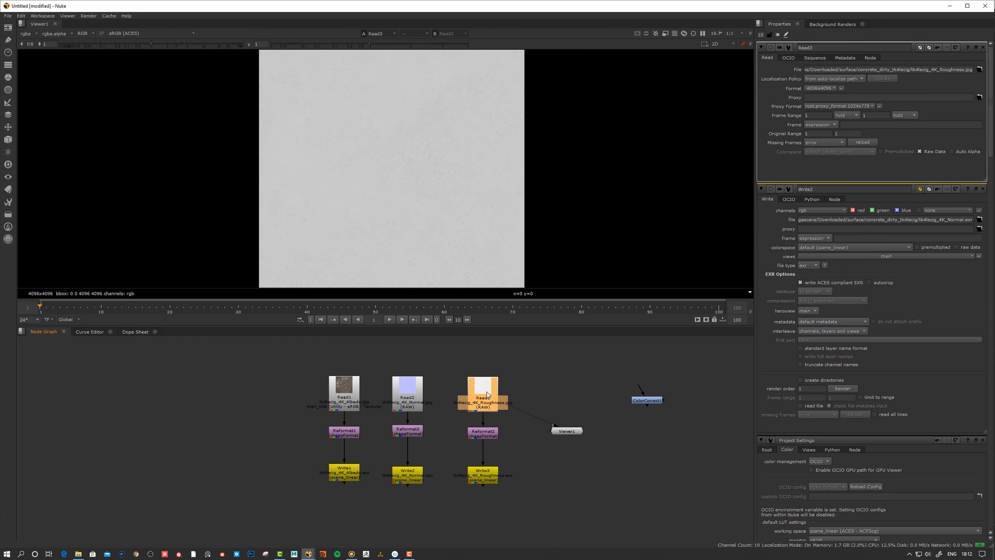
drag(488, 395, 487, 400)
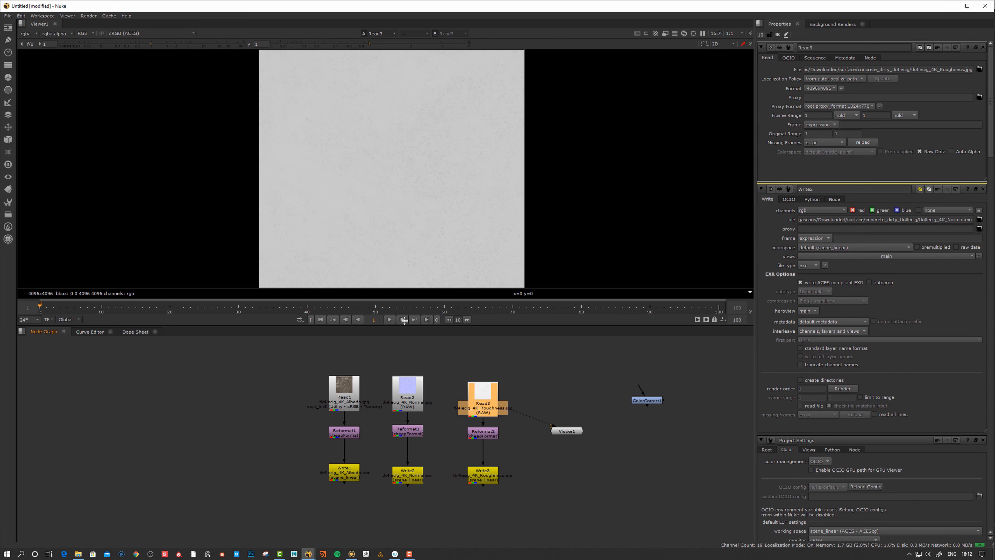
click(130, 33)
click(134, 143)
click(449, 483)
Inspect the Albedo, Normal and Roughness write nodes, tidy Read3, and return to Mari
click(346, 479)
click(407, 473)
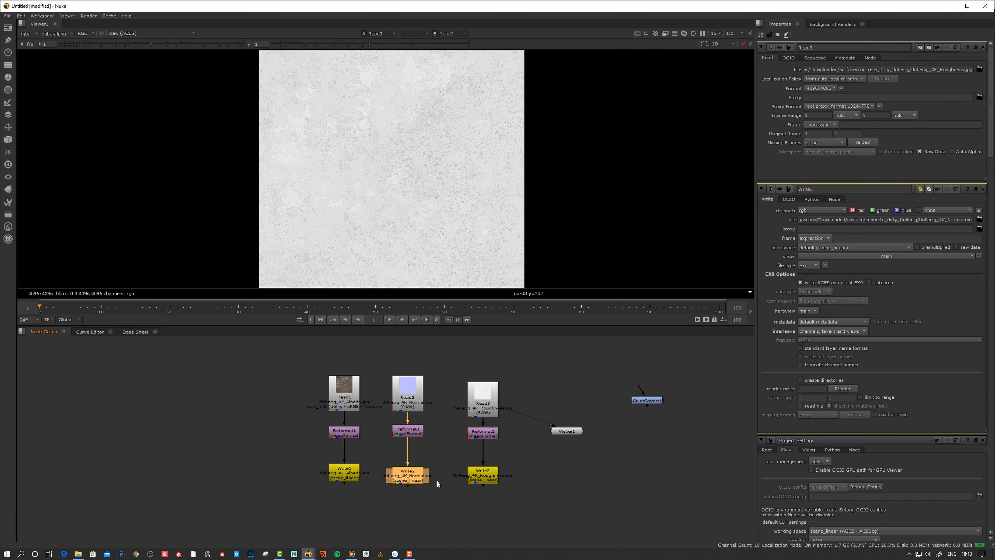
click(483, 473)
drag(486, 396, 486, 391)
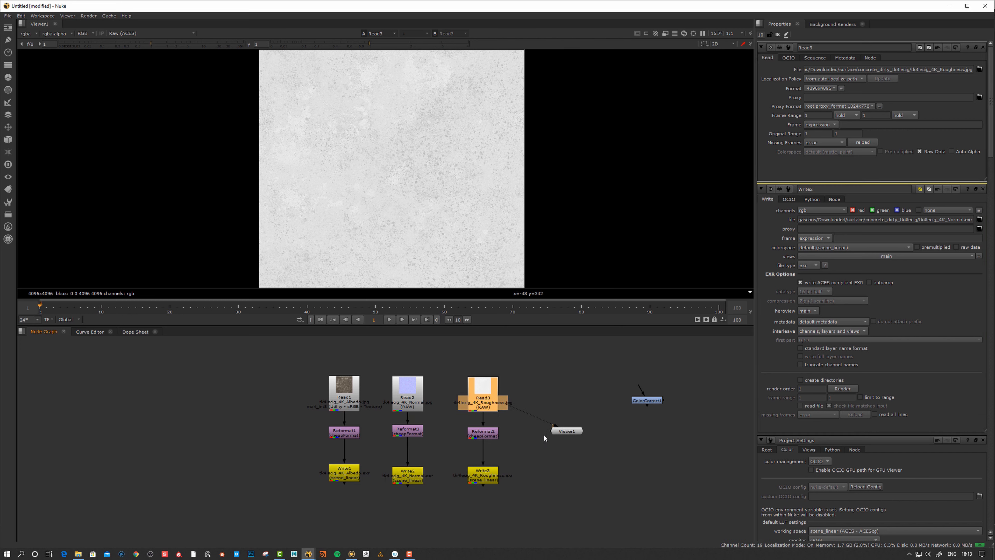
click(567, 375)
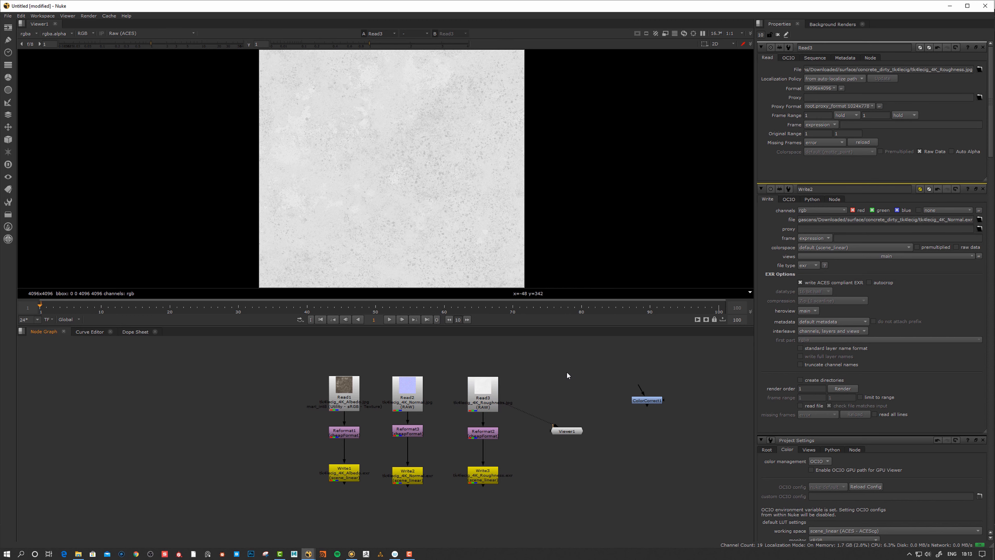
key(alt+Tab)
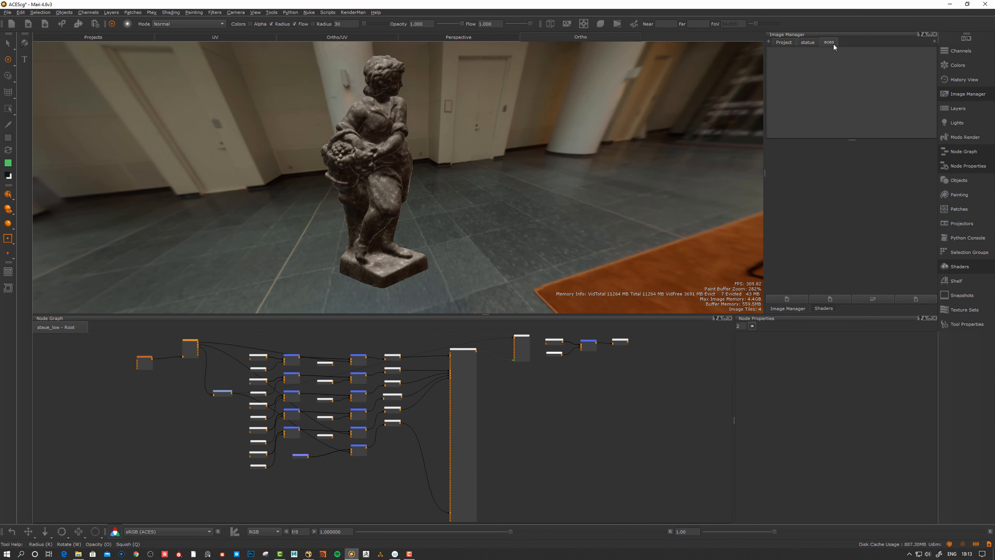
Import the tk4lecig_4K Albedo, Normal and Roughness .exr files through Open Image
click(799, 300)
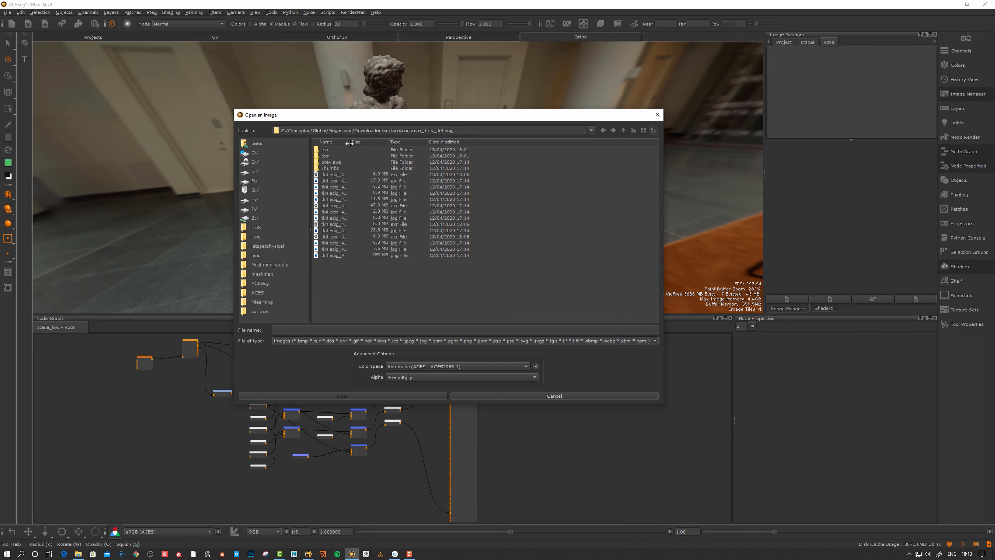
drag(349, 144, 444, 144)
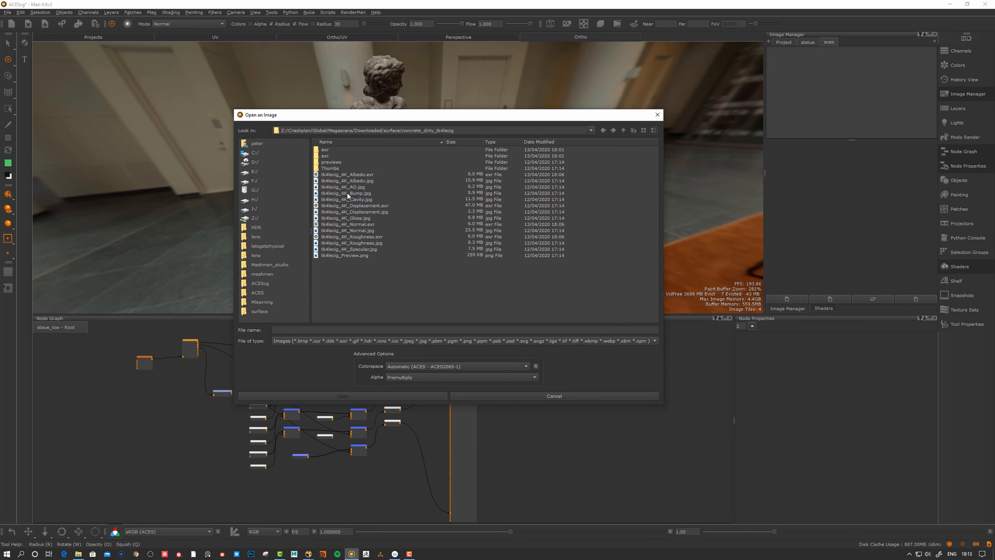
click(372, 175)
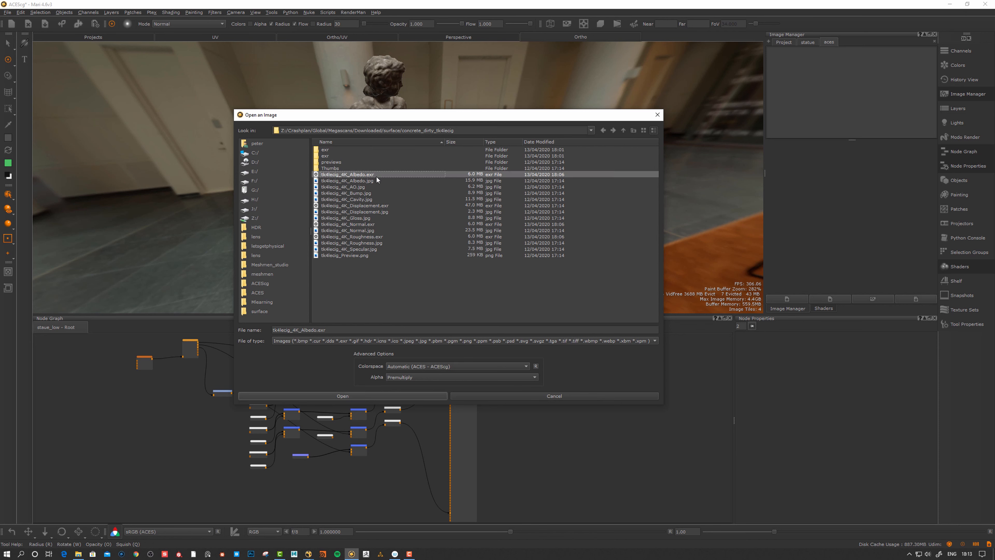
ctrl+click(371, 225)
ctrl+click(372, 237)
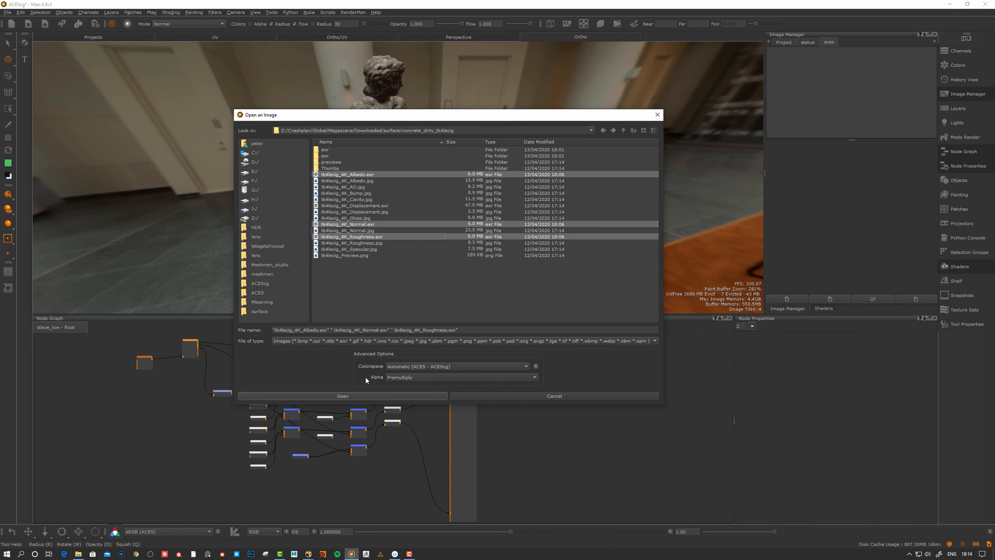
click(489, 397)
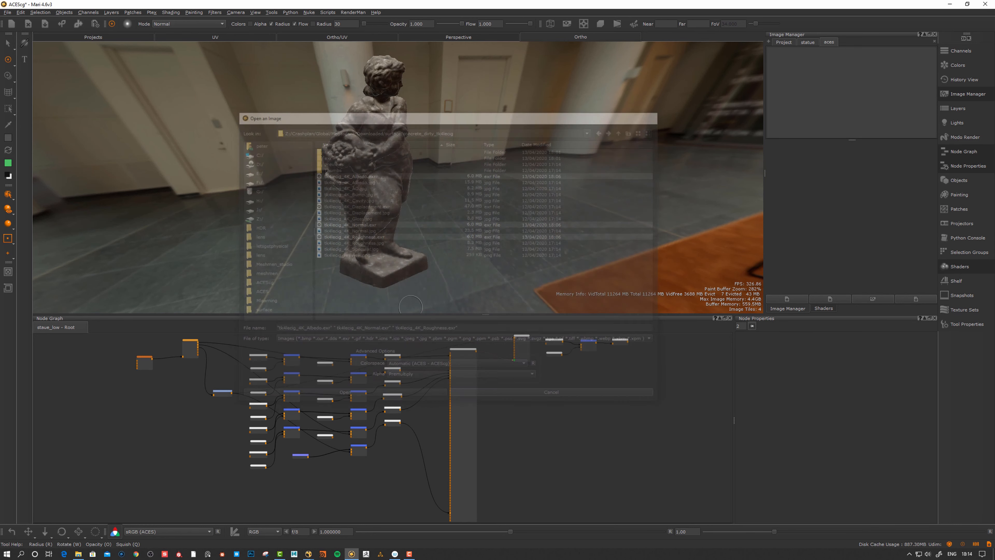
click(7, 12)
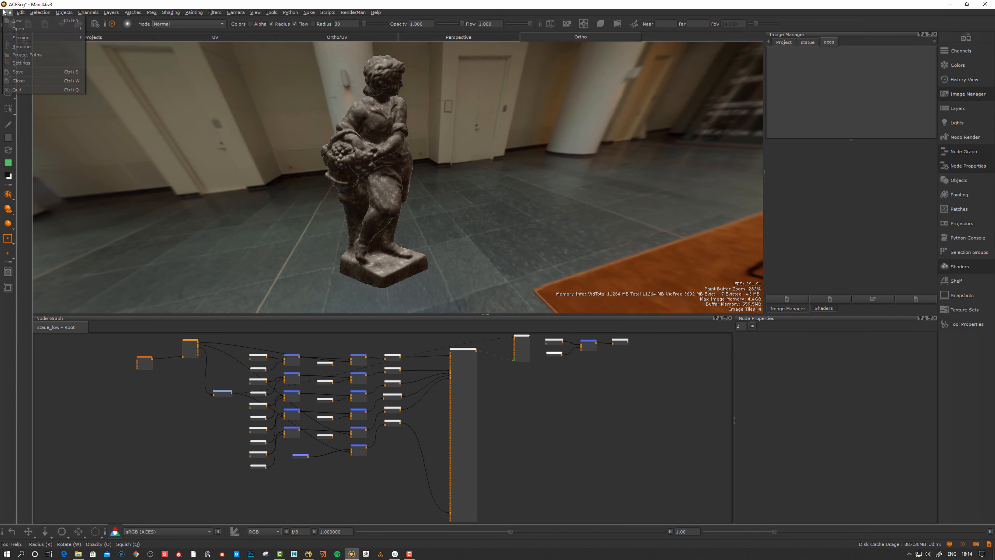
Open the project settings and inspect the imported Albedo EXR's properties
click(23, 63)
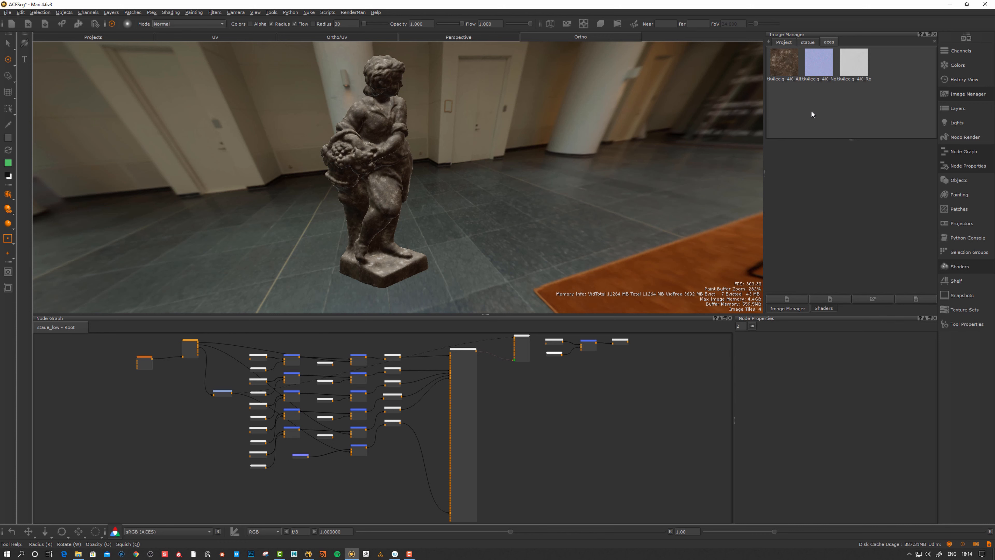
click(791, 75)
scroll(934, 253, down, 1)
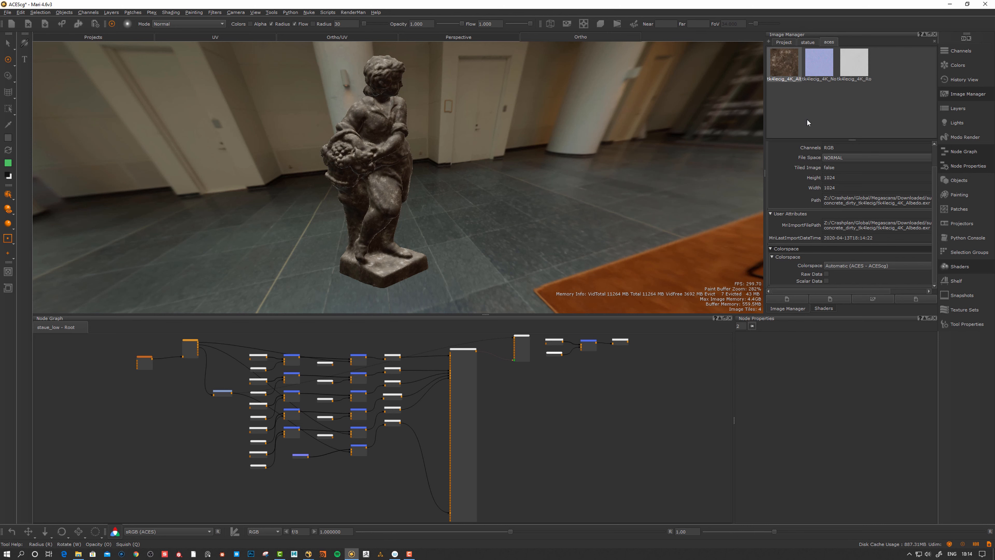
Tick Scalar Data under Colorspace for the Normal and Roughness EXRs
click(822, 68)
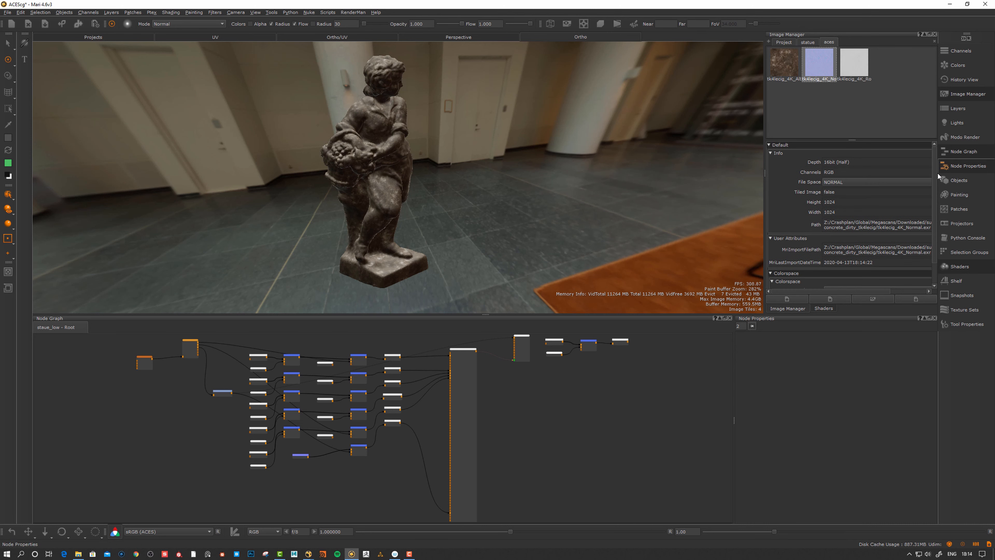
scroll(935, 202, down, 1)
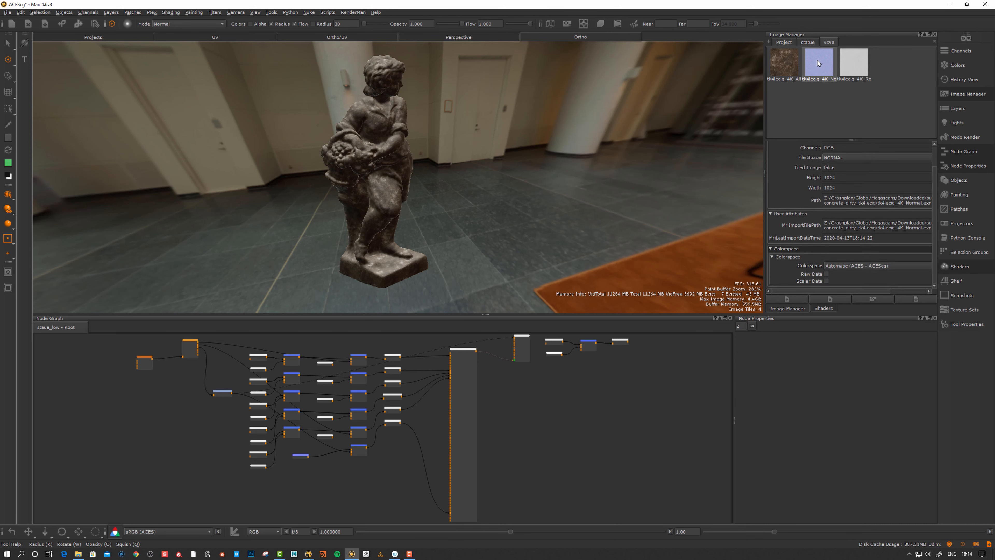
click(826, 281)
click(856, 72)
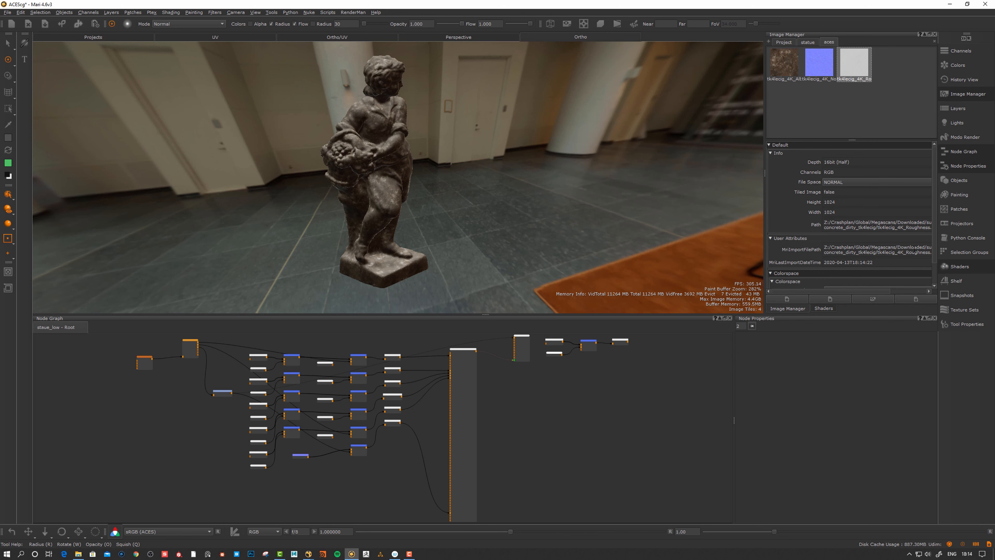
scroll(933, 241, down, 1)
click(826, 281)
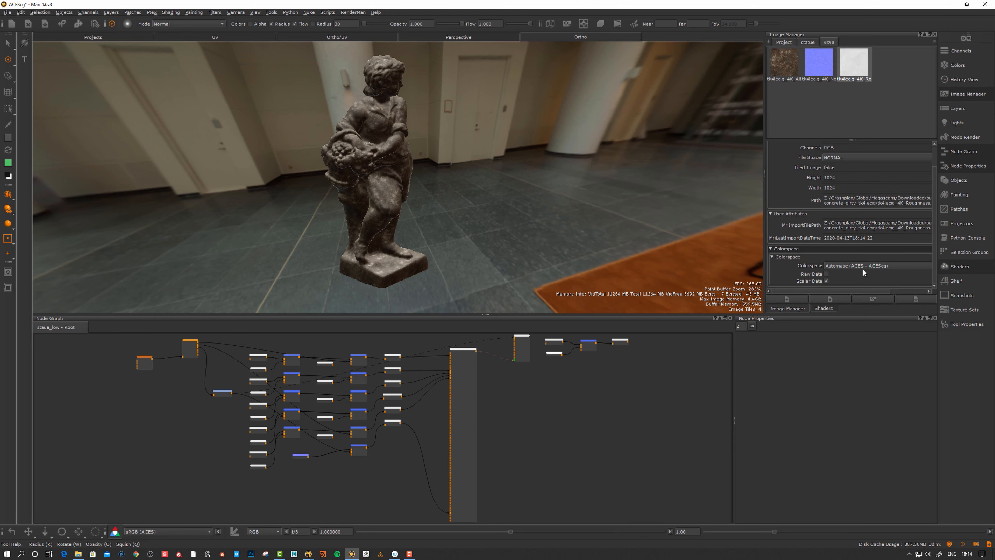
Recheck the Normal and Roughness EXRs' colour settings, orbiting around the statue
click(822, 71)
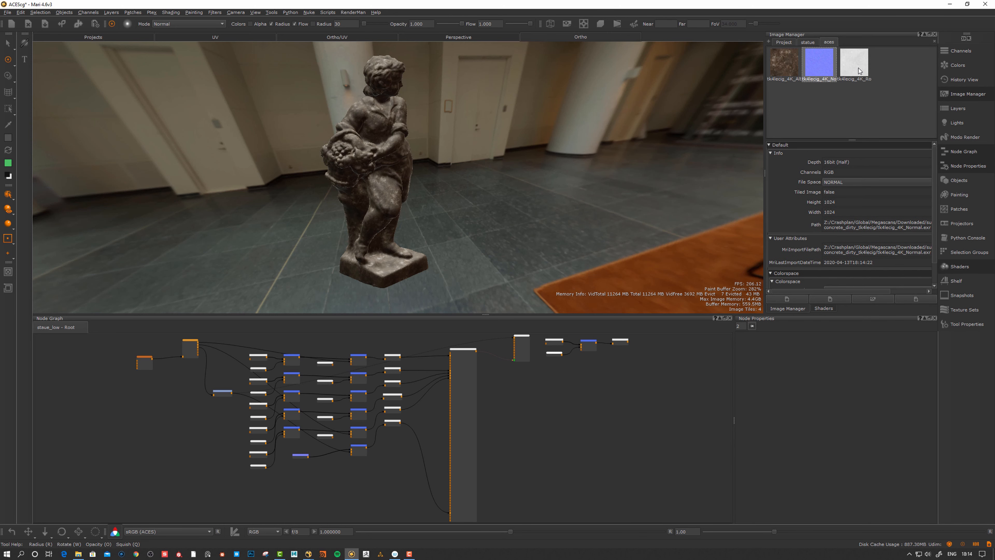
scroll(935, 235, down, 1)
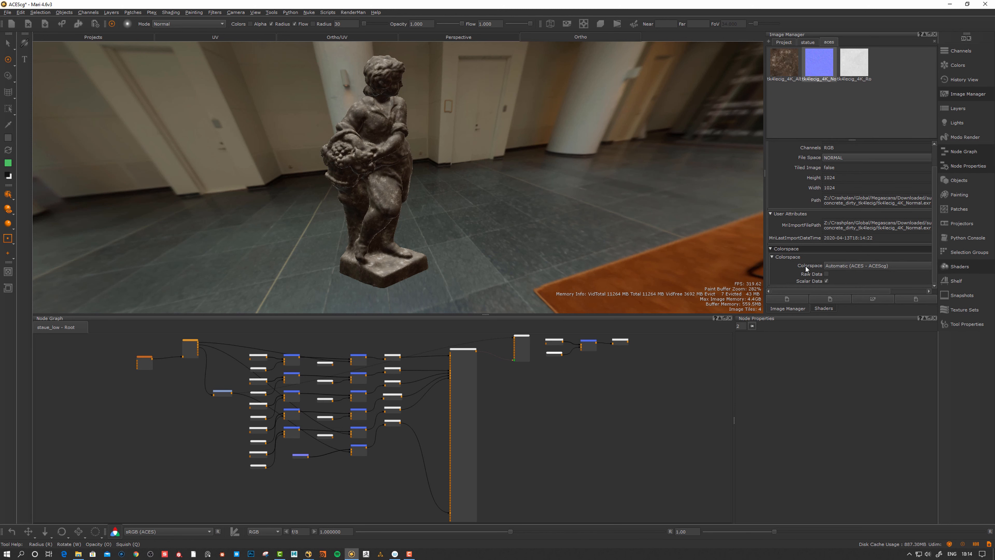
click(857, 68)
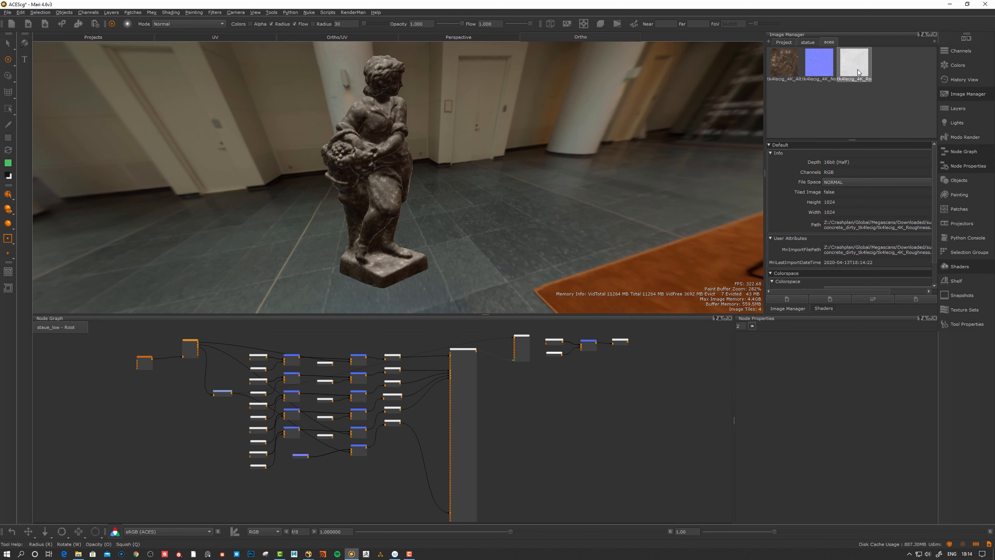
alt+drag(498, 230, 504, 217)
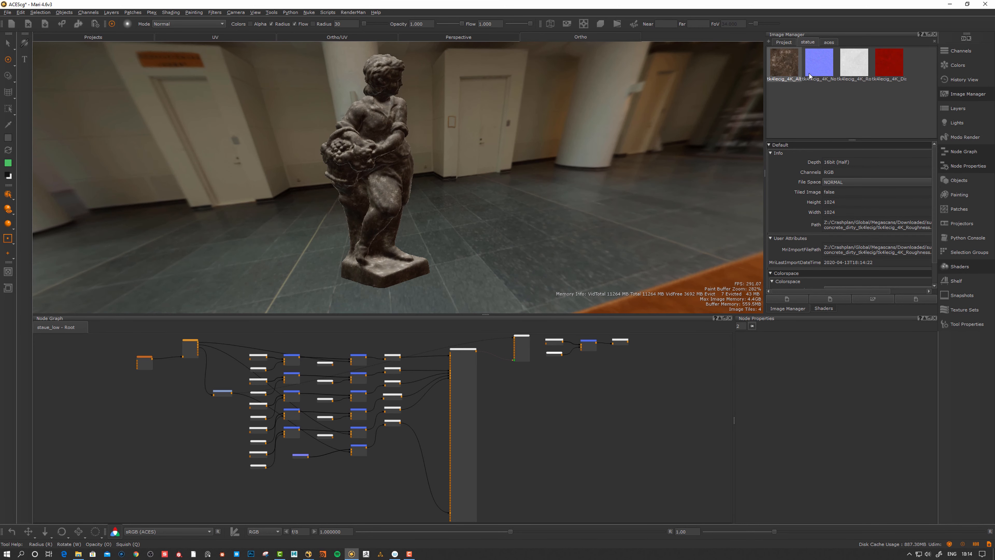
Read the info for the statue collection's 8-bit Normal and Roughness JPGs
click(820, 63)
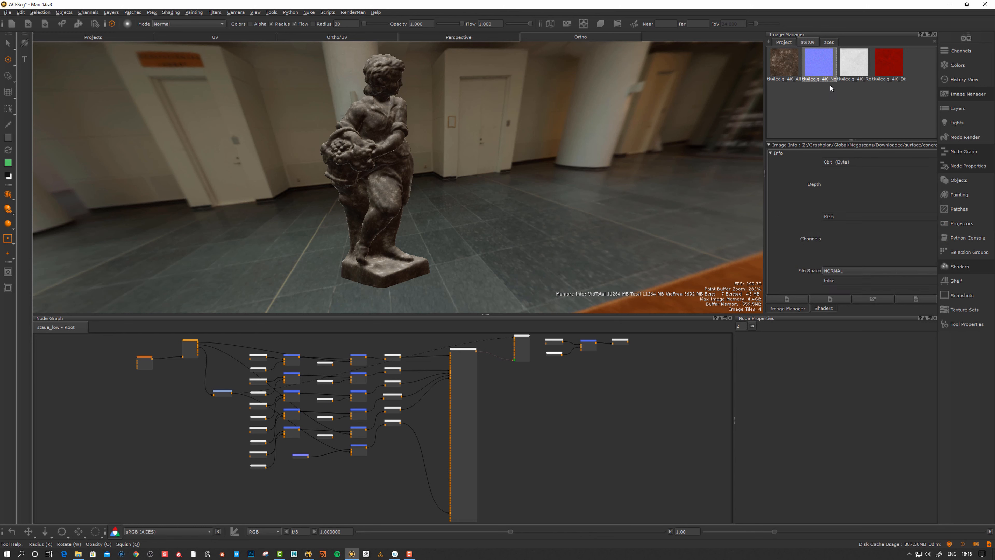
drag(937, 214, 934, 256)
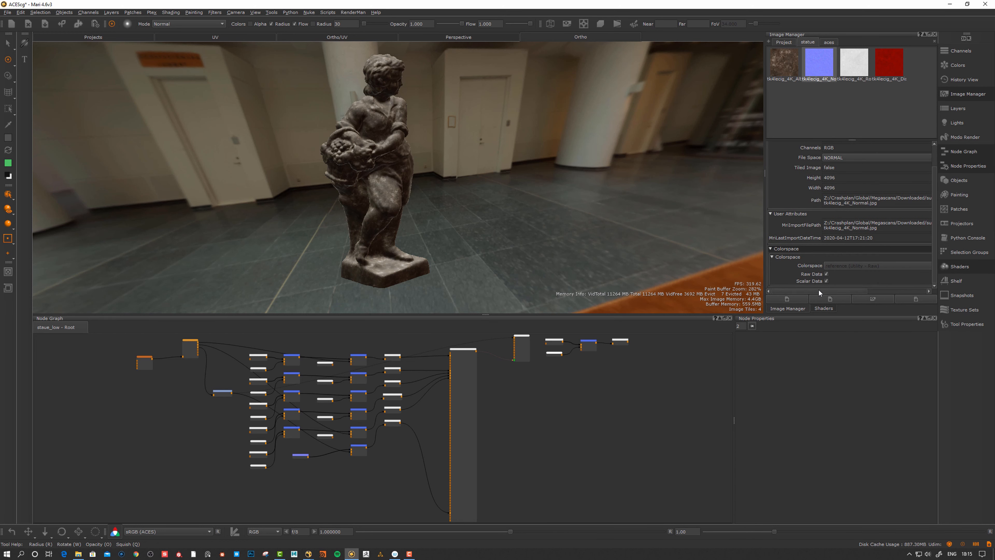
click(853, 72)
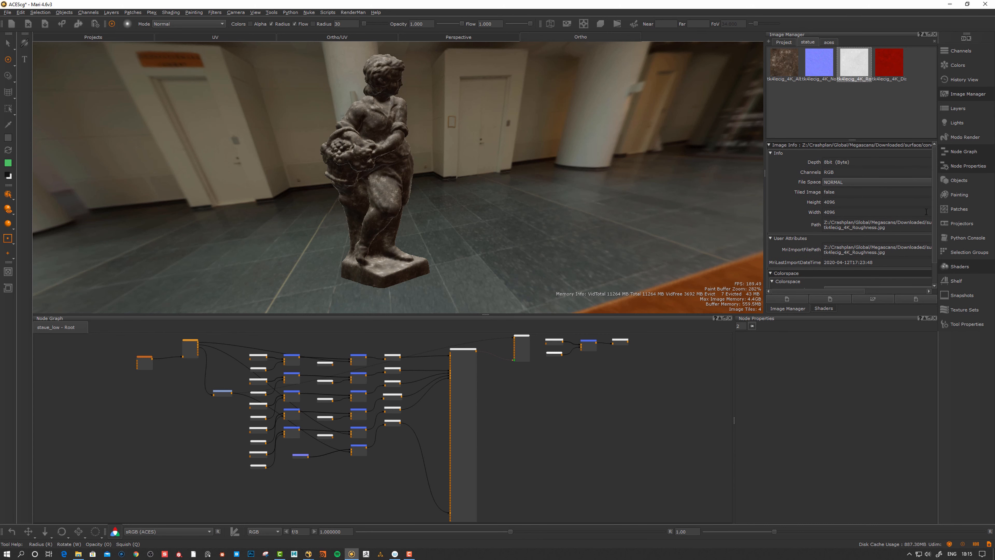
mouse_move(935, 219)
mouse_down()
mouse_move(936, 242)
mouse_move(937, 199)
mouse_up()
Return to the aces collection and check the Roughness EXR is 1024 × 1024, 16bit (Half)
click(828, 43)
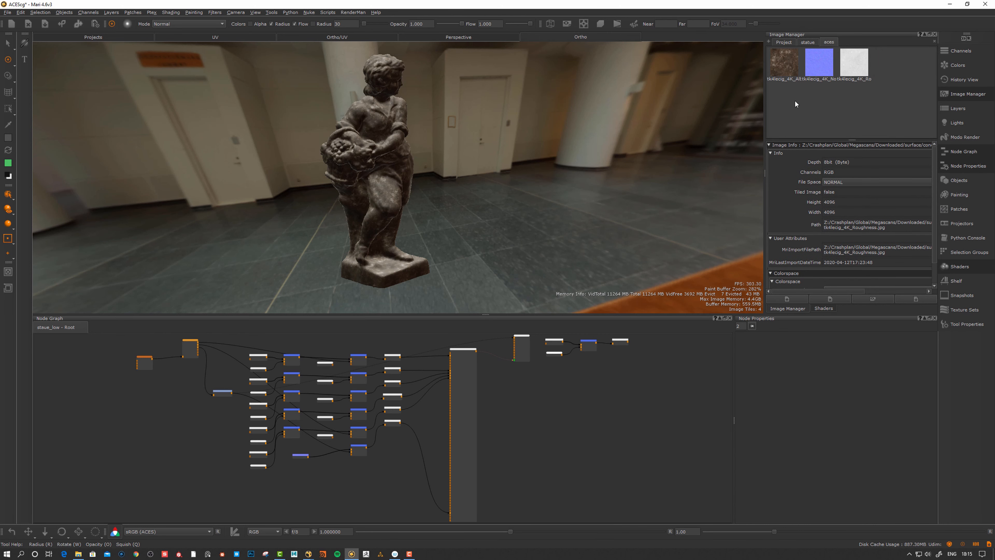
alt+drag(562, 232, 552, 227)
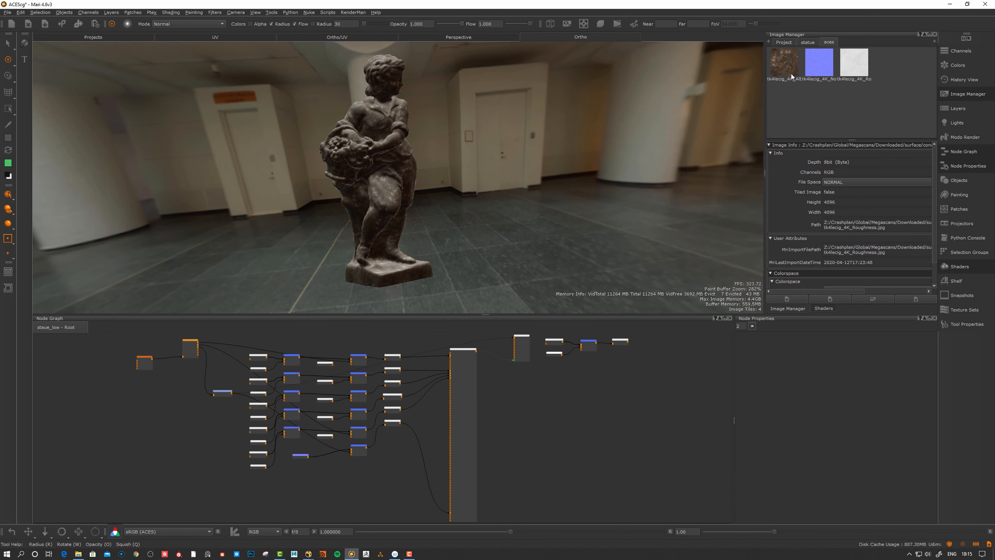
click(860, 80)
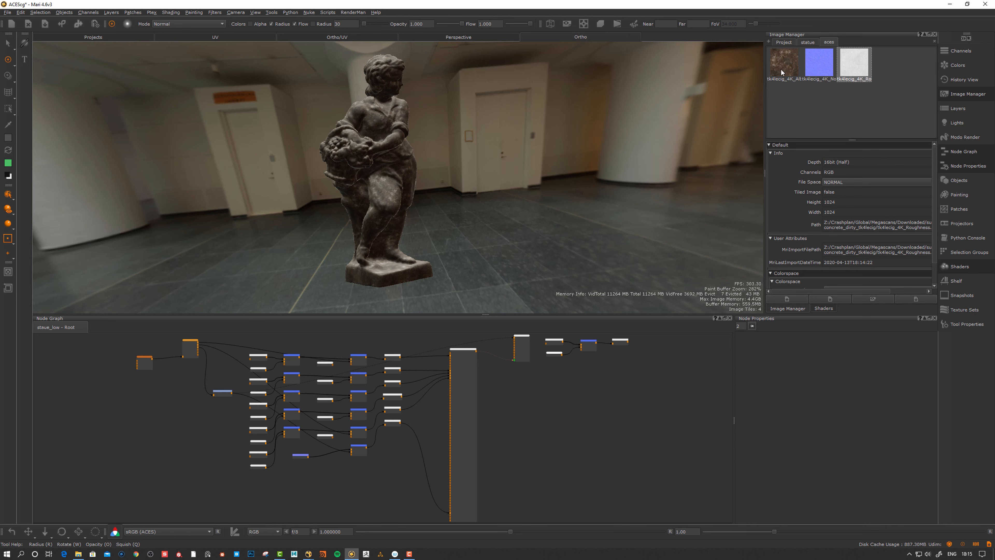
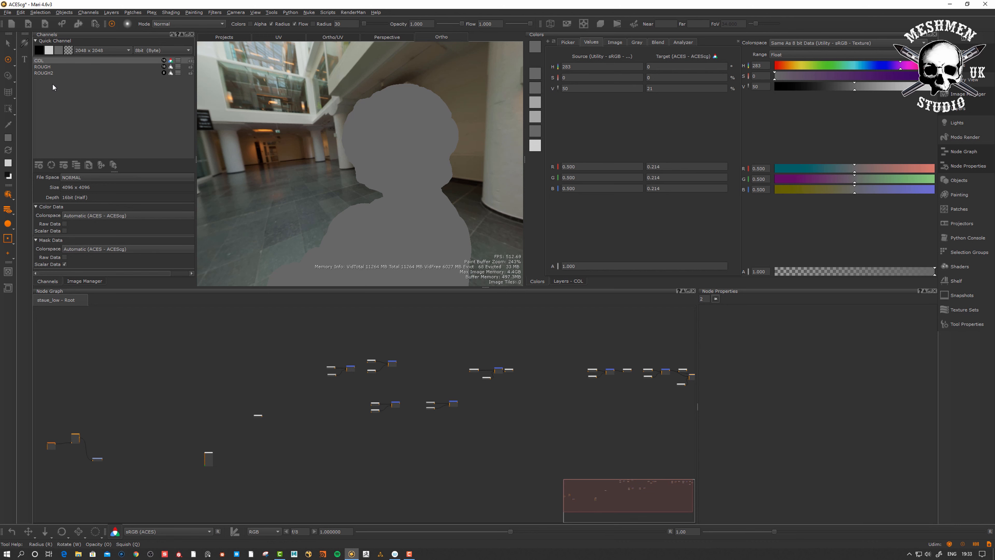
Toggle Scalar Data on the ROUGH channel to compare values, then return to COL
click(46, 67)
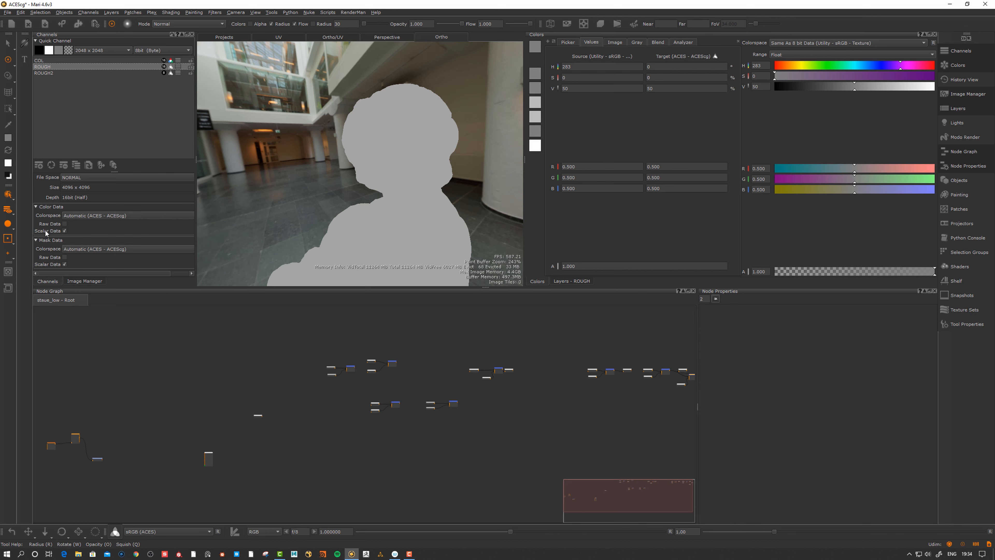
click(65, 231)
click(64, 231)
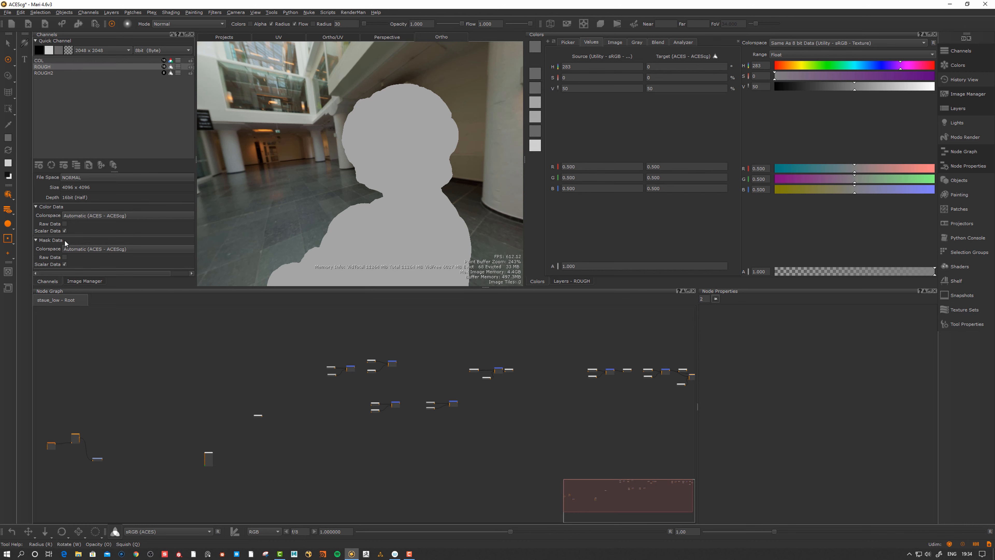
click(64, 231)
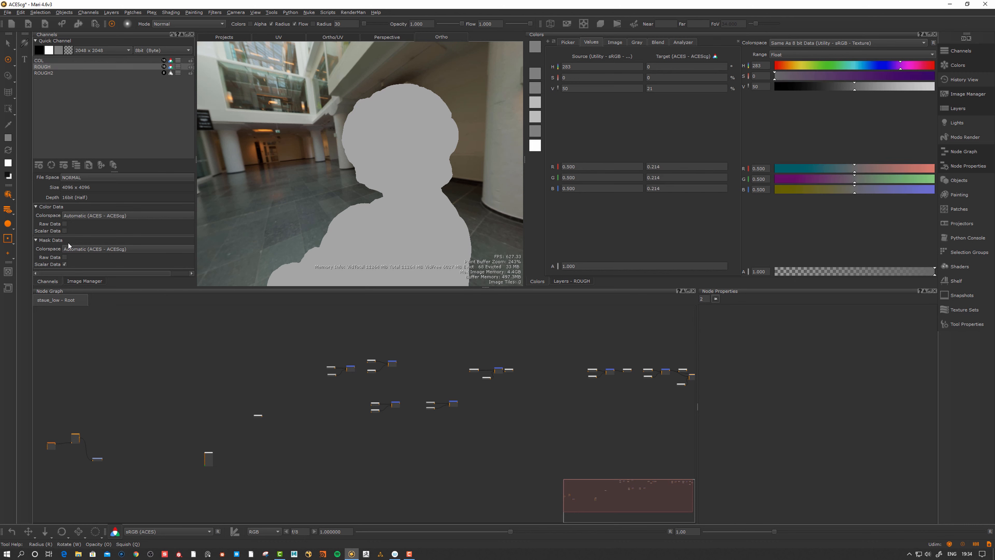
click(65, 231)
click(65, 230)
click(64, 231)
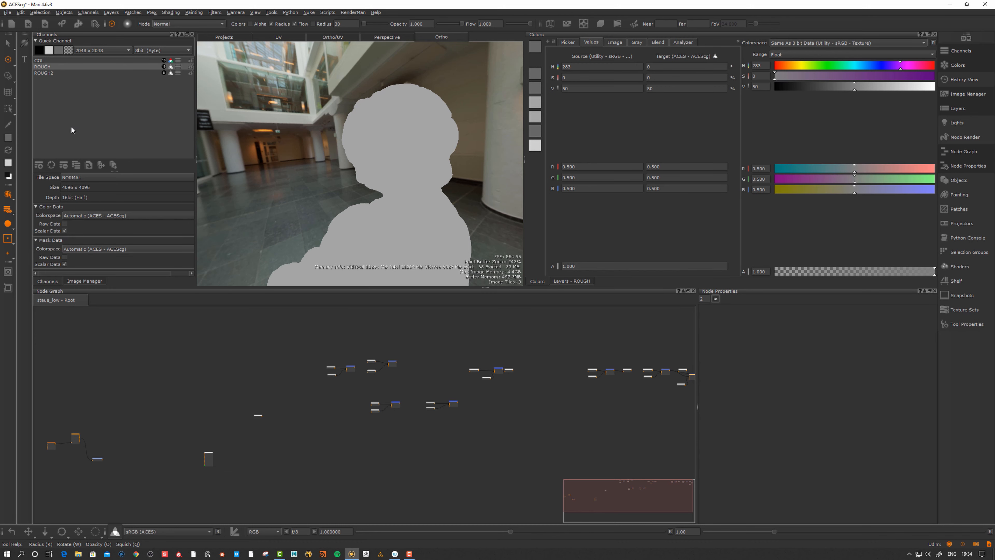
click(46, 61)
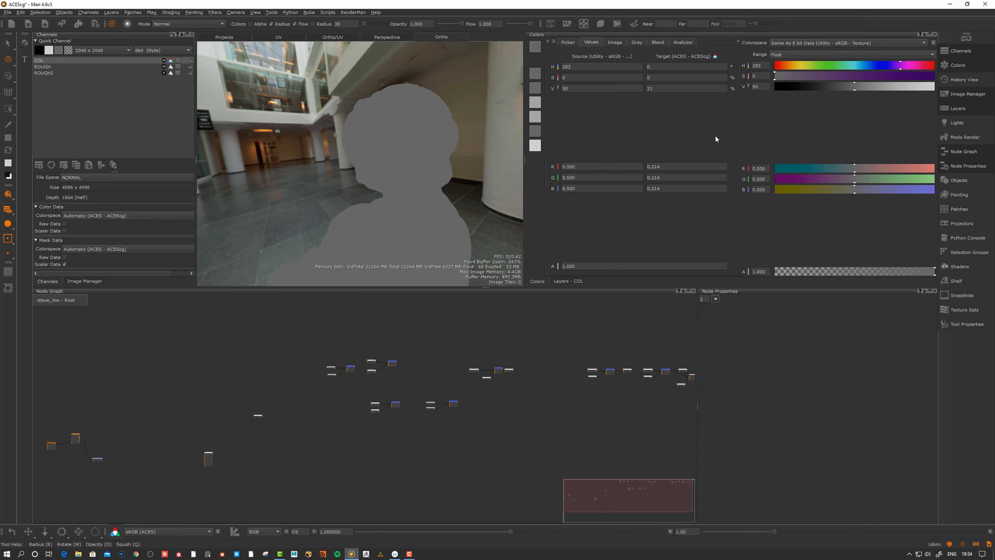
Open Project Settings to see the 8-bit, 16-bit and float data colorspaces
click(9, 13)
click(21, 63)
drag(492, 55, 490, 56)
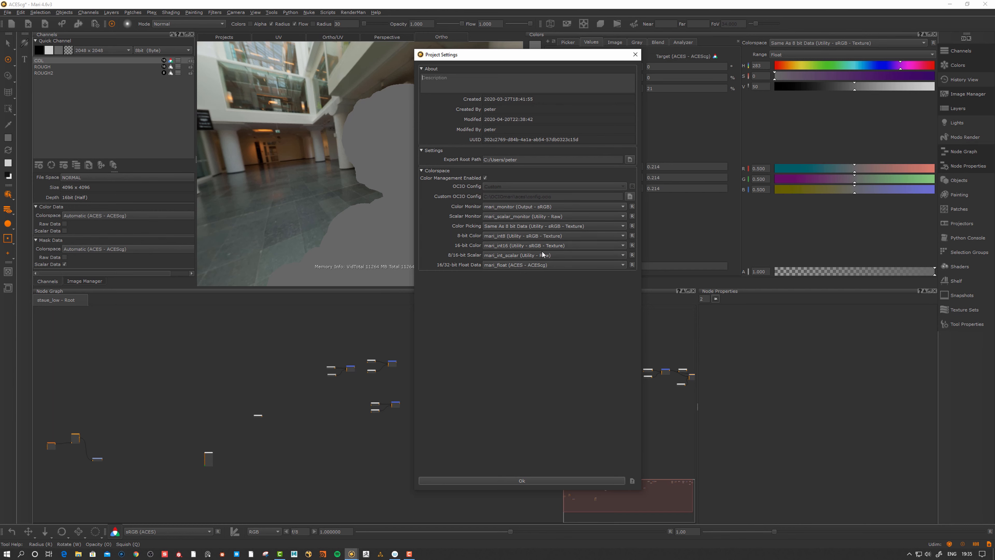
Close Project Settings and select the ROUGH channel, showing its 0.5 scalar grey
drag(575, 58, 552, 68)
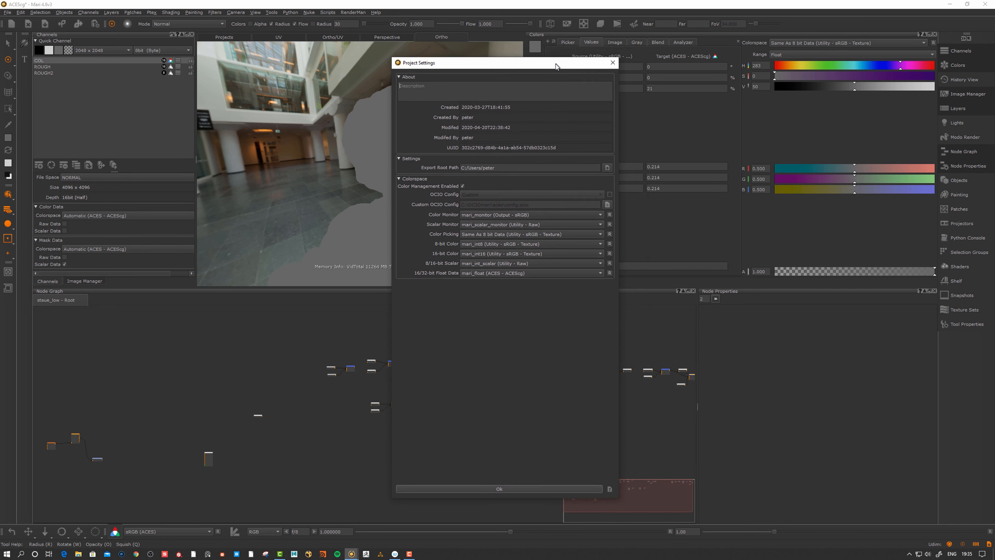
click(611, 63)
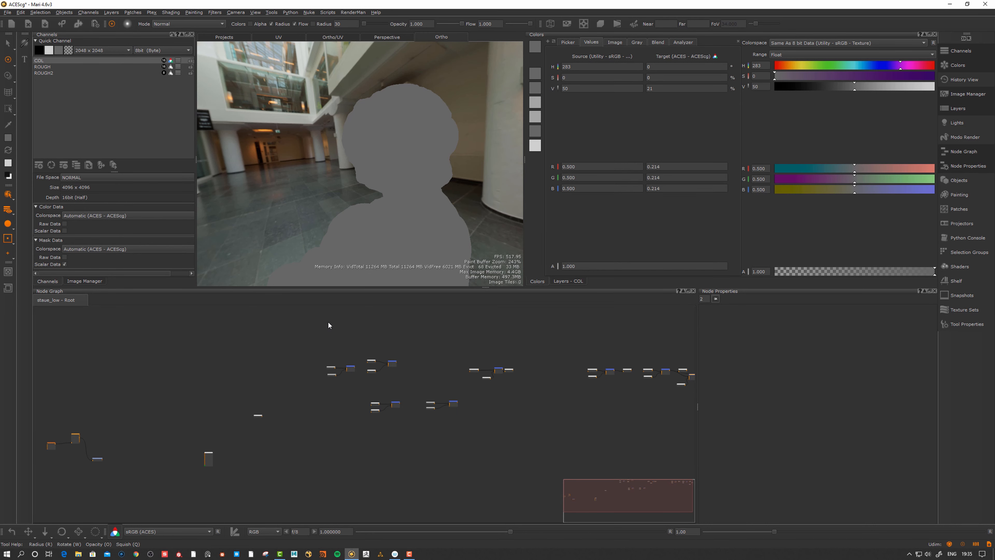
scroll(388, 347, down, 1)
middle_drag(383, 346, 381, 342)
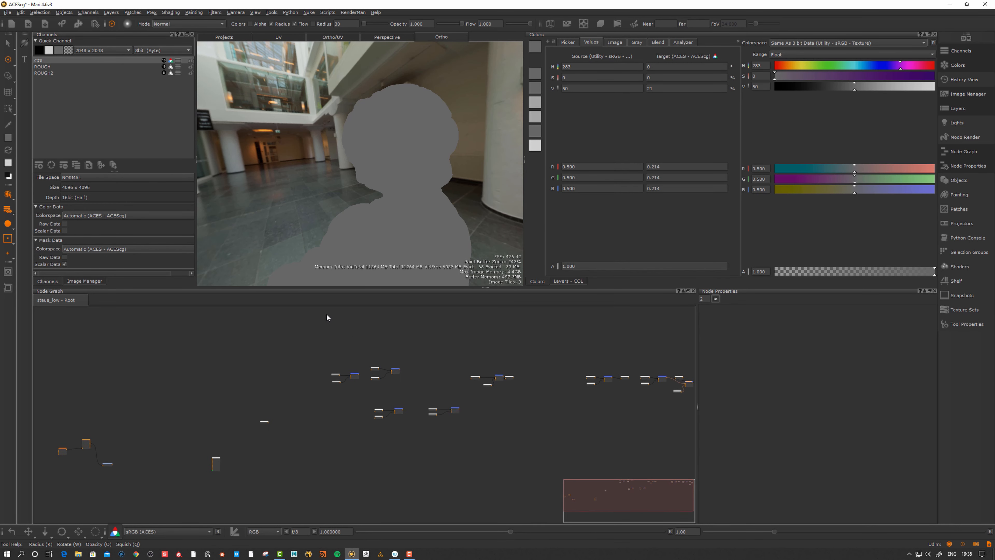
click(54, 67)
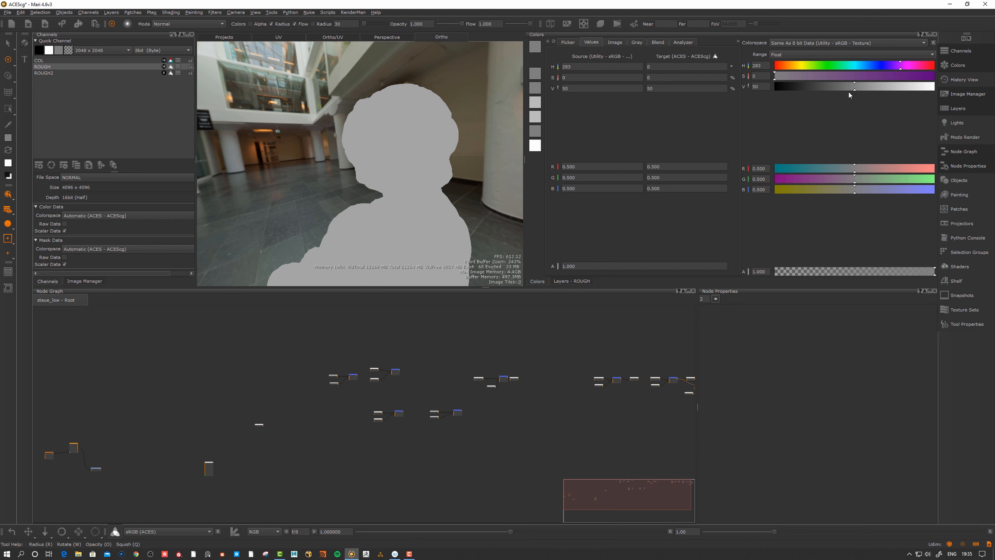
Set the paint colour's value to 50 in the Colors panel
mouse_move(855, 90)
mouse_down()
mouse_move(832, 89)
mouse_move(853, 90)
mouse_up()
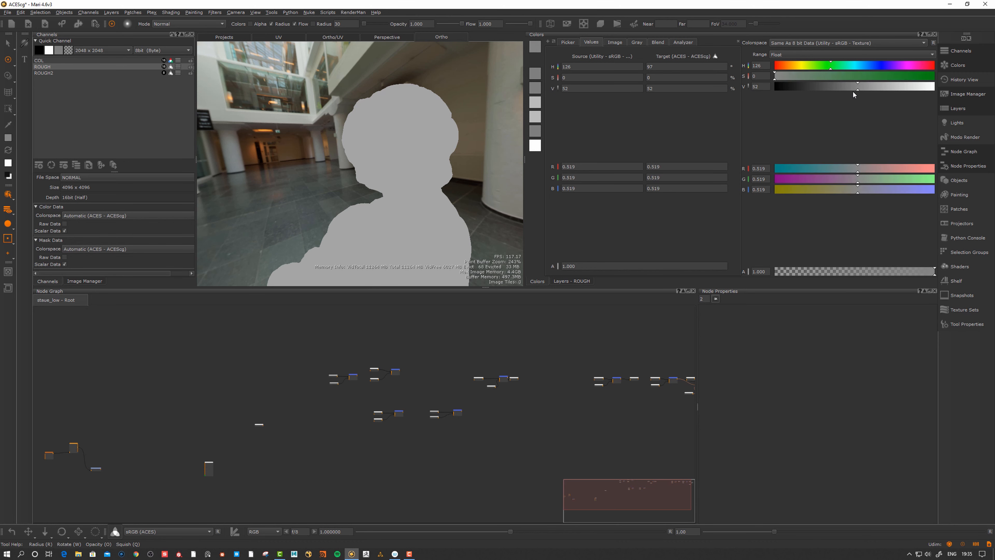
double_click(760, 86)
text(50)
click(857, 85)
click(858, 88)
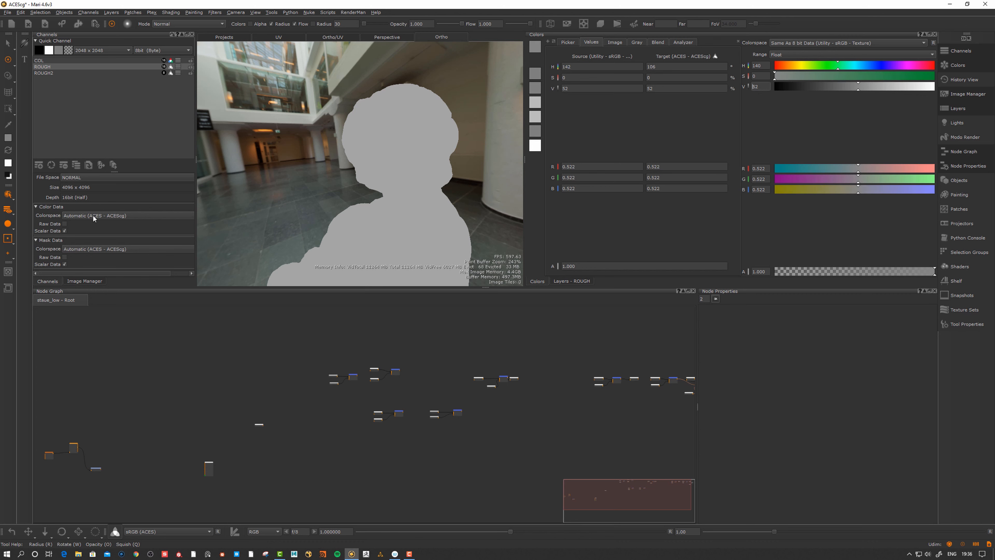
Compare ROUGH with Scalar Data on and off, leaving it off so 0.5 becomes 0.214
click(64, 232)
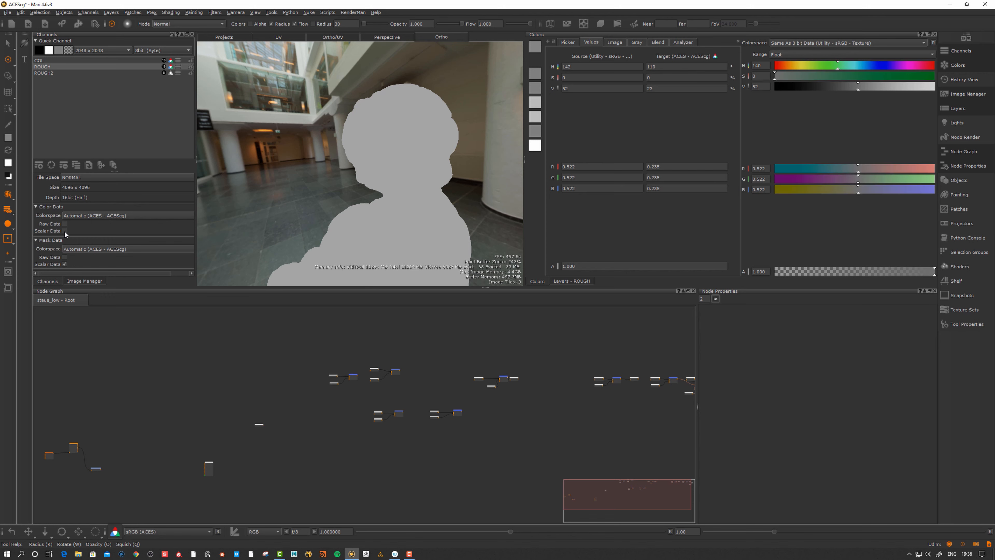
click(65, 231)
click(64, 232)
click(64, 231)
click(64, 230)
click(64, 231)
click(65, 230)
click(64, 231)
Reset the adjusted paint colour value back to 50
drag(861, 88, 859, 88)
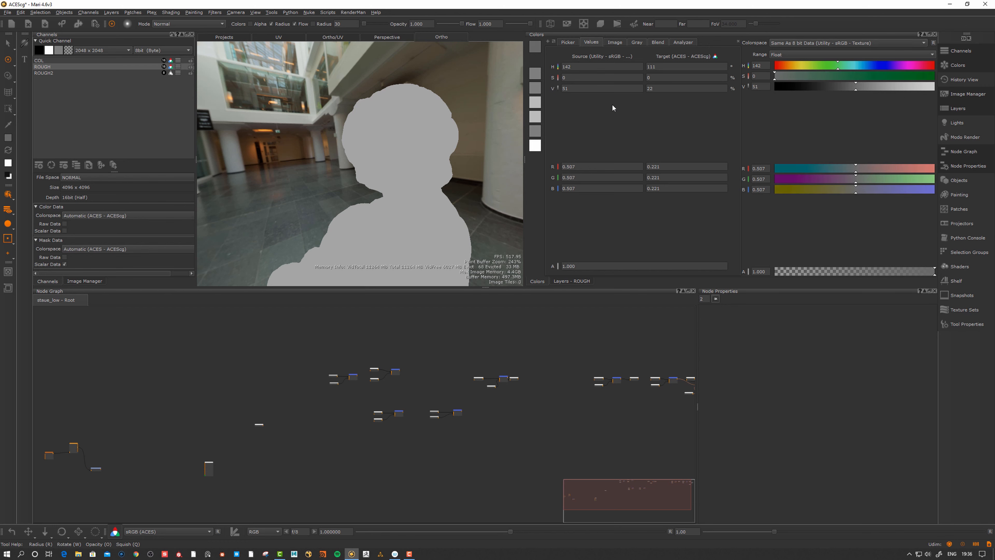
double_click(592, 89)
text(50)
key(Return)
middle_drag(392, 338, 400, 360)
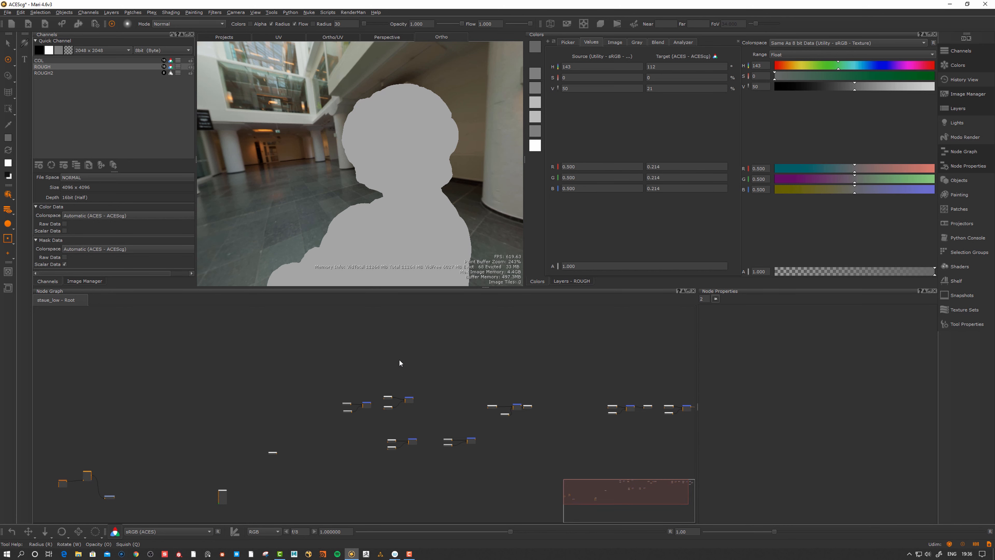
scroll(414, 358, up, 3)
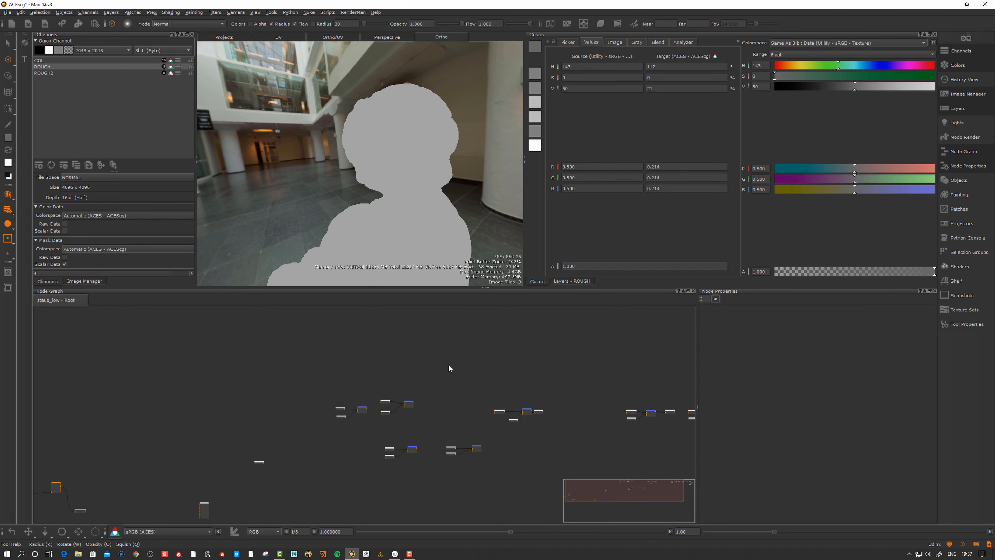
Set the Colors panel colorspace to ACES - ACEScg
key(Tab)
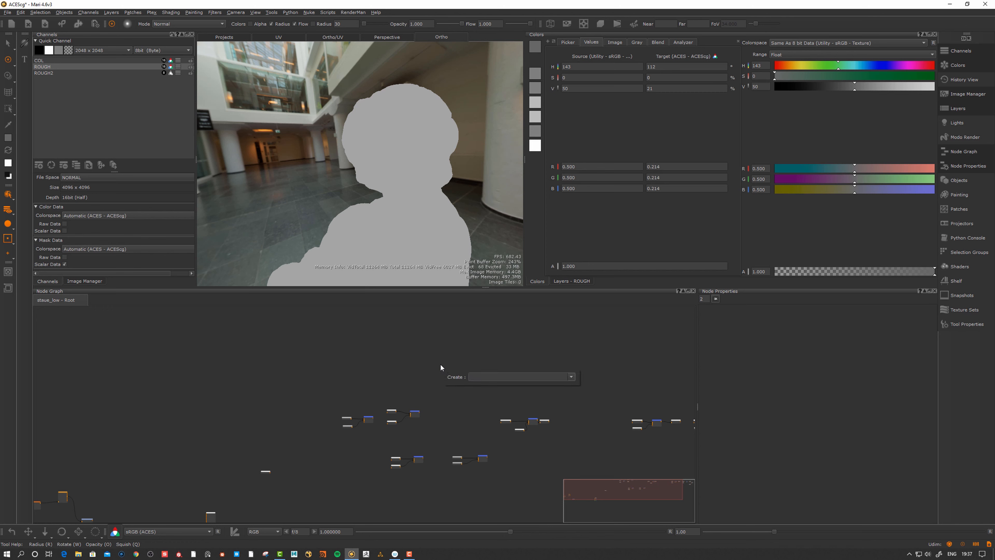
click(844, 43)
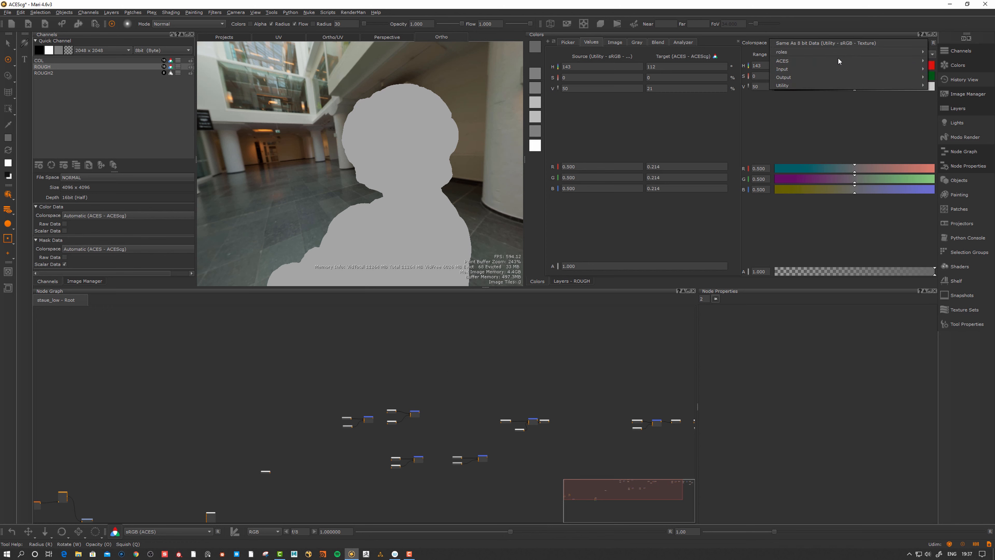
mouse_move(800, 78)
mouse_move(784, 61)
click(736, 92)
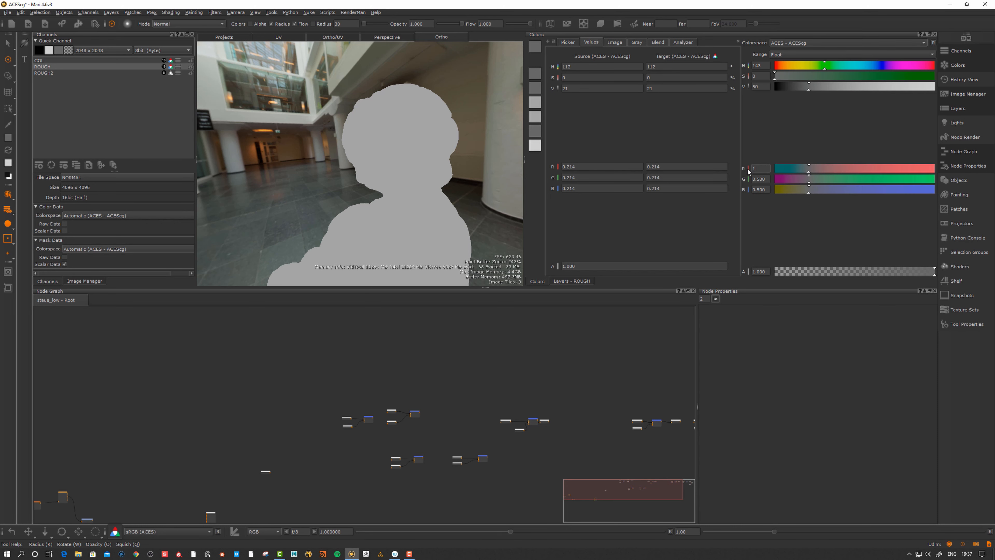
Enter the paint colour as R 2, G 3, B 4
key(Tab)
text(3)
key(Tab)
text(4)
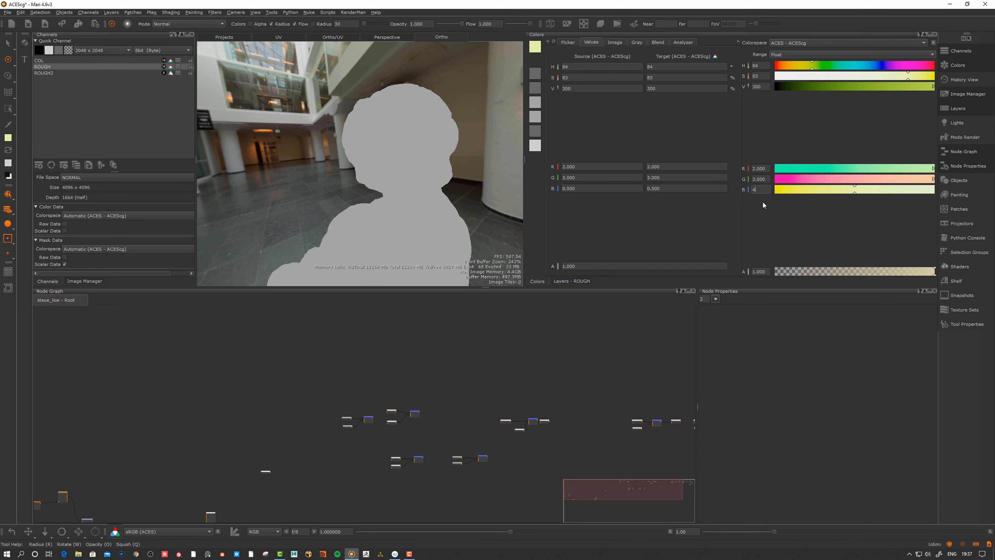
click(768, 179)
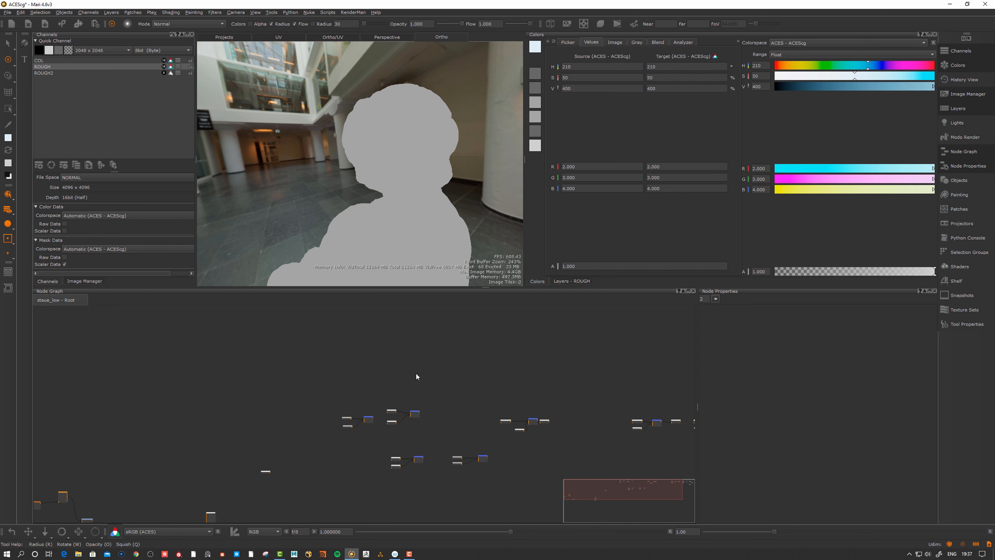
Pan and zoom the node graph to reveal the lower layer nodes
alt+right_drag(440, 371, 488, 341)
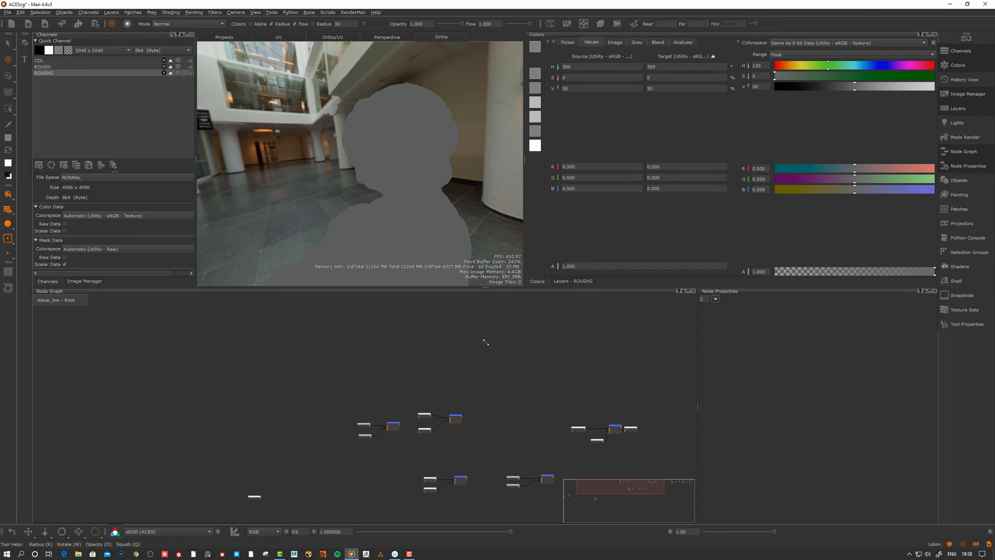
mouse_move(465, 357)
alt+middle_down()
mouse_move(467, 365)
mouse_move(457, 357)
alt+middle_up()
alt+right_drag(462, 360, 552, 326)
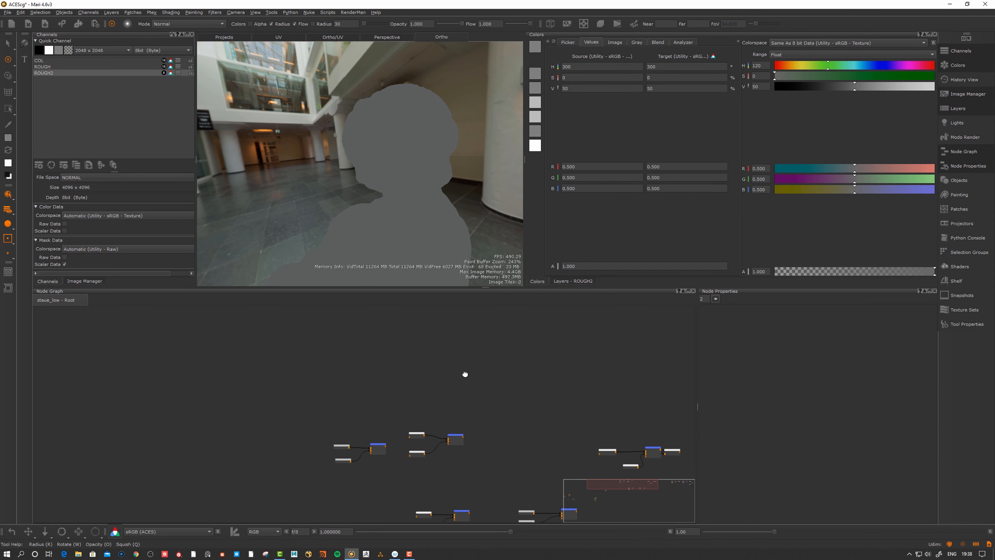
alt+middle_drag(464, 374, 471, 380)
alt+right_drag(458, 383, 486, 369)
alt+middle_drag(479, 369, 478, 377)
alt+right_drag(478, 377, 485, 376)
alt+middle_drag(468, 412, 475, 378)
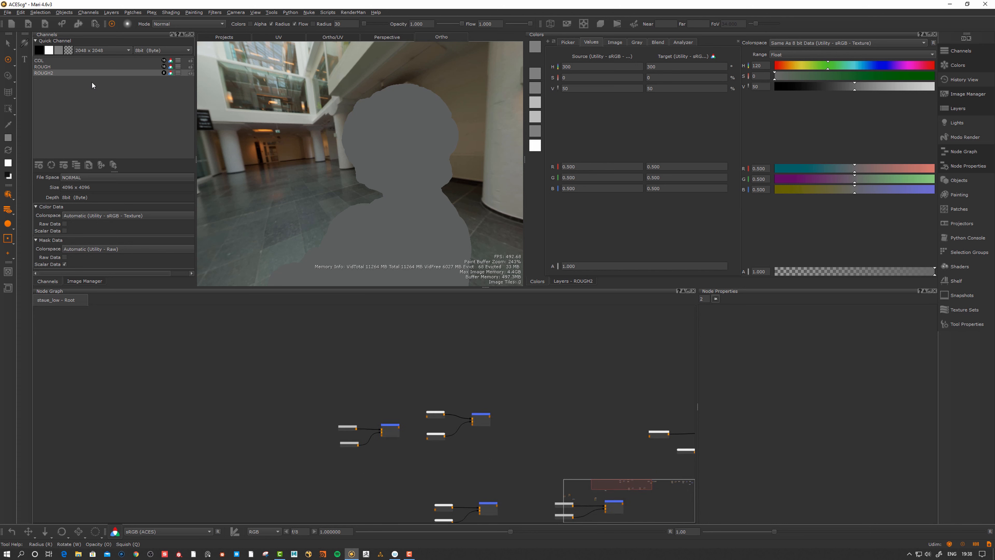
Select the COL channel and frame its layer nodes until labels are readable
click(42, 61)
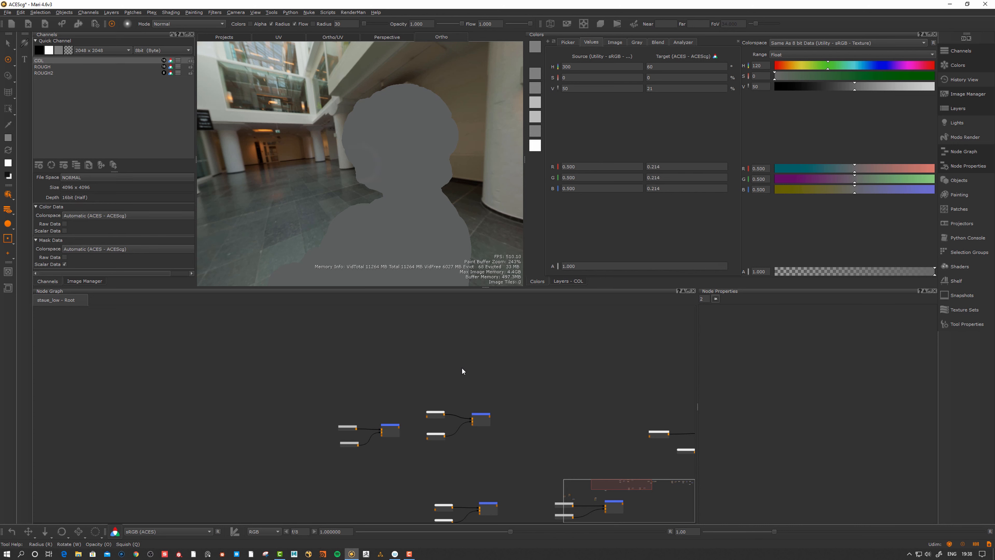
scroll(491, 361, up, 2)
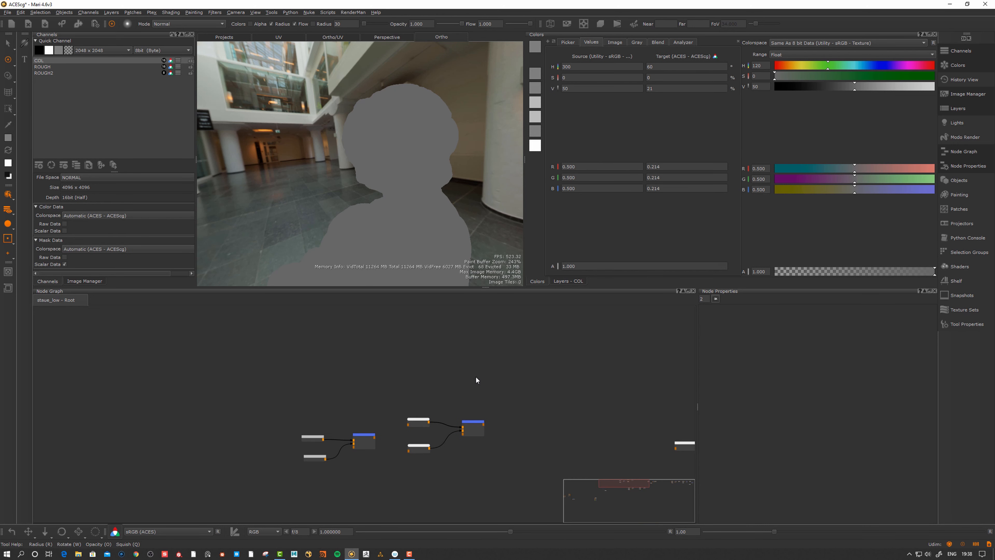
middle_drag(477, 369, 478, 371)
alt+right_drag(477, 370, 482, 366)
alt+middle_drag(482, 367, 482, 370)
alt+right_drag(482, 370, 480, 371)
alt+middle_drag(480, 372, 484, 370)
alt+right_drag(485, 370, 464, 375)
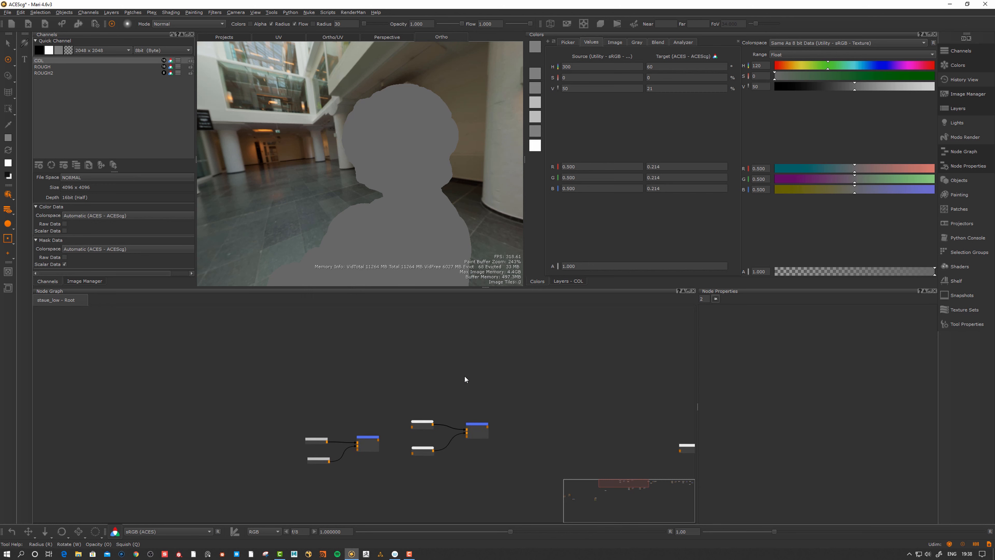
alt+middle_drag(478, 377, 467, 381)
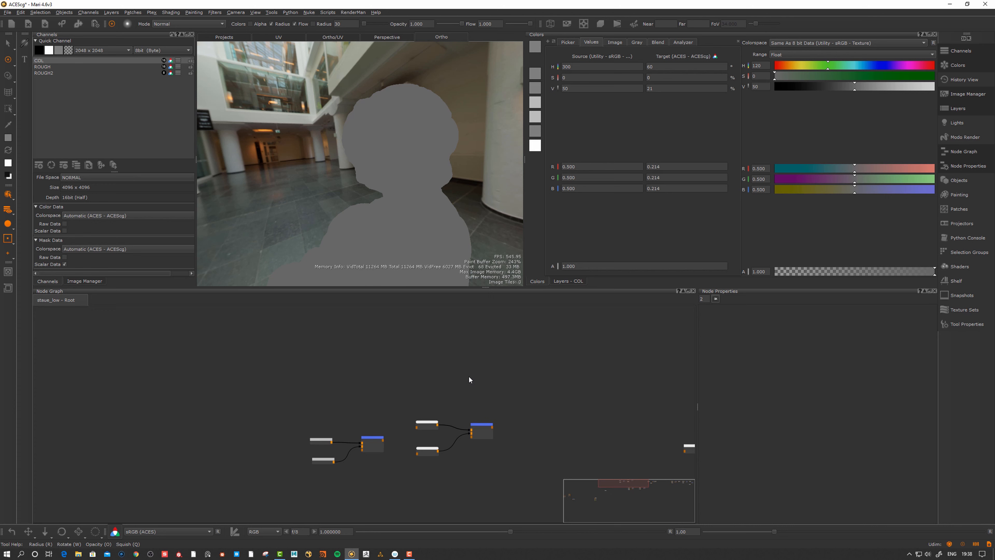
alt+right_drag(470, 376, 487, 372)
alt+middle_drag(486, 375, 488, 373)
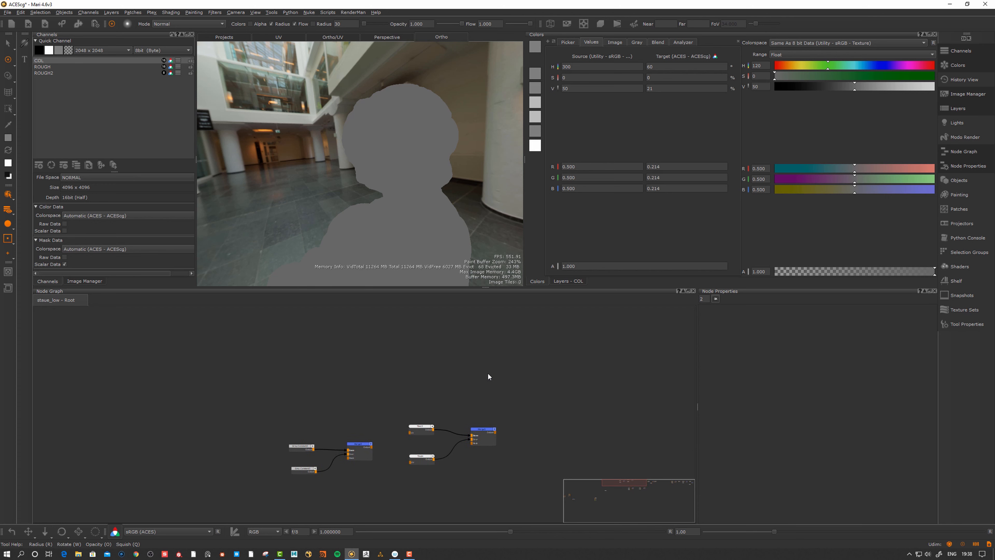
alt+right_drag(487, 373, 481, 376)
alt+middle_drag(480, 376, 483, 391)
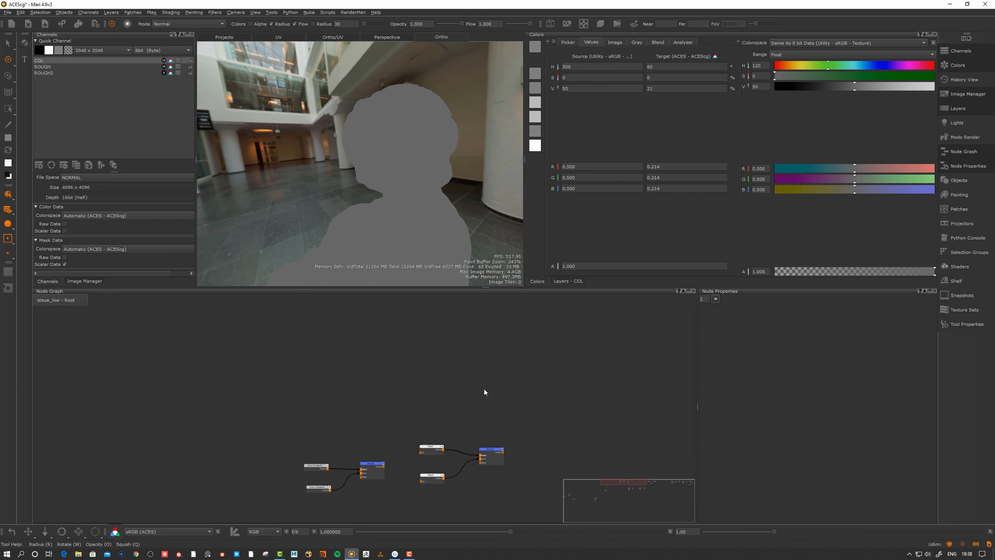
Add a Color node, Color1, and display its output on the statue
key(Tab)
text(co)
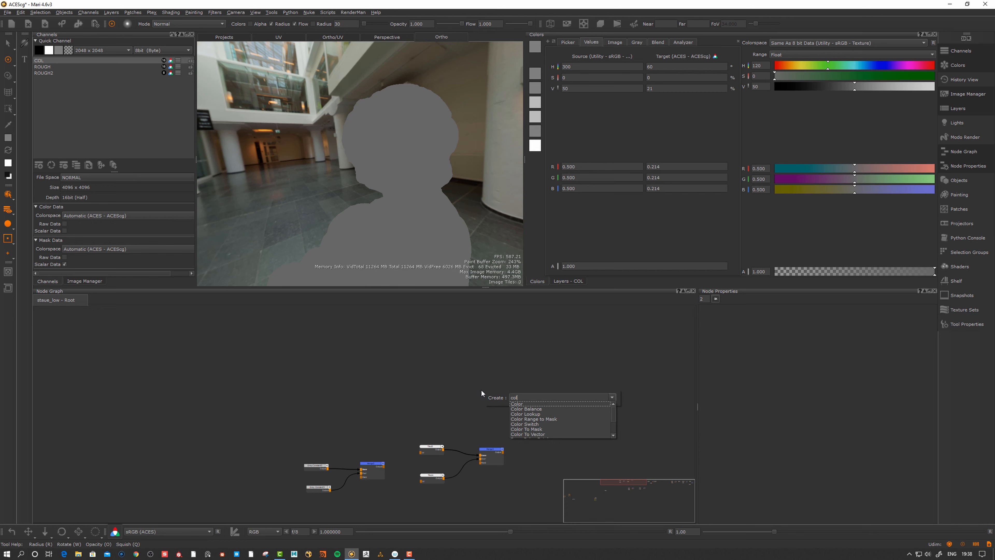
text(lor)
key(Return)
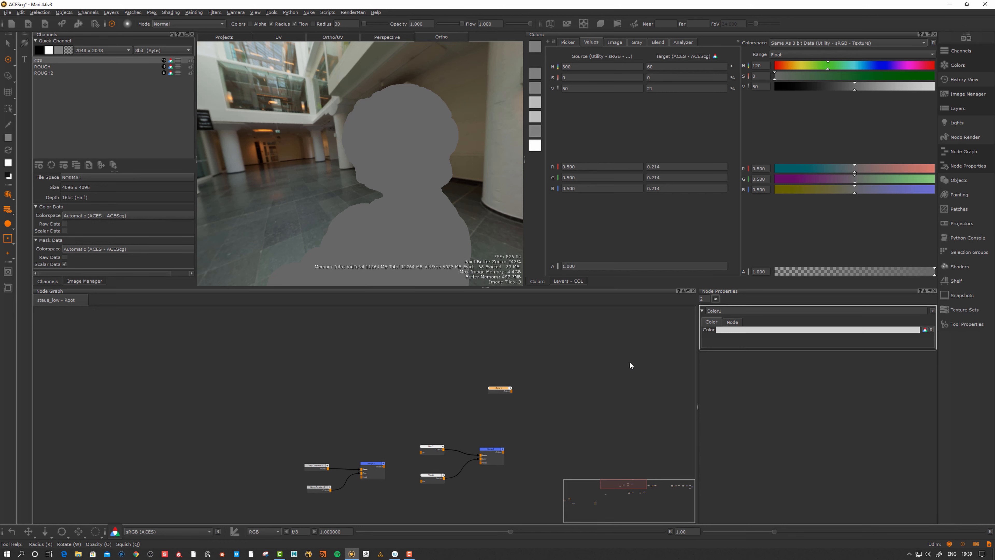
double_click(493, 389)
key(1)
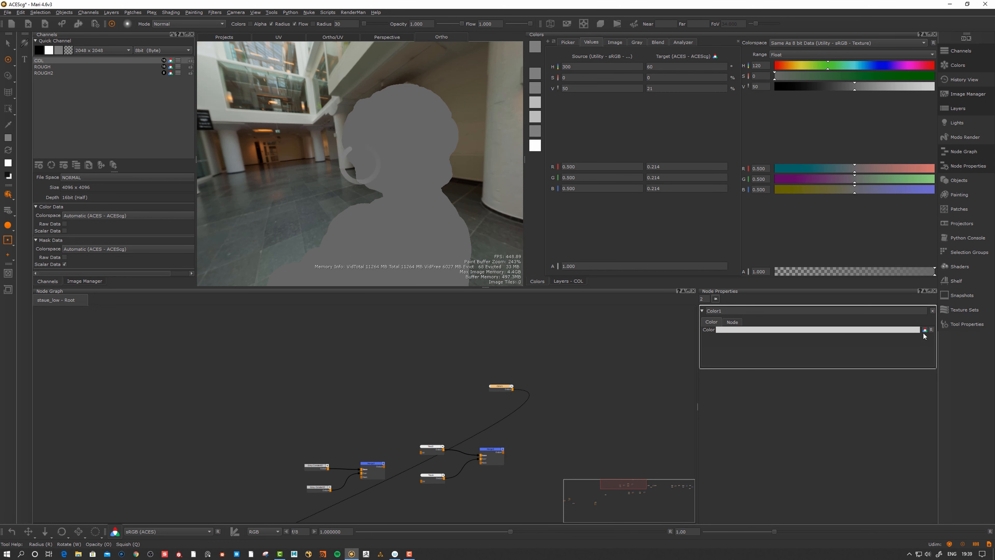
drag(499, 387, 493, 389)
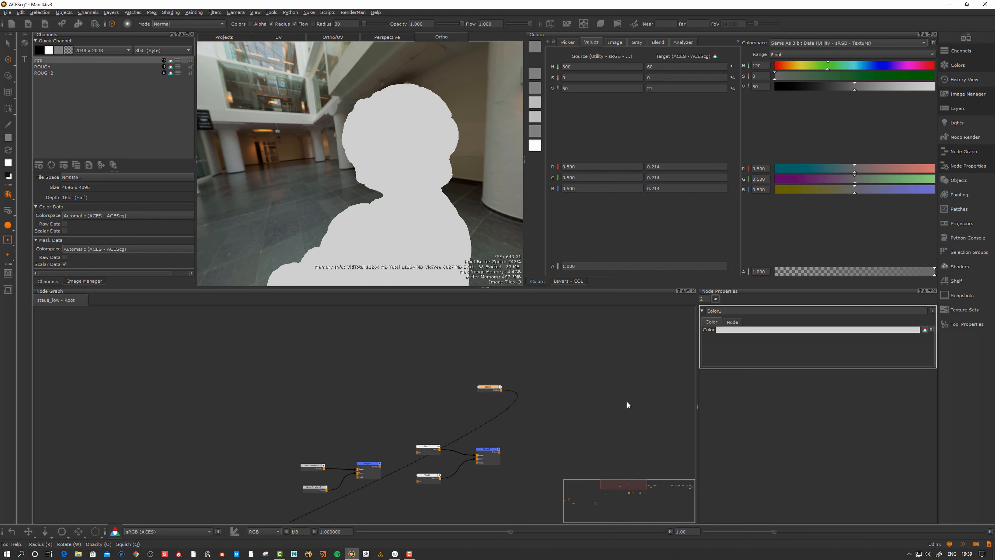
drag(486, 390, 486, 380)
Set Color1's colour to a 0.5 mid grey
click(769, 329)
click(519, 200)
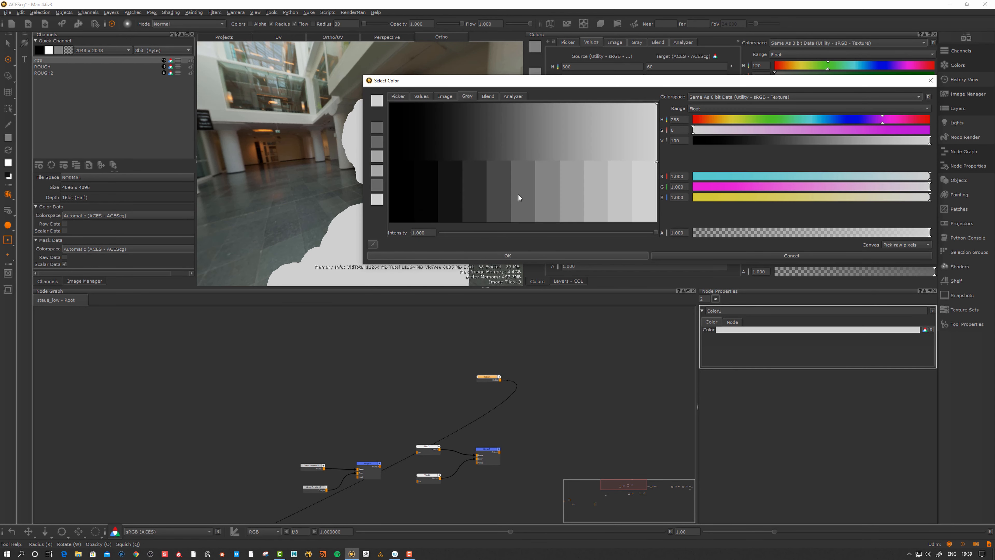
click(507, 256)
drag(498, 377, 477, 377)
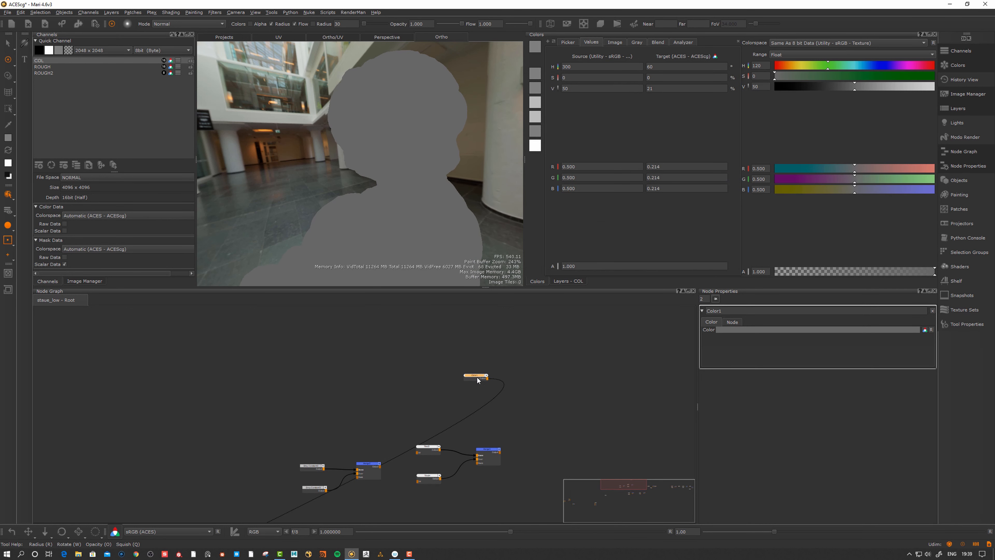
scroll(415, 359, down, 1)
key(Tab)
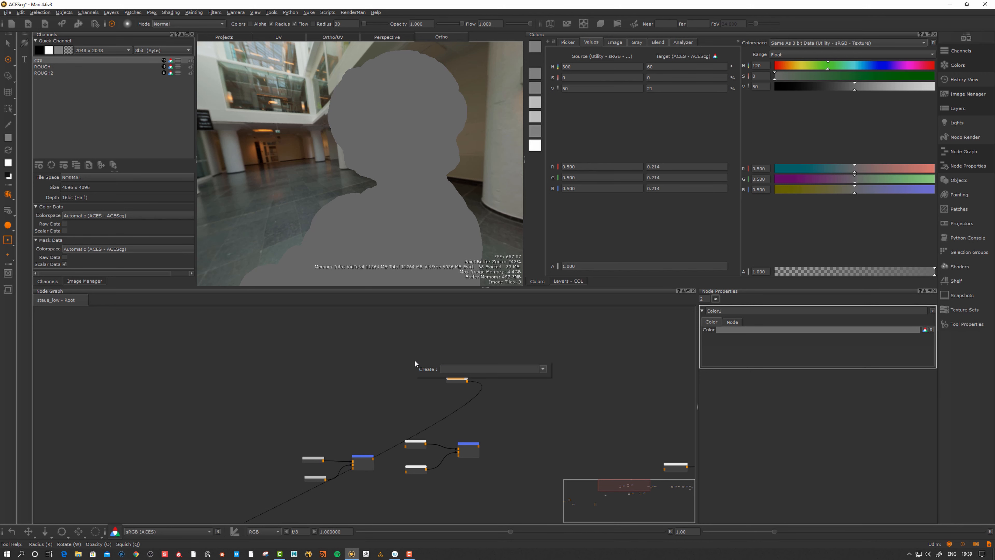
Add a 4096 × 4096 16bit (Half) channel COL3 for staue_low only
text(cha)
key(Return)
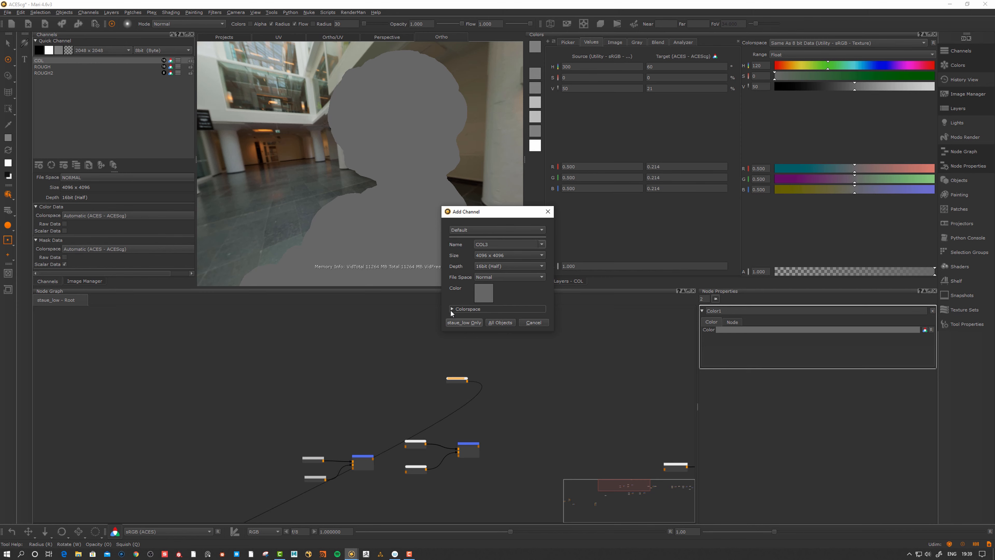
click(457, 322)
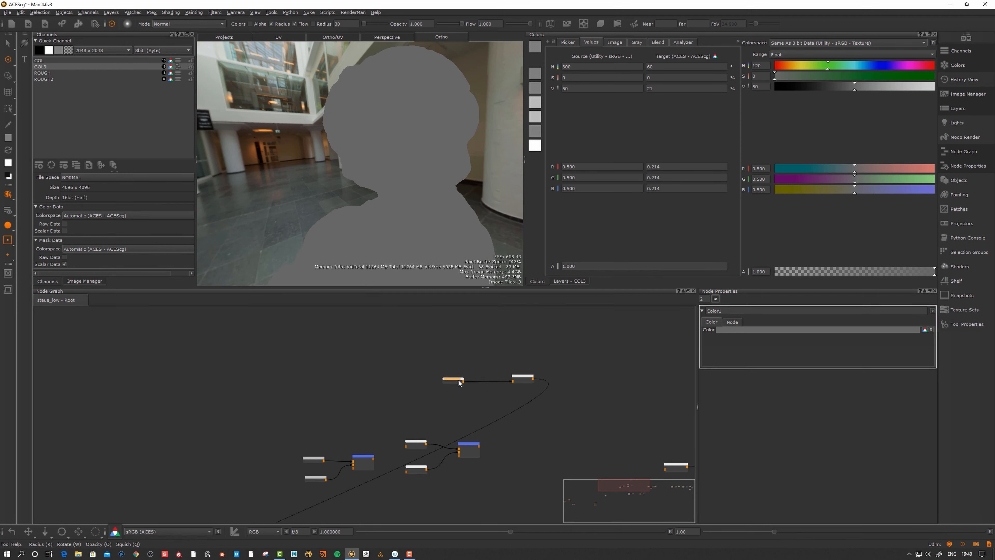
Disconnect Color1 from COL3's input and view Color1 in the viewport
scroll(464, 372, up, 3)
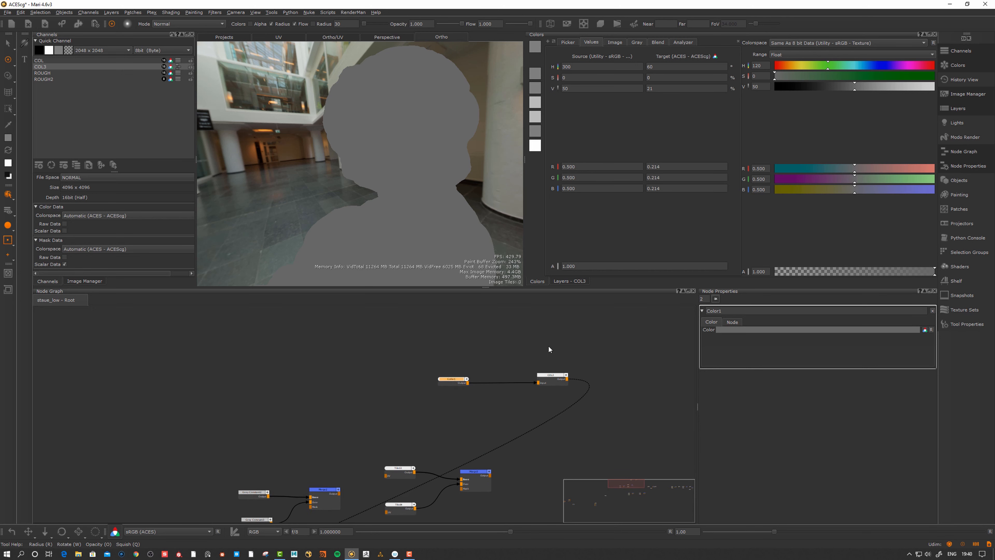
drag(456, 382, 454, 382)
click(524, 386)
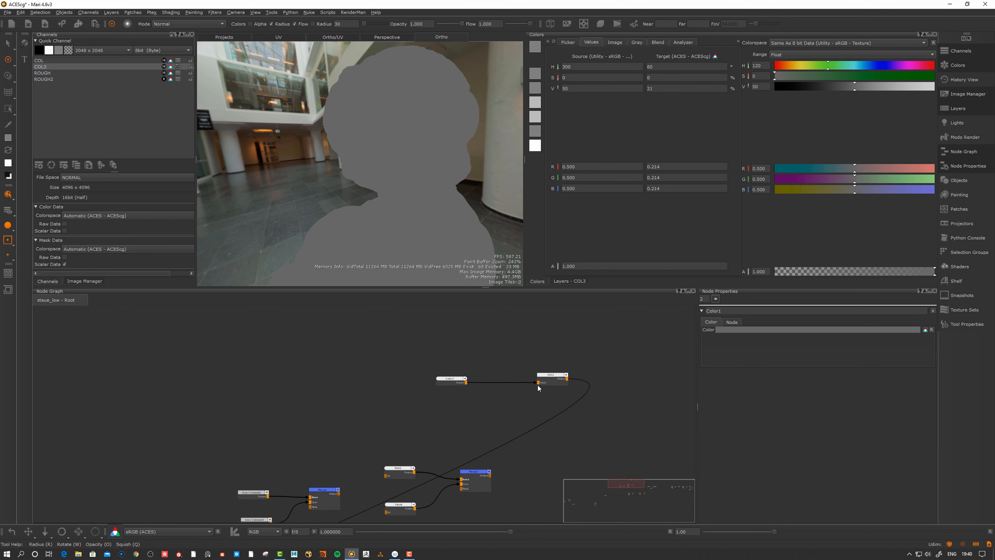
drag(538, 387, 516, 403)
drag(447, 379, 444, 366)
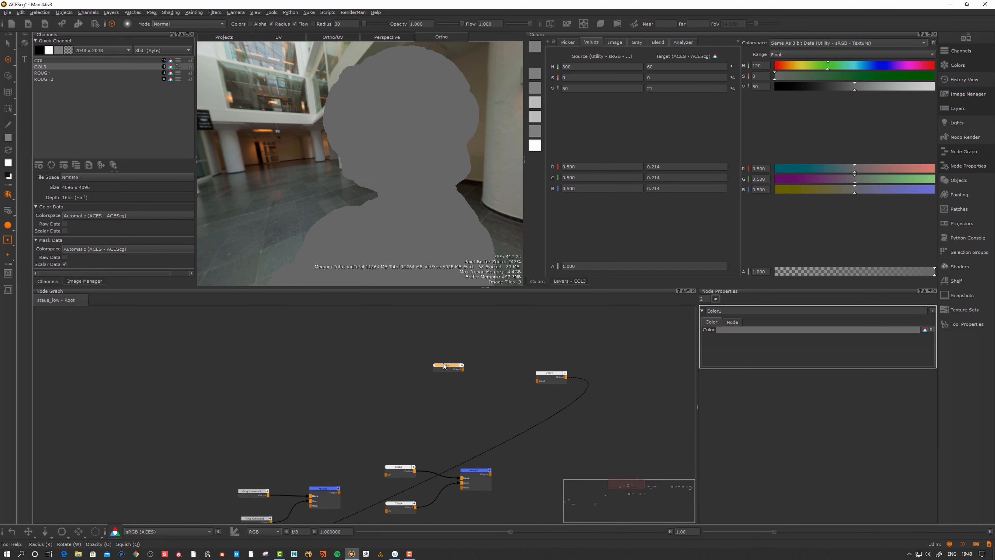
scroll(445, 365, up, 1)
click(464, 413)
click(452, 365)
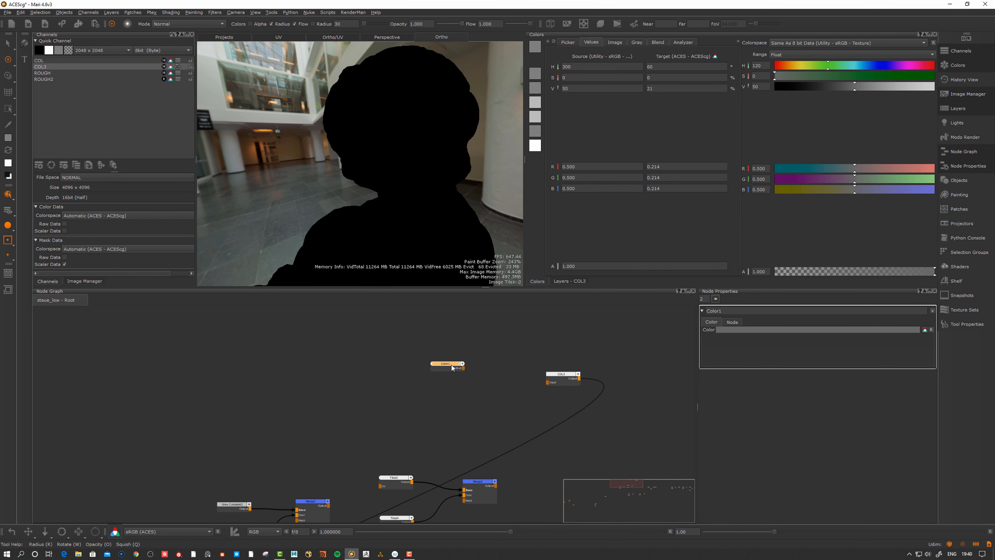
key(1)
drag(442, 368, 450, 378)
alt+right_drag(433, 359, 454, 386)
click(447, 396)
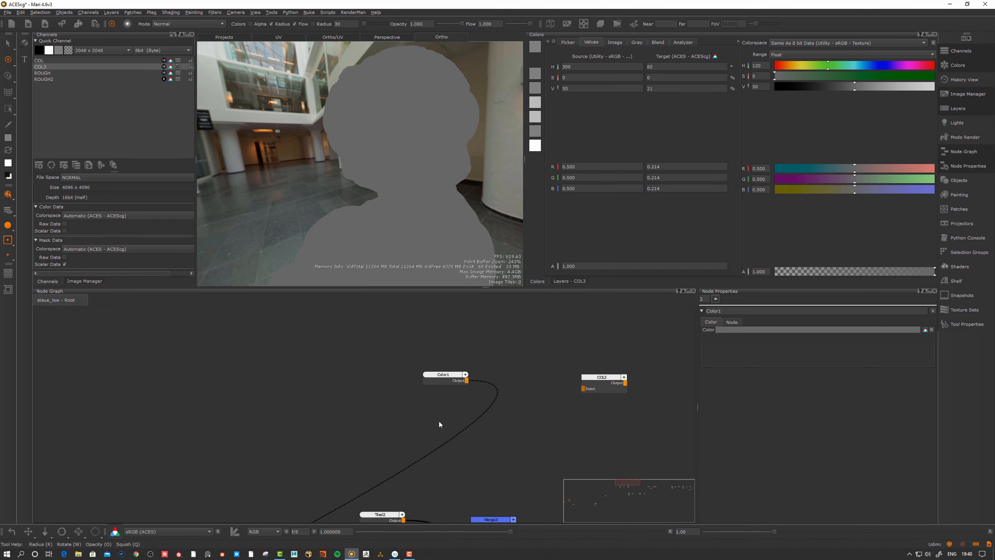
Add a Color2 node just beneath Color1
key(Tab)
text(col)
key(Return)
drag(457, 425, 438, 406)
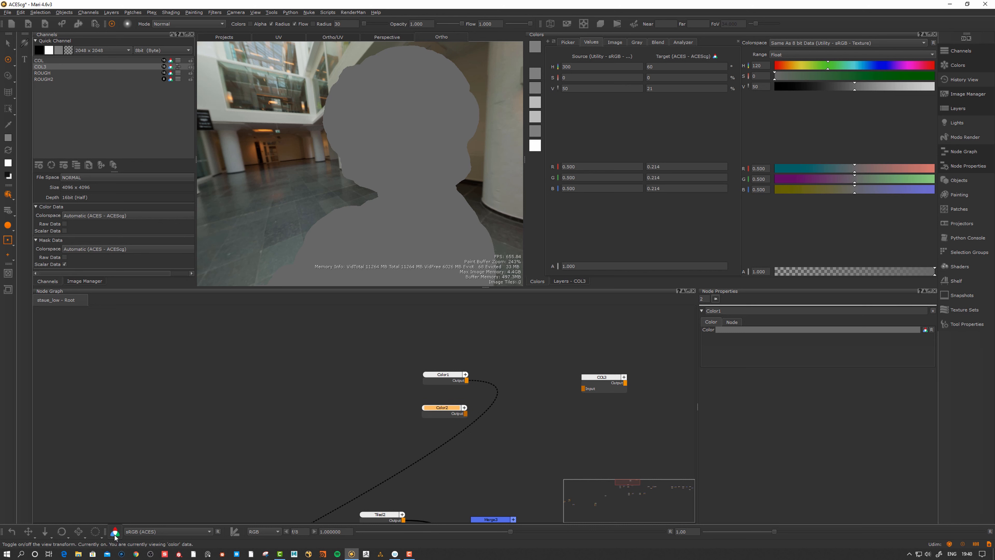
Give Color2 a 0.5 grey from the Gray swatches with colour management off
drag(439, 407, 445, 409)
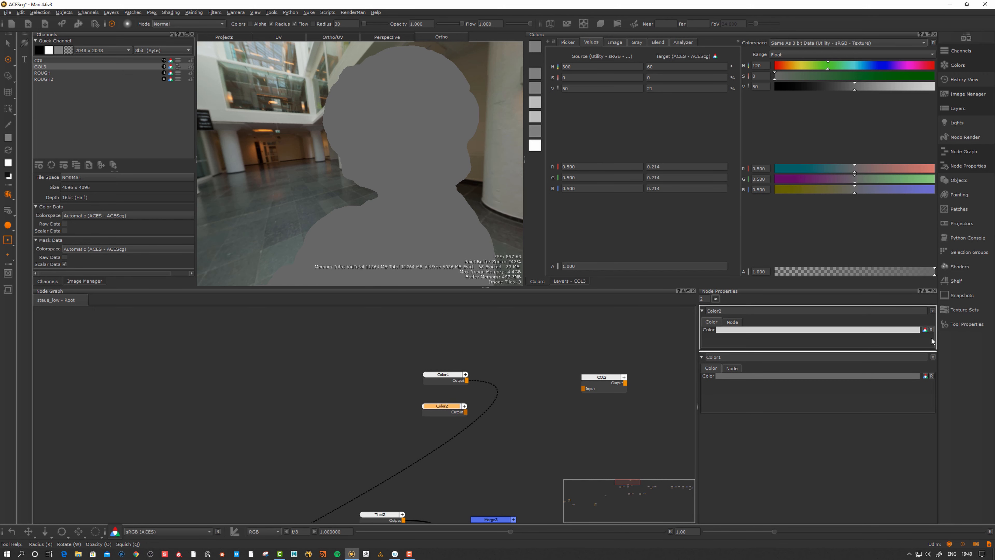
click(925, 330)
click(806, 329)
click(464, 96)
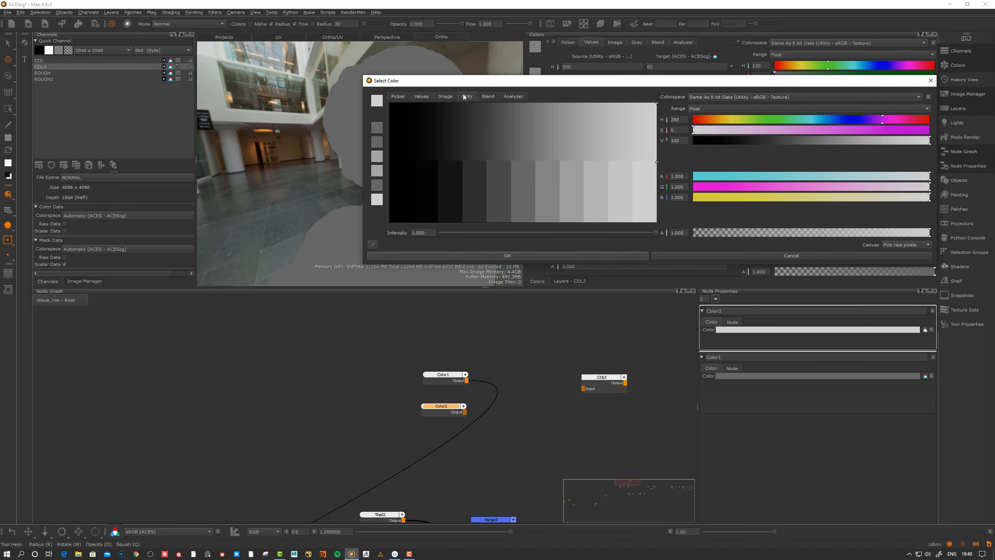
click(535, 184)
click(510, 255)
drag(450, 413, 449, 409)
Alternate viewing Color1 and Color2 on the statue to compare the two greys
key(1)
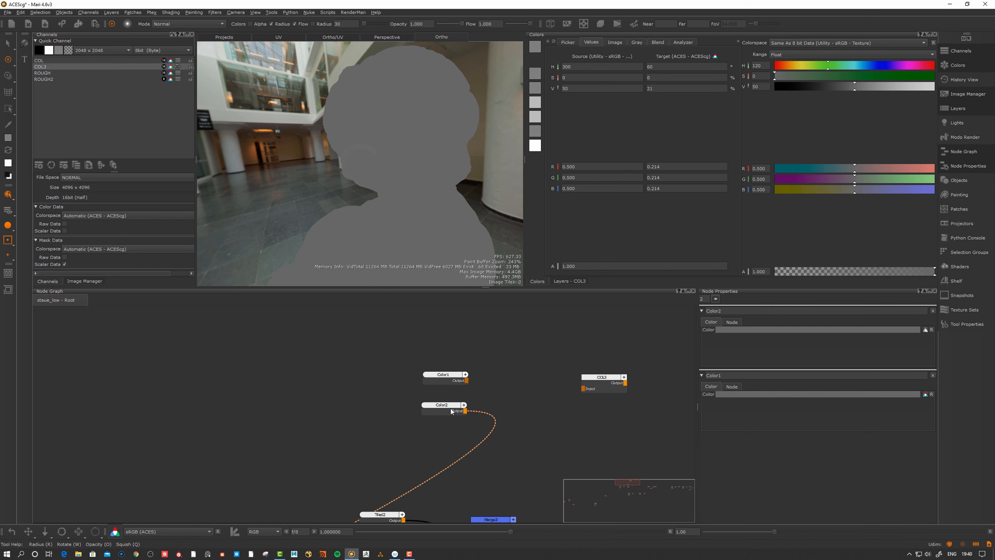
click(450, 376)
key(1)
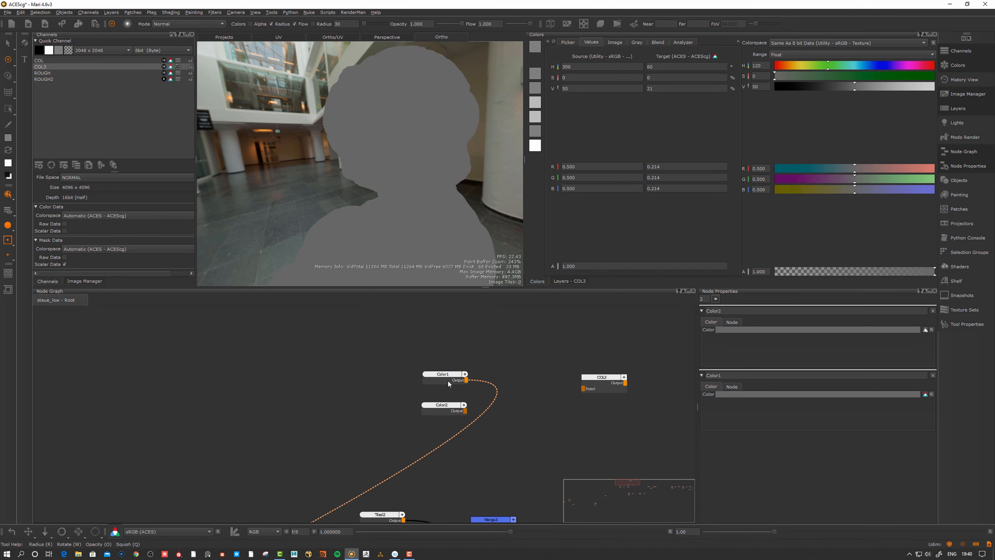
drag(448, 379, 444, 376)
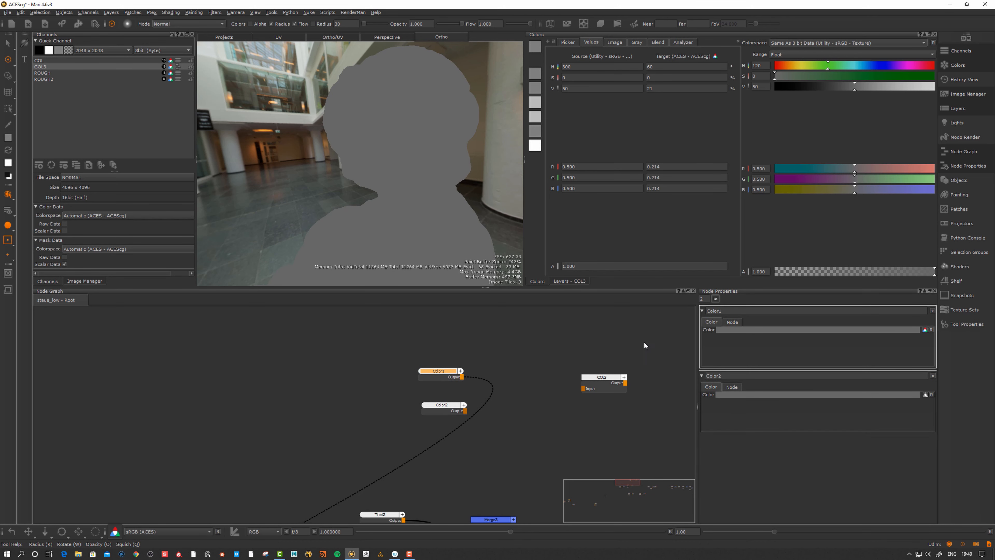
drag(451, 411, 449, 411)
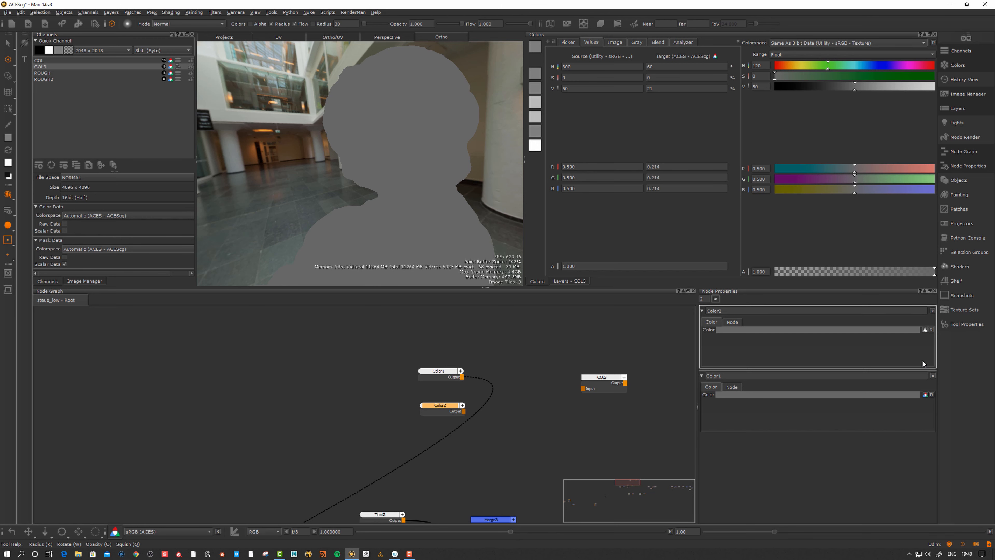
key(1)
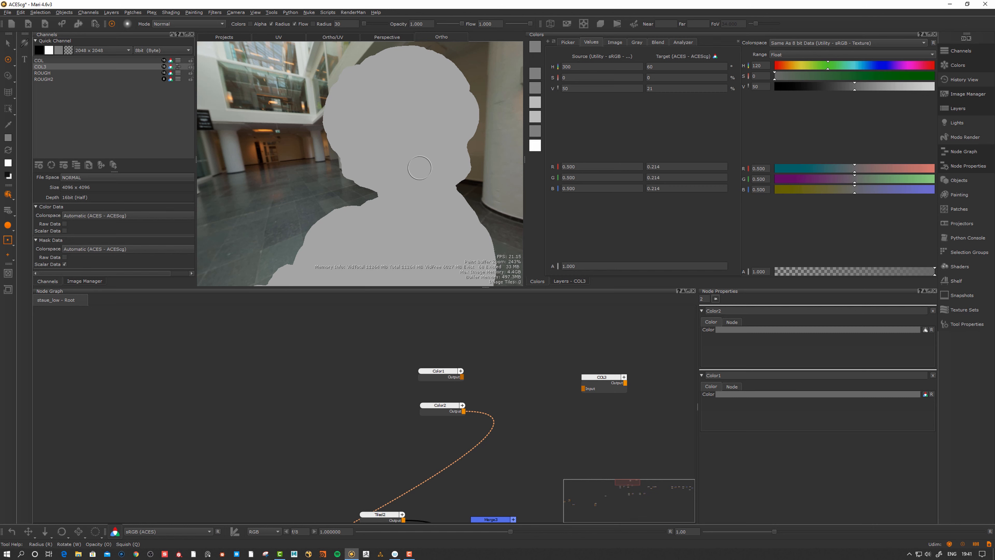
click(443, 405)
drag(443, 406, 437, 409)
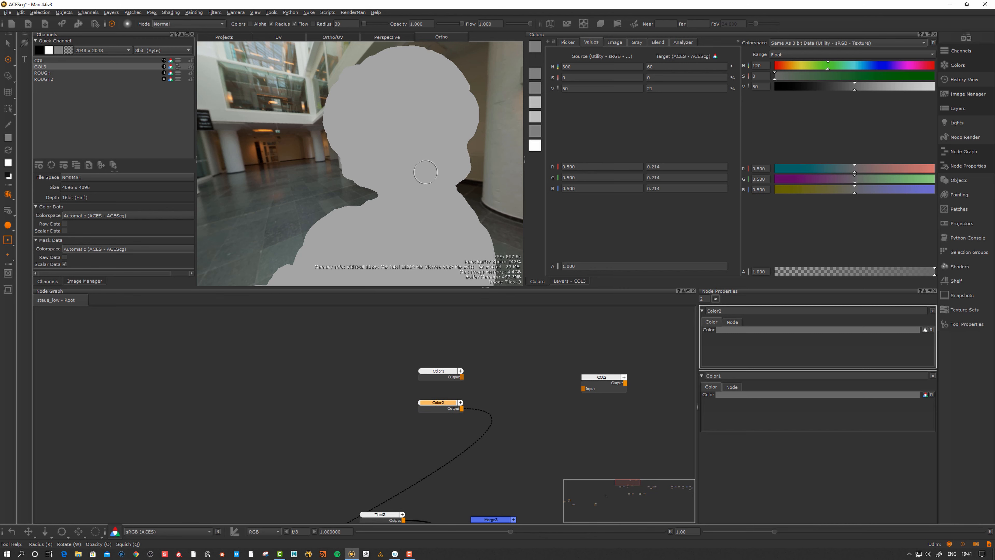
drag(451, 407, 451, 407)
click(448, 373)
drag(451, 407, 449, 409)
key(1)
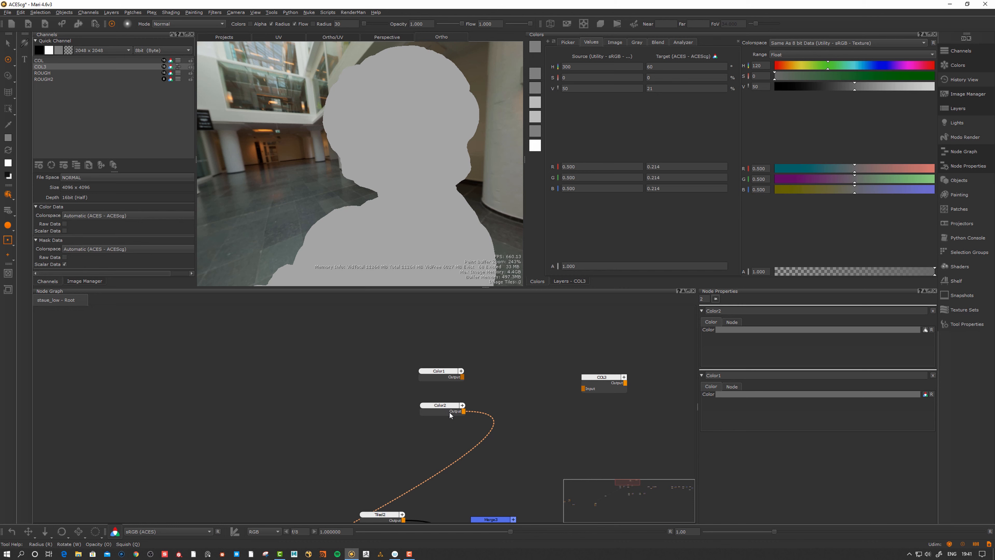
drag(450, 415, 437, 413)
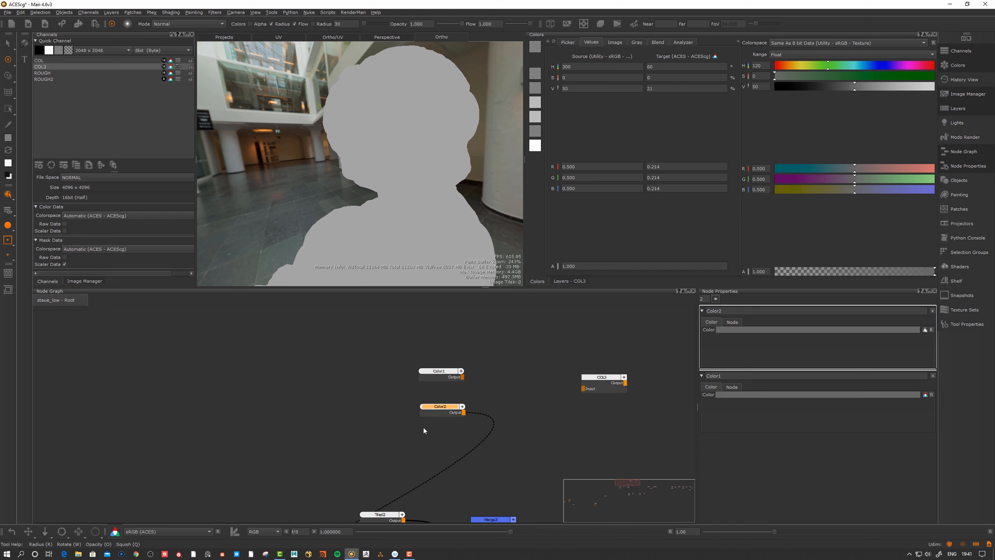
Toggle the view transform and switch the viewport to Raw (ACES) to compare node colours
click(113, 536)
click(116, 537)
click(163, 532)
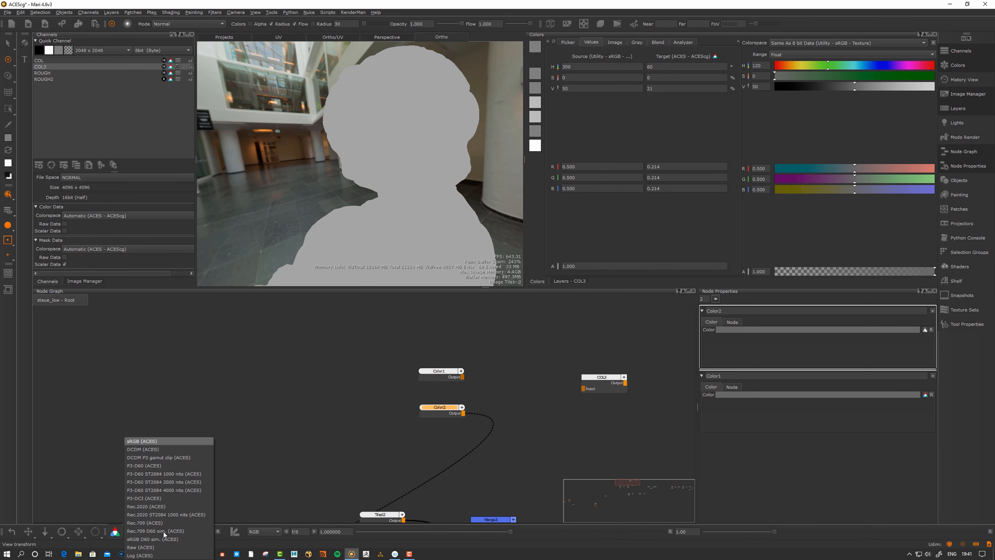
click(140, 547)
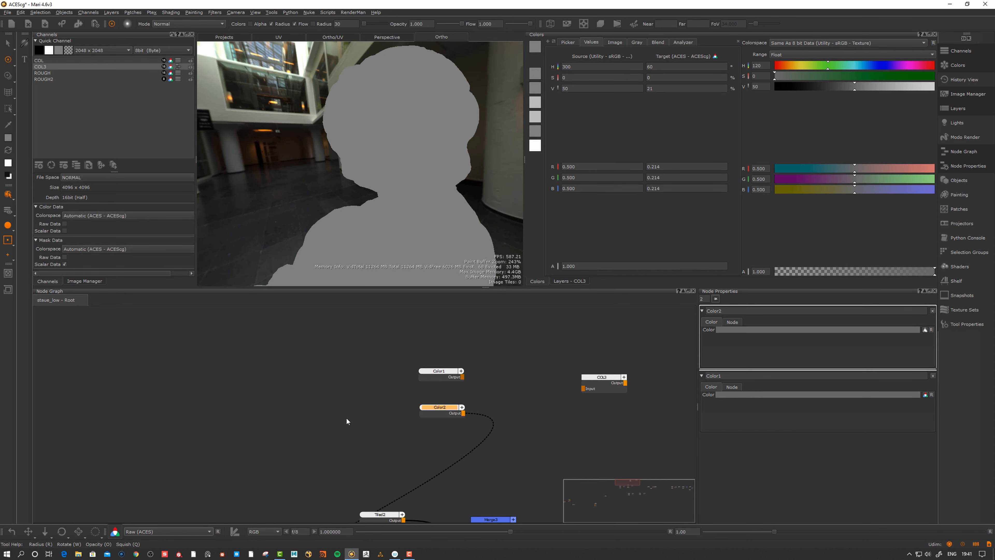
drag(440, 408, 439, 408)
click(446, 410)
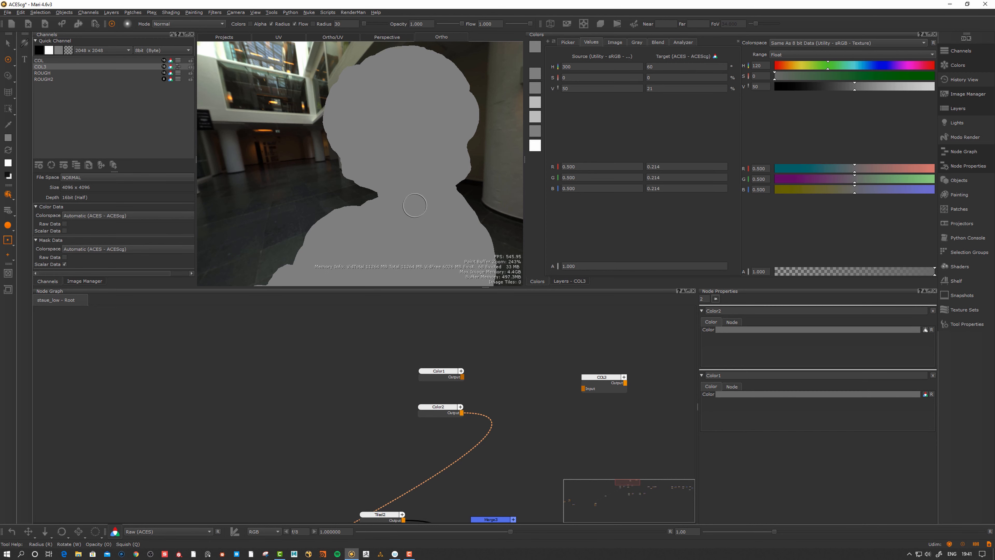
mouse_move(422, 199)
alt+mouse_down()
mouse_move(406, 156)
mouse_move(418, 166)
mouse_move(417, 210)
alt+mouse_up()
drag(445, 409, 448, 409)
alt+middle_drag(398, 196, 400, 205)
mouse_move(399, 205)
alt+mouse_down()
mouse_move(415, 198)
mouse_move(390, 201)
mouse_move(399, 203)
alt+mouse_up()
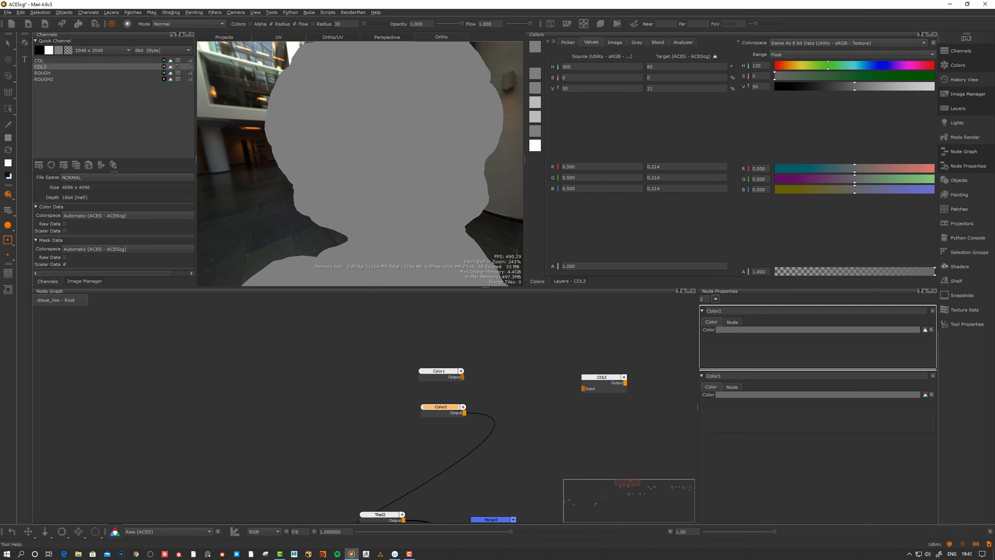
Return the viewport to sRGB (ACES) and toggle the colour transform off and on
click(142, 533)
click(153, 426)
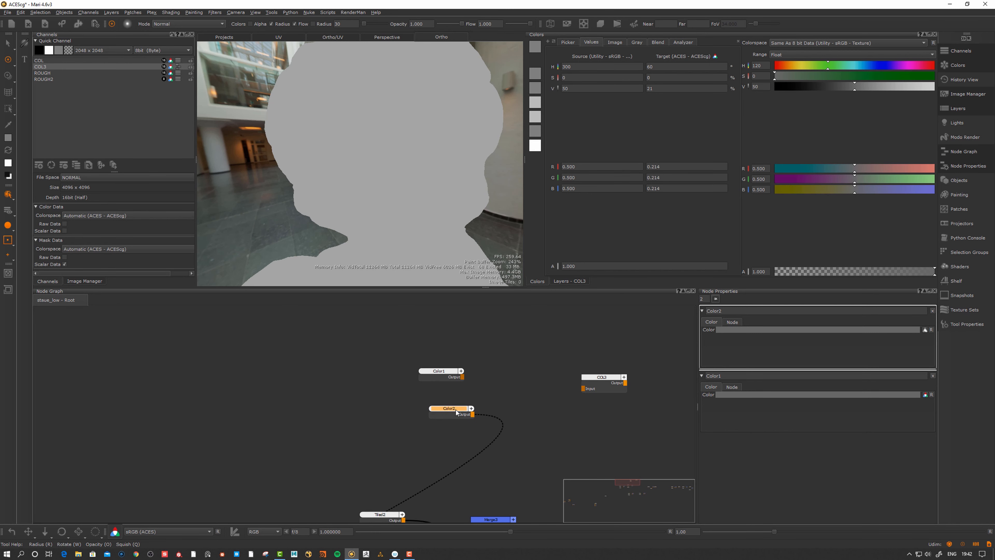
drag(458, 410, 453, 418)
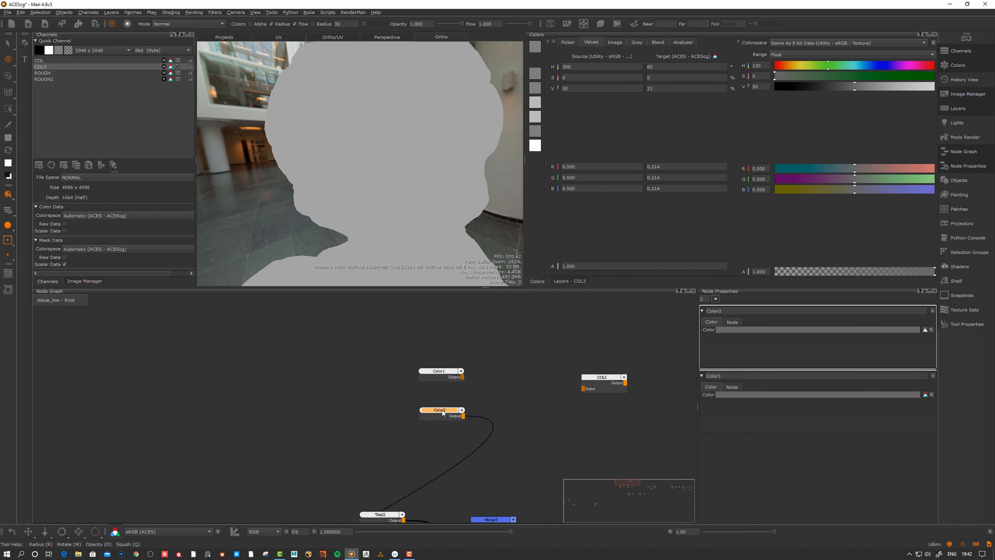
click(439, 371)
click(116, 532)
click(115, 532)
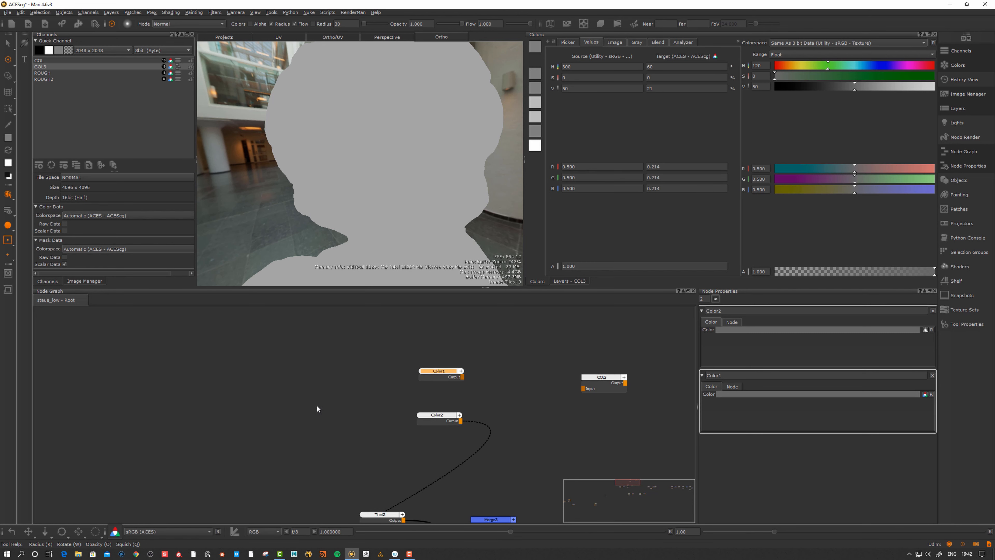
click(317, 406)
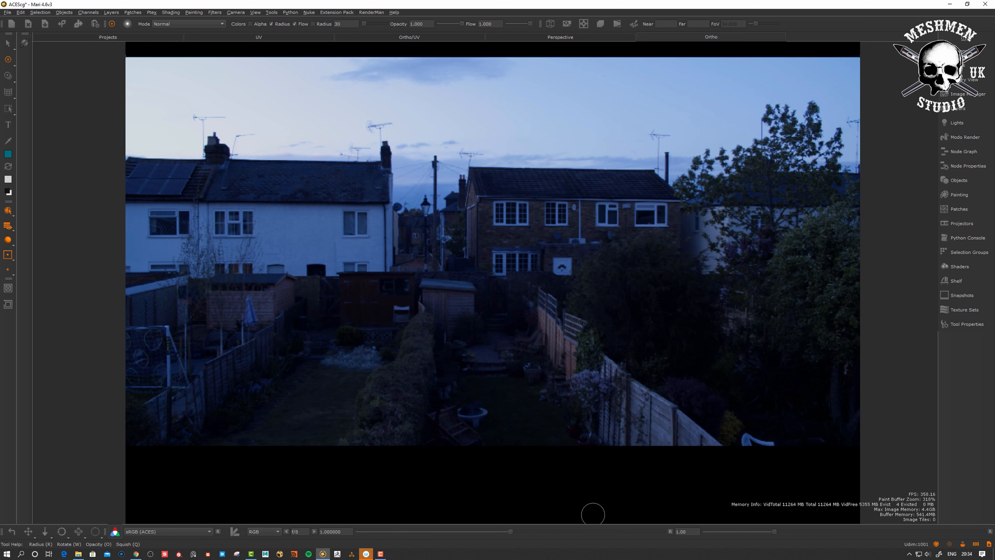
View the dusk photo without and with the display transform, then open Project Settings
click(115, 532)
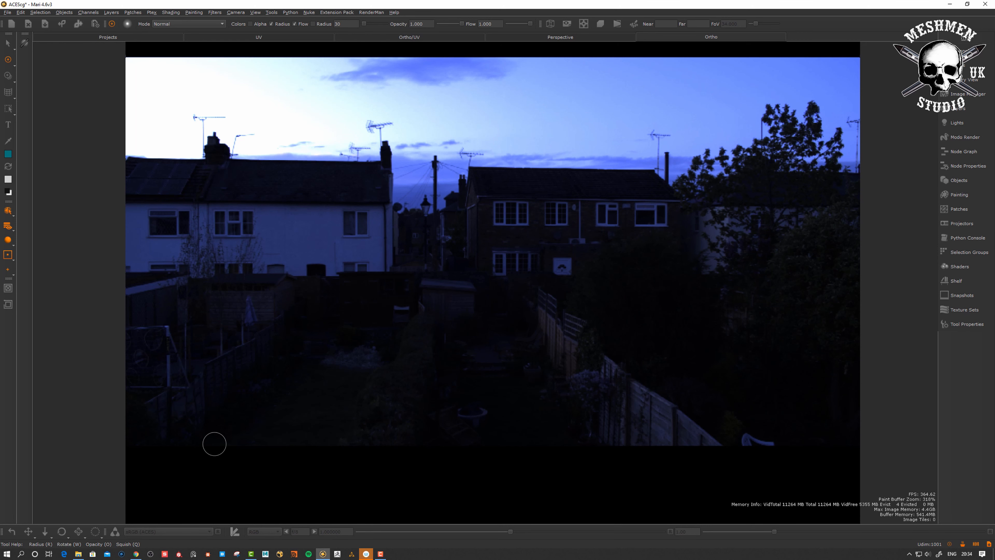
click(115, 533)
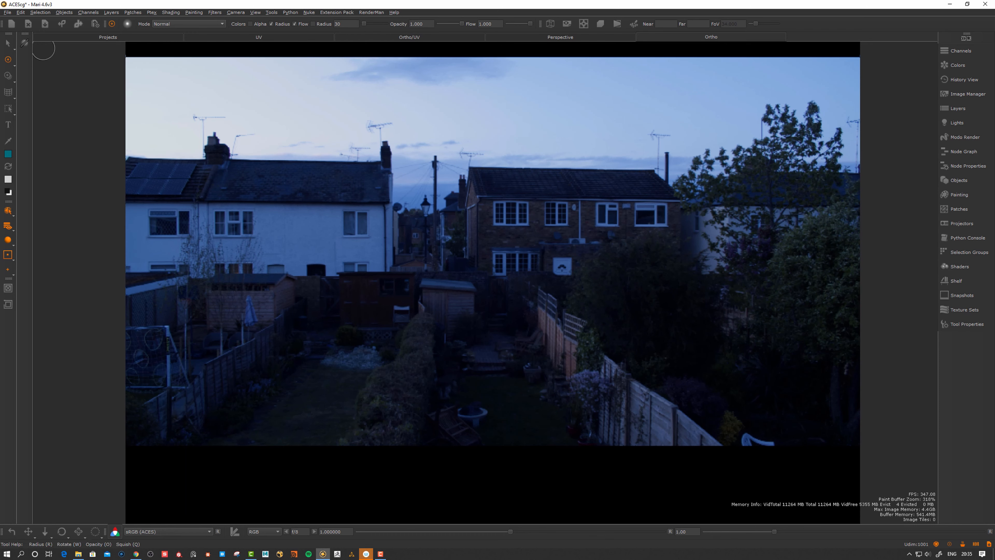
click(7, 14)
click(25, 54)
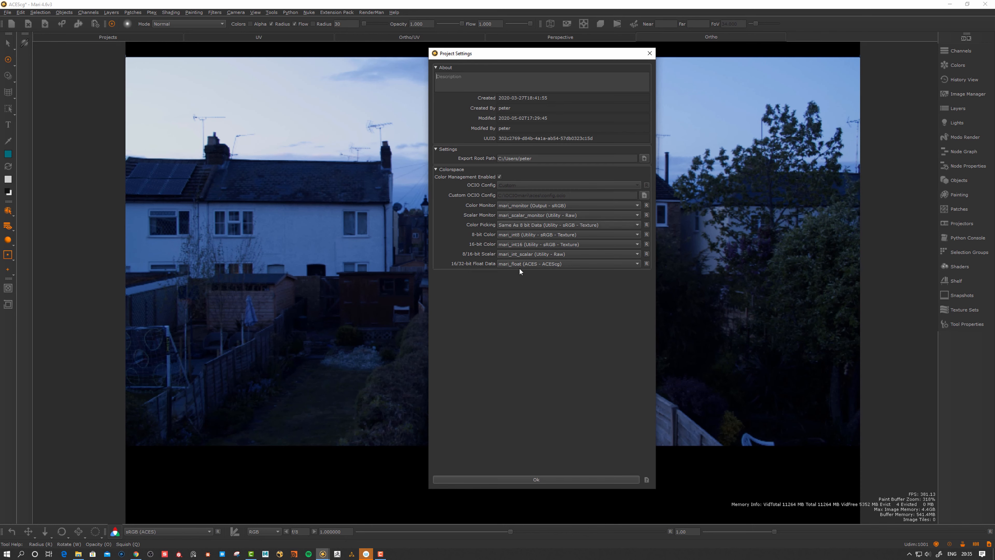
Close Project Settings and switch the viewer's view transform to Rec.709 (ACES)
click(649, 53)
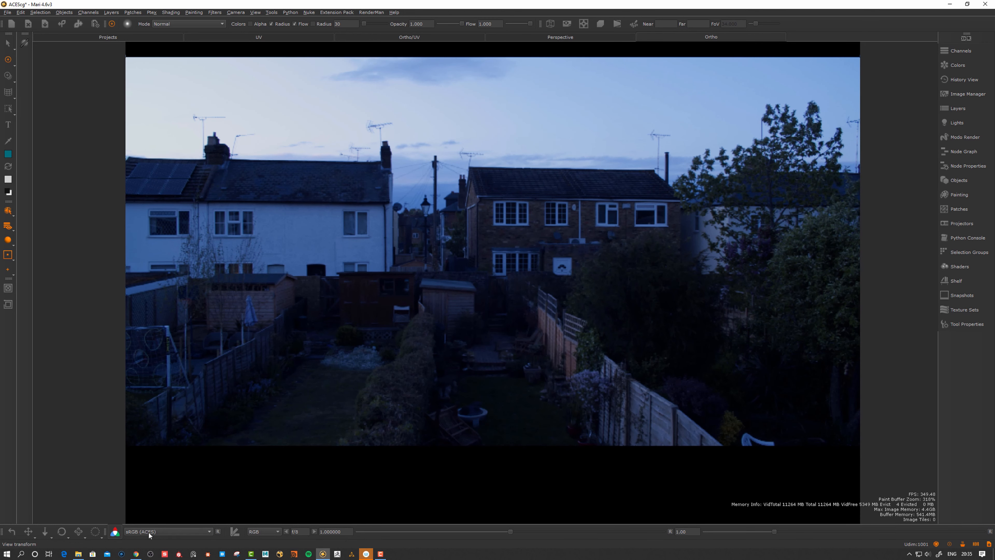
click(204, 533)
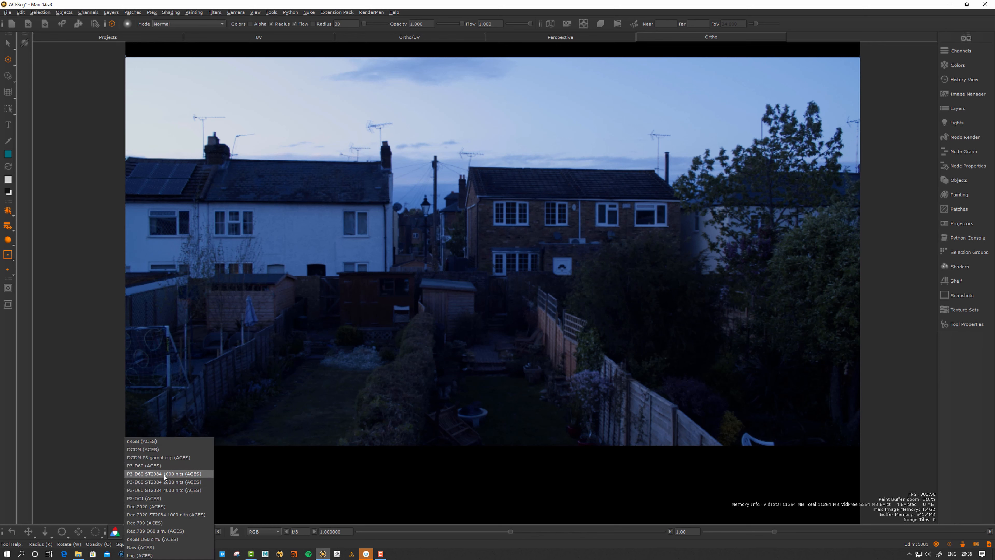
click(153, 523)
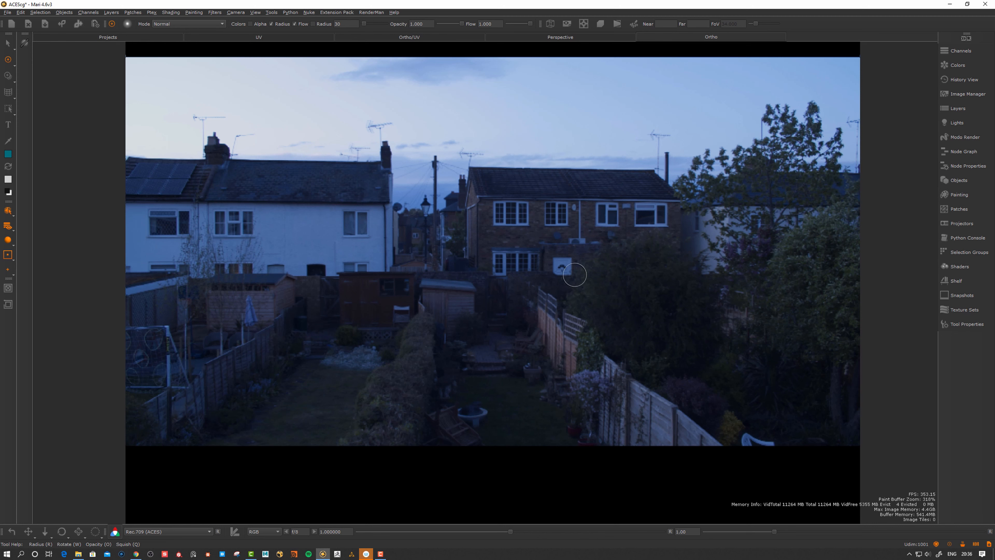
Toggle the Rec.709 (ACES) view transform off and back on to compare
click(115, 532)
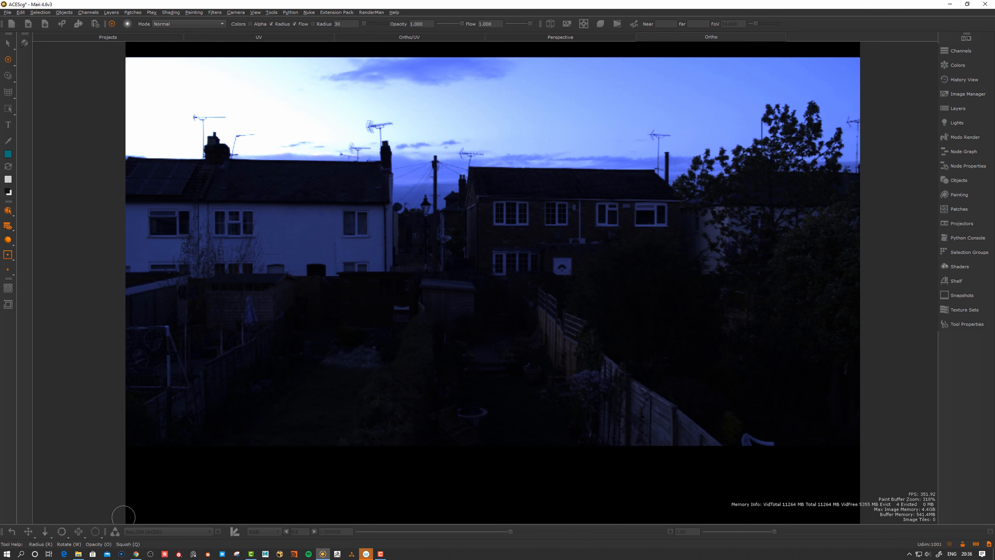
click(114, 531)
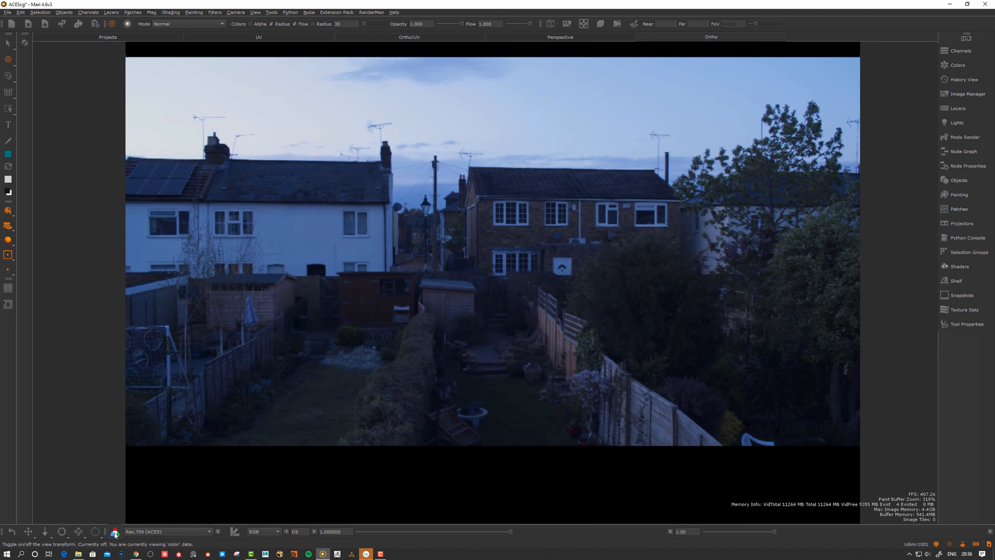
click(143, 531)
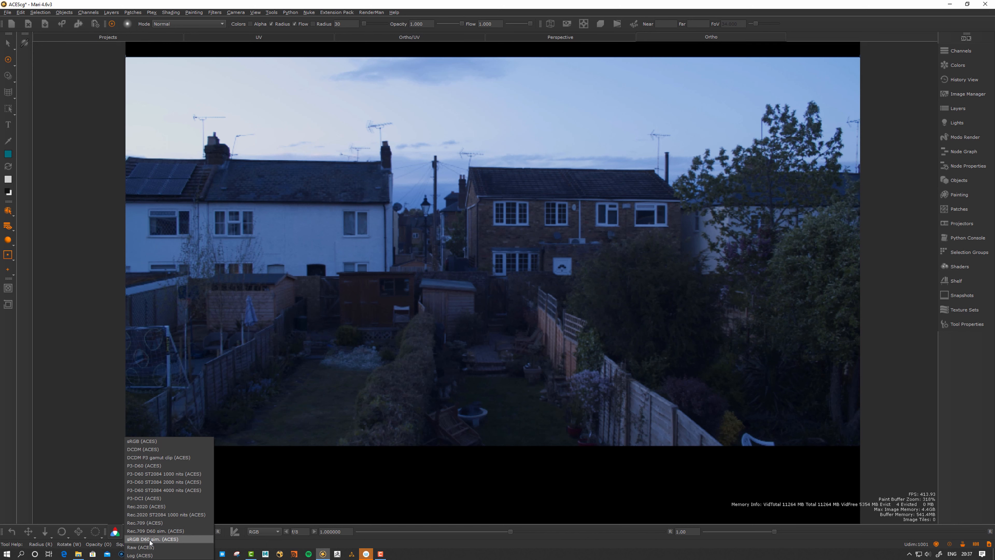
Compare Rec.709 D60 sim. (ACES) against Rec.709 (ACES), keeping Rec.709 (ACES)
click(156, 531)
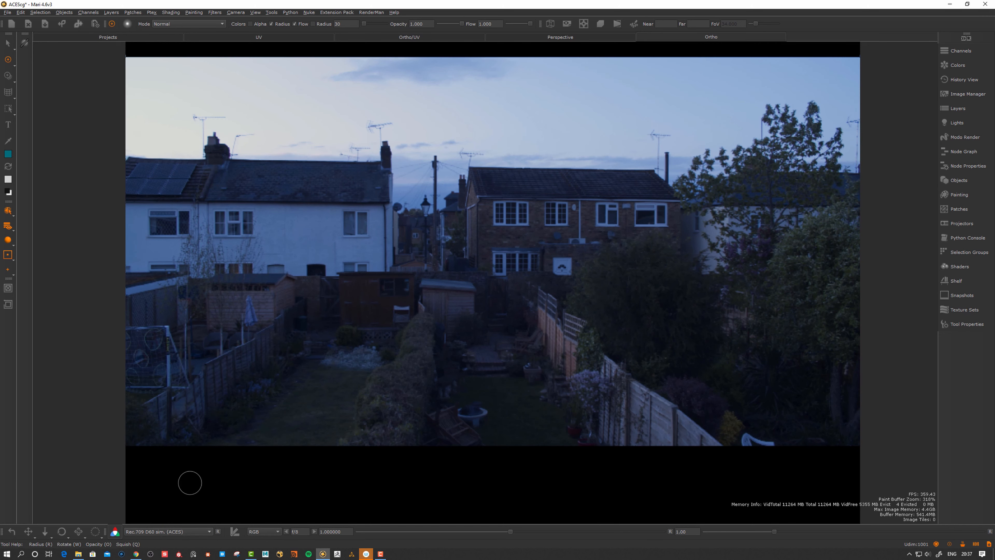
click(147, 531)
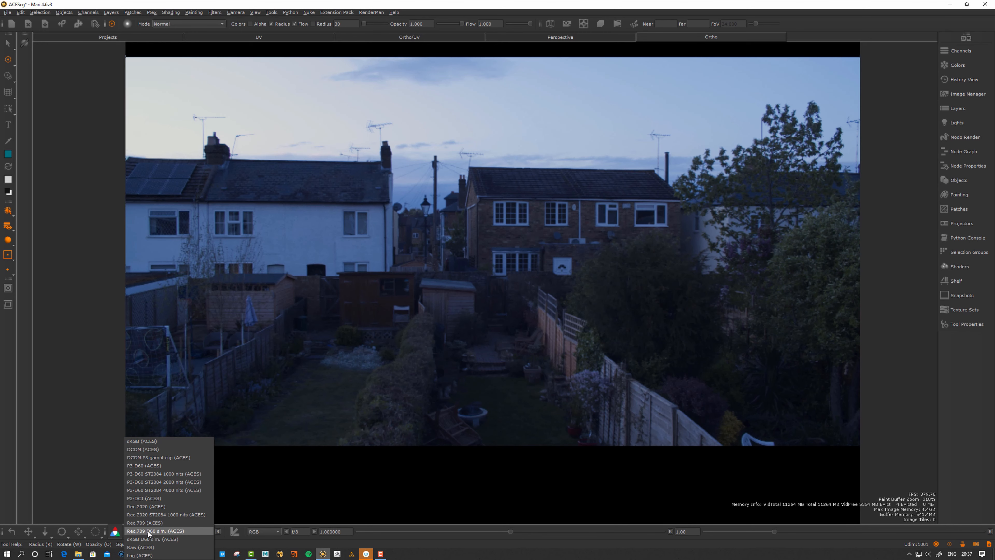
click(148, 522)
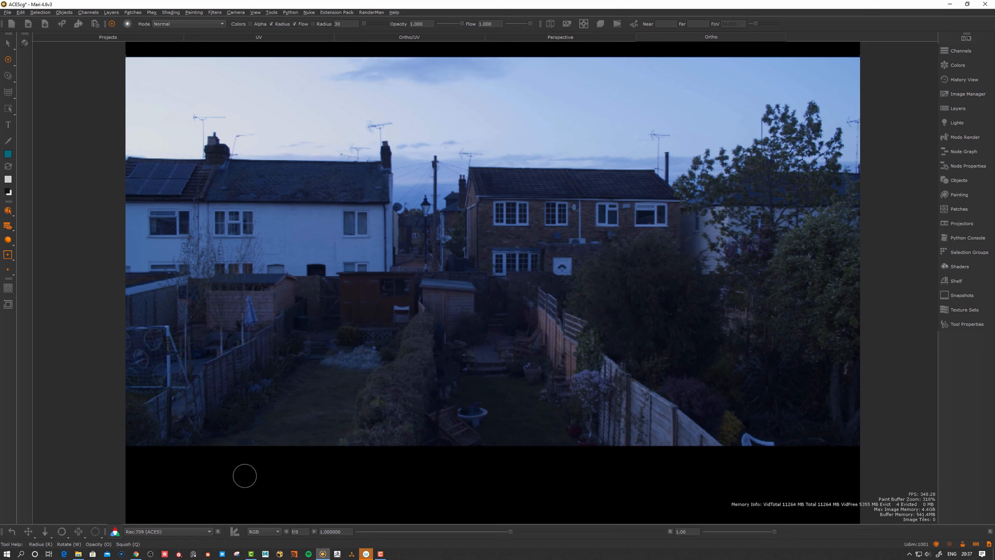
click(203, 532)
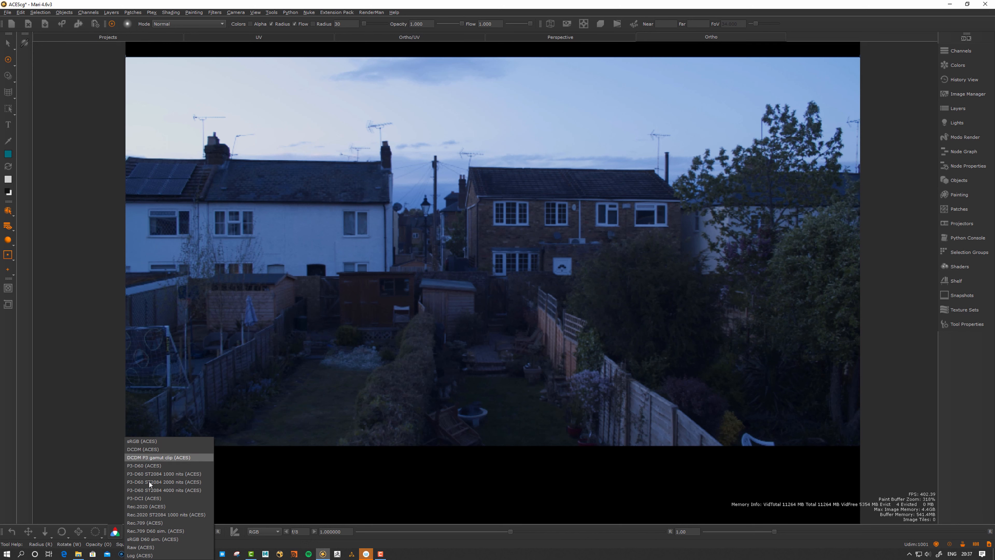
click(148, 523)
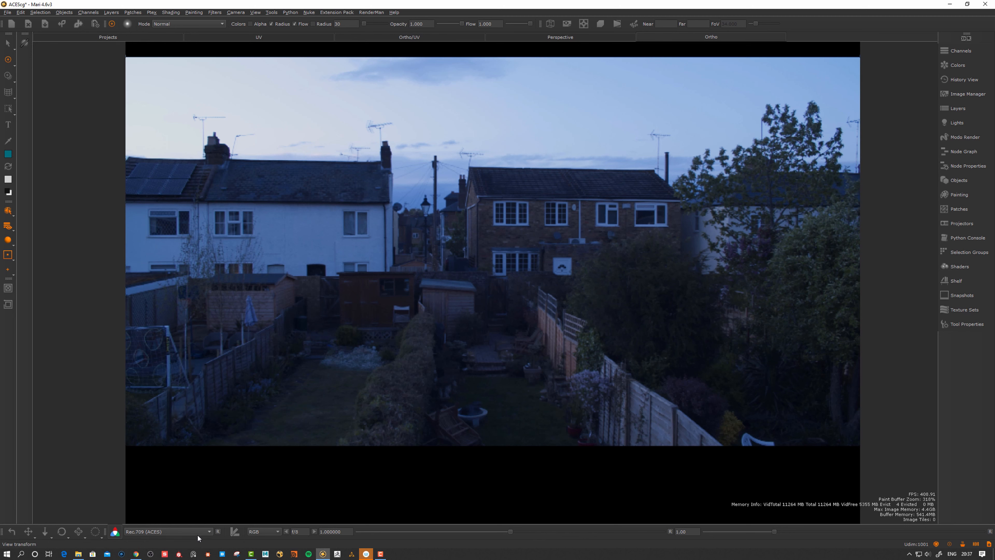
Try Raw (ACES), settle on sRGB (ACES), and display only the red channel
click(167, 532)
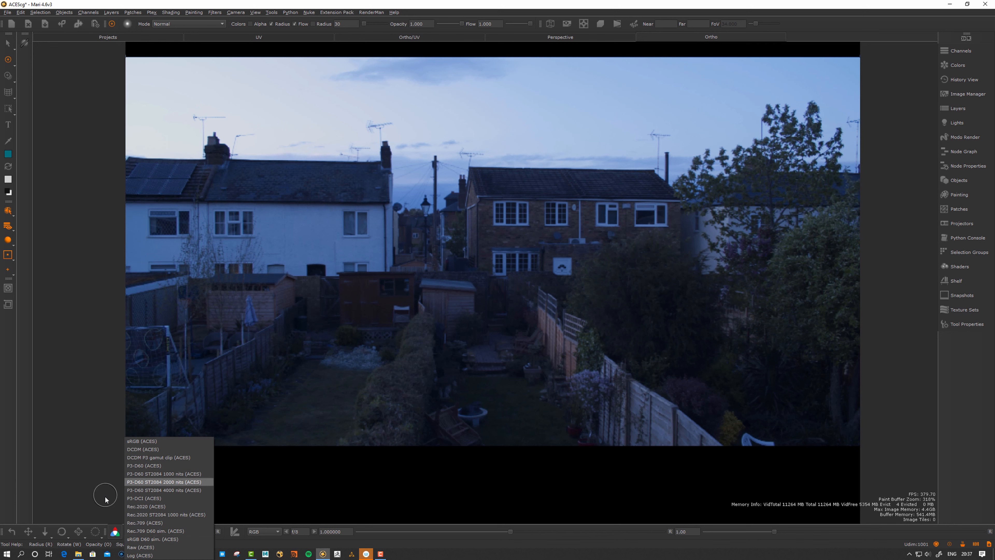
click(93, 500)
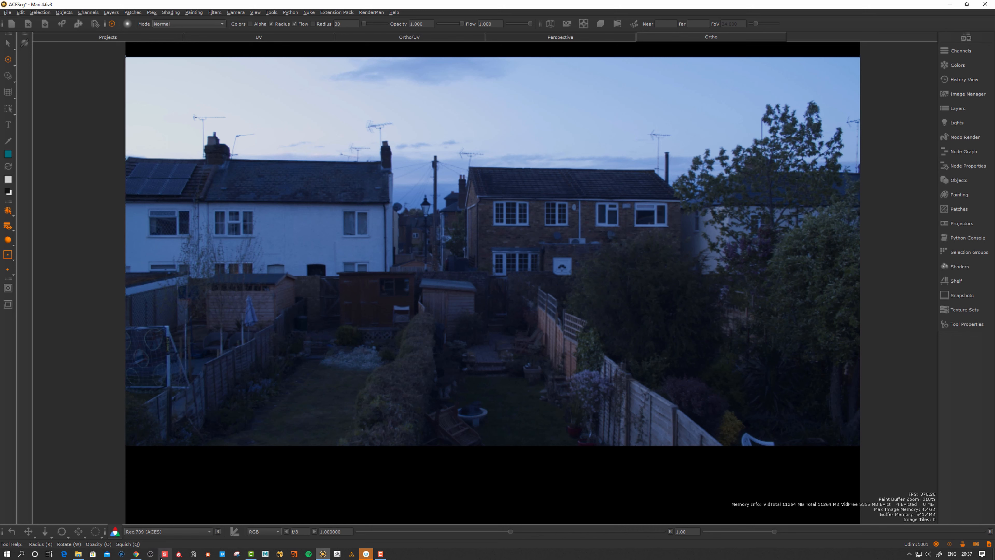
click(154, 532)
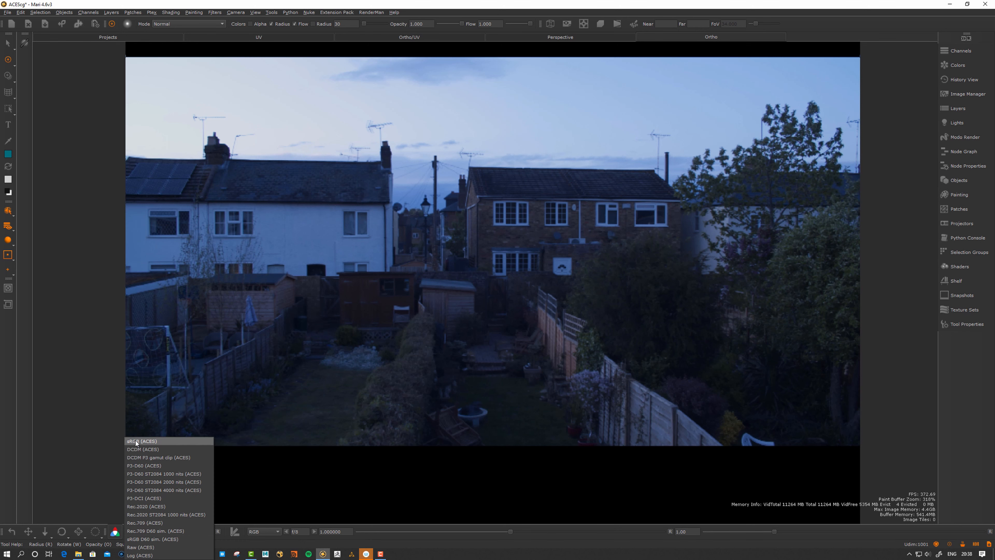
click(147, 544)
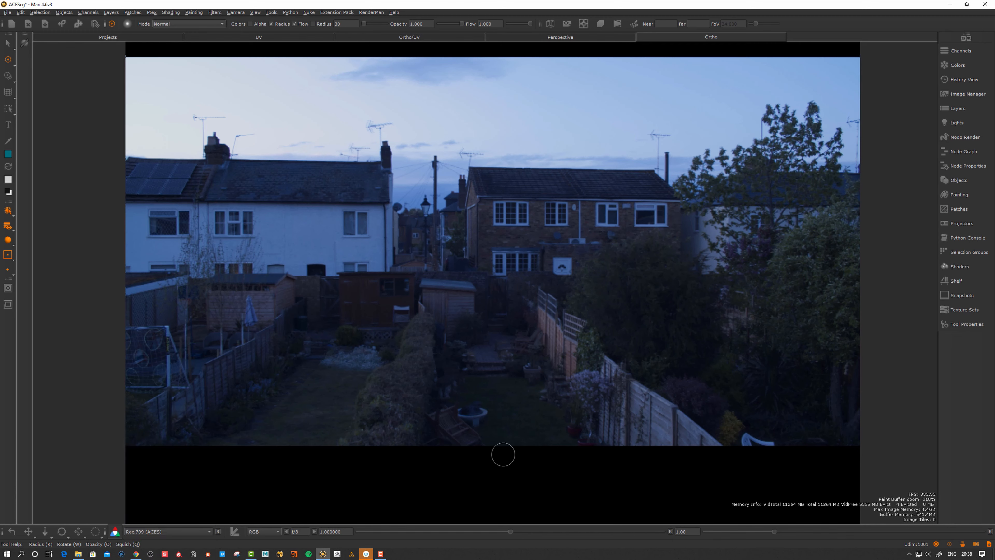
click(156, 530)
click(145, 440)
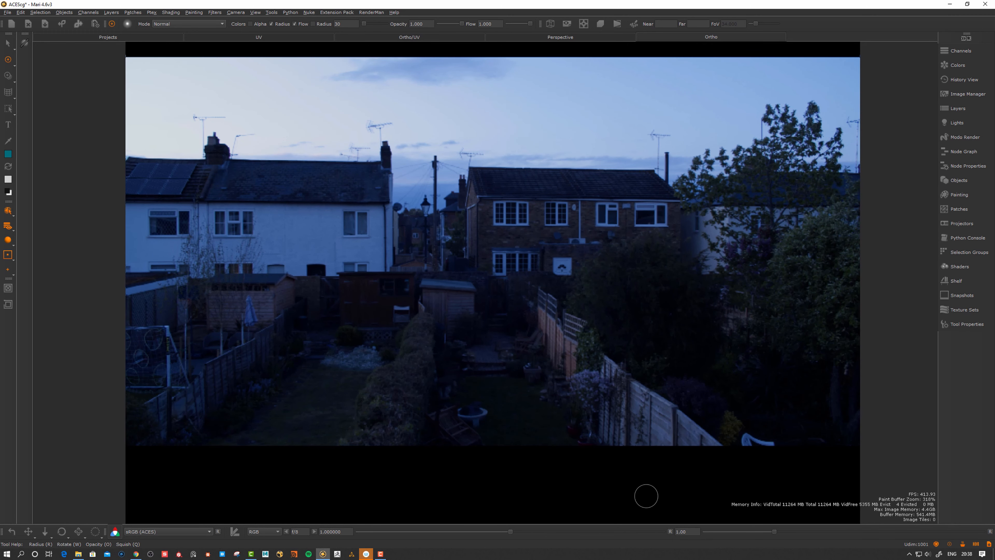
click(265, 532)
click(257, 532)
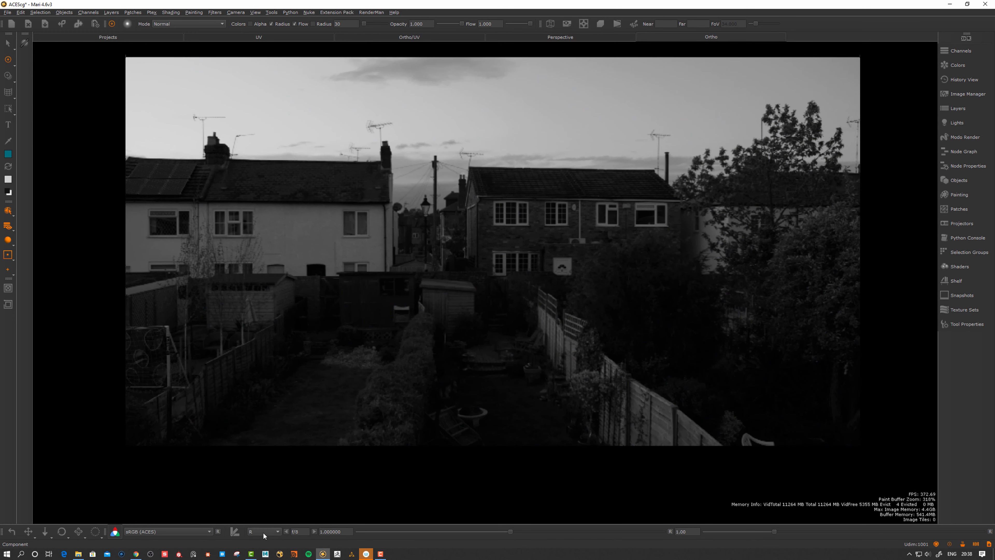
Cycle the displayed channel through blue and luminance, then back to full RGB
click(265, 533)
click(262, 532)
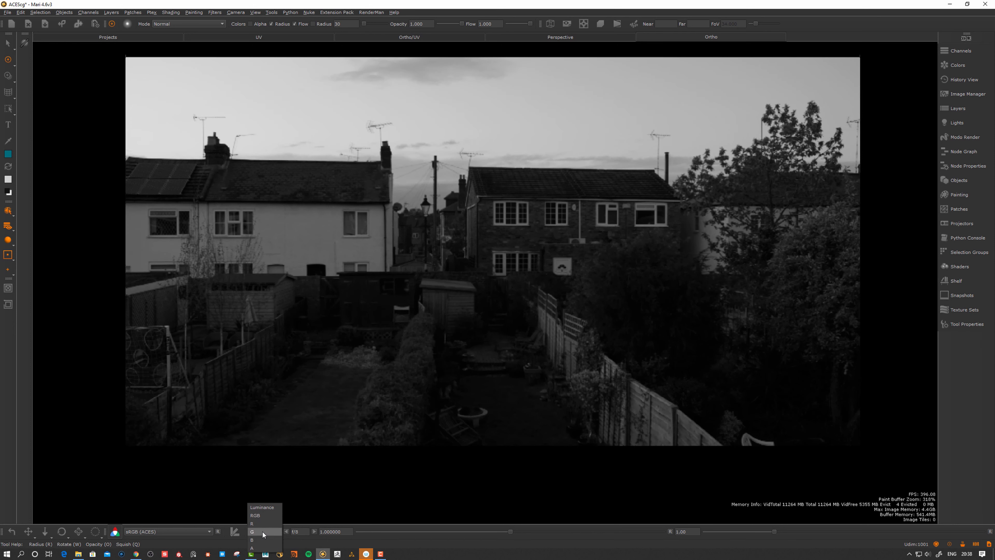
click(264, 538)
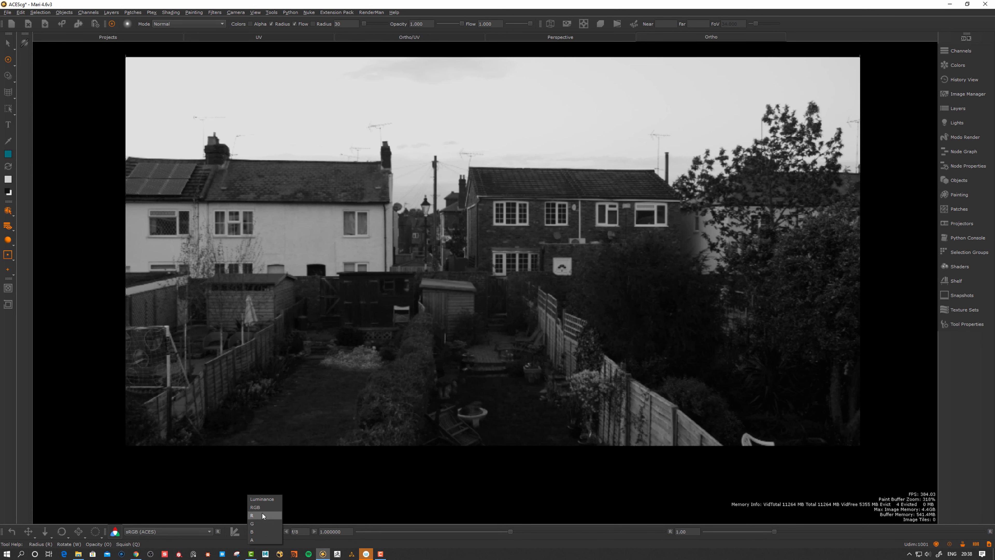
click(262, 498)
click(261, 533)
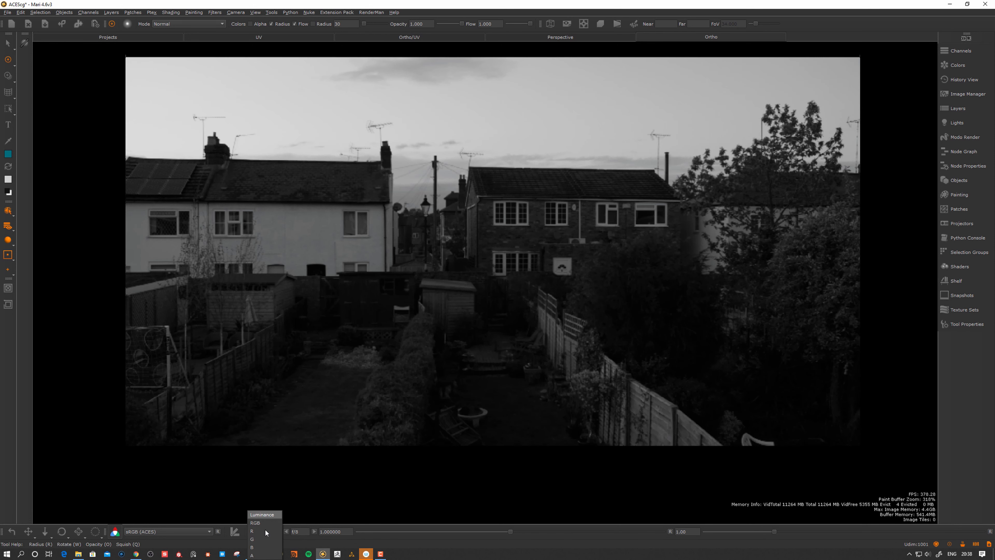
click(262, 522)
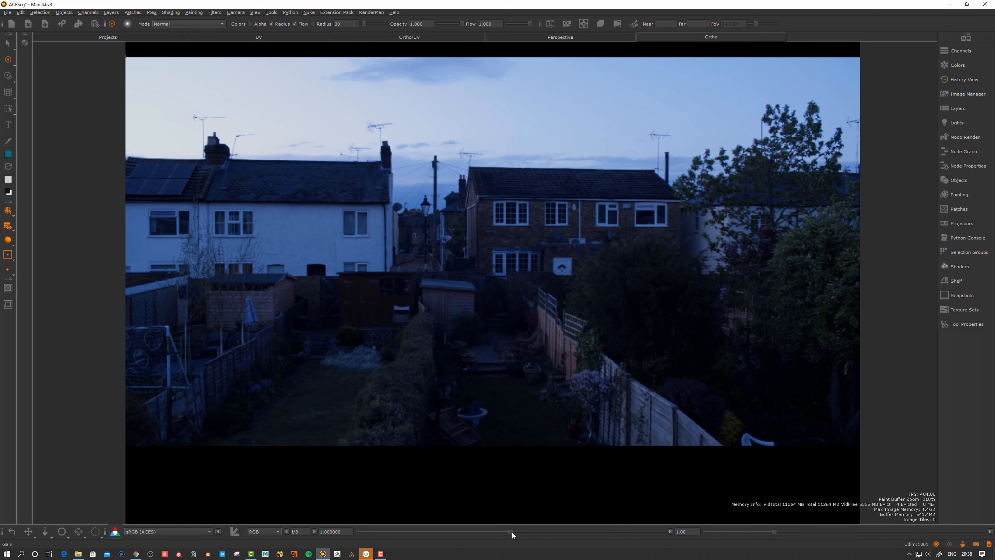
Experiment with viewer gain and gamma, then push the gain to its maximum of 64
mouse_move(511, 531)
mouse_down()
mouse_move(469, 532)
mouse_move(547, 530)
mouse_move(455, 537)
mouse_move(631, 530)
mouse_move(511, 540)
mouse_move(542, 530)
mouse_move(397, 529)
mouse_move(651, 524)
mouse_move(441, 526)
mouse_move(379, 540)
mouse_move(510, 531)
mouse_up()
drag(774, 532, 840, 531)
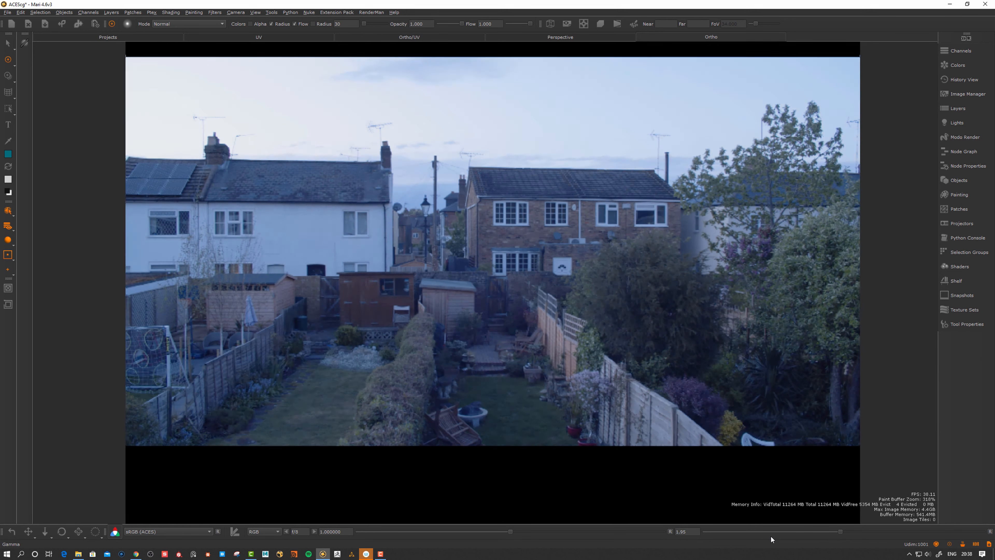
click(767, 532)
click(990, 531)
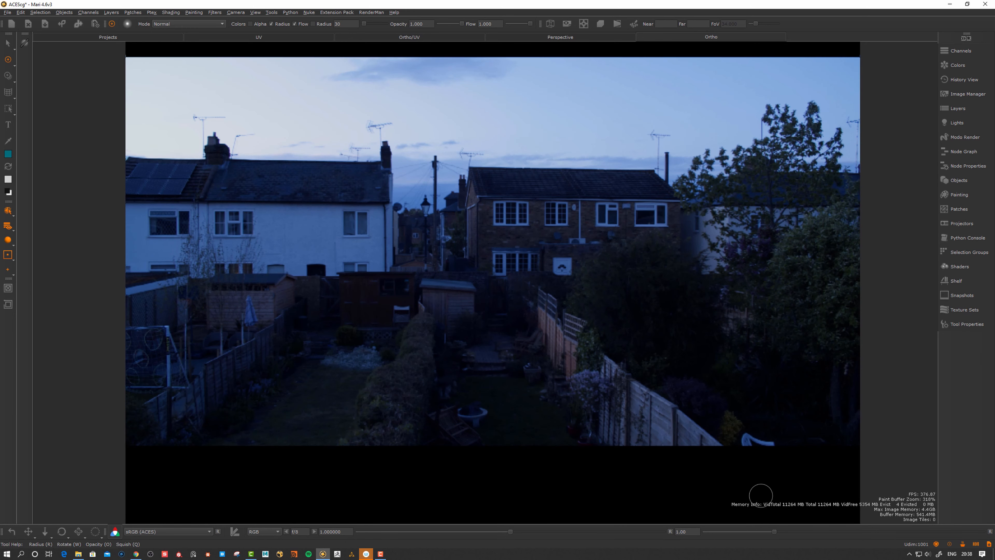
mouse_move(518, 530)
mouse_down()
mouse_move(577, 528)
mouse_move(534, 531)
mouse_up()
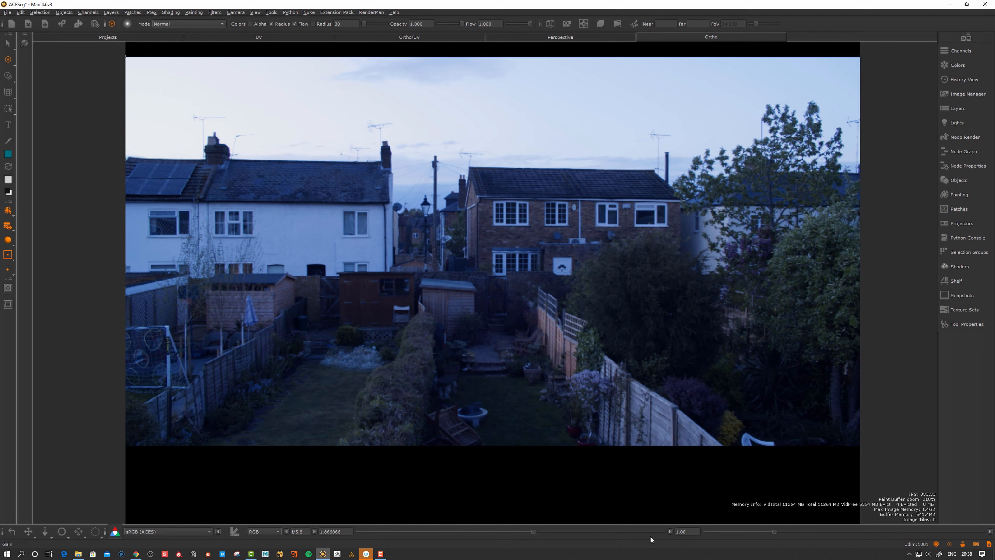
click(670, 531)
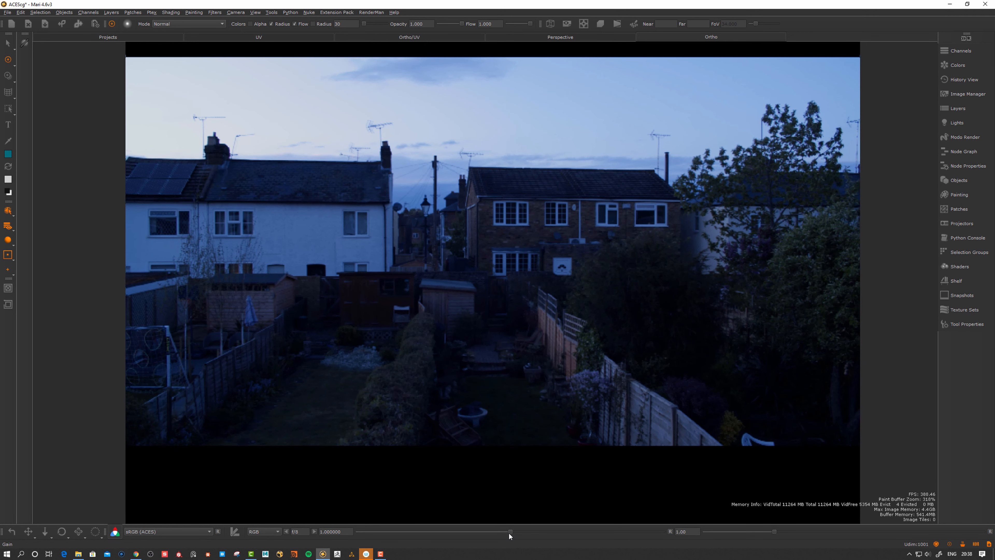
drag(511, 532, 700, 521)
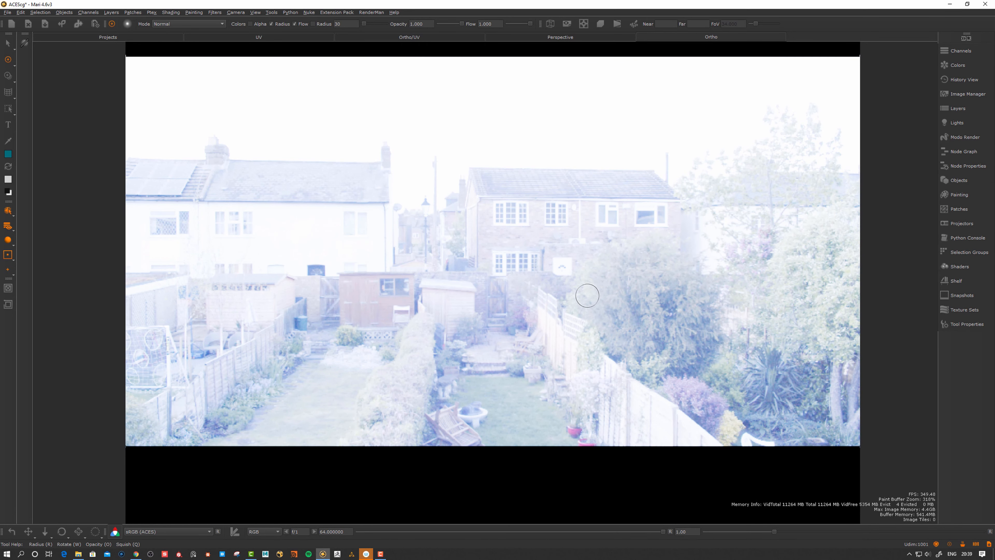
Paint a black stroke across the middle of the garden image and zoom in on it
key(c)
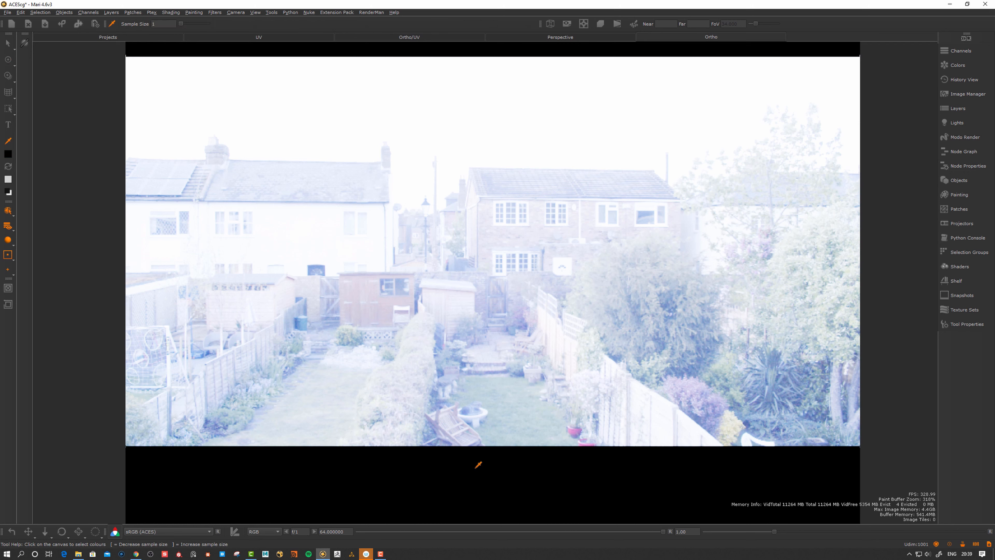
key(p)
mouse_move(560, 204)
mouse_down()
mouse_move(607, 163)
mouse_move(560, 184)
mouse_move(595, 163)
mouse_move(549, 204)
mouse_move(600, 174)
mouse_move(586, 183)
mouse_up()
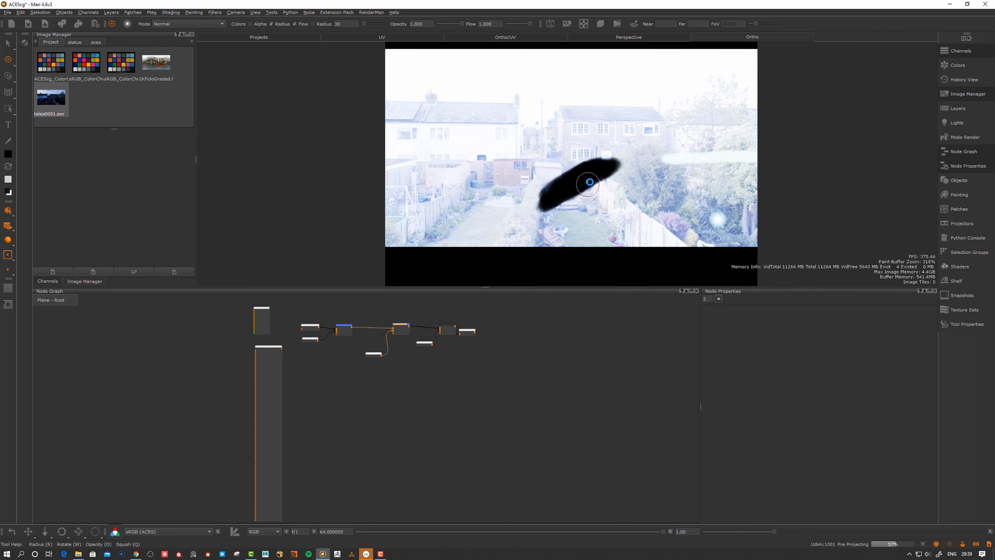
alt+middle_drag(593, 174, 580, 185)
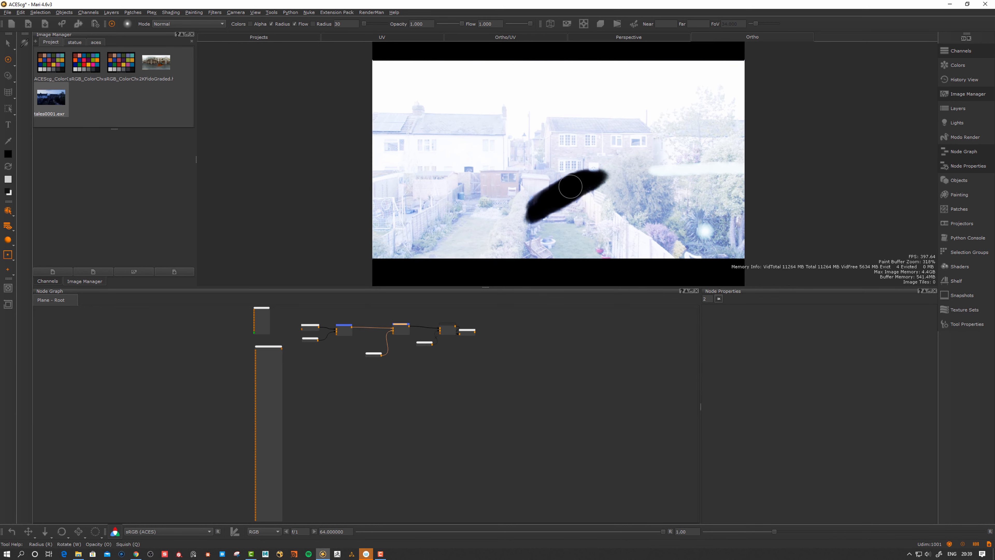
mouse_move(580, 185)
alt+right_down()
mouse_move(597, 173)
mouse_move(576, 192)
alt+right_up()
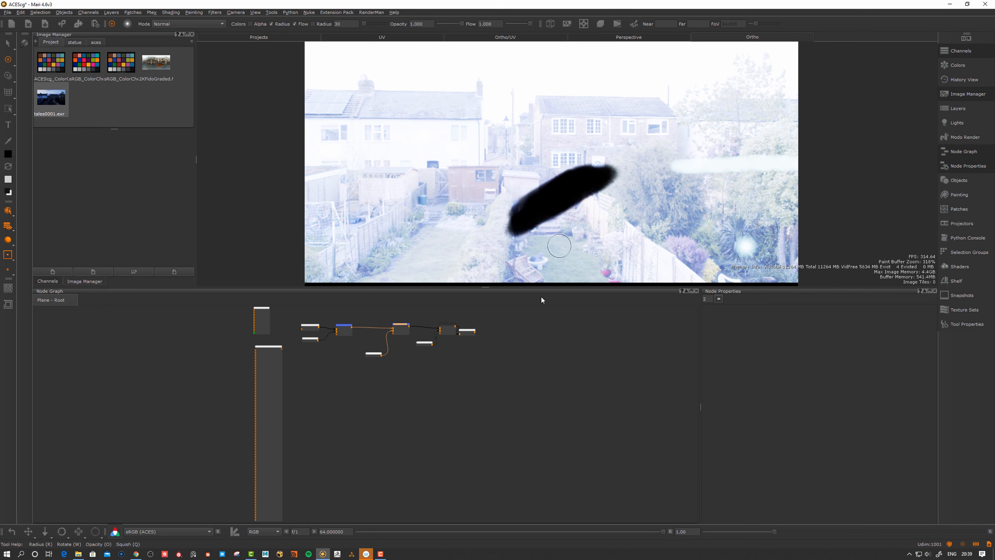
Extend and fill in the black stroke, checking it at different viewer exposures
drag(663, 532, 716, 531)
alt+middle_drag(558, 219, 552, 208)
scroll(576, 177, up, 1)
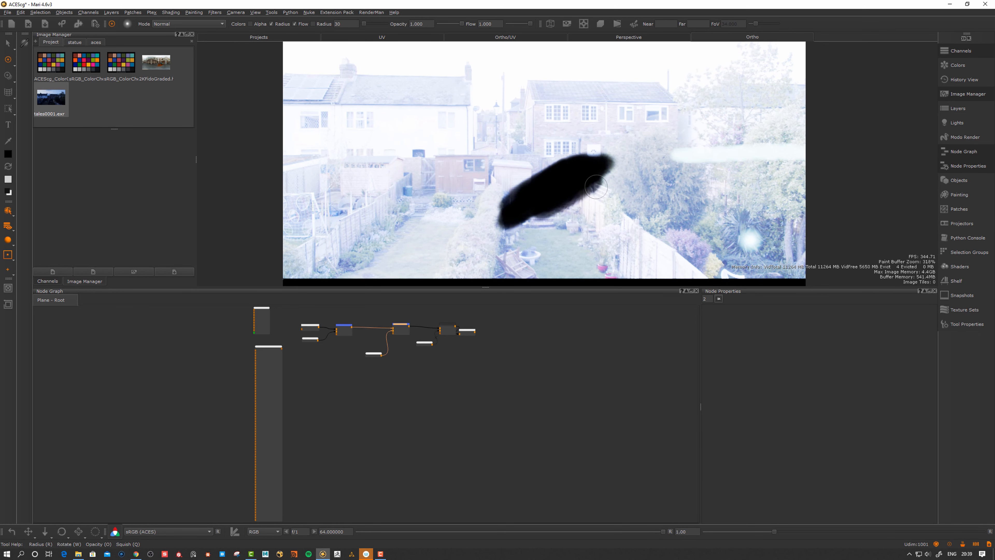
drag(563, 195, 557, 212)
drag(605, 167, 526, 231)
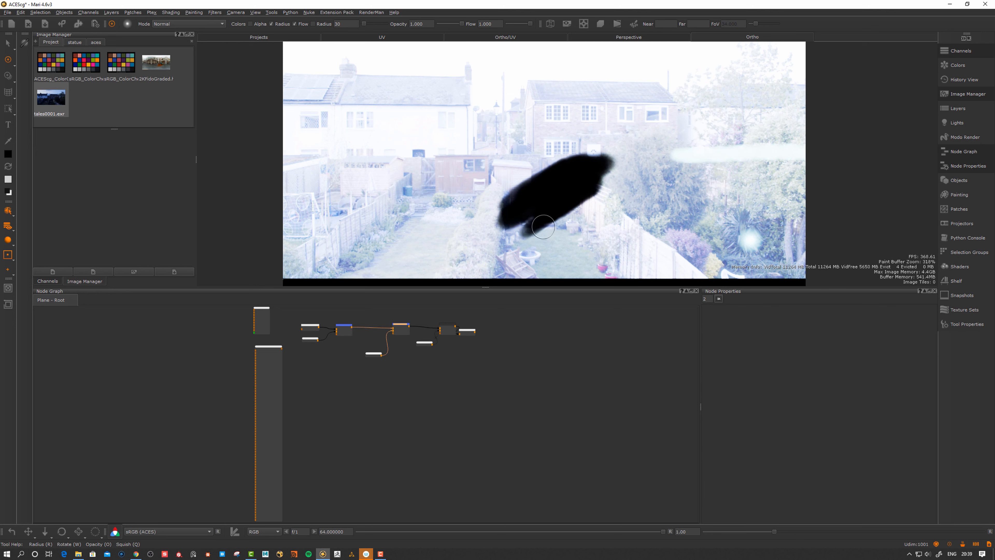
key(j)
Adjust gain and gamma, reset them to 1.0 and 1.00, and undo the last stroke
drag(663, 531, 613, 494)
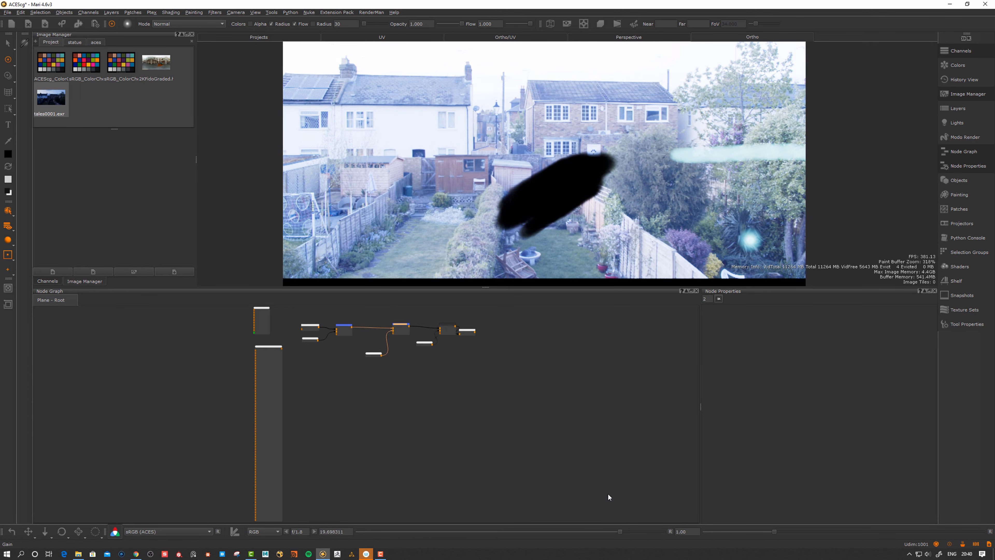
mouse_move(619, 532)
mouse_down()
mouse_move(692, 532)
mouse_move(602, 531)
mouse_up()
drag(772, 531, 947, 531)
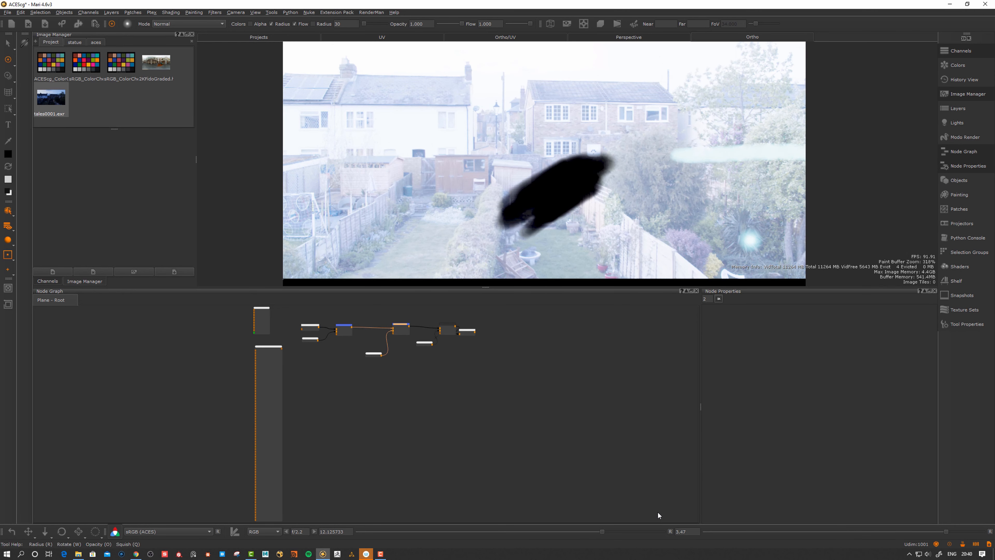
click(670, 532)
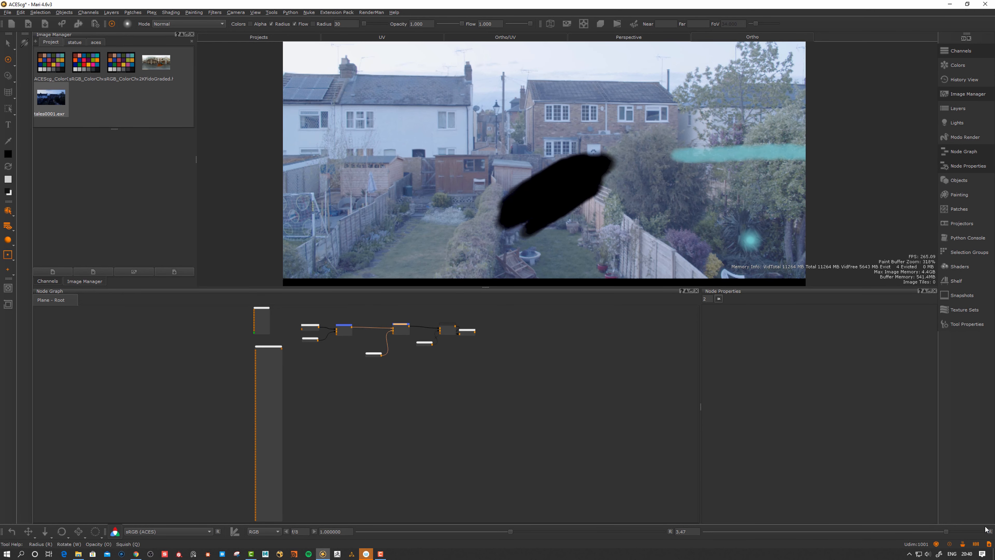
click(990, 532)
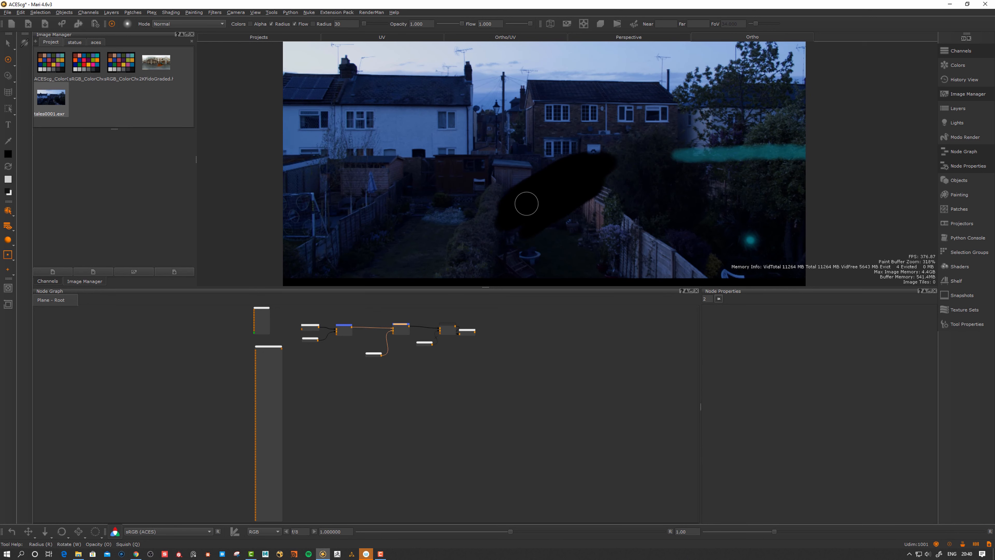
alt+middle_drag(527, 198, 527, 203)
alt+right_drag(526, 204, 525, 198)
key(ctrl+z)
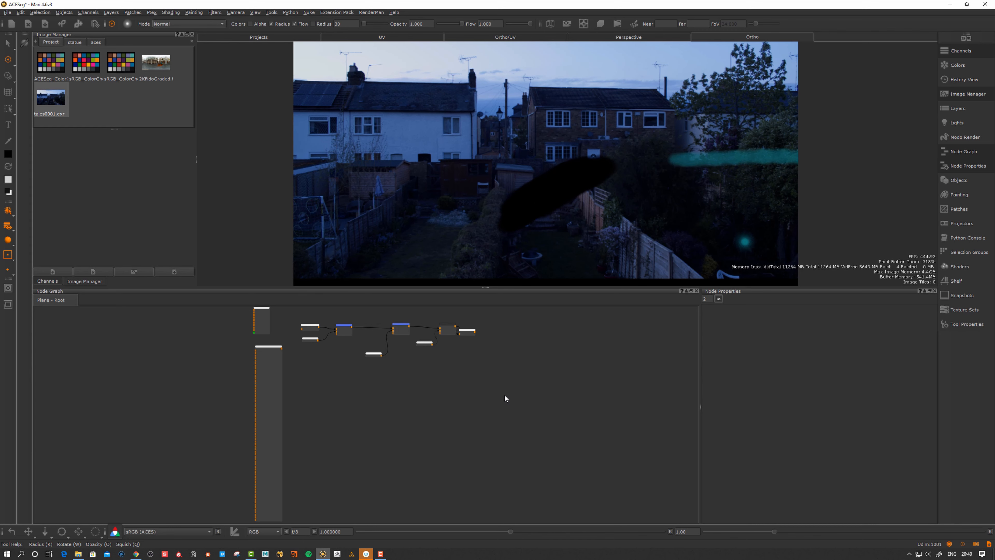
Create a black-filled 4096 × 4096 16bit (Half) Paint1 node and show it in the viewer
key(p)
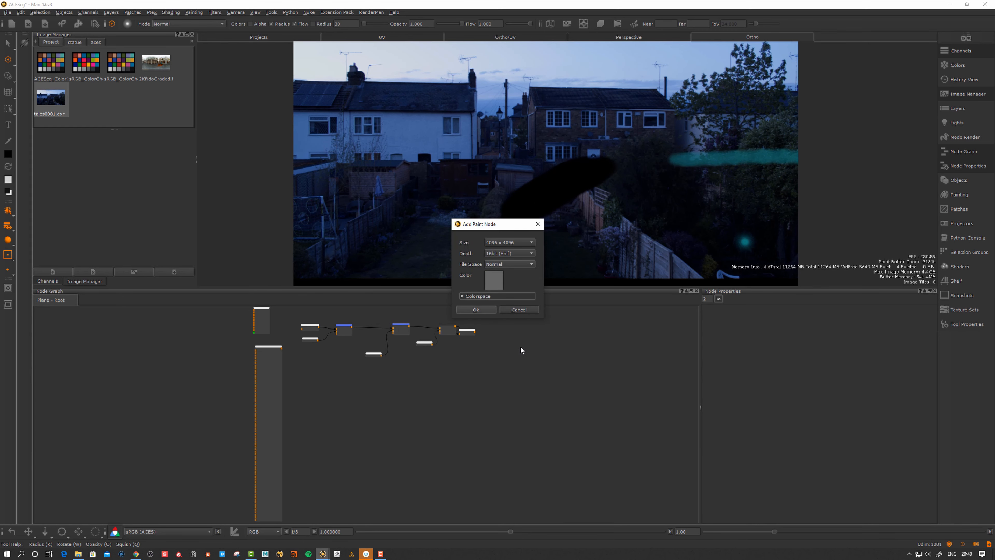
click(494, 279)
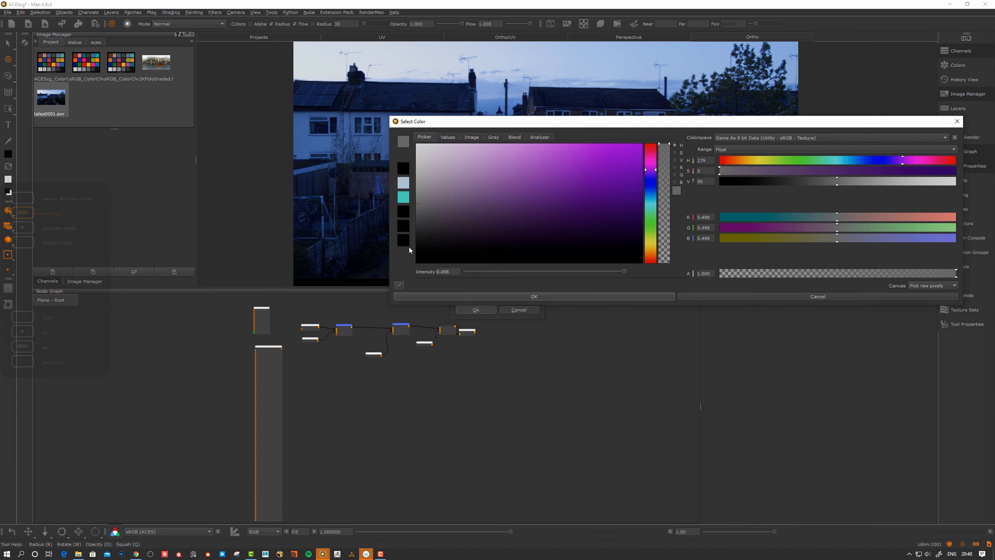
drag(471, 217, 358, 289)
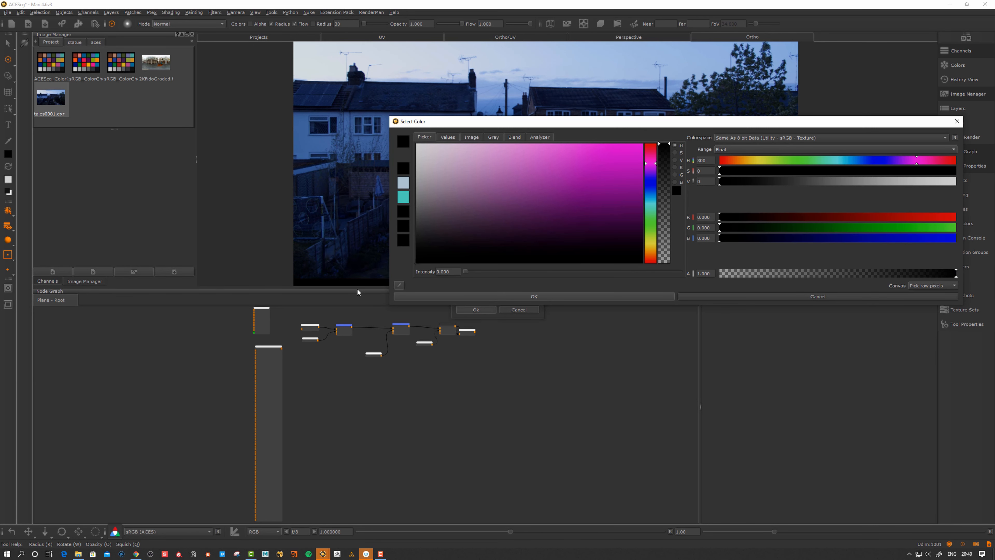
click(521, 296)
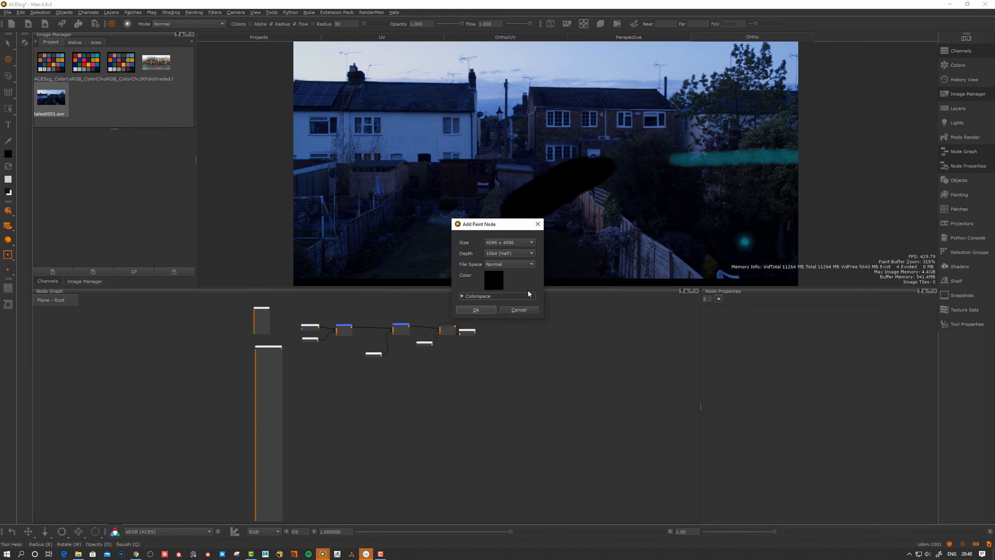
click(476, 309)
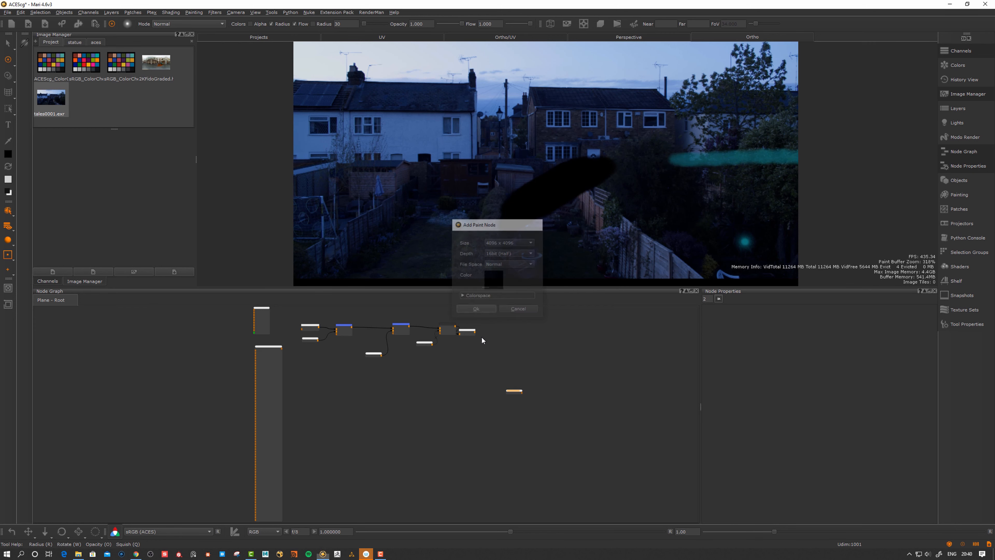
drag(492, 406, 493, 404)
key(1)
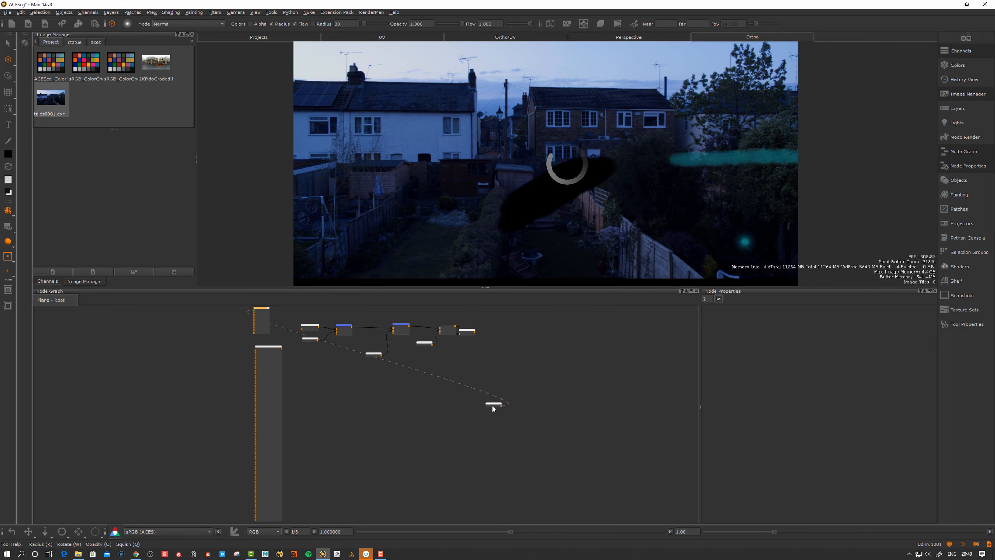
drag(493, 408, 481, 418)
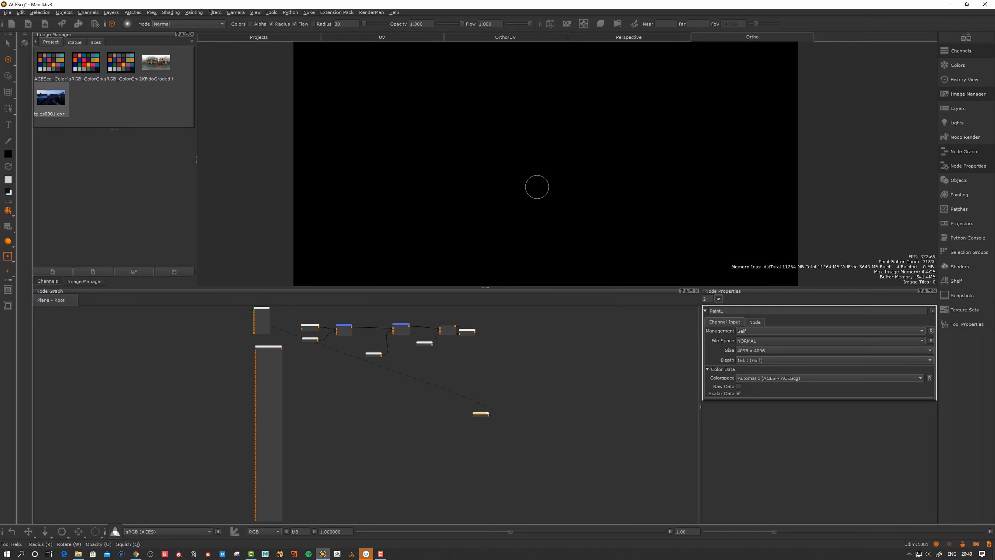
Paint large soft white strokes on Paint1 with a bigger brush radius and lower opacity
mouse_move(526, 156)
mouse_down()
mouse_move(515, 182)
mouse_move(528, 151)
mouse_move(551, 151)
mouse_up()
key(r)
mouse_move(551, 151)
mouse_down()
mouse_move(521, 153)
mouse_move(570, 226)
mouse_move(422, 231)
mouse_move(451, 174)
mouse_move(499, 216)
mouse_move(450, 210)
mouse_up()
key(o)
mouse_move(488, 198)
mouse_down()
mouse_move(482, 217)
mouse_move(430, 211)
mouse_move(465, 202)
mouse_move(443, 188)
mouse_move(433, 212)
mouse_move(455, 219)
mouse_move(469, 198)
mouse_up()
Add fainter white paint around the blob, raising viewer gain to inspect it
key(o)
key(b)
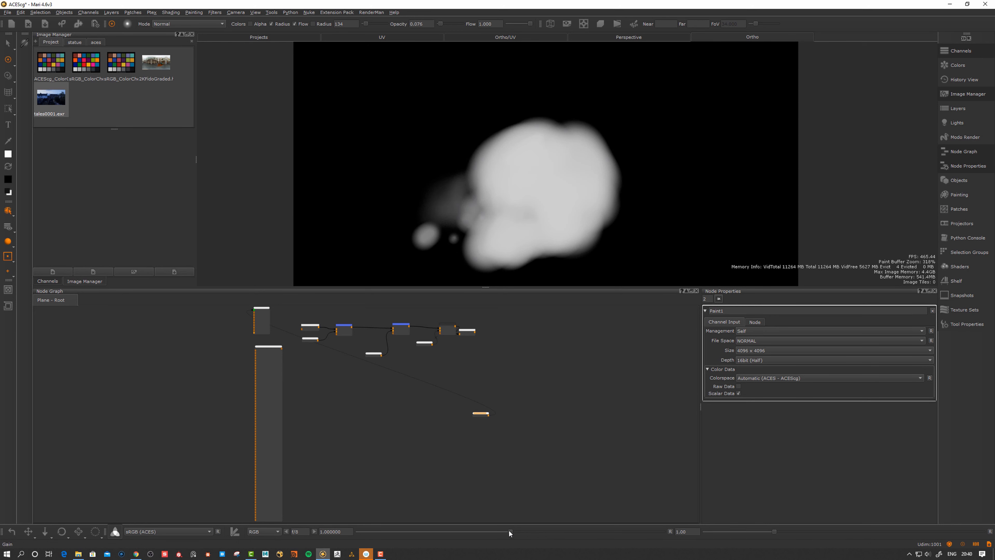
drag(509, 532, 665, 532)
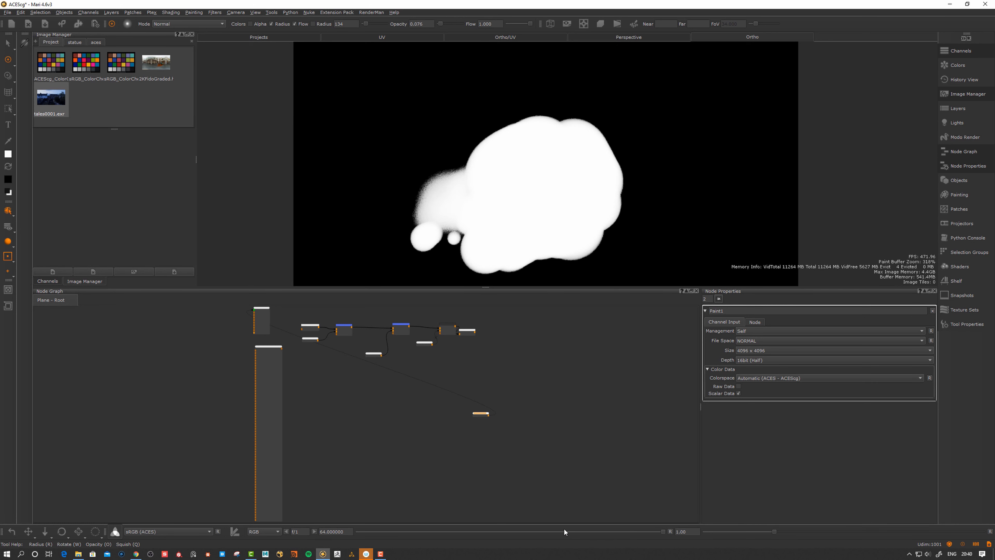
mouse_move(412, 211)
mouse_down()
mouse_move(442, 170)
mouse_move(454, 172)
mouse_up()
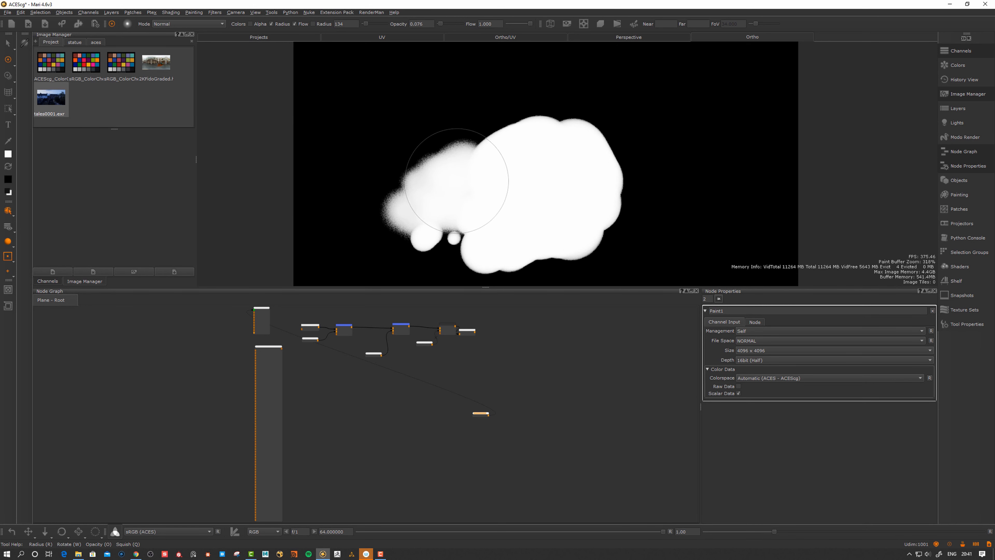
click(670, 532)
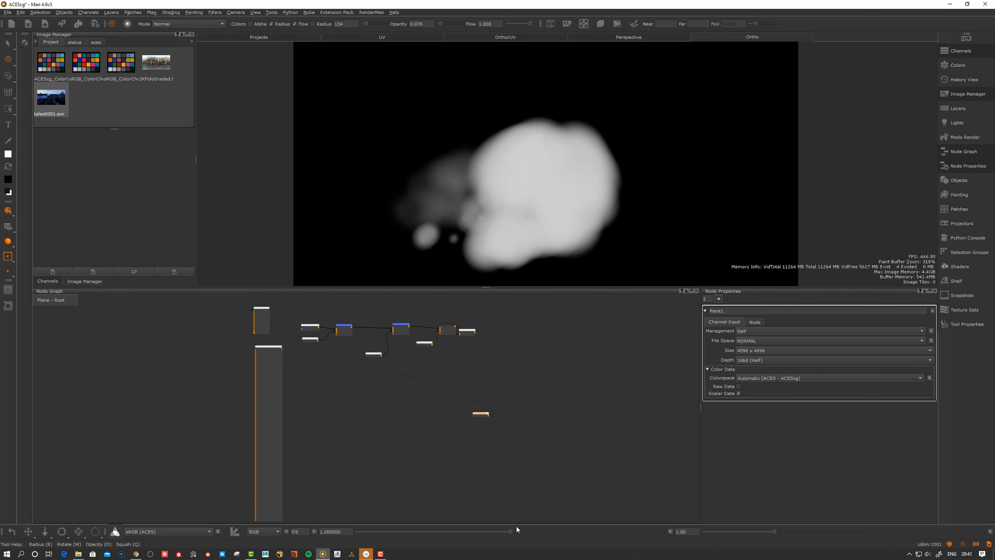
mouse_move(510, 532)
mouse_down()
mouse_move(521, 532)
mouse_move(466, 533)
mouse_move(609, 526)
mouse_move(502, 534)
mouse_move(533, 532)
mouse_up()
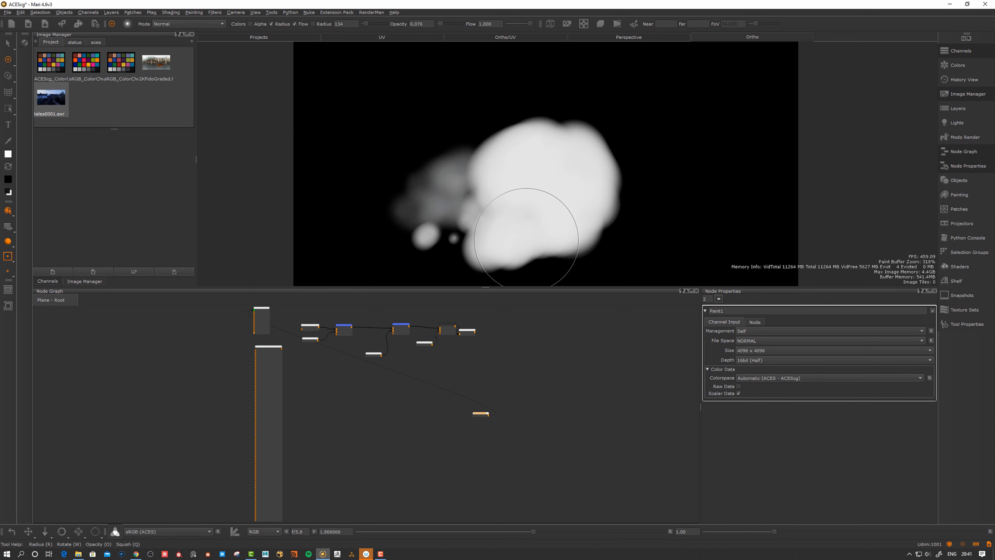
mouse_move(463, 200)
mouse_down()
mouse_move(495, 201)
mouse_move(490, 173)
mouse_move(473, 160)
mouse_move(484, 151)
mouse_move(437, 144)
mouse_move(467, 132)
mouse_move(496, 179)
mouse_up()
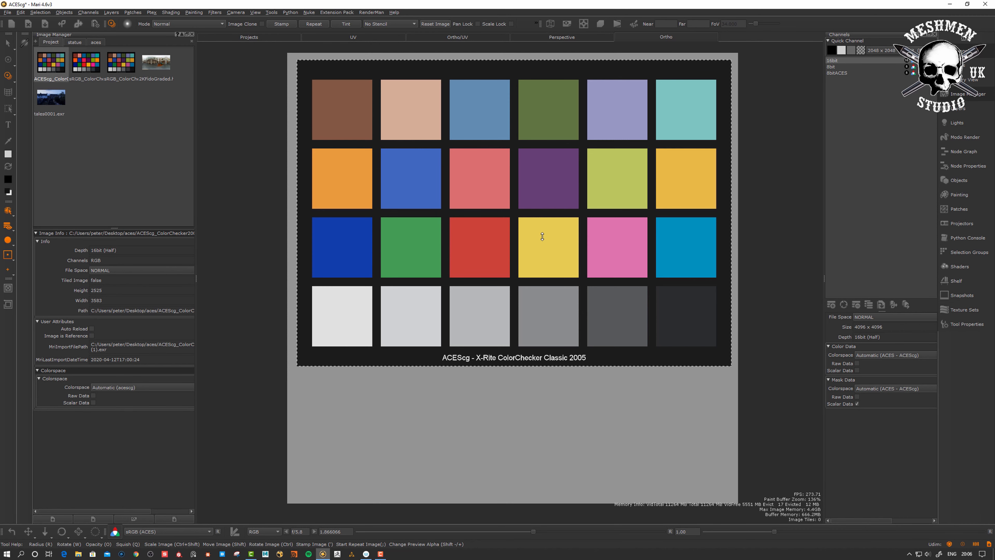
Scale up the ColorChecker image slightly while checking the 8bit, 8bitACES and 16bit channels
ctrl+shift+drag(559, 249, 564, 251)
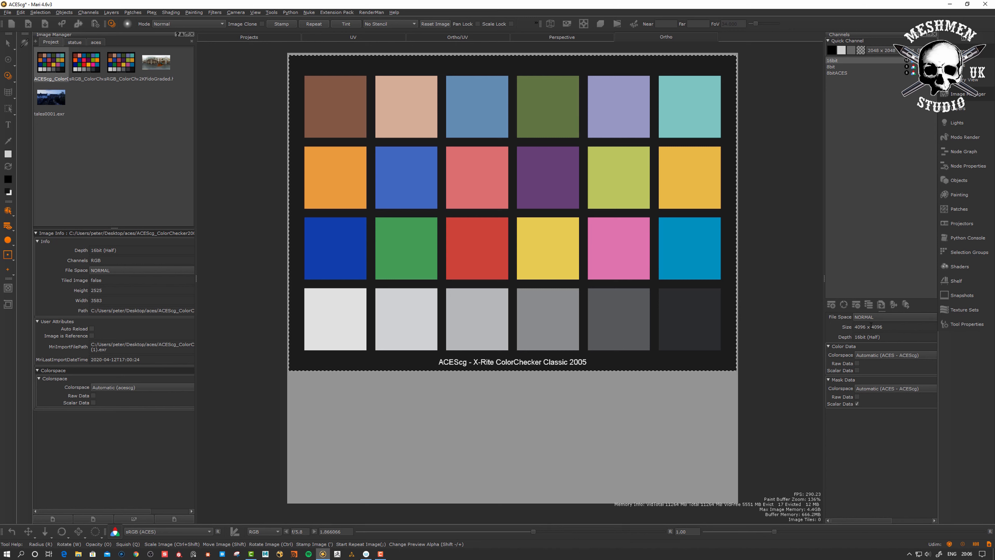
click(833, 67)
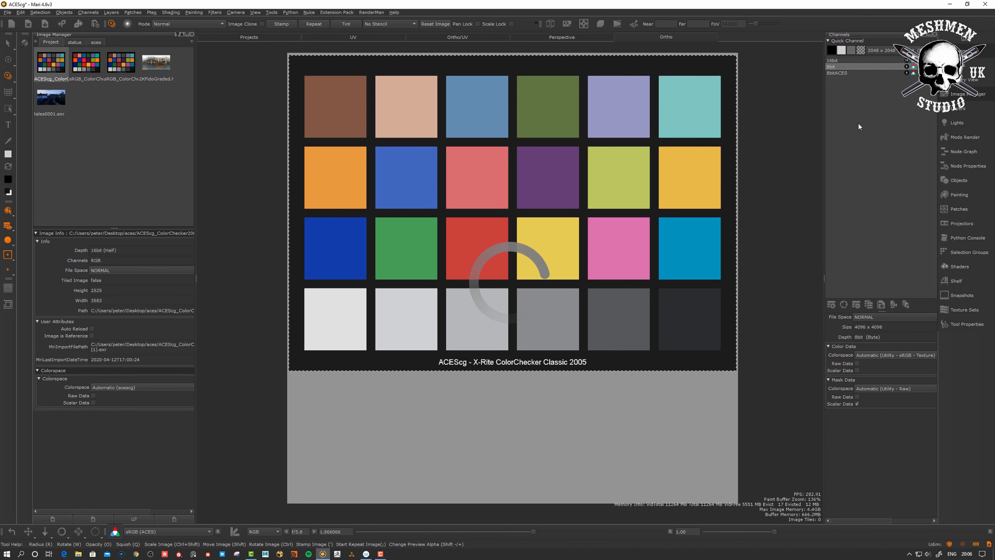
click(839, 73)
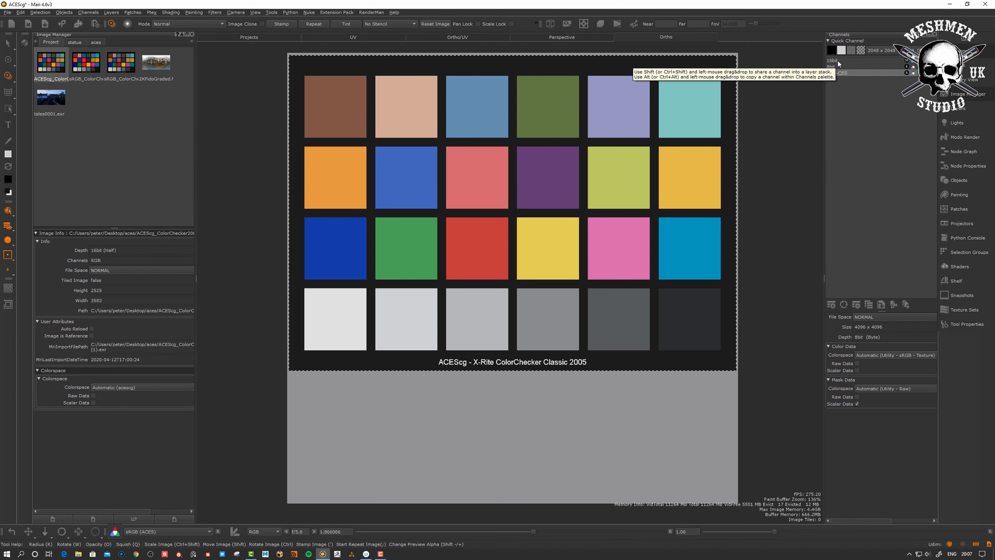
click(835, 62)
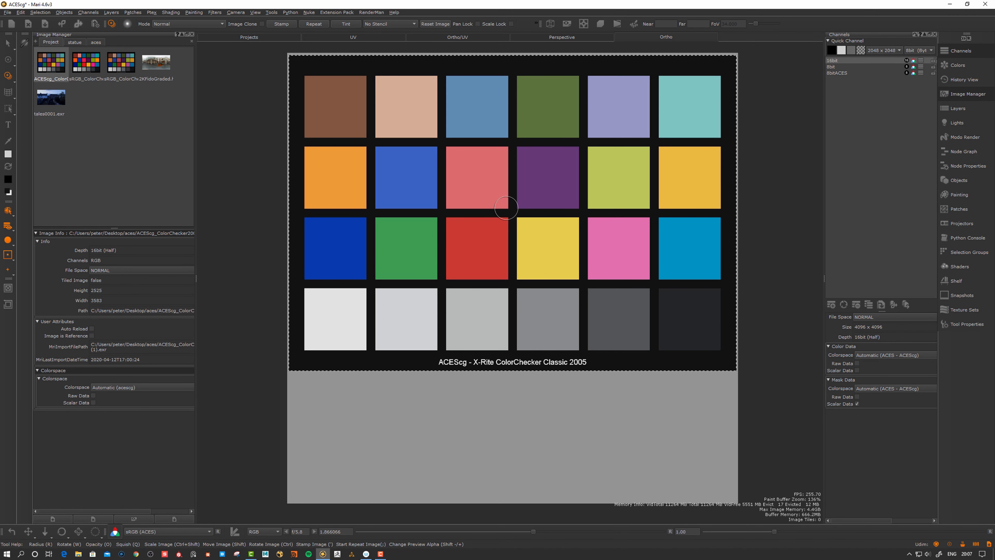
Bake the chart into the channel, then place and resize the house photo below it
key(b)
click(833, 67)
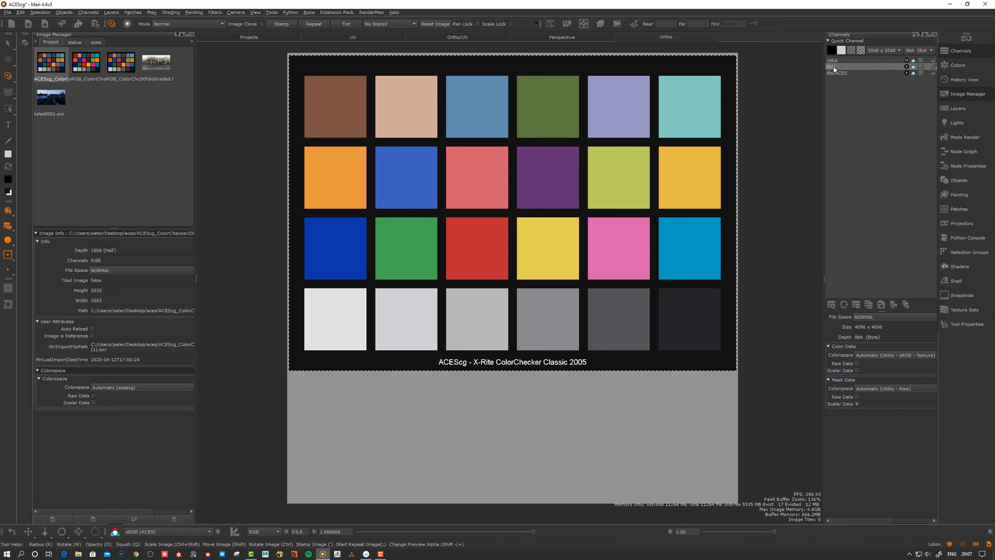
click(841, 73)
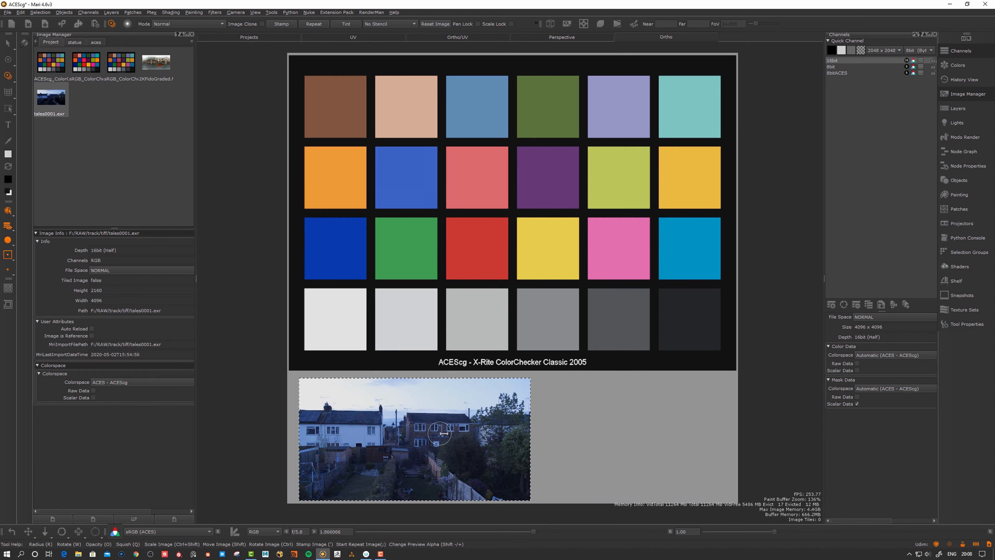
ctrl+shift+drag(490, 457, 474, 456)
ctrl+shift+drag(435, 439, 458, 438)
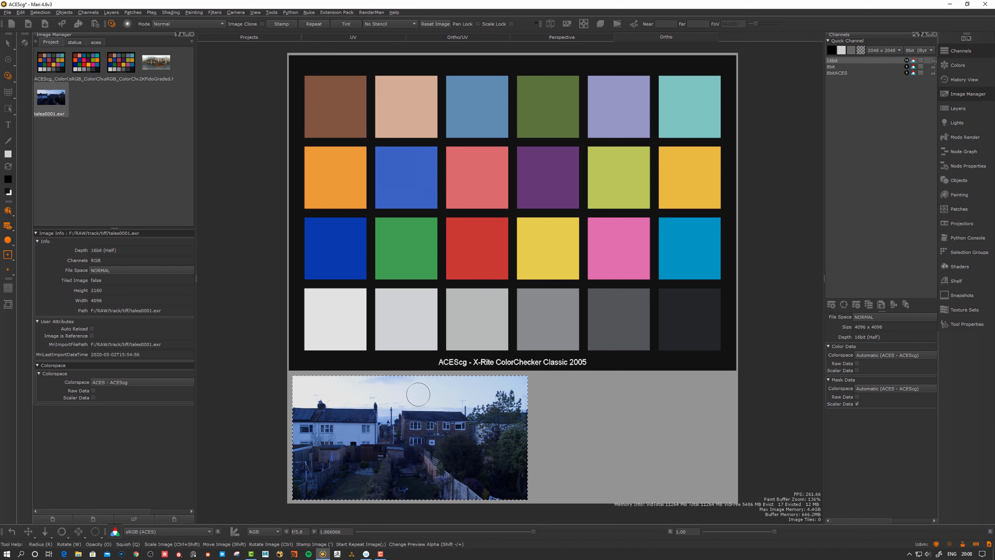
click(838, 66)
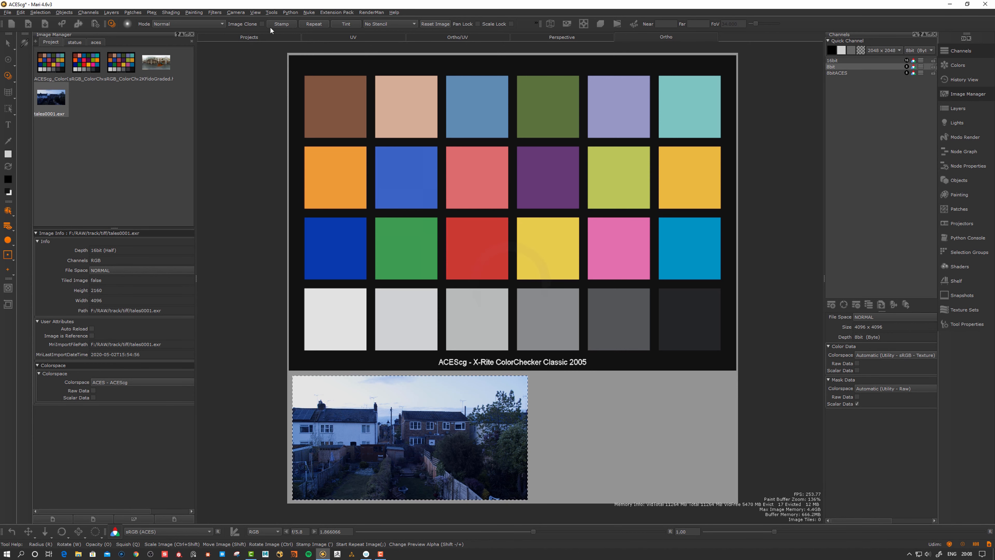
Drag the statue Albedo texture beside the photo, scale it and bake it in
click(74, 42)
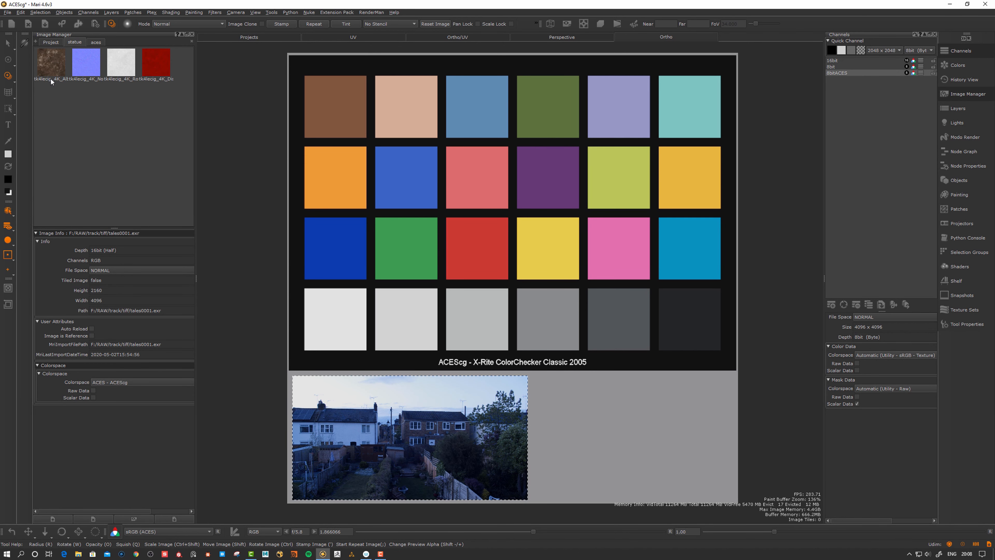
click(52, 69)
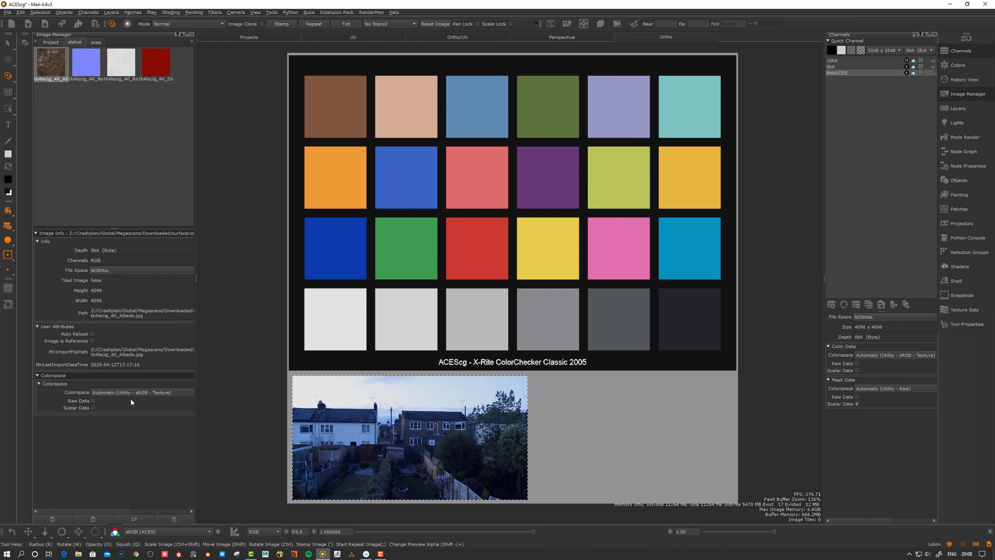
drag(59, 66, 611, 439)
shift+drag(602, 441, 600, 443)
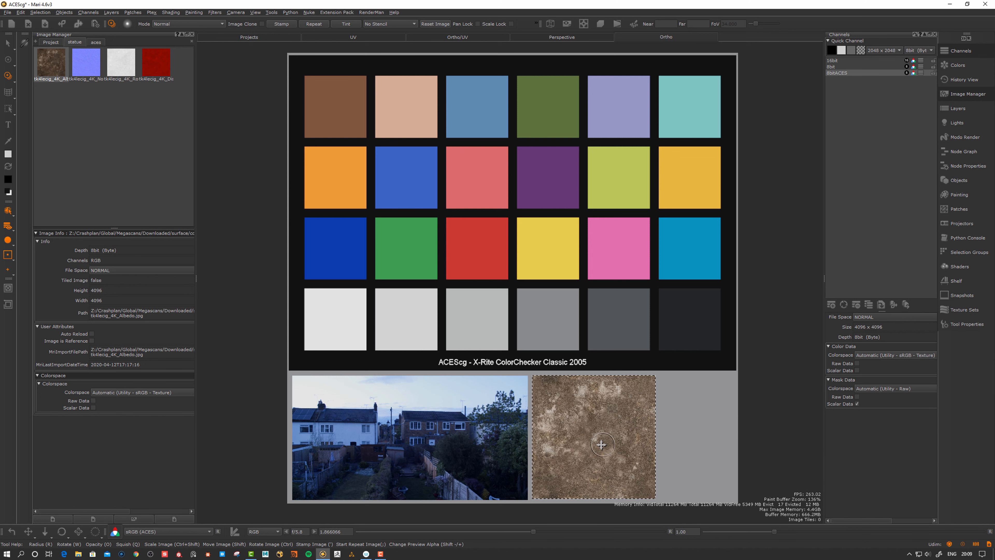
click(843, 61)
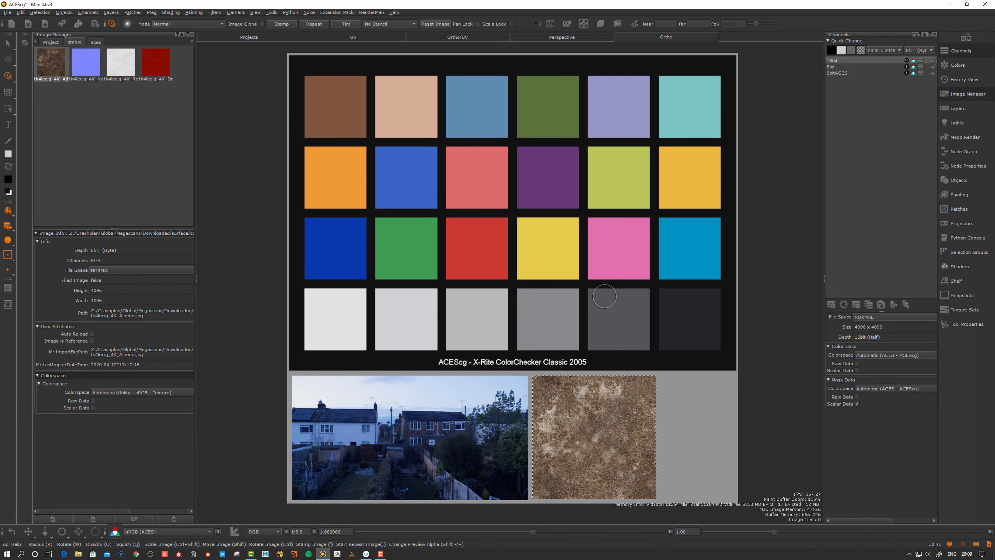
key(p)
alt+middle_drag(622, 287, 618, 286)
alt+right_drag(618, 284, 619, 289)
alt+middle_drag(619, 303, 618, 303)
alt+right_drag(617, 305, 615, 303)
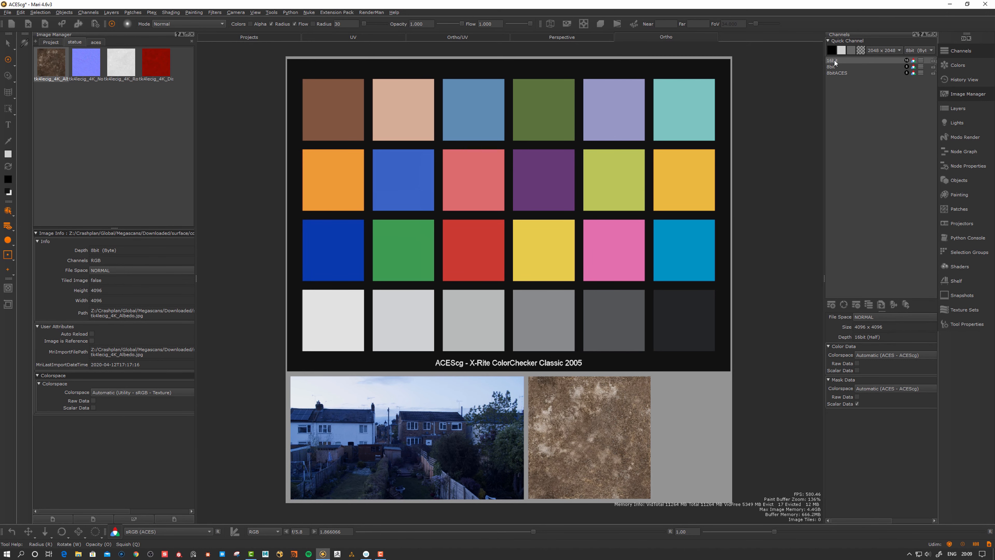
Open Export Current Channel Flattened for the 16bit channel
right_click(835, 61)
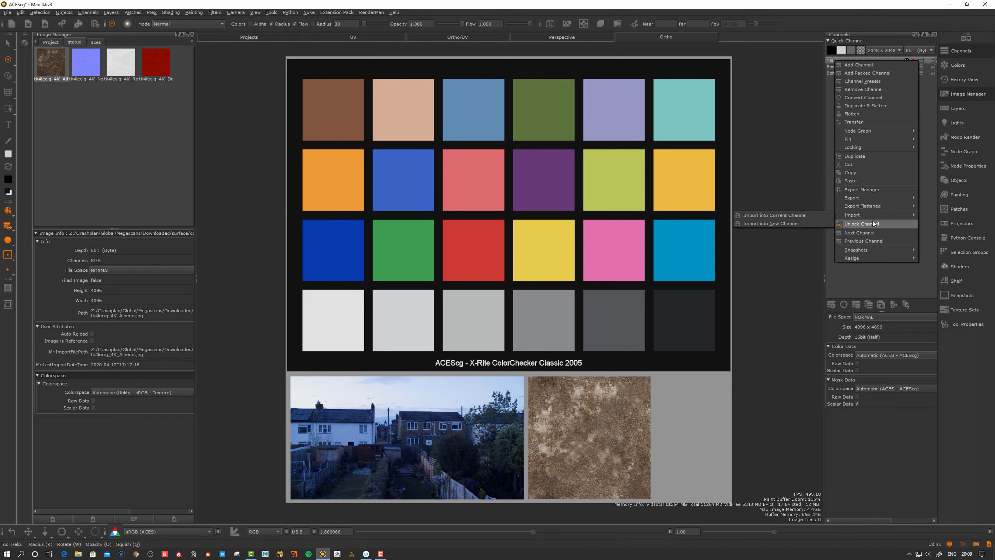
mouse_move(852, 207)
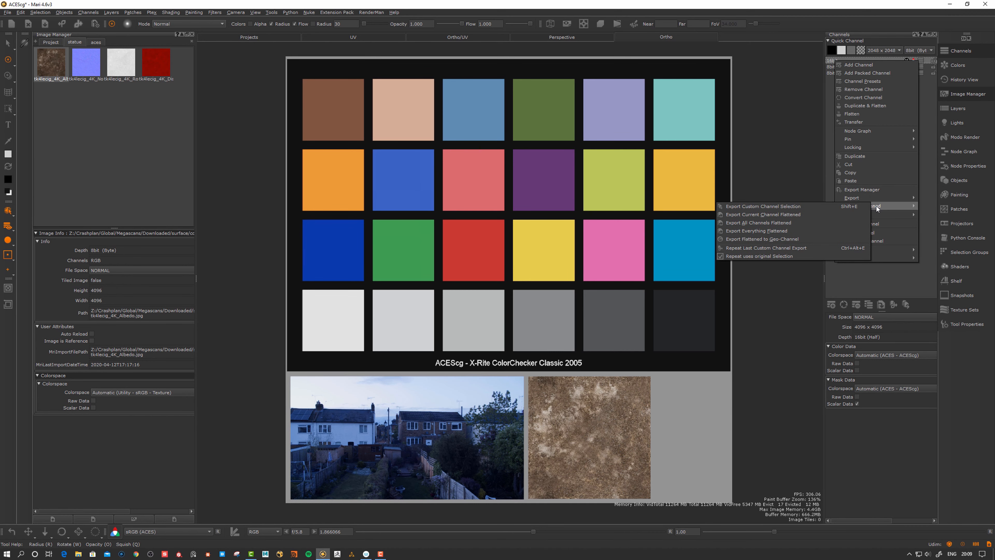
click(780, 214)
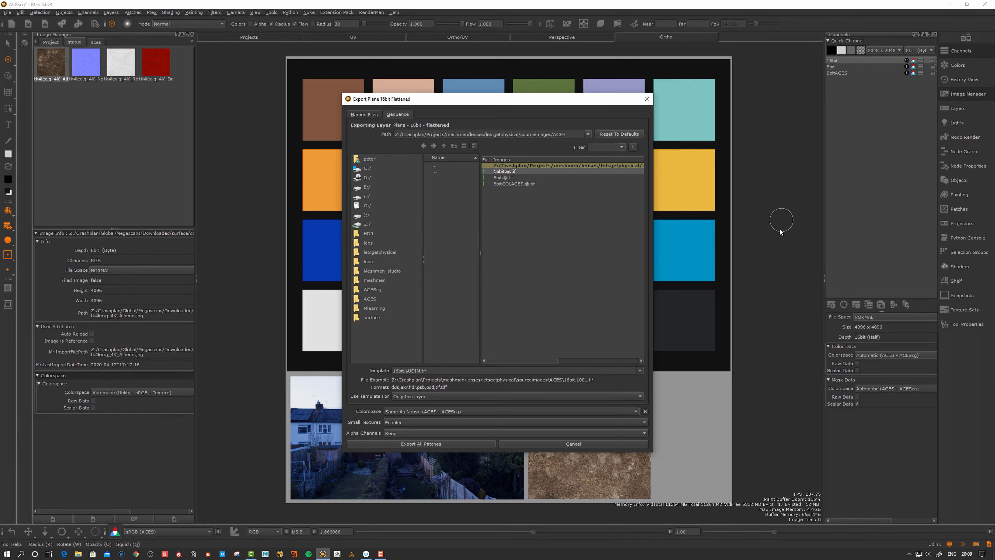
Create an acesout folder inside sourceimages and export 16bit.$UDIM.tif there
click(444, 146)
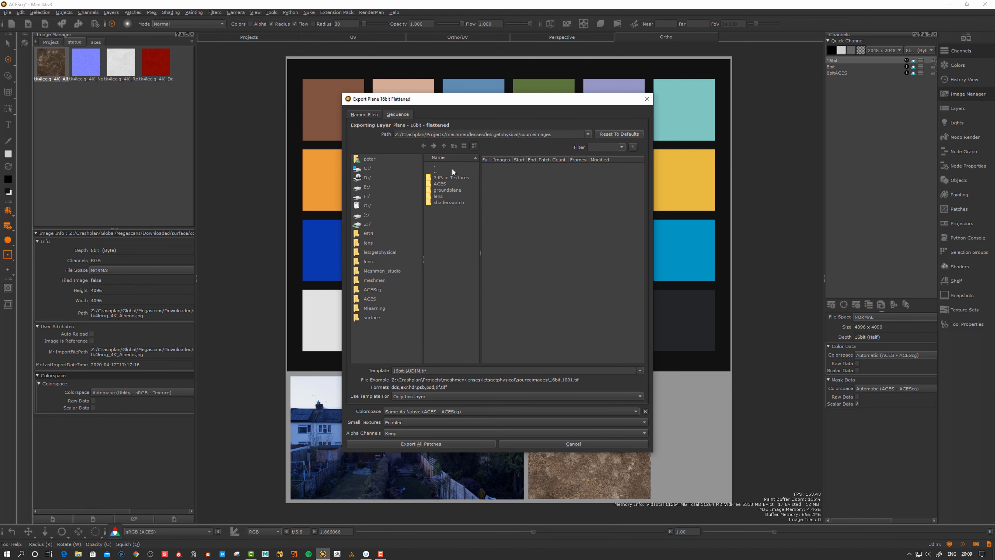
click(454, 147)
text(acesout)
key(Return)
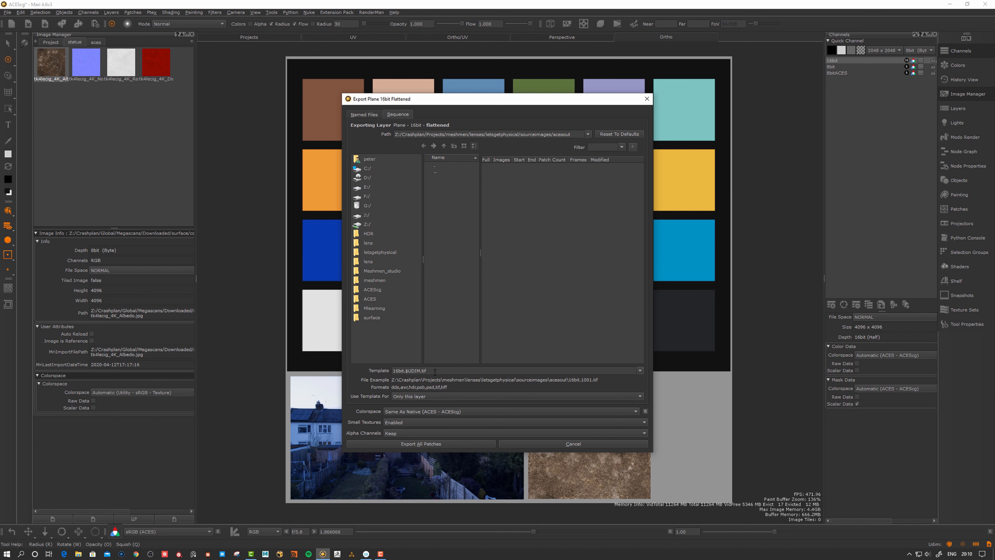
key(Escape)
click(832, 67)
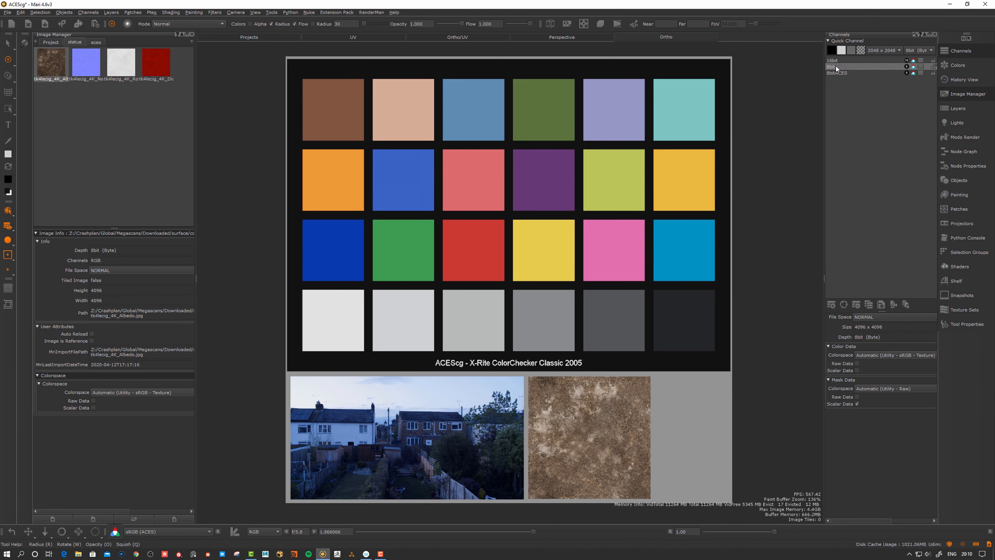
Export the 8bit channel flattened with the template trimmed to 8bit.$UDIM.tif
key(ctrl+shift+e)
key(BackSpace)
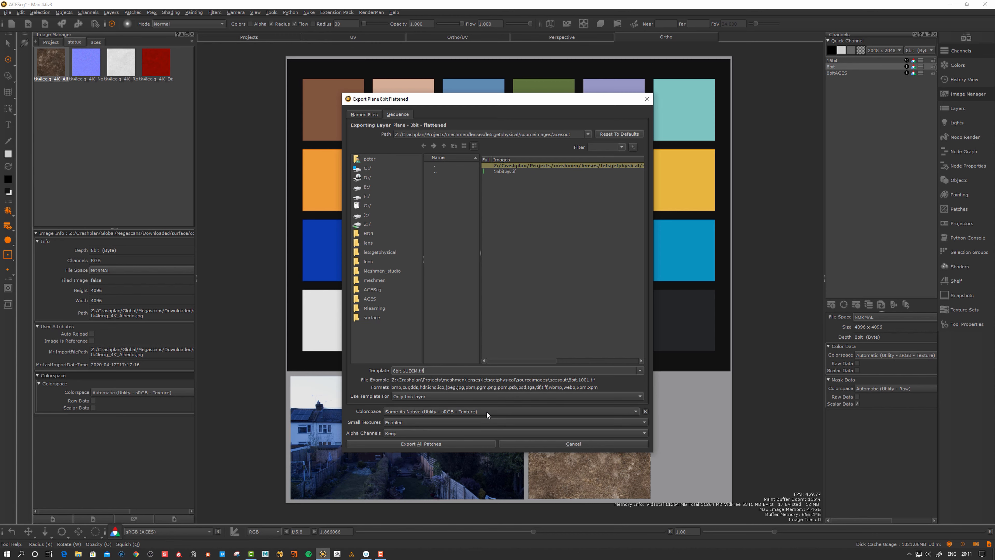
click(420, 445)
click(836, 73)
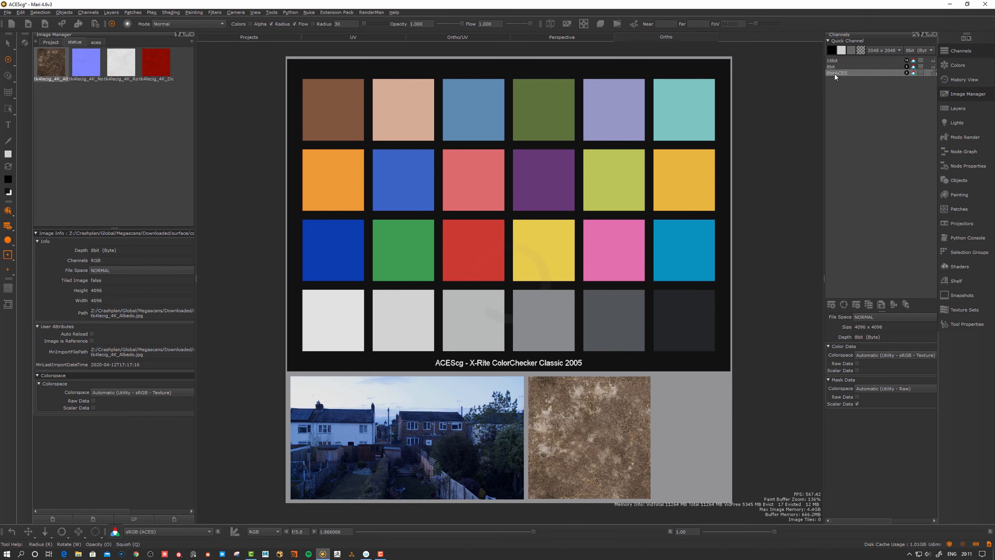
Export 8bitACES.$UDIM.tif flattened with the colorspace set to the ACEScg working space
right_click(834, 73)
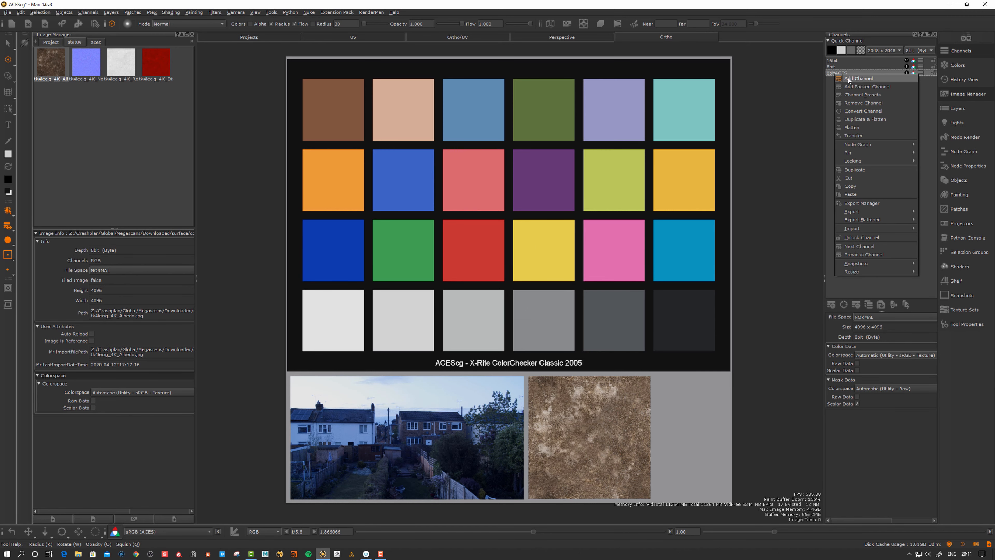
mouse_move(869, 220)
click(814, 221)
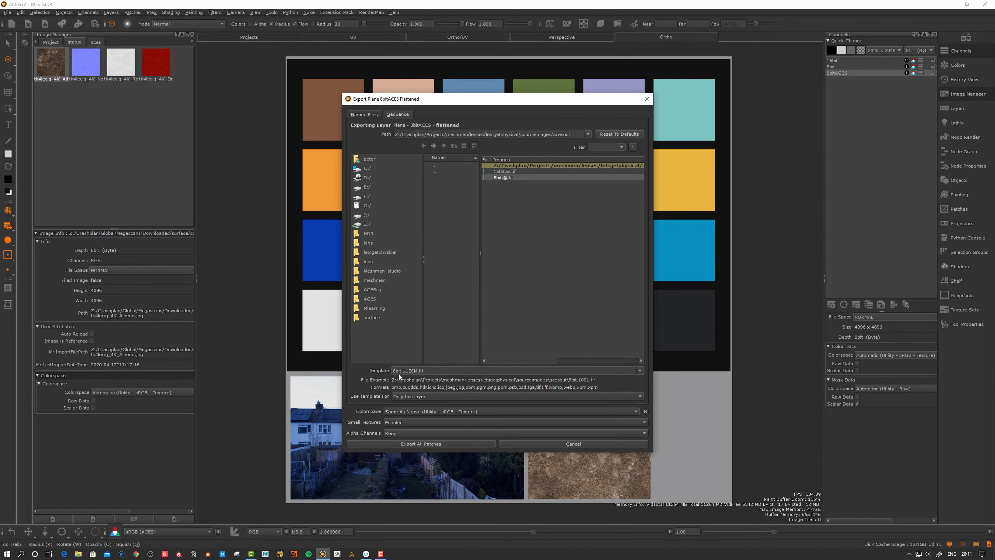
text(ACES)
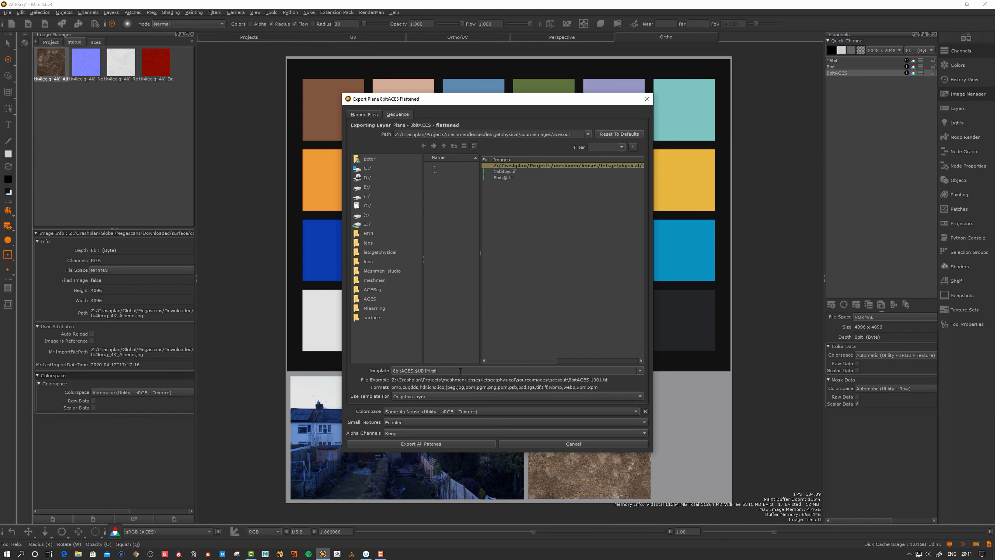
click(409, 412)
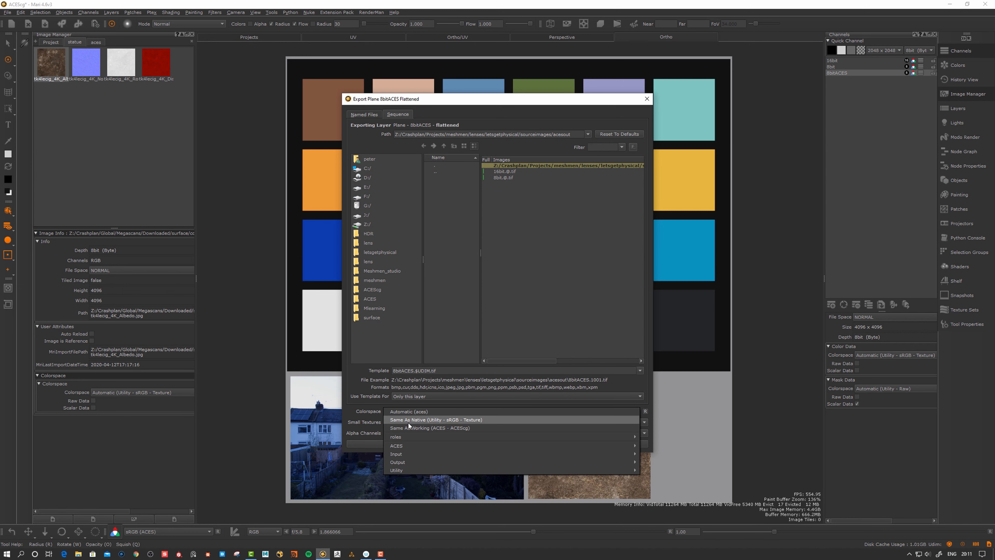
click(416, 427)
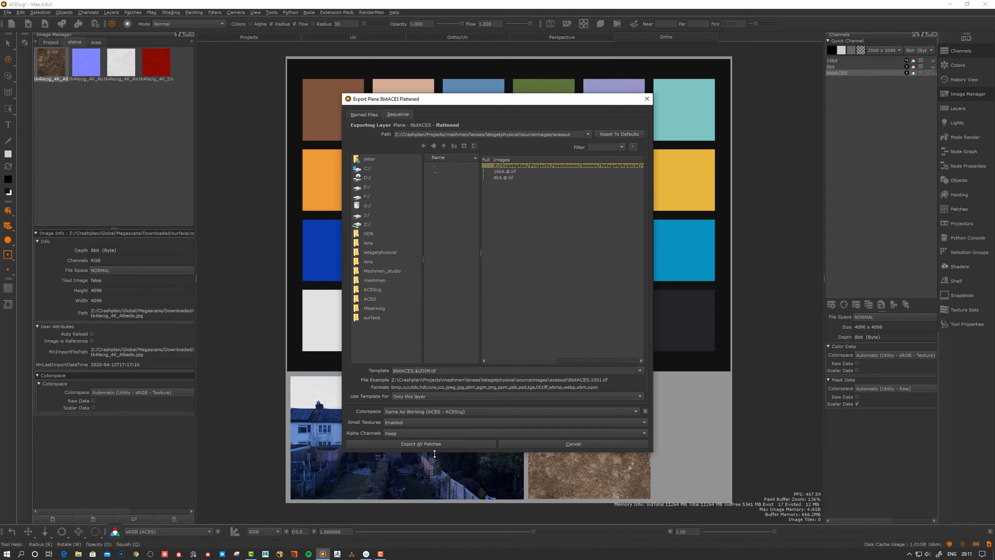
click(436, 444)
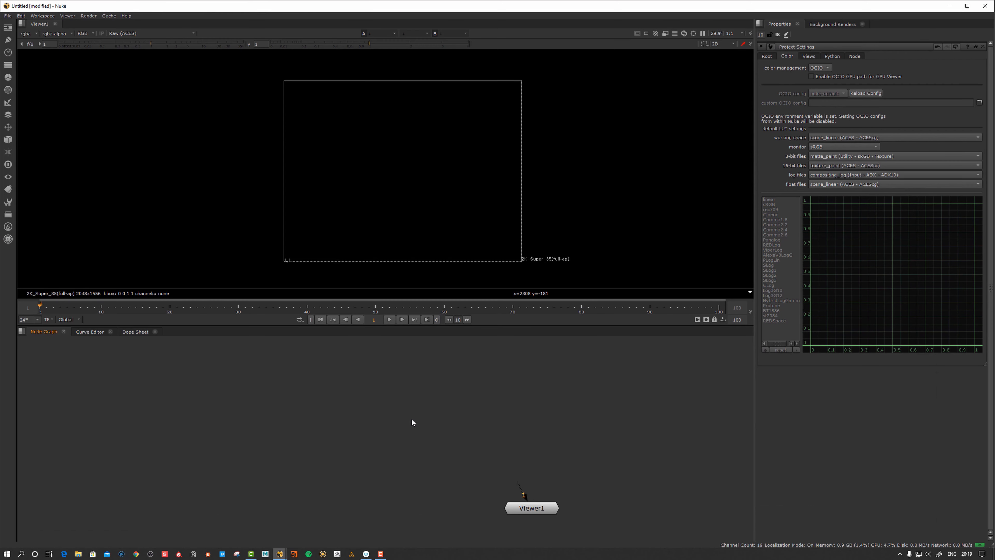
Load the 16bit, 8bit and 8bitACES ColorChecker tifs as three Read nodes
middle_drag(379, 432, 353, 433)
key(r)
click(430, 235)
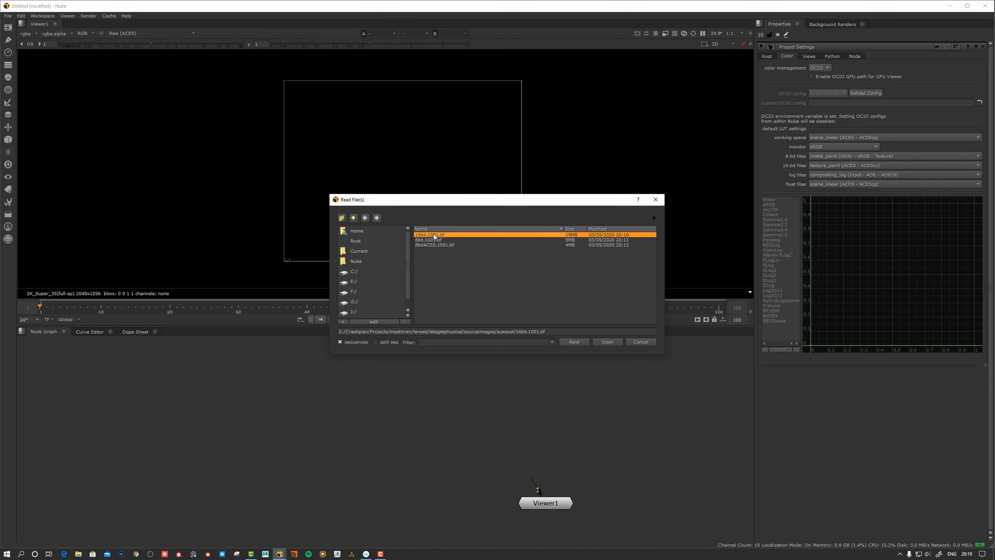
shift+click(431, 245)
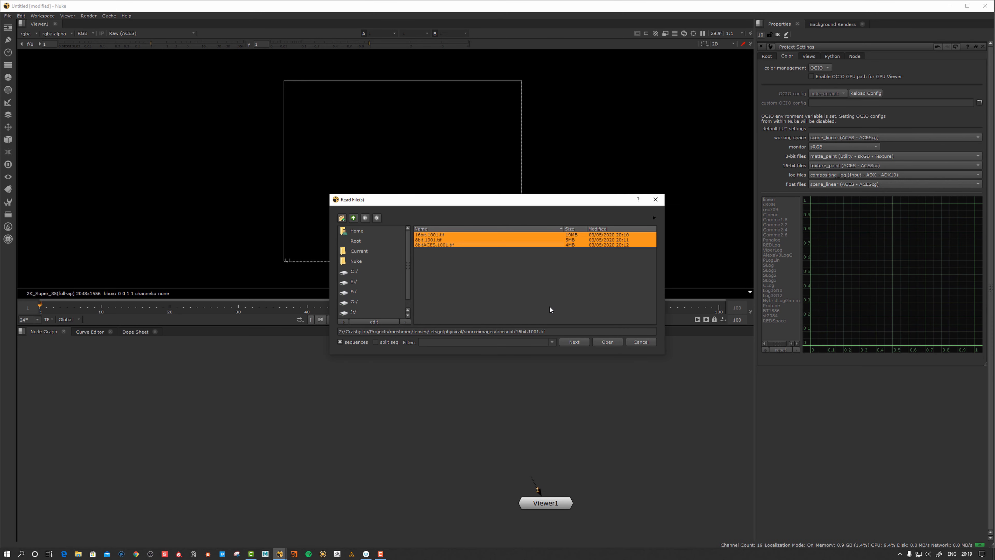
click(599, 343)
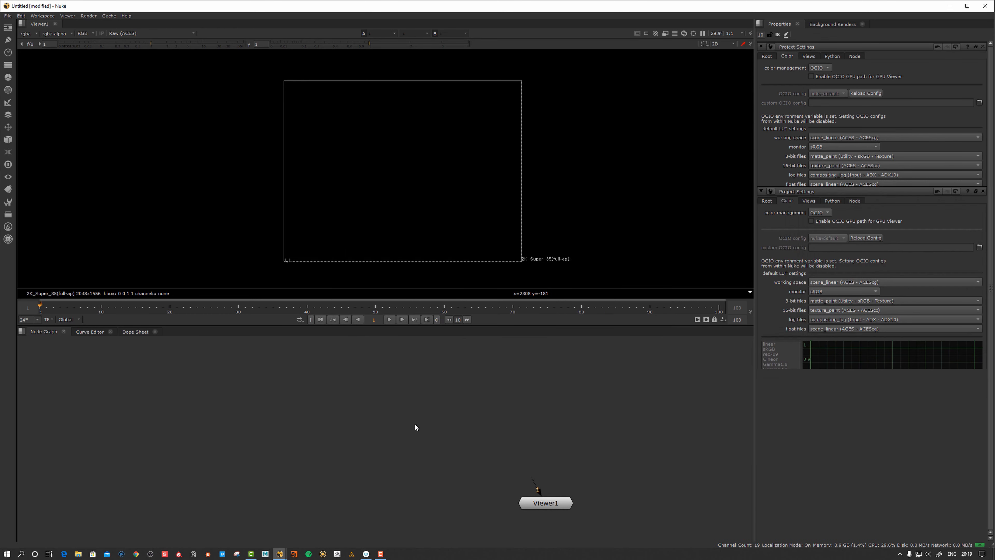
Spread Read3, Read1 and Read2 apart evenly in the node graph
drag(404, 452, 257, 440)
middle_drag(320, 432, 395, 426)
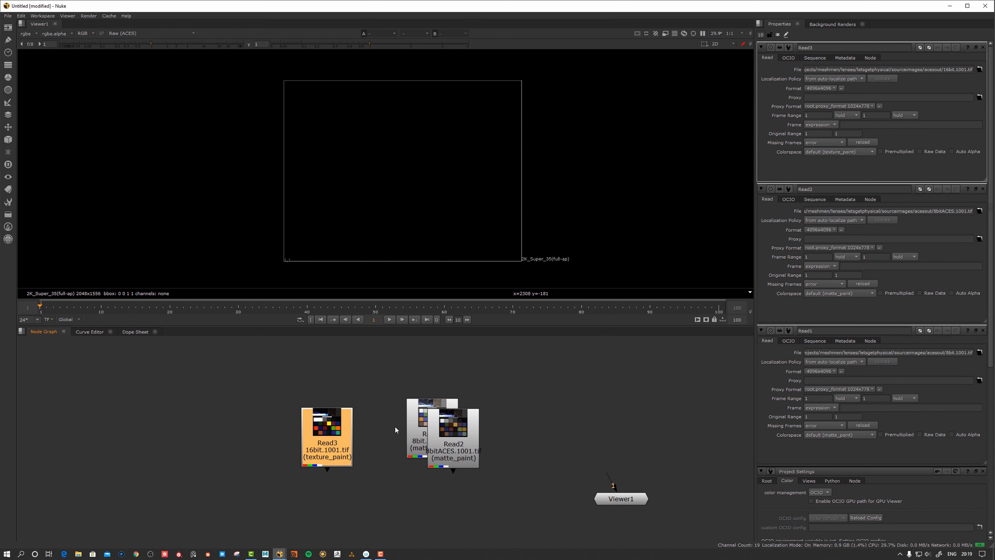
drag(311, 441, 312, 432)
drag(440, 439, 415, 436)
drag(495, 432, 472, 432)
Tick Raw Data on the 16bit, 8bit and 8bitACES Read nodes
click(332, 430)
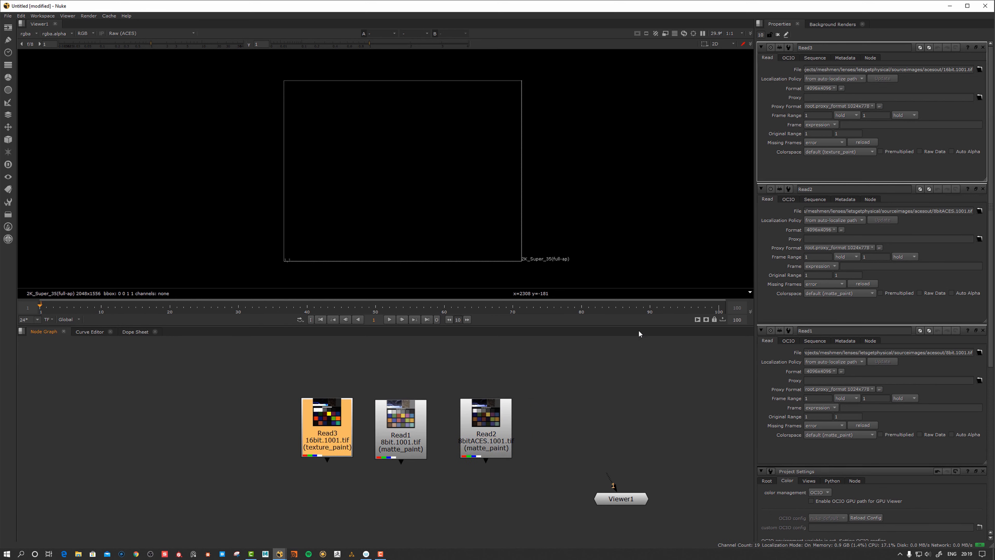
click(919, 151)
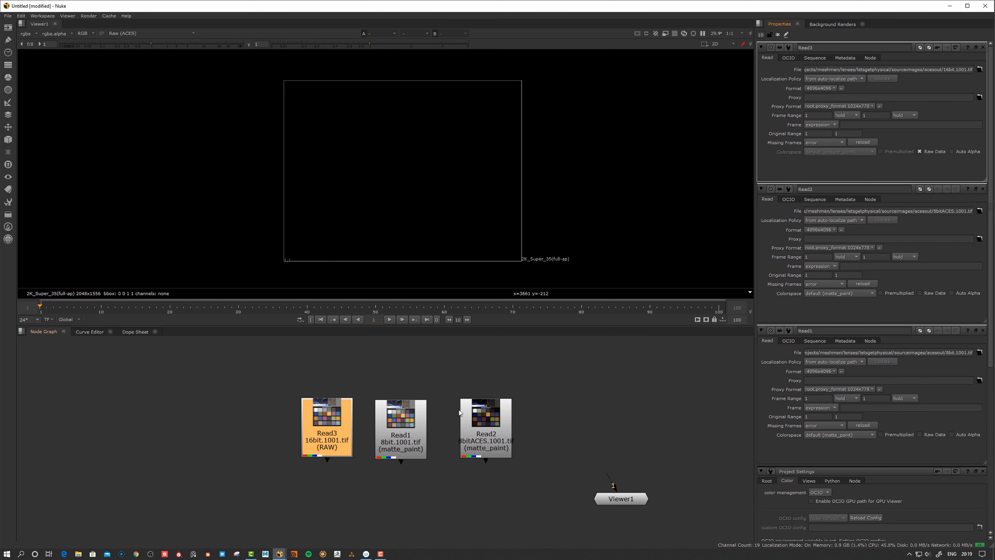
click(409, 424)
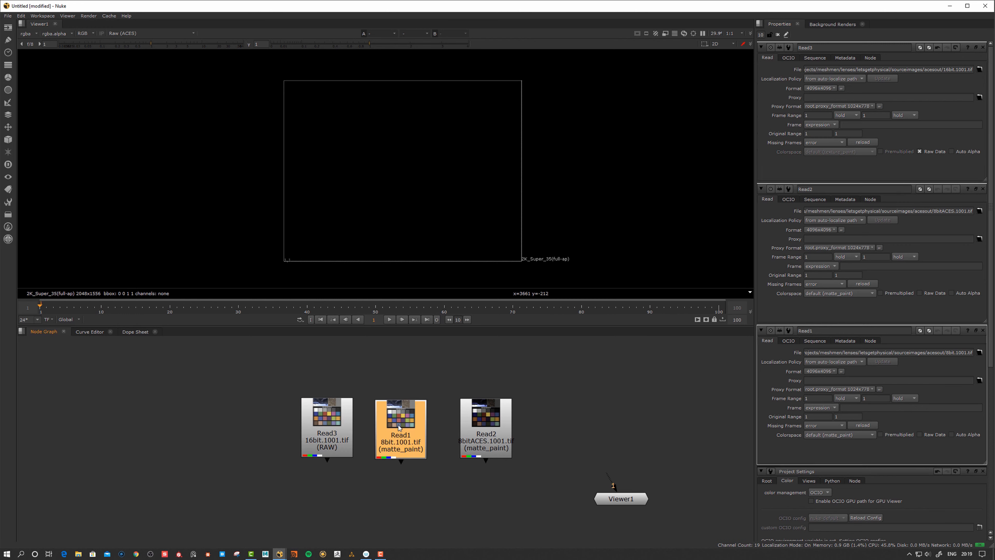
click(920, 151)
click(498, 419)
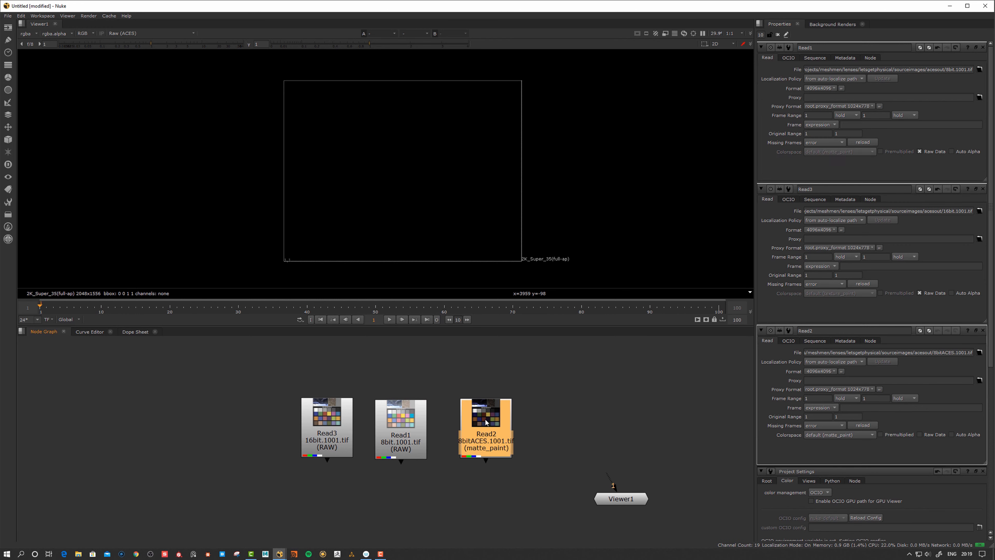
click(920, 151)
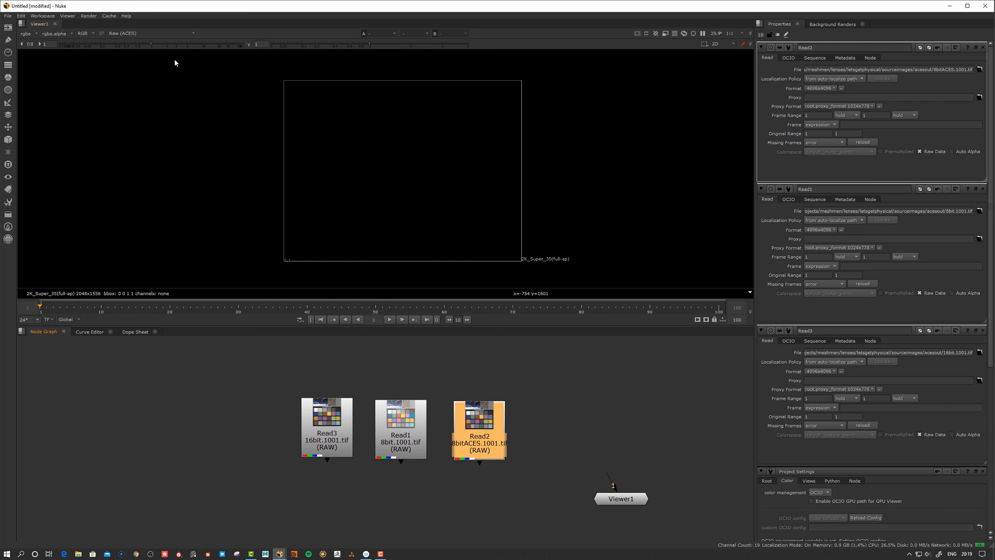
Review the viewer's display transform list, currently Raw (ACES)
click(127, 35)
click(127, 150)
click(121, 33)
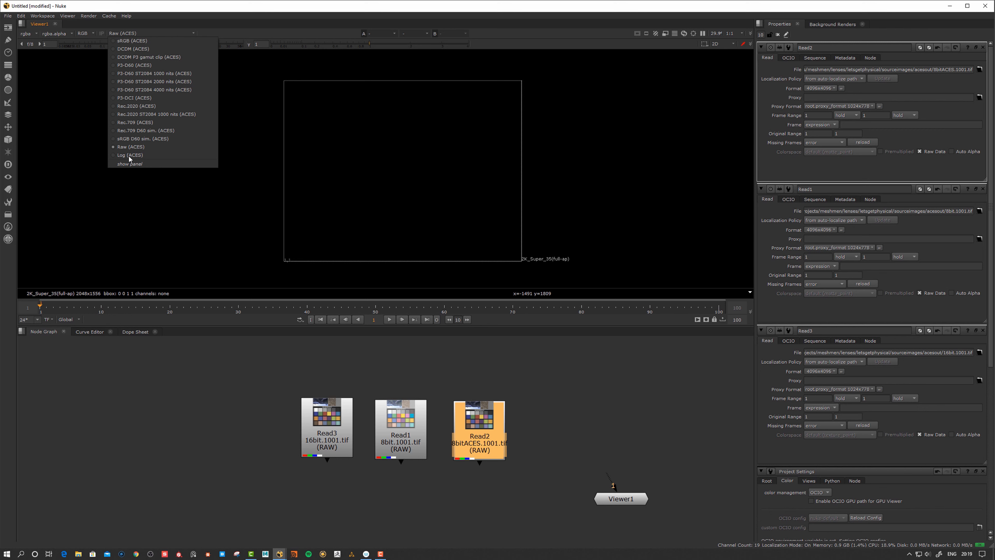
Keep Raw (ACES) and show the 16bit Read3 chart in the viewer
click(131, 147)
click(256, 408)
drag(334, 444, 321, 431)
click(343, 376)
click(322, 427)
key(1)
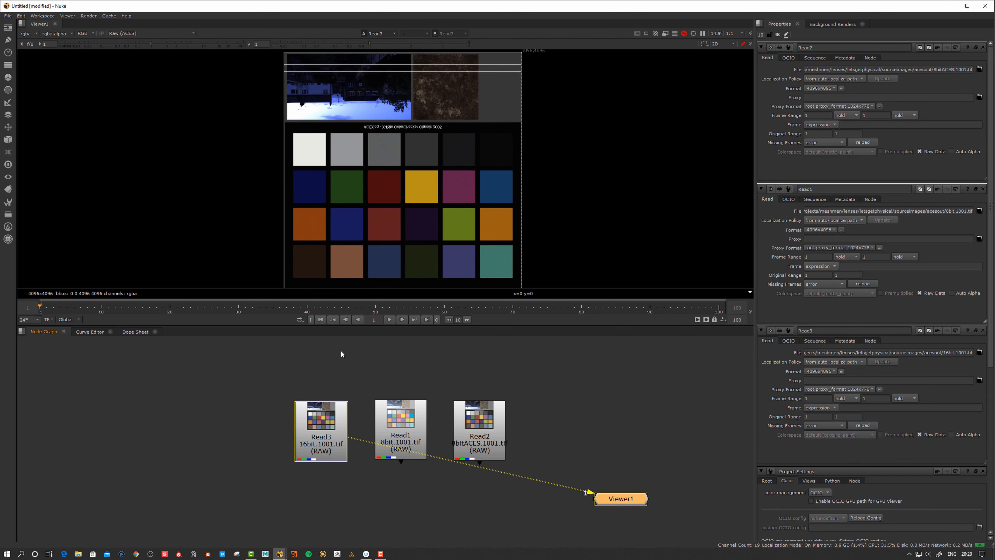
click(341, 351)
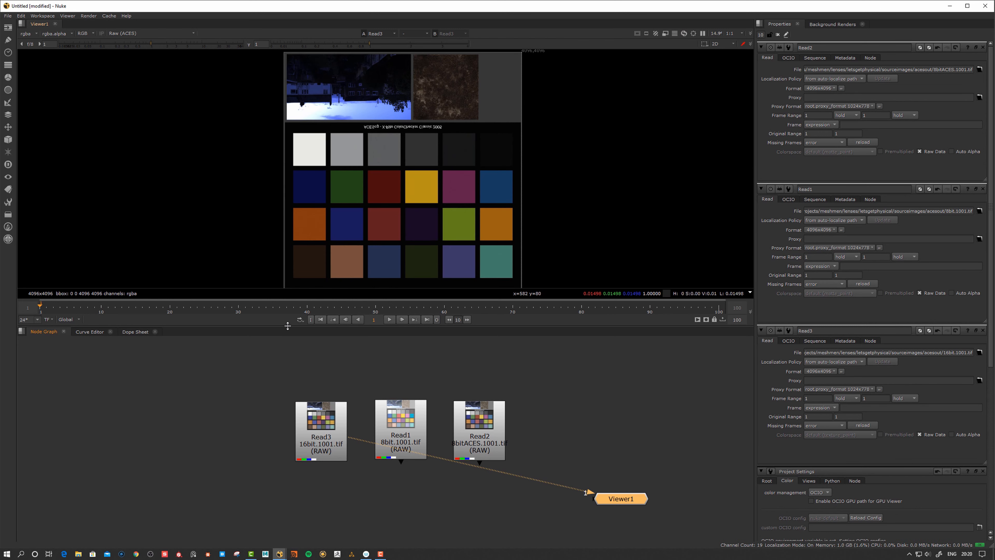
Enlarge the viewer area and switch it to the 8bit Read1 chart
drag(288, 325, 288, 373)
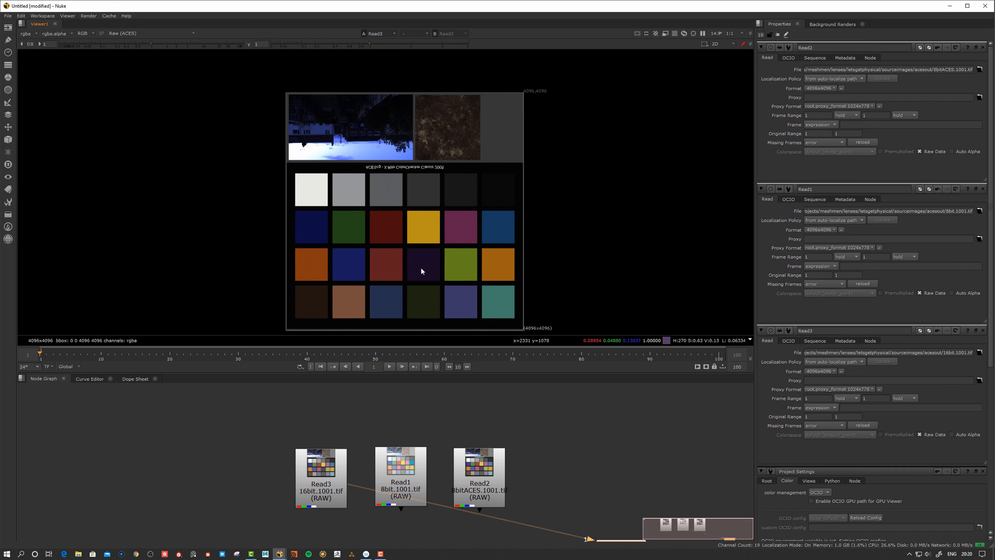
click(328, 470)
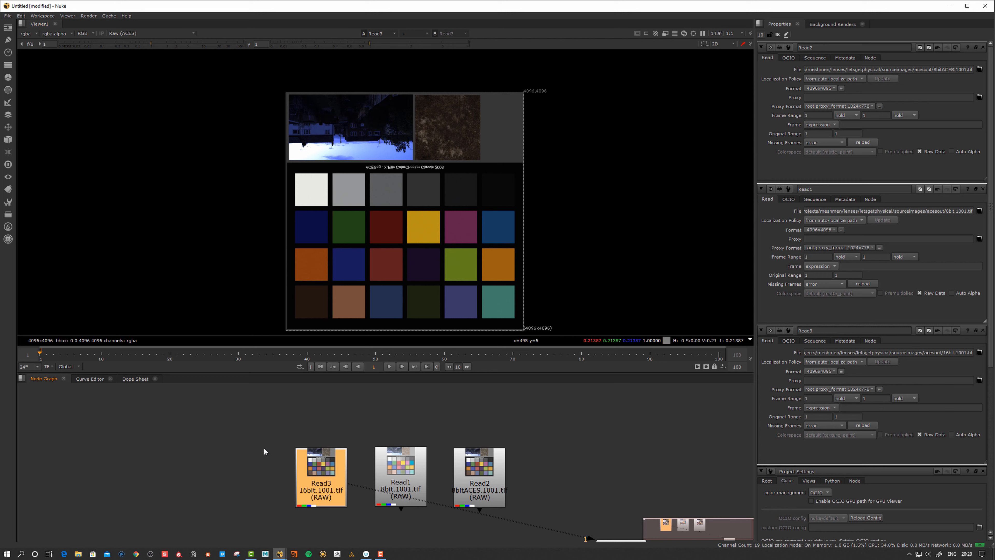
drag(335, 476, 314, 478)
drag(408, 473, 392, 477)
double_click(386, 477)
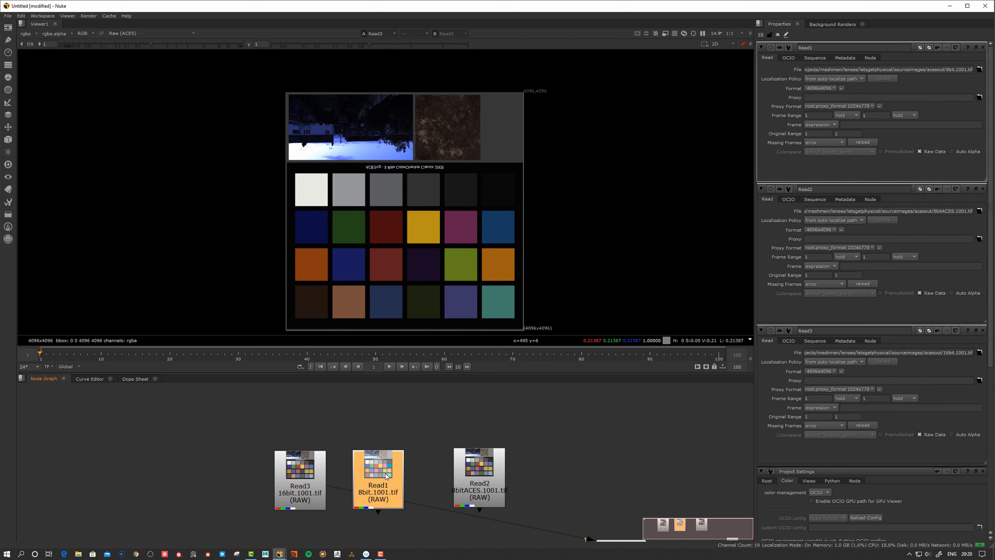
key(1)
drag(389, 473, 388, 472)
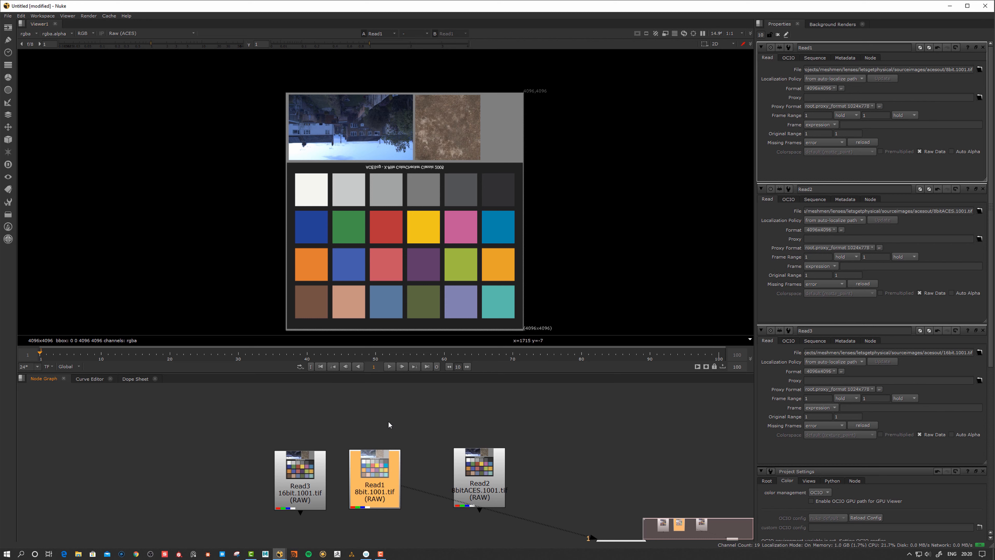
Line up the read nodes and display the darker 8bitACES Read2 chart
middle_drag(388, 421, 382, 421)
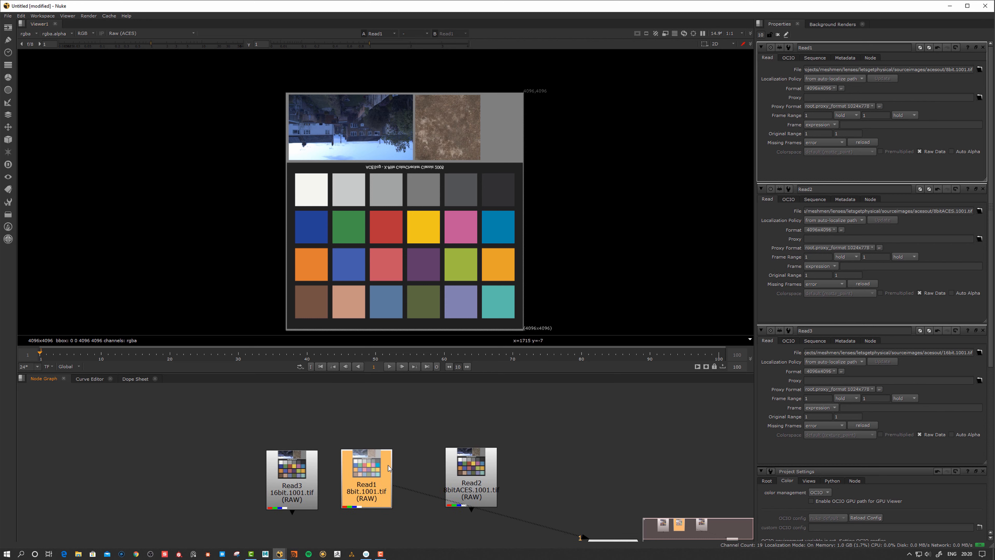
drag(376, 471, 371, 471)
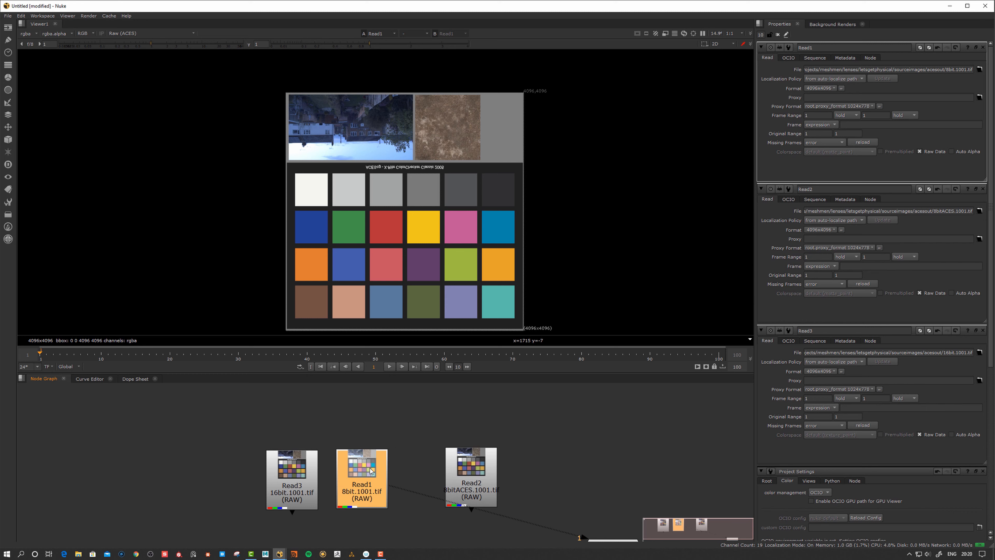
drag(370, 479, 366, 476)
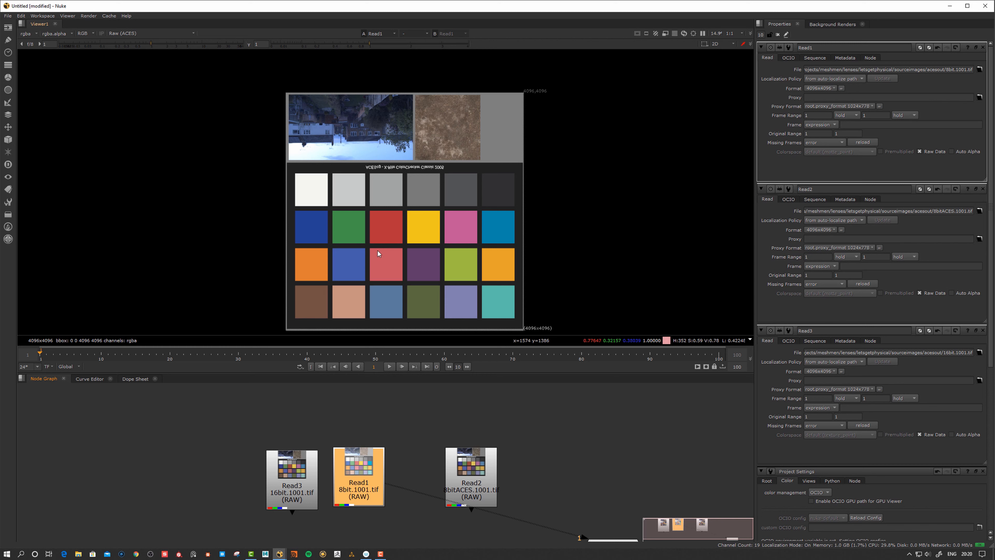
drag(362, 474, 359, 475)
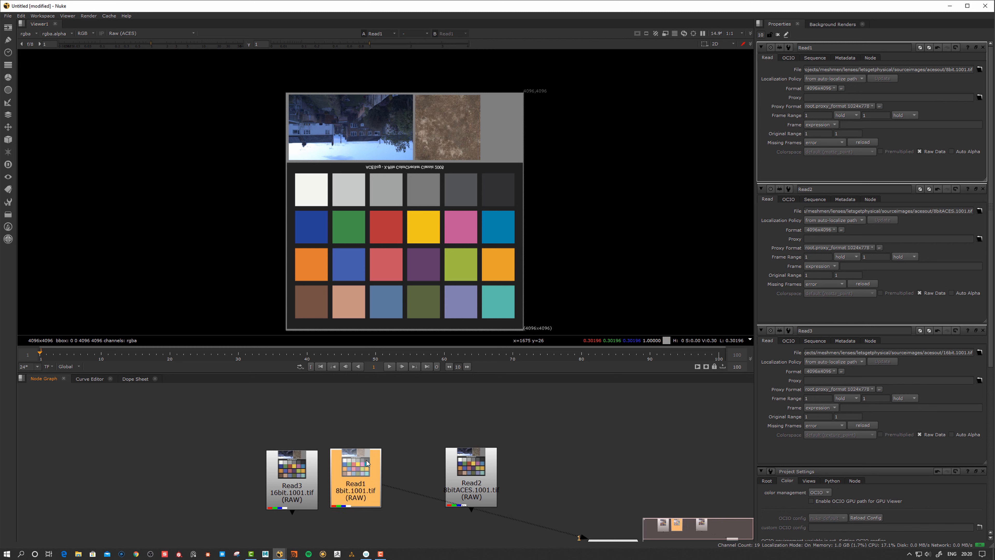
click(386, 392)
drag(480, 476, 465, 474)
double_click(464, 473)
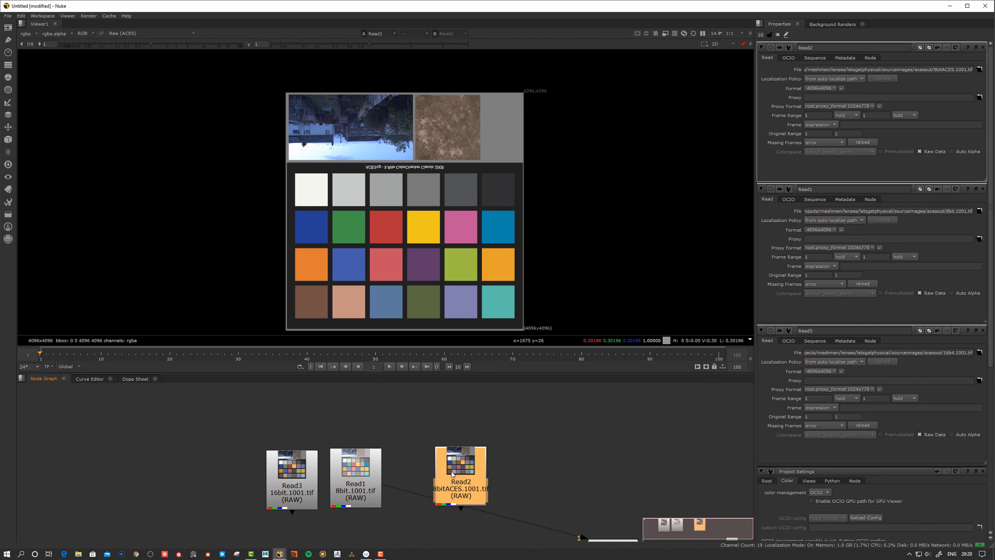
drag(457, 475, 450, 473)
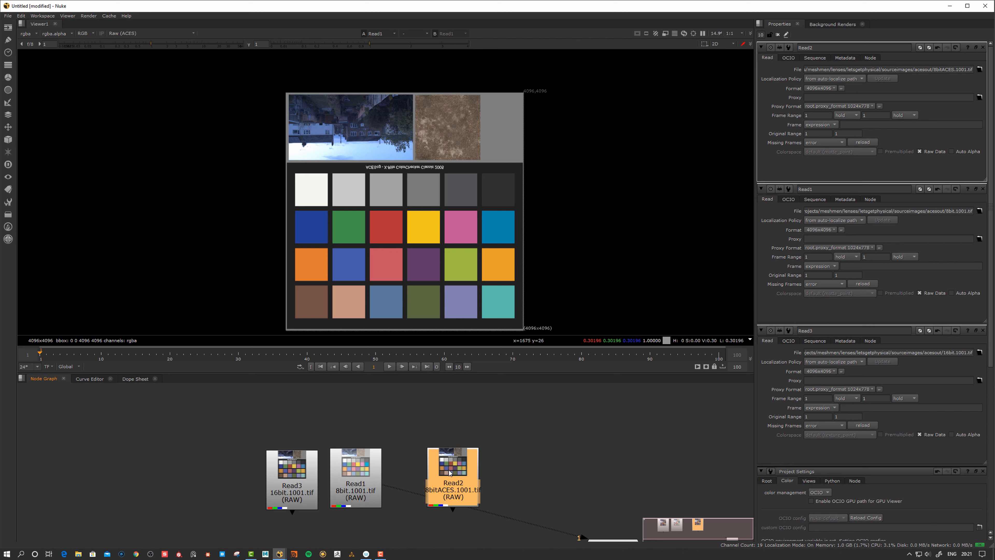
key(1)
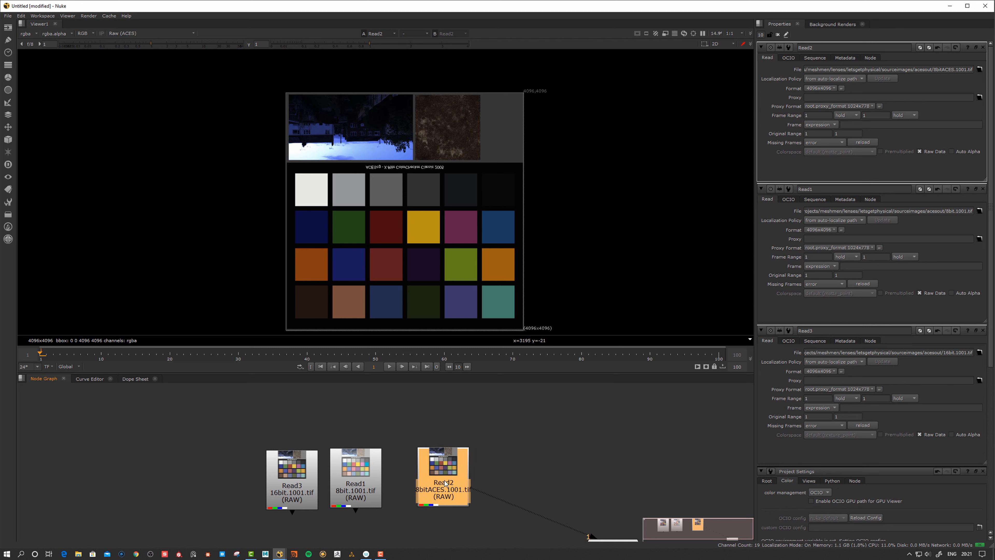
Place the 8bitACES read beside the 16bit read and view the 16bit chart
drag(363, 482, 559, 470)
drag(449, 482, 355, 482)
middle_drag(414, 460, 491, 441)
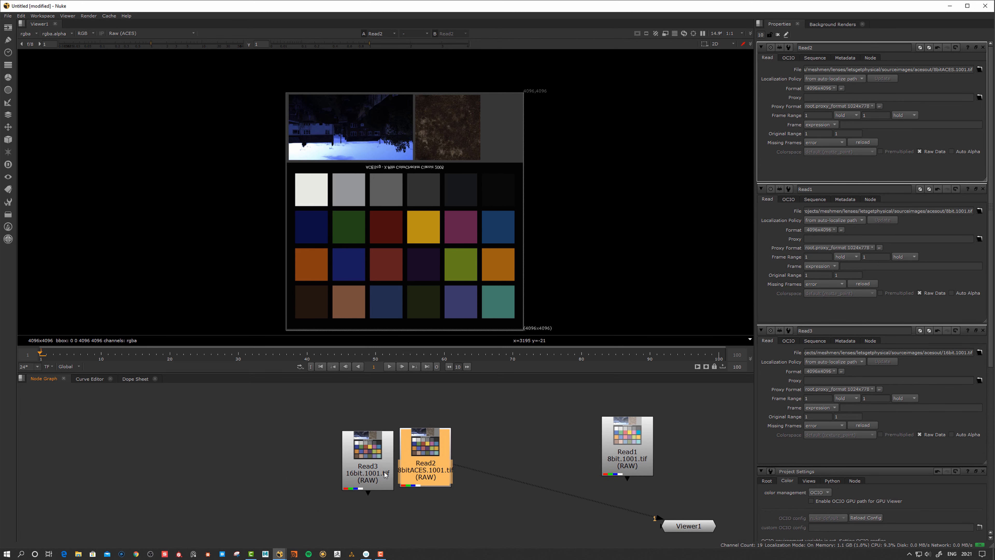
drag(384, 467, 366, 465)
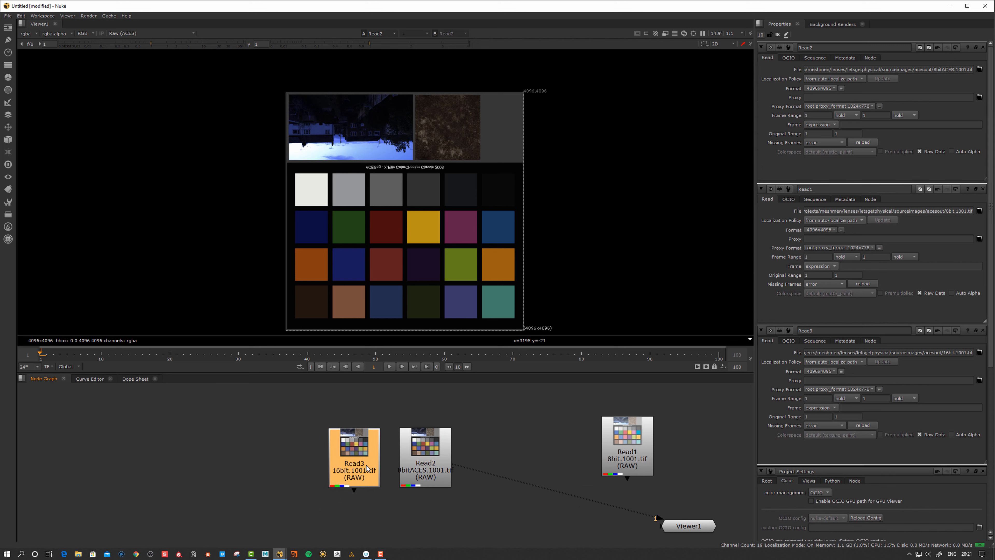
key(1)
Switch the viewer to the 8bitACES Read2 chart
click(434, 453)
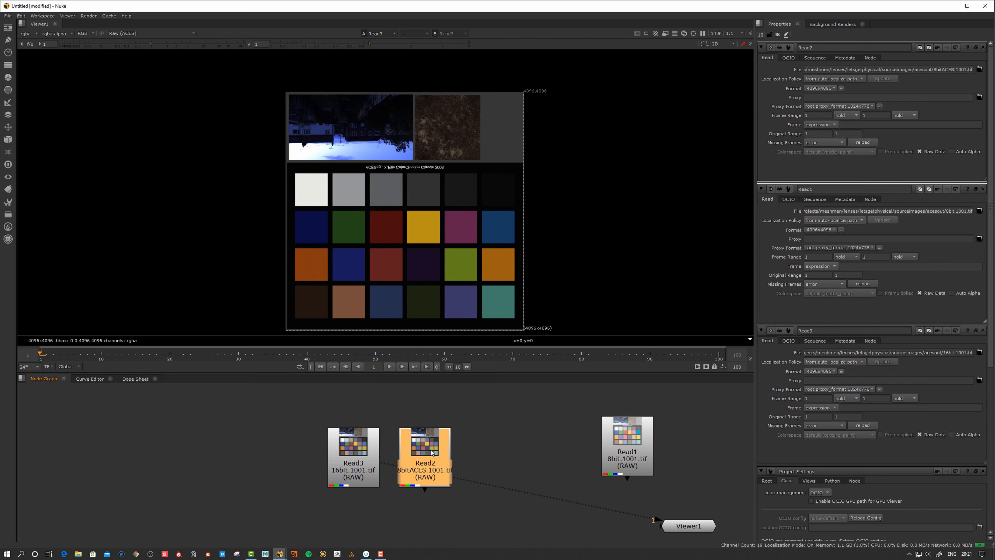
drag(431, 452, 432, 452)
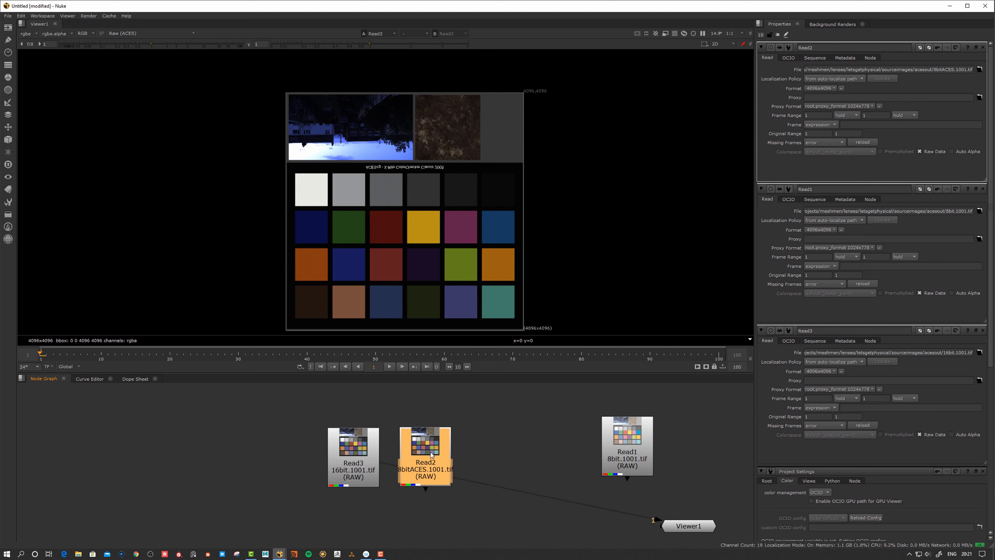
click(355, 463)
drag(355, 463, 355, 457)
key(Down)
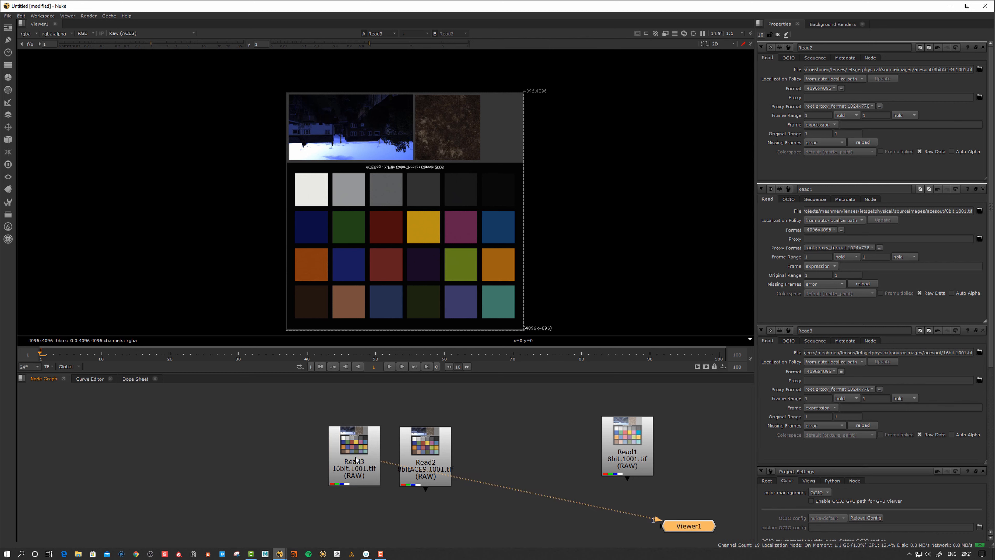
click(428, 452)
drag(427, 453, 430, 452)
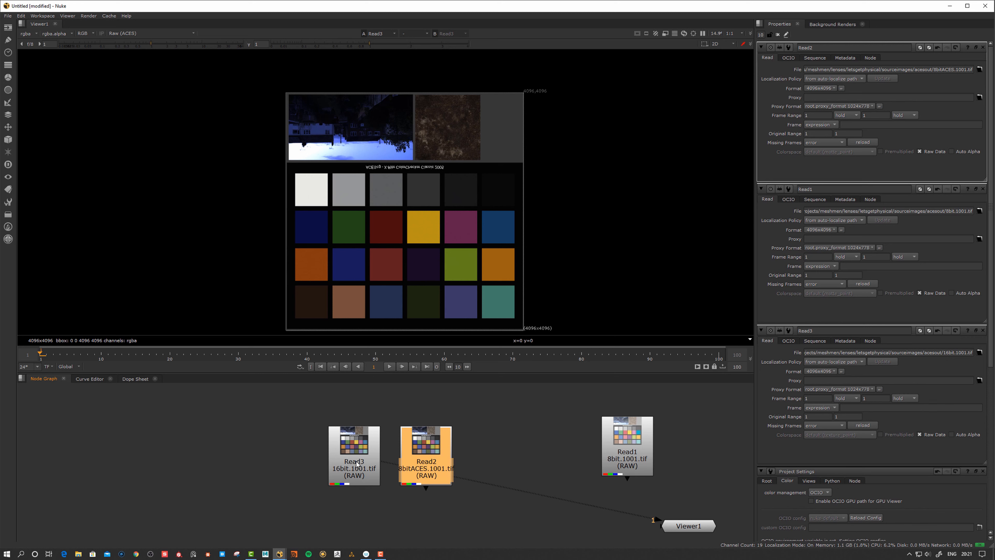
drag(357, 463, 358, 463)
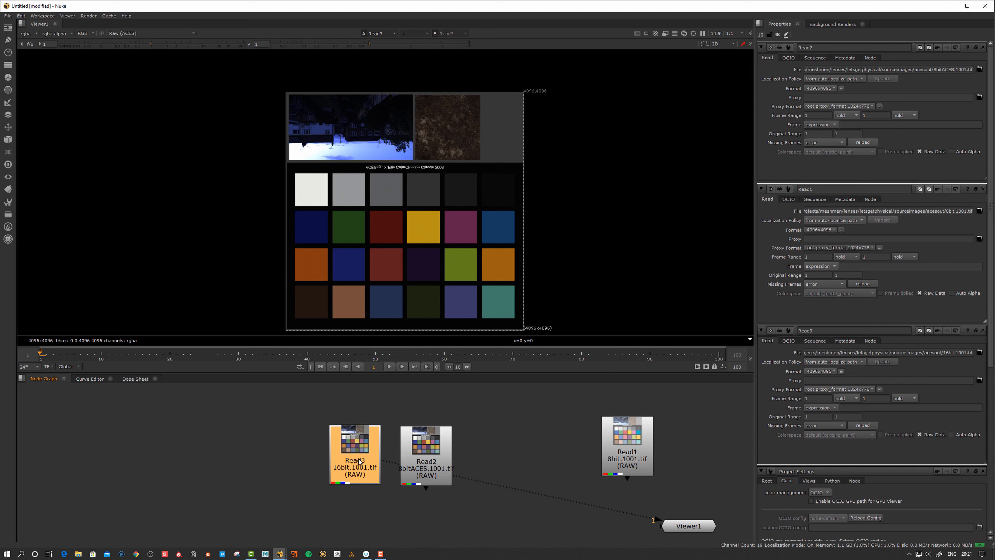
click(435, 455)
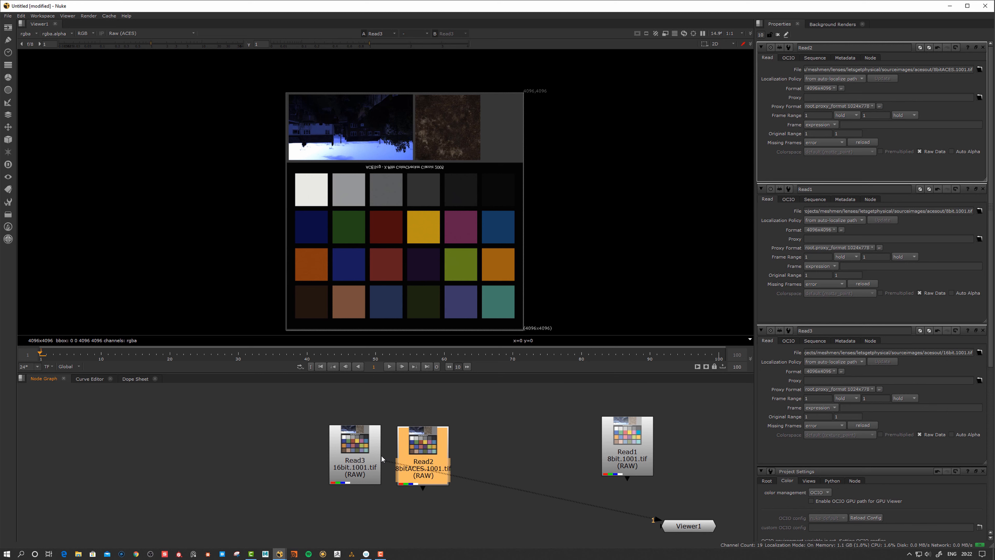
key(1)
Show the 16bit Read3 image in the viewer as a second input
click(370, 458)
click(428, 450)
key(1)
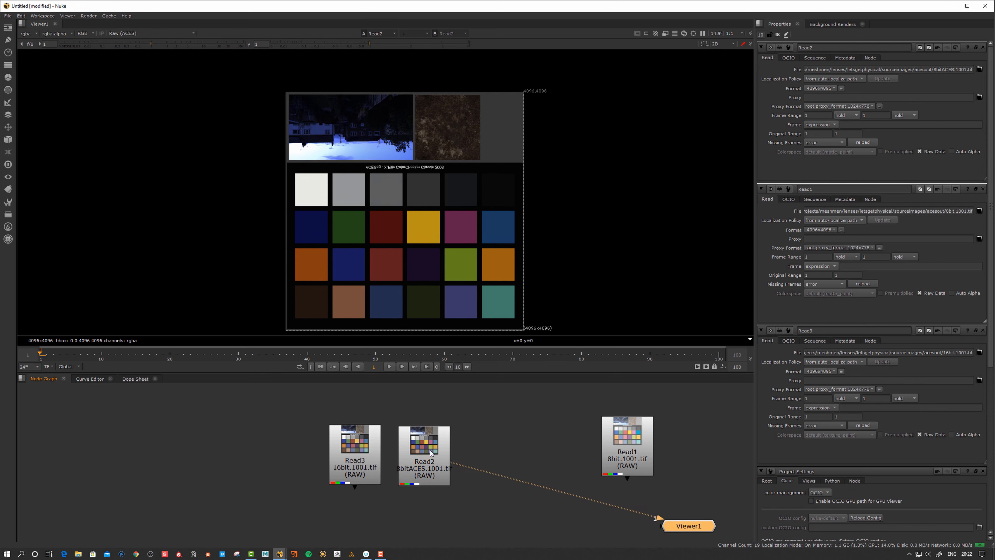
drag(356, 444, 364, 449)
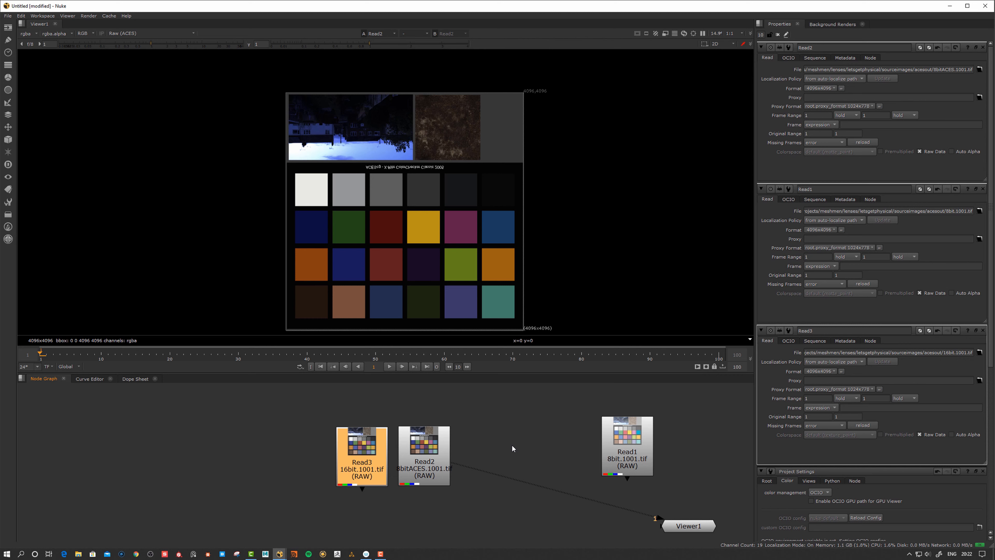
drag(368, 462, 367, 461)
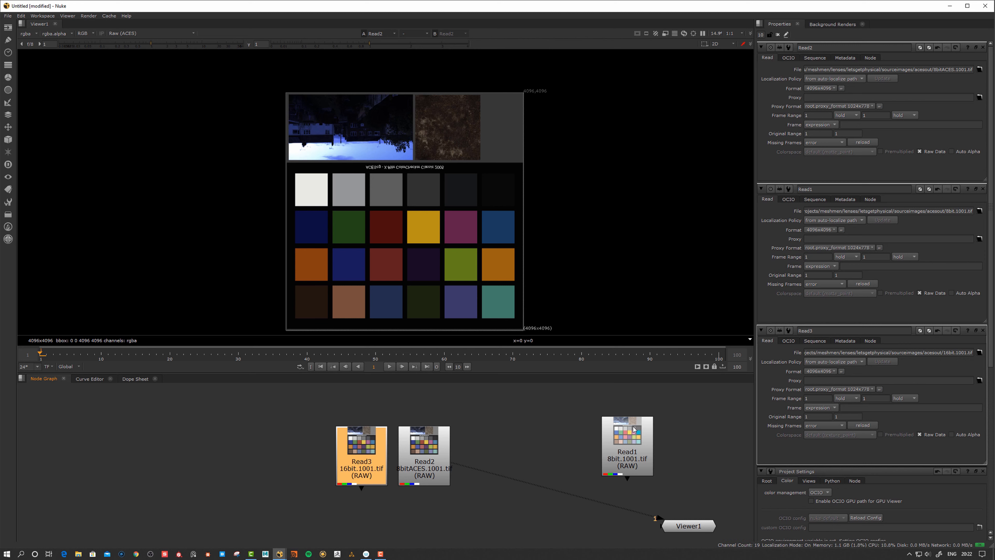
drag(438, 462, 437, 462)
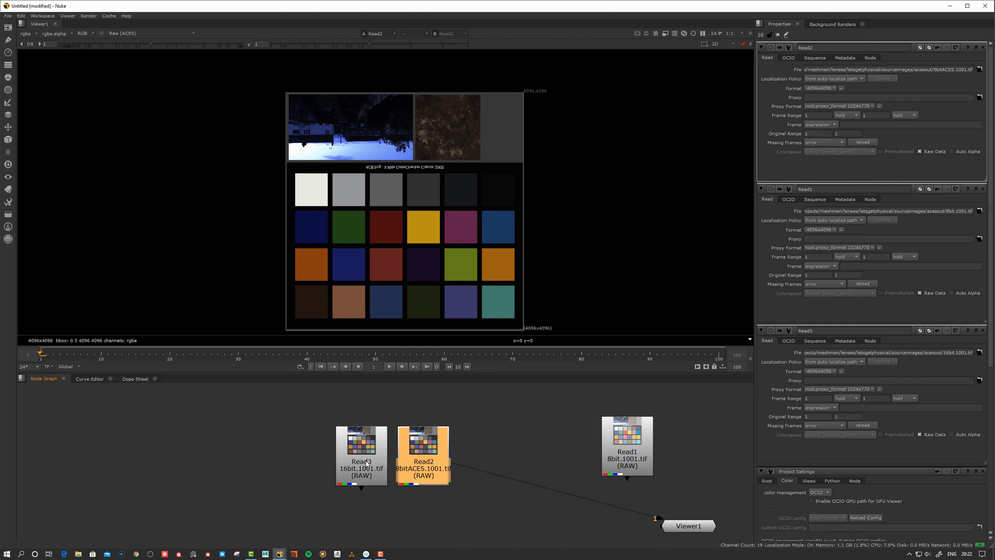
drag(366, 462, 364, 462)
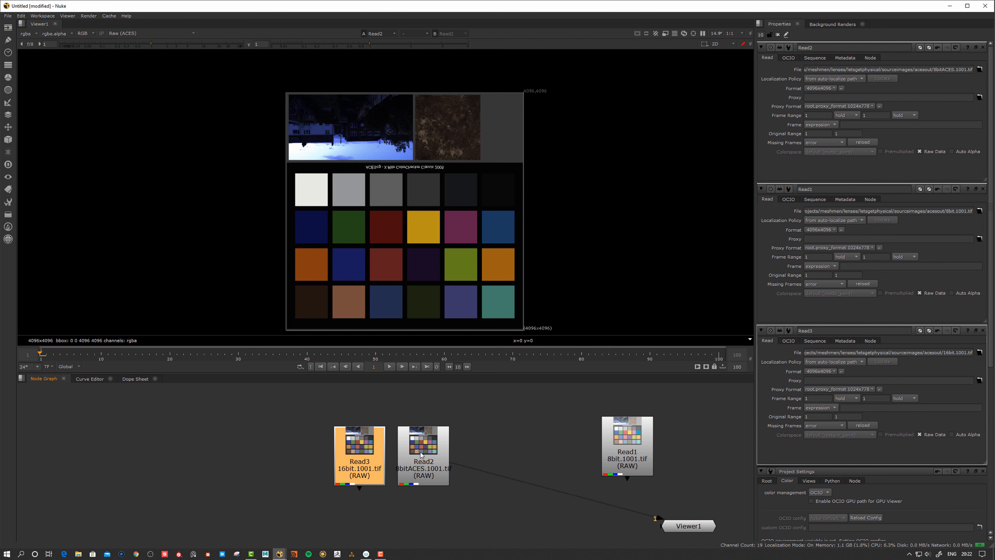
key(1)
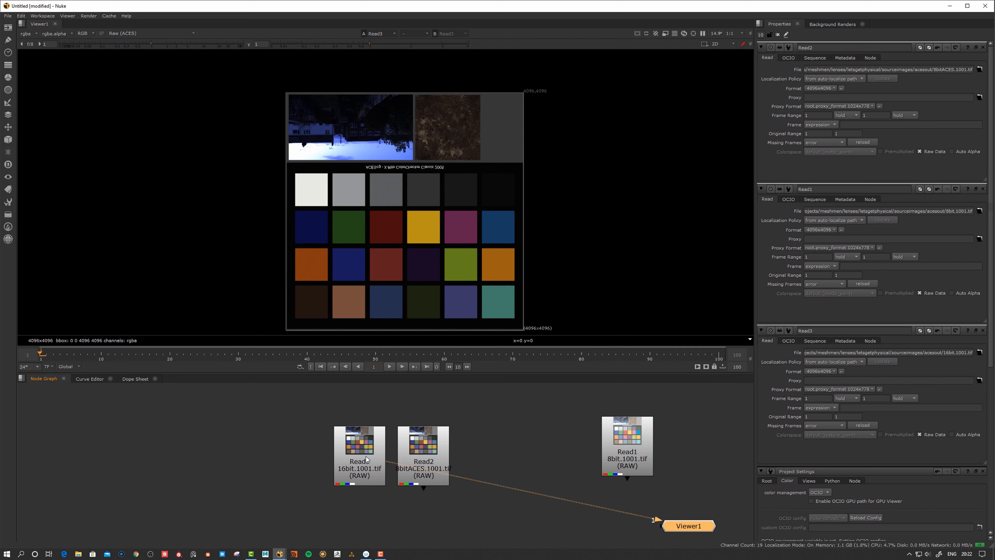
Alternate the viewer between the two reads, ending on the 8bitACES Read2
click(419, 457)
key(1)
click(377, 458)
key(1)
click(417, 453)
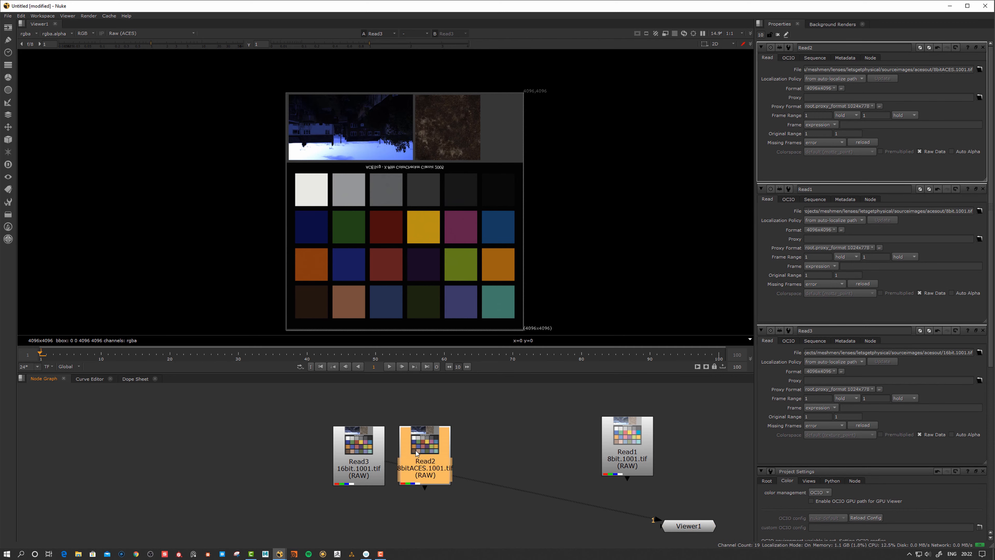
Zoom in and flip the viewer between 8bitACES Read2 and 16bit Read3
key(1)
scroll(442, 133, up, 4)
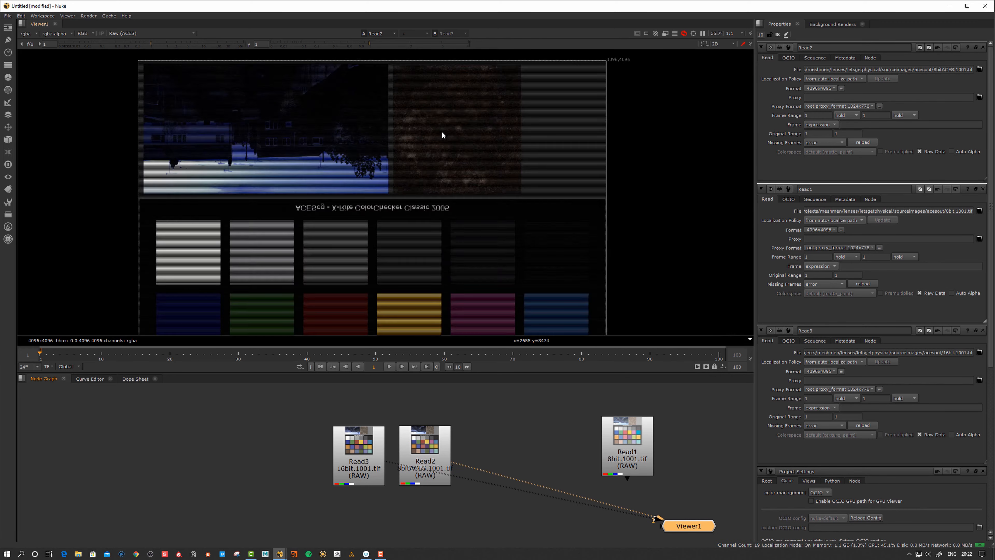
scroll(442, 132, up, 4)
key(2)
key(1)
key(2)
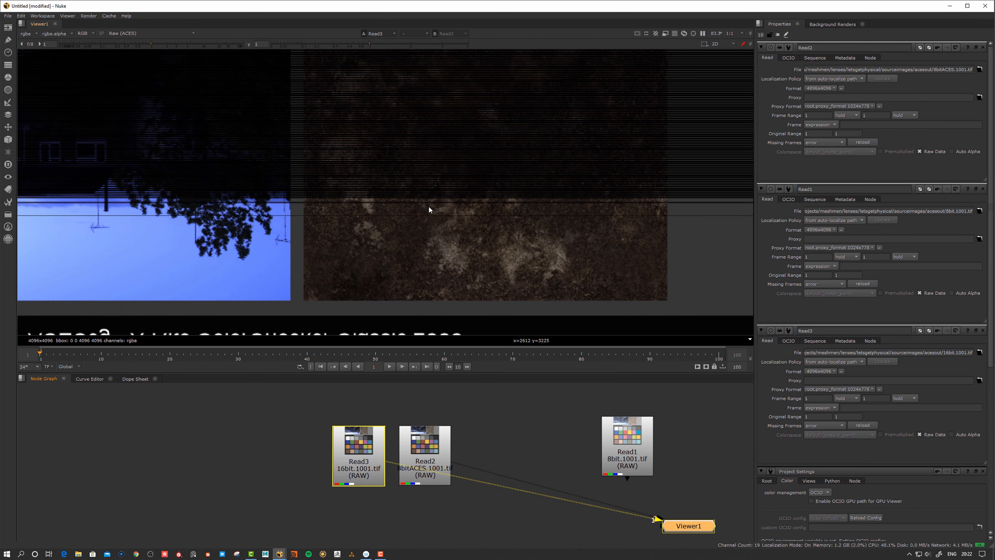
key(1)
key(2)
key(1)
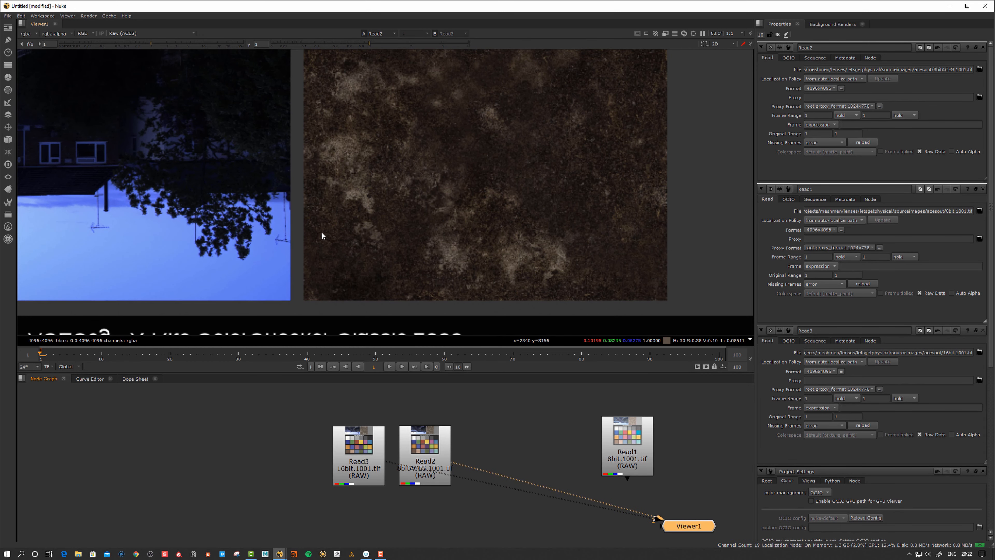
Bring the house photo into view and compare Read3 against Read2
middle_drag(361, 243, 609, 236)
middle_drag(231, 263, 390, 260)
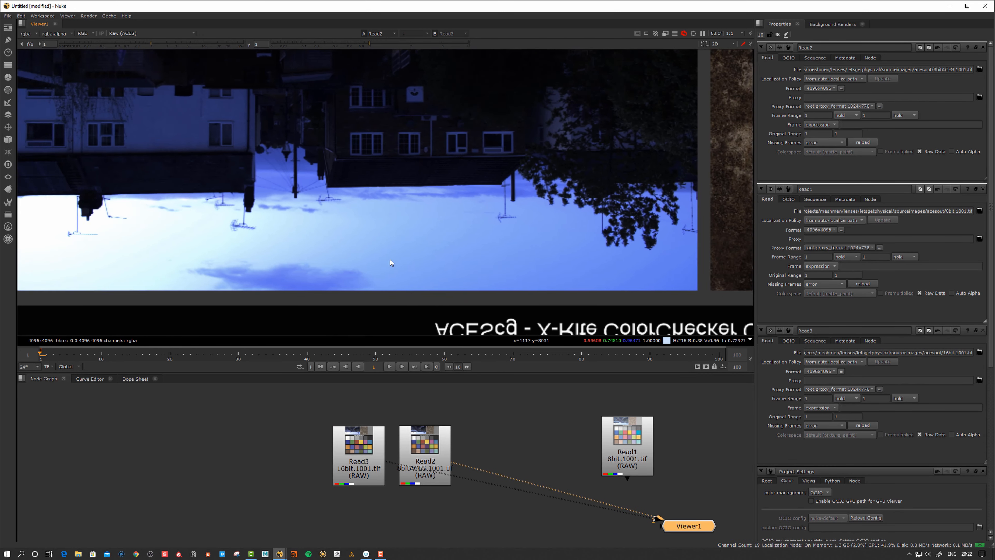
key(2)
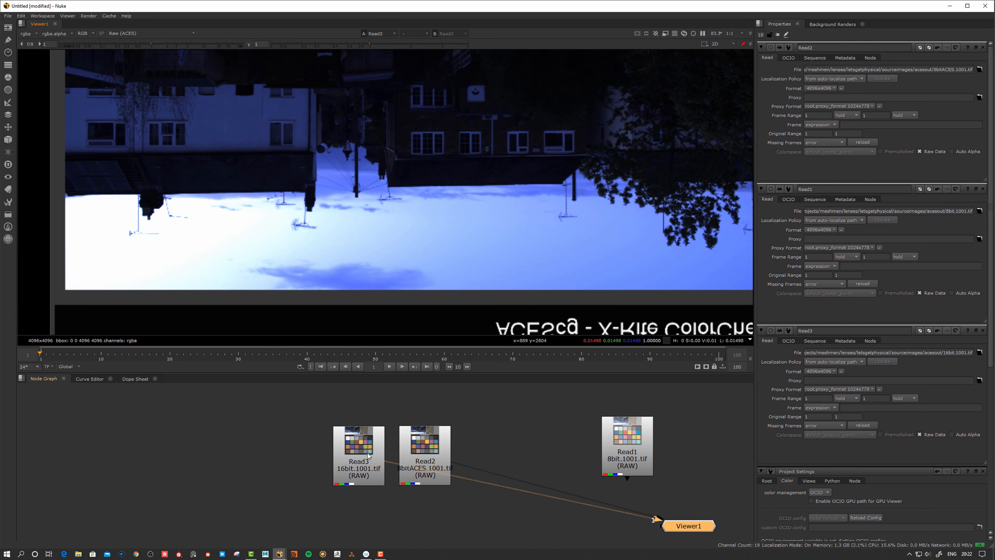
drag(368, 454, 366, 455)
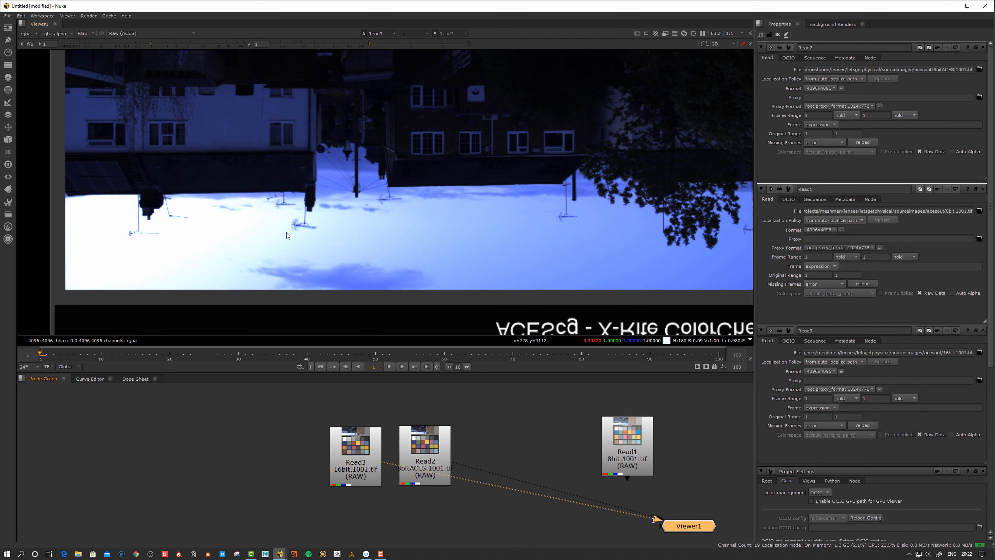
key(1)
key(2)
key(1)
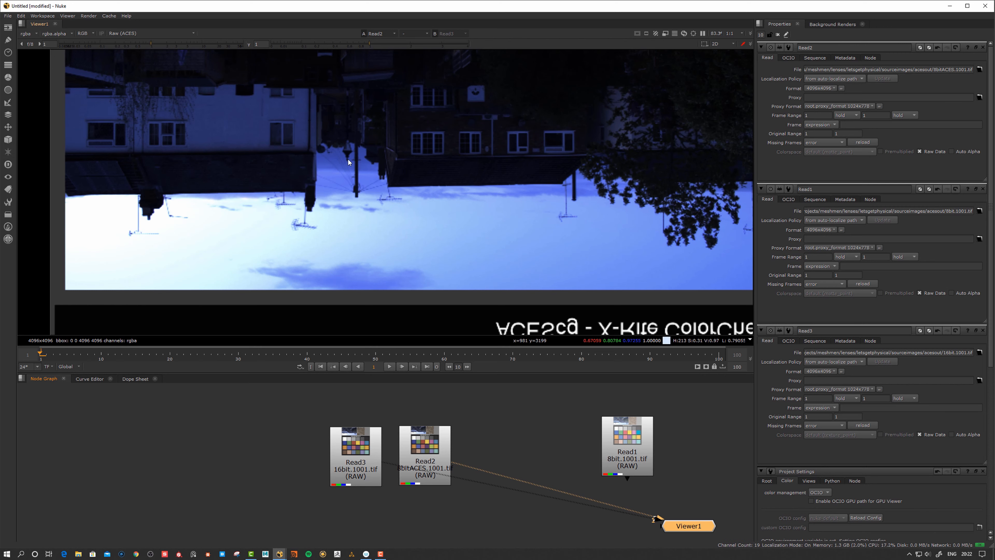
Drop the viewer gain to 0.29, compare both reads, then reset gain to 1
drag(151, 45, 124, 44)
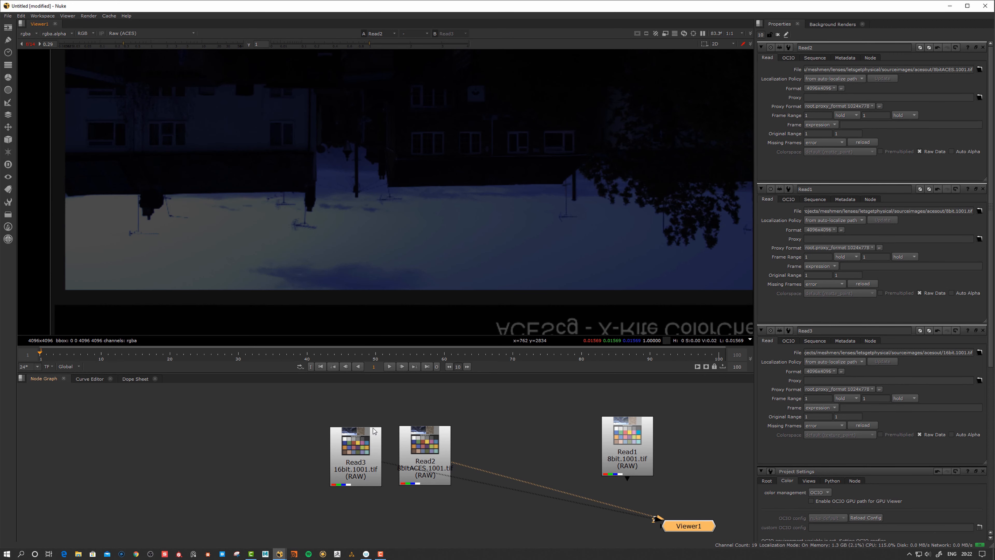
key(2)
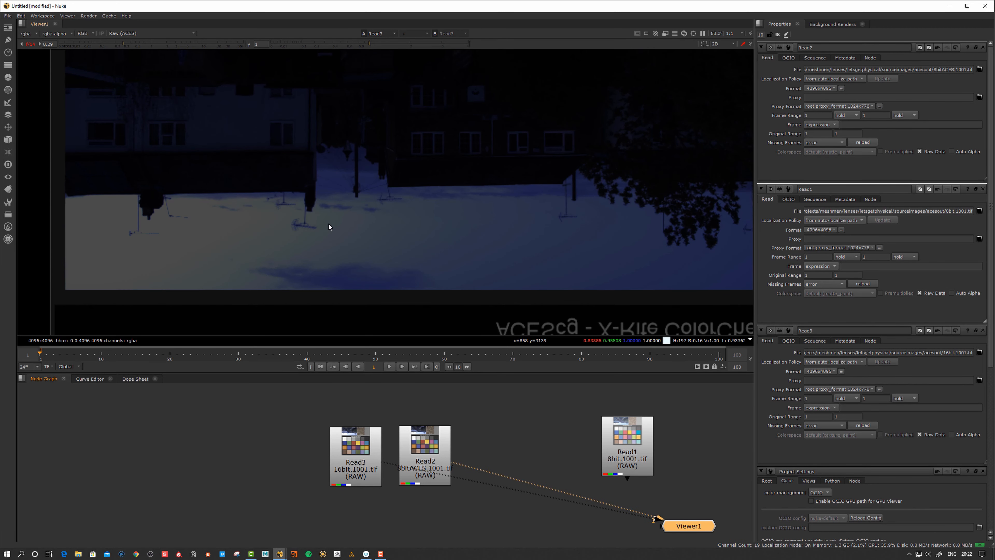
scroll(292, 246, up, 2)
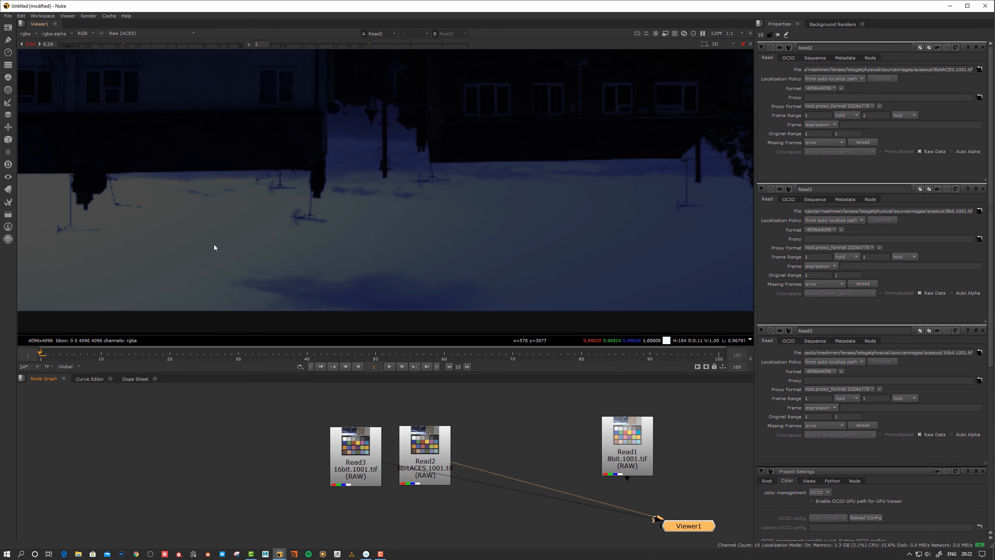
middle_drag(188, 245, 344, 261)
key(2)
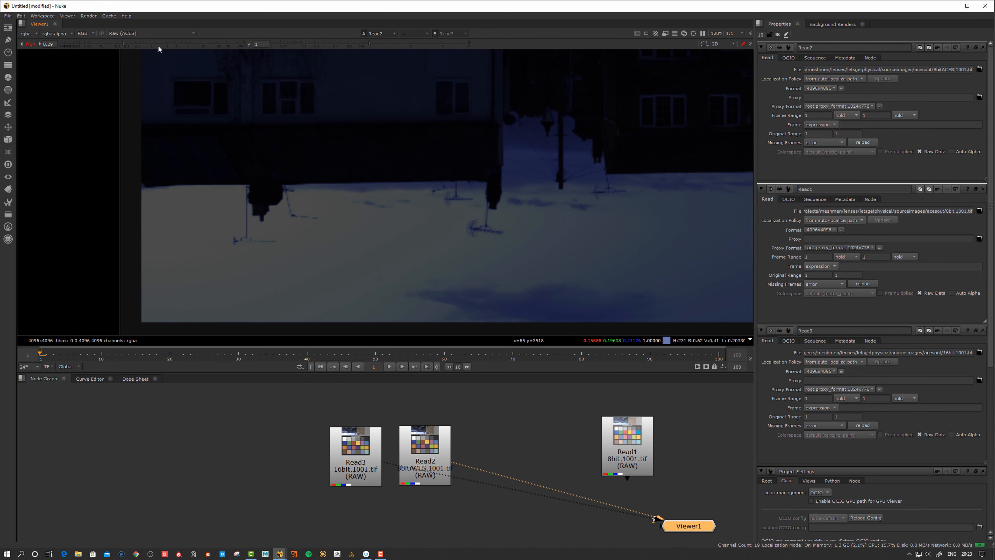
click(30, 45)
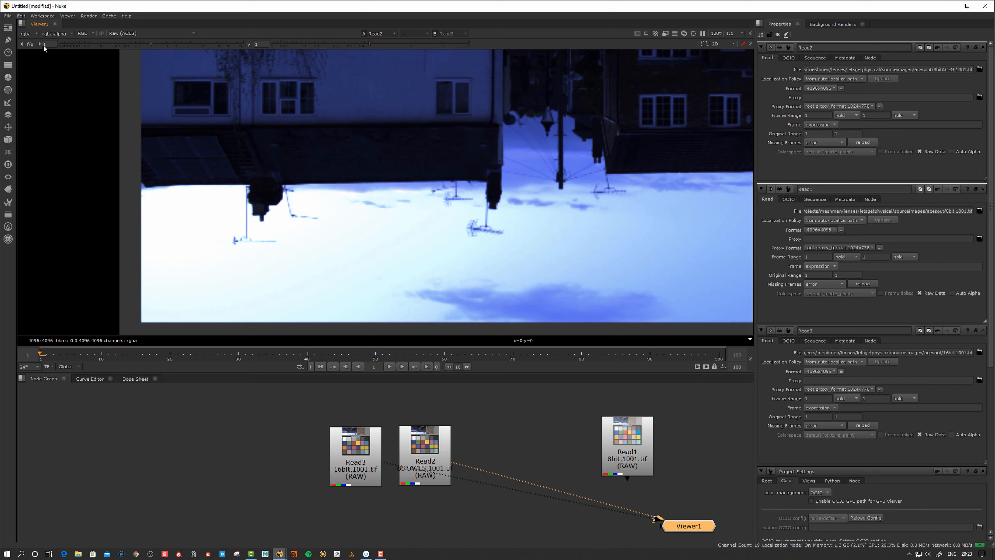
Switch the viewer transform to sRGB (ACES) and flip between Read3 and Read2
click(149, 29)
click(137, 41)
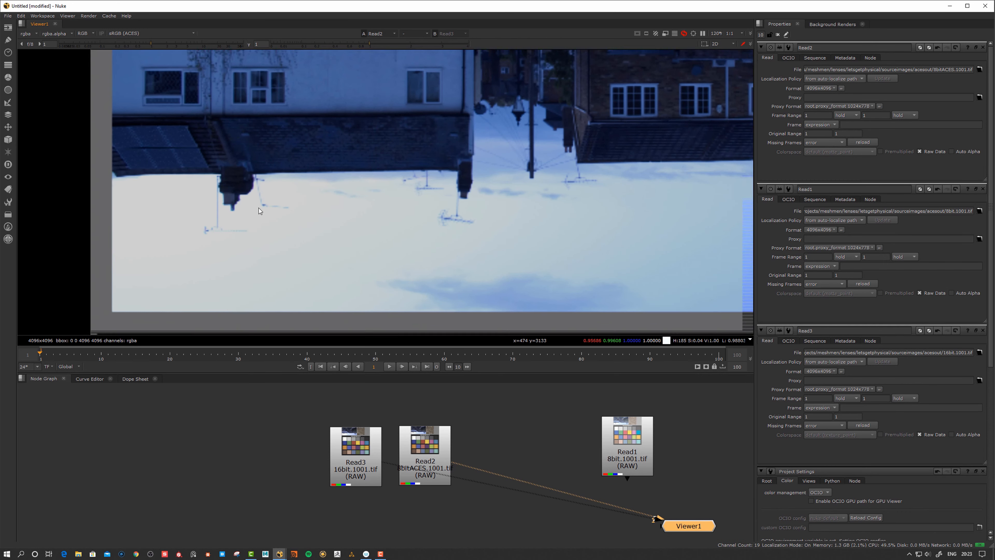
click(361, 456)
key(2)
key(1)
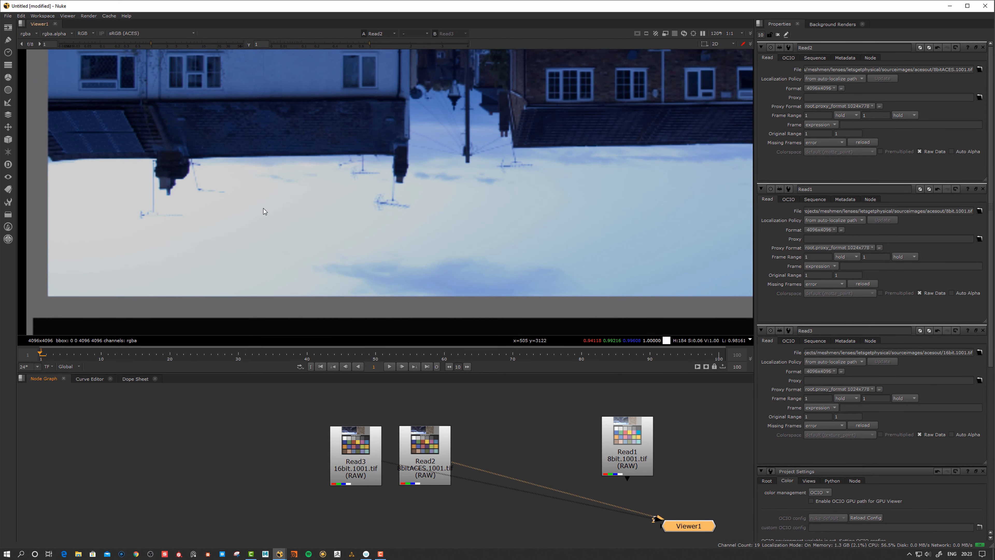
key(2)
key(1)
Keep comparing Read3 and Read2 at different zooms, repositioning Read2
scroll(301, 221, up, 2)
key(2)
key(1)
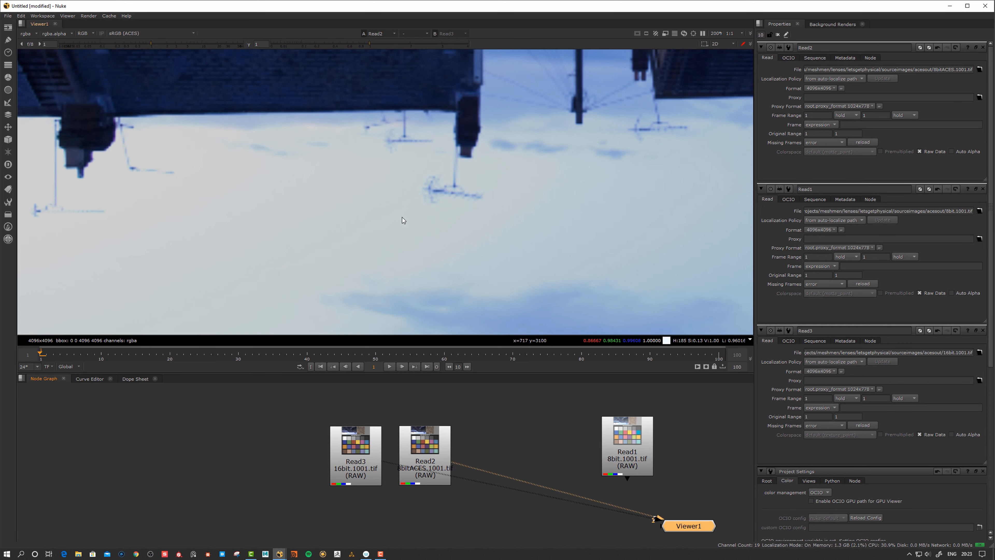
key(2)
key(1)
scroll(324, 174, down, 10)
scroll(351, 220, up, 3)
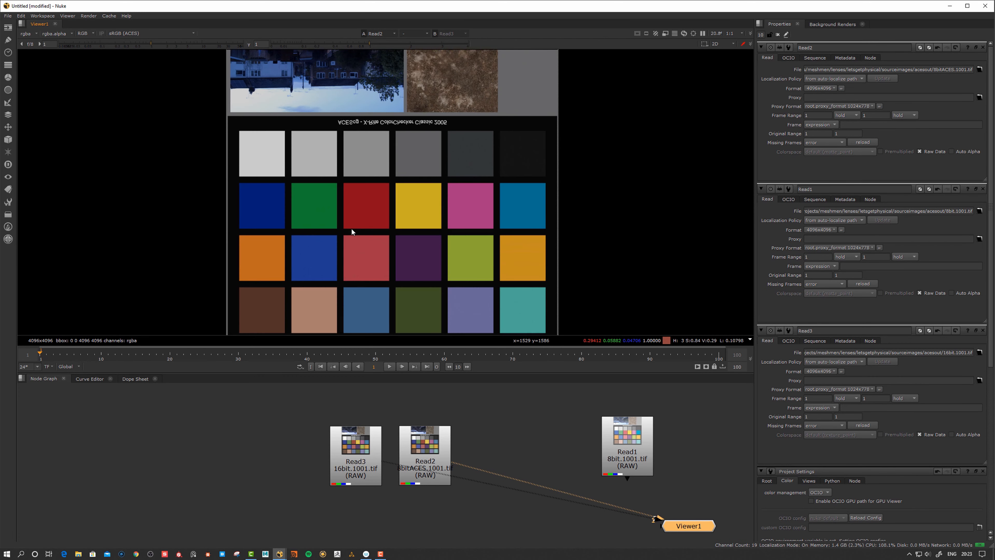
drag(422, 450, 432, 443)
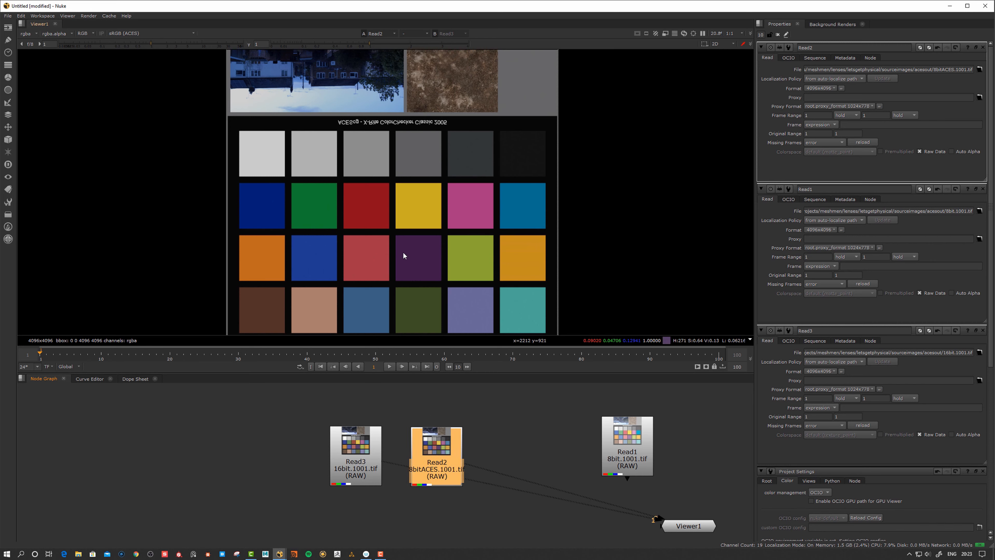
middle_drag(378, 231, 389, 222)
scroll(389, 224, down, 2)
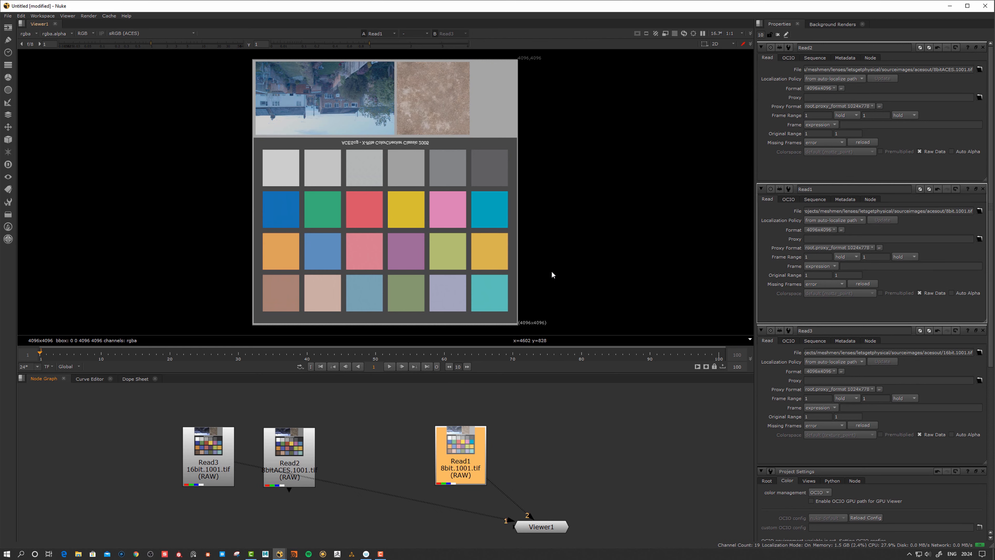
Show the 16bit Read3 chart in the viewer and nudge its node
click(211, 448)
key(1)
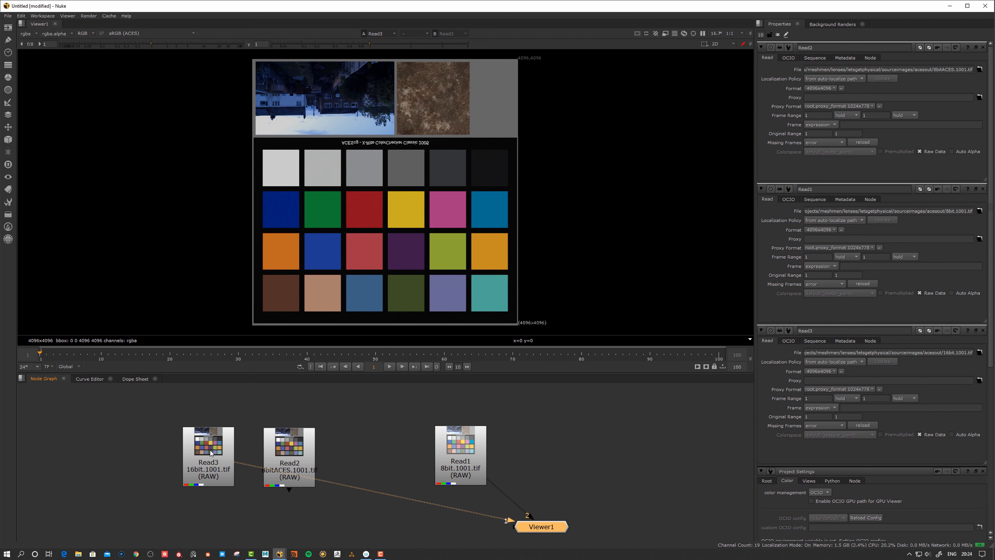
drag(211, 447, 211, 450)
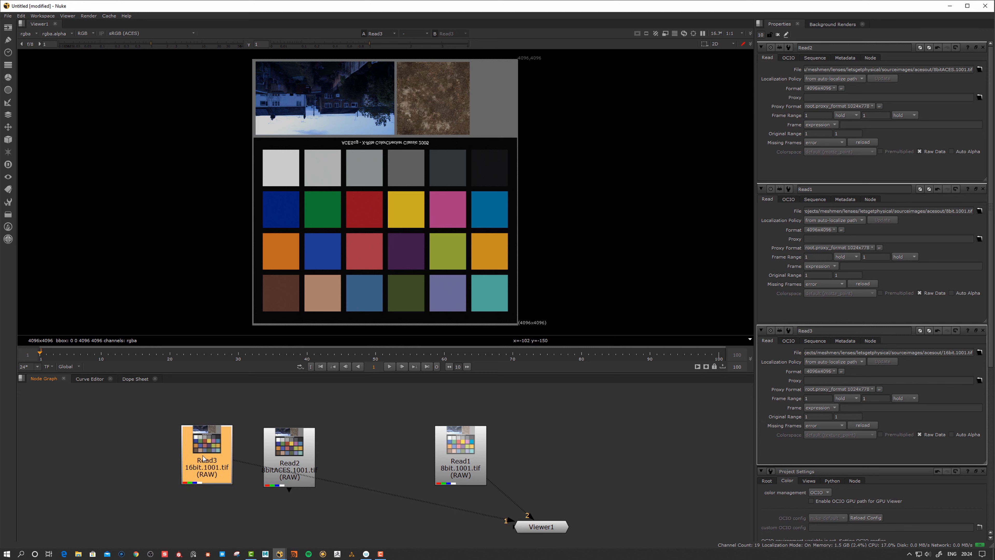
drag(207, 455, 209, 456)
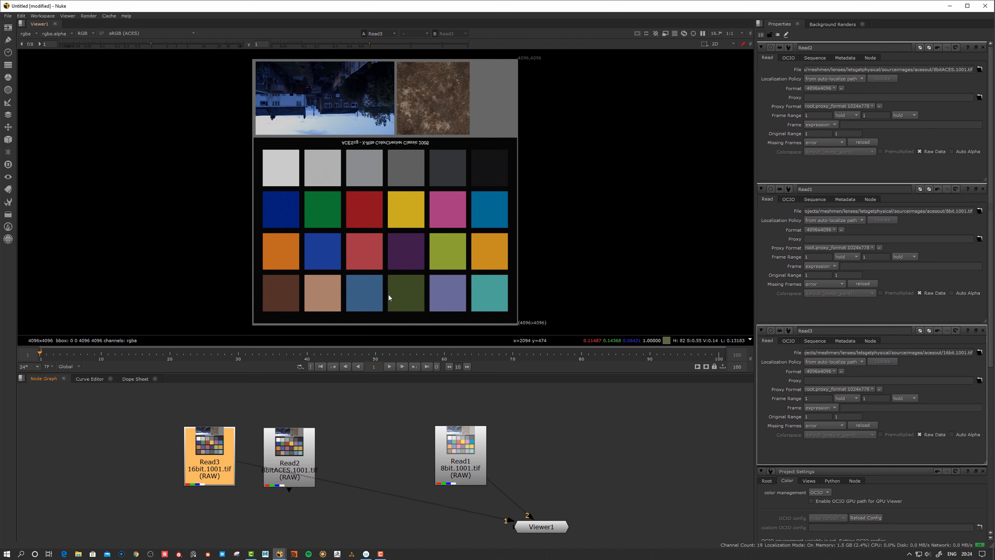